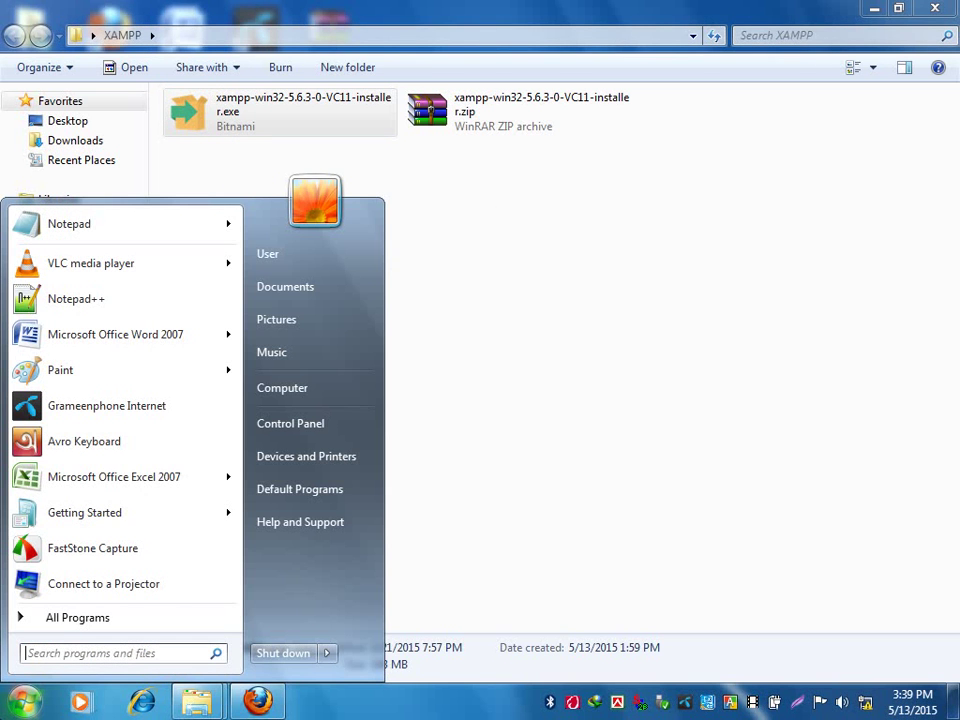
Launch Magnifier from the Start search with 'mag' and toggle the screen zoom.
click(675, 508)
key(super)
text(ma)
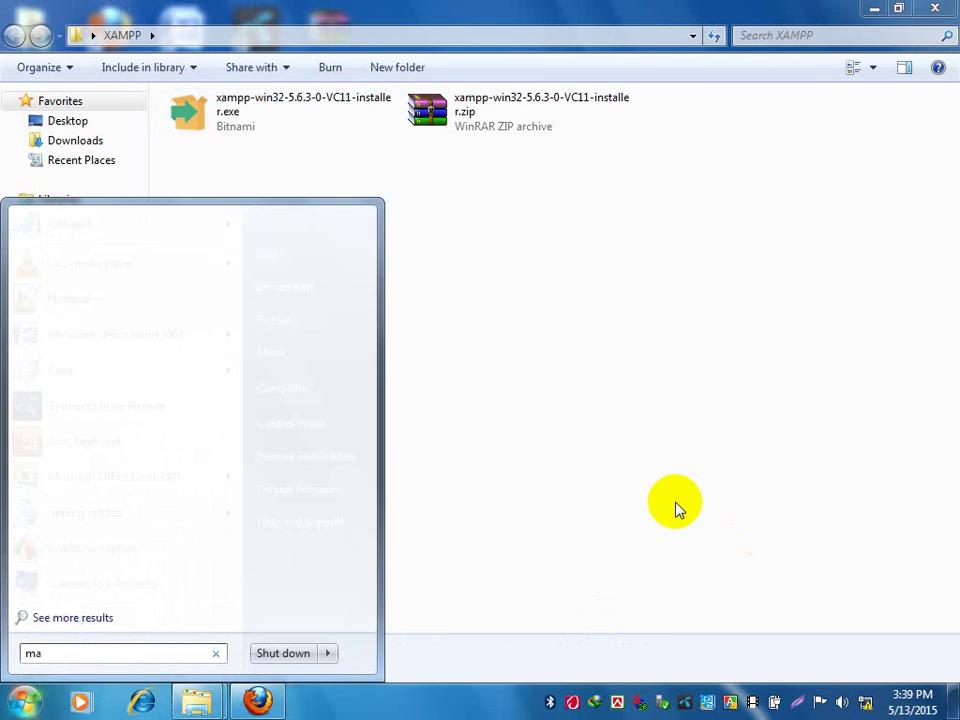
text(g)
key(Return)
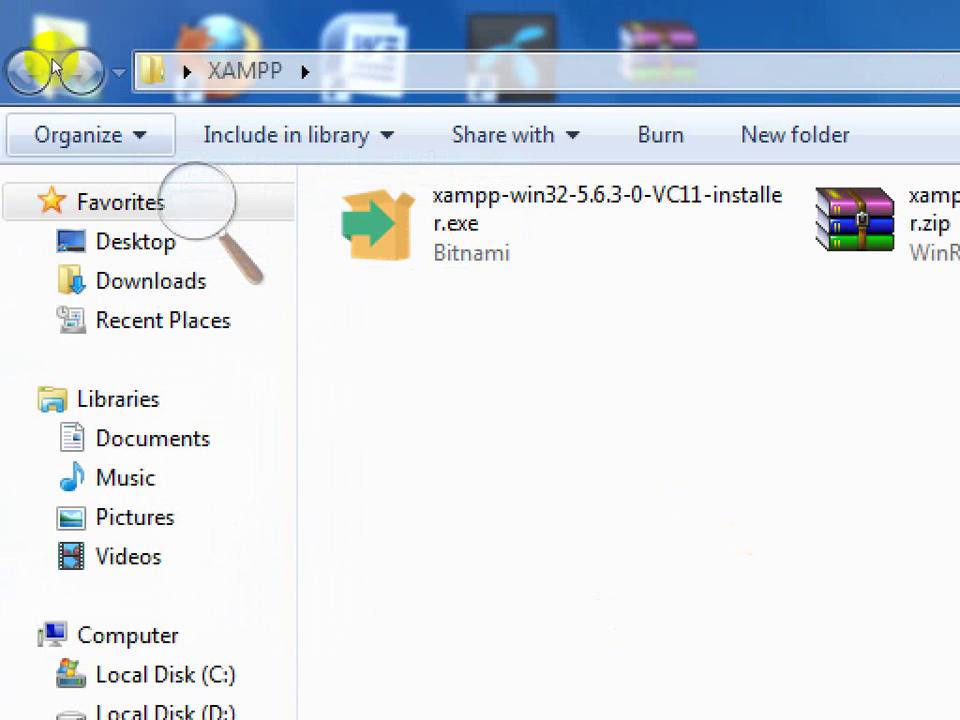
click(184, 224)
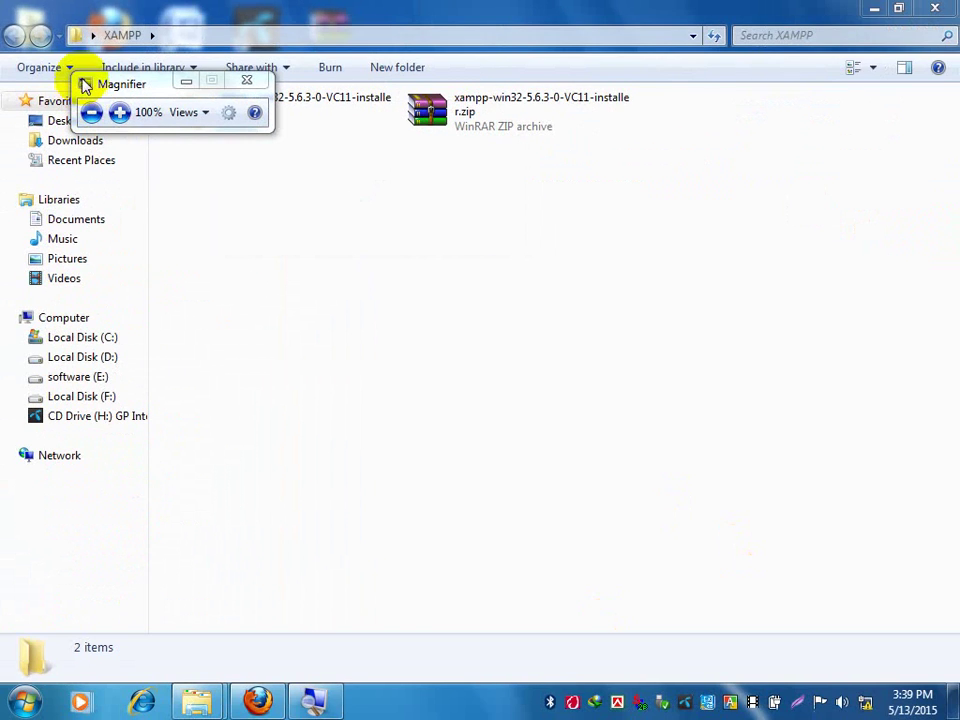
click(239, 224)
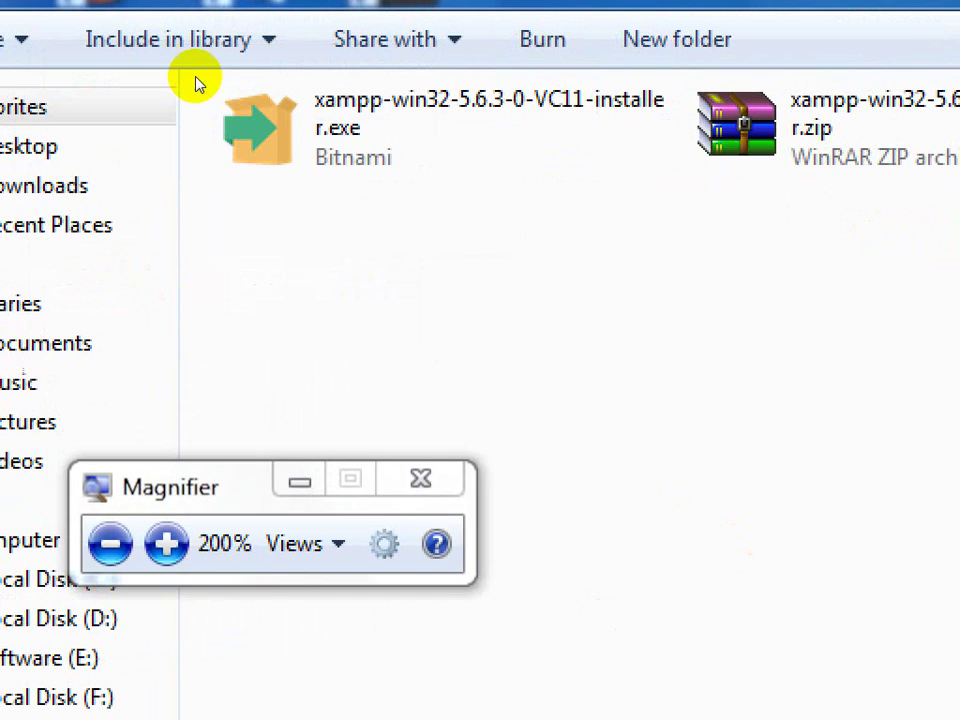
Run the xampp-win32-5.6.3-0-VC11-installer.exe file from its context menu.
click(241, 23)
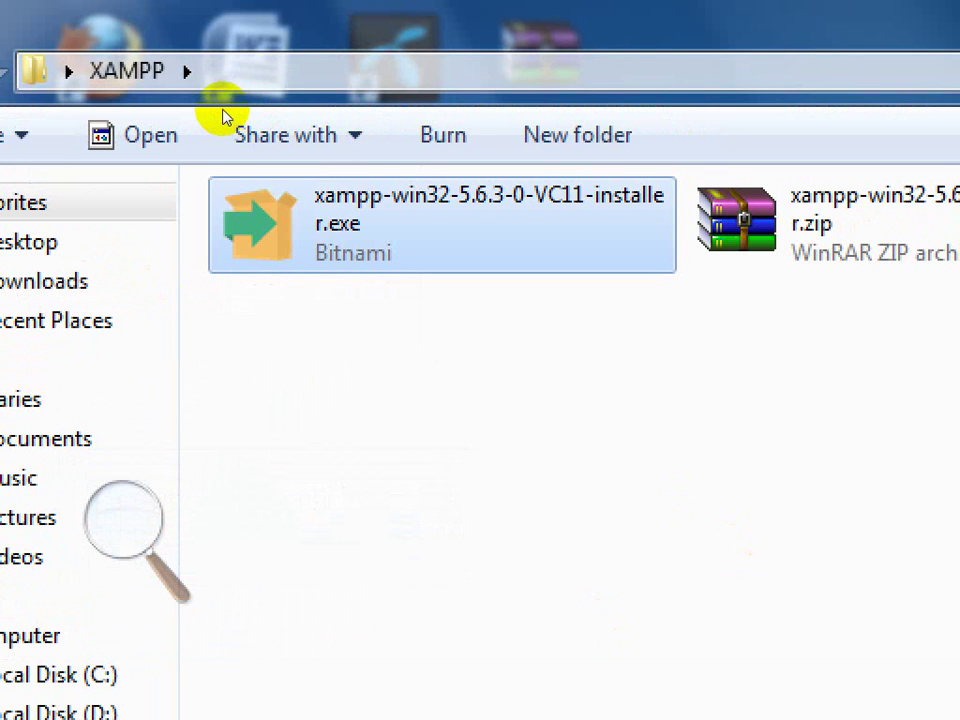
key(shift+F10)
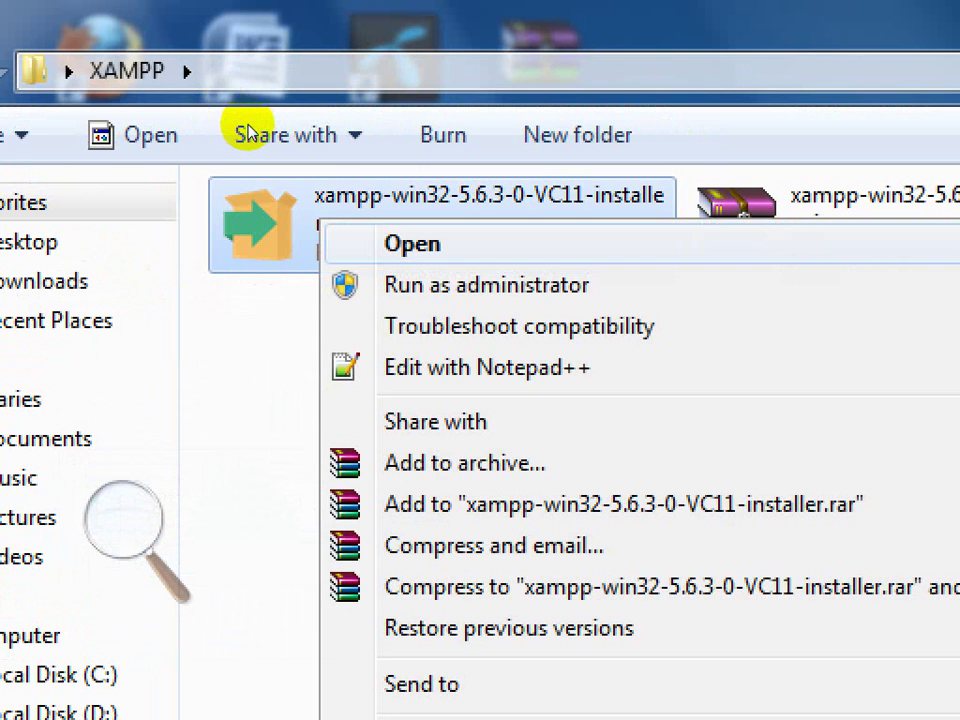
click(255, 124)
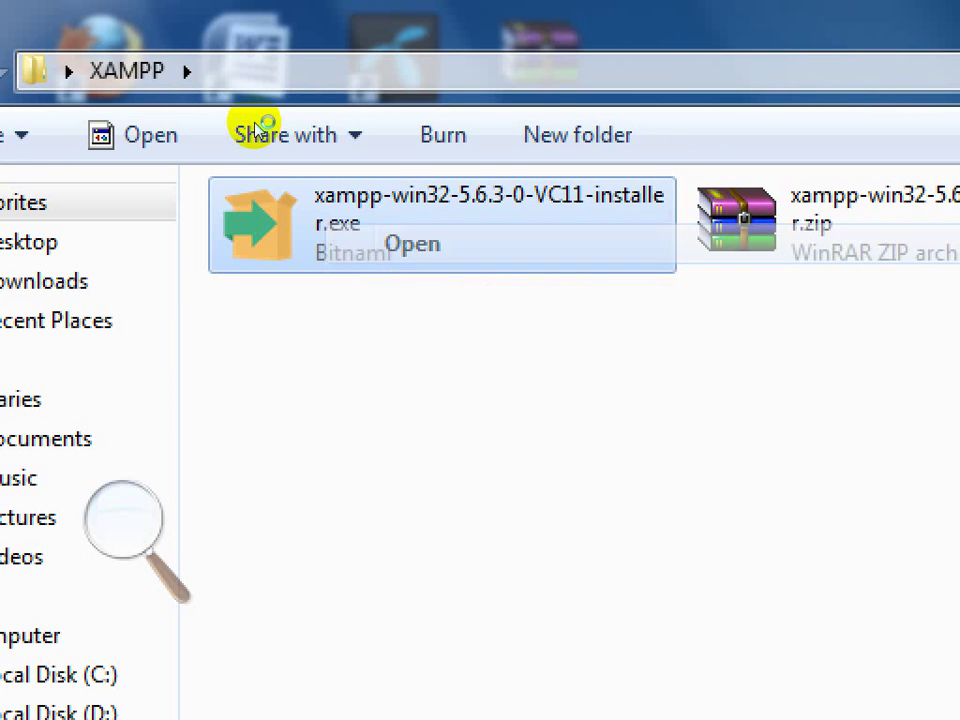
Reset magnification to normal, hide the Magnifier controls, and bring the Setup Wizard forward.
click(131, 260)
click(110, 543)
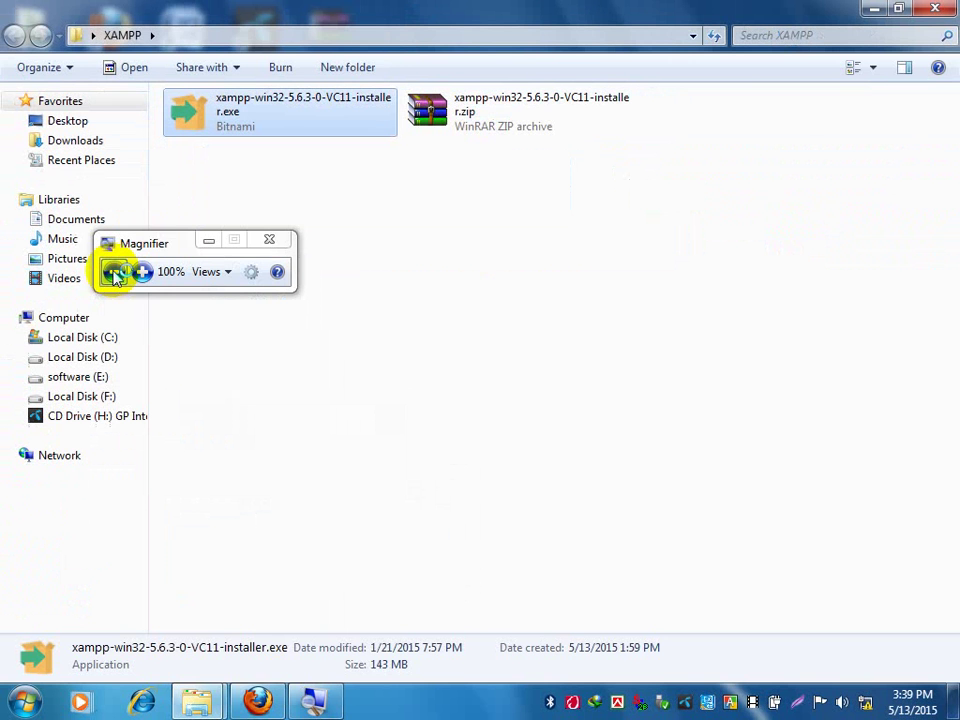
click(299, 482)
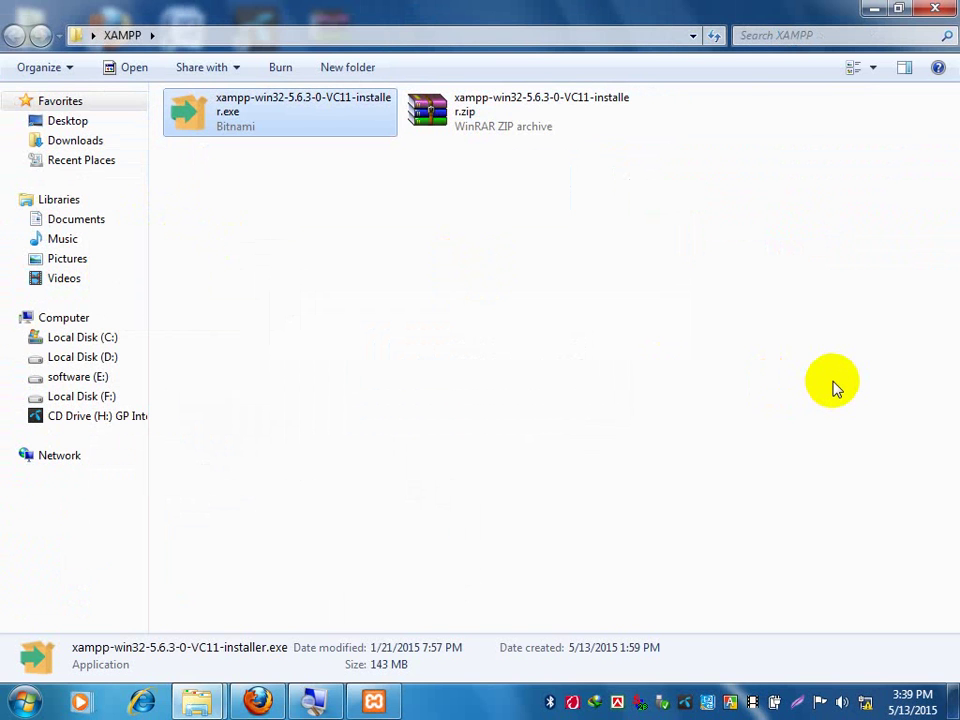
click(395, 700)
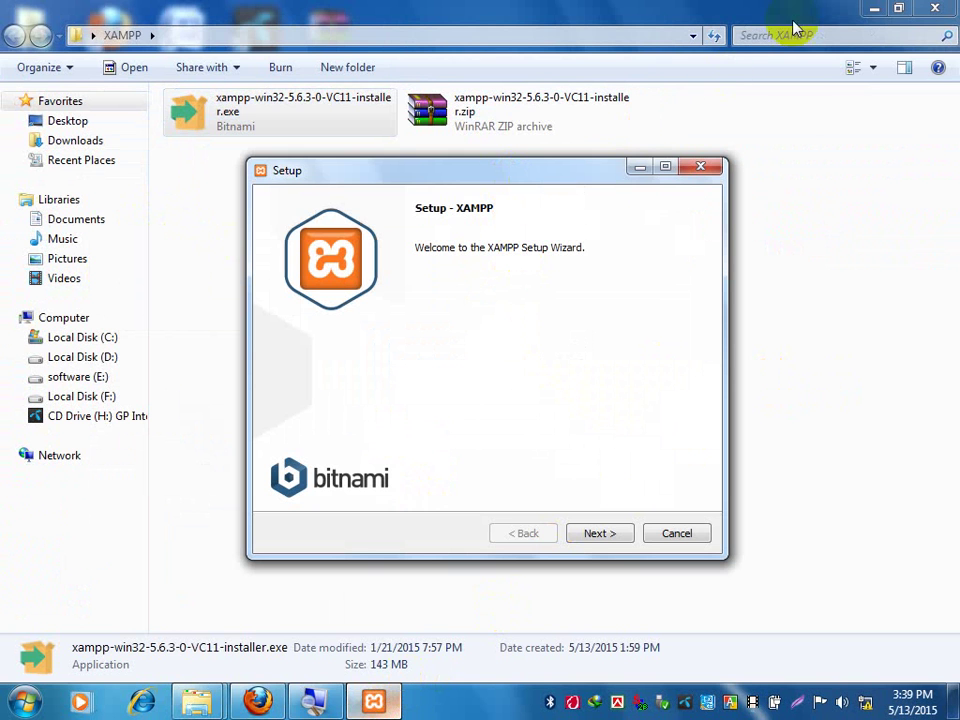
Minimize Explorer, nudge the Setup window higher, and magnify the screen to 200%.
click(876, 8)
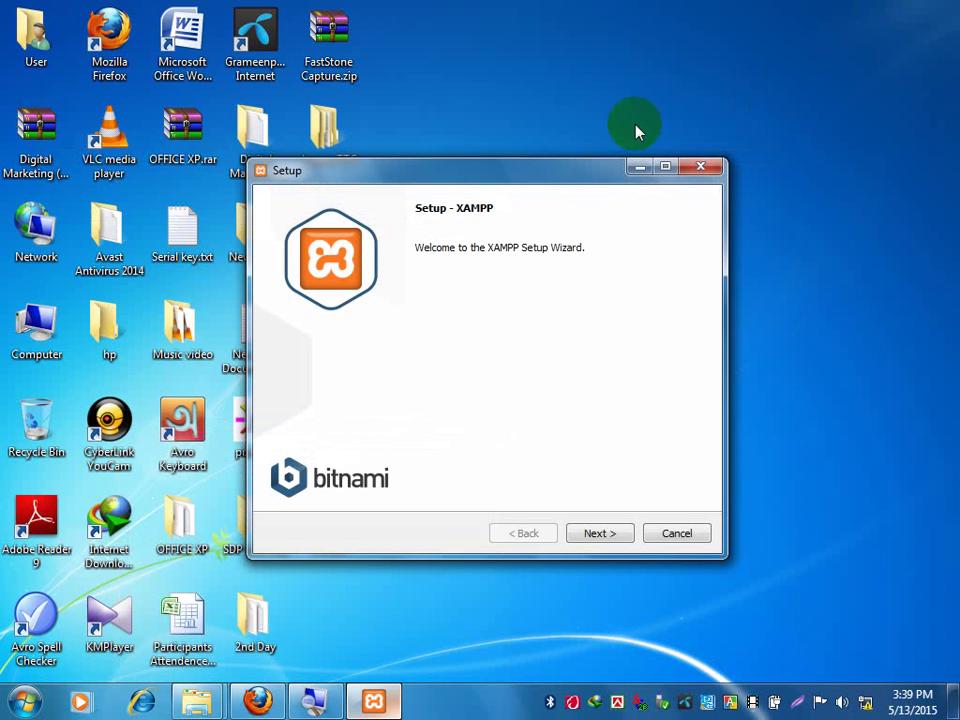
drag(485, 188, 500, 154)
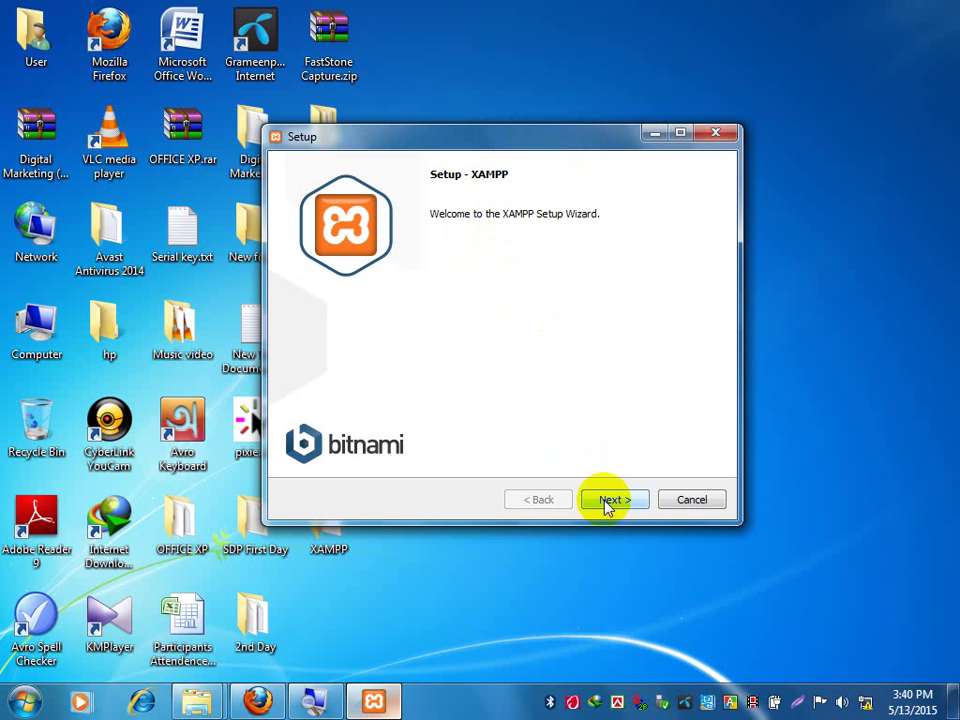
click(314, 702)
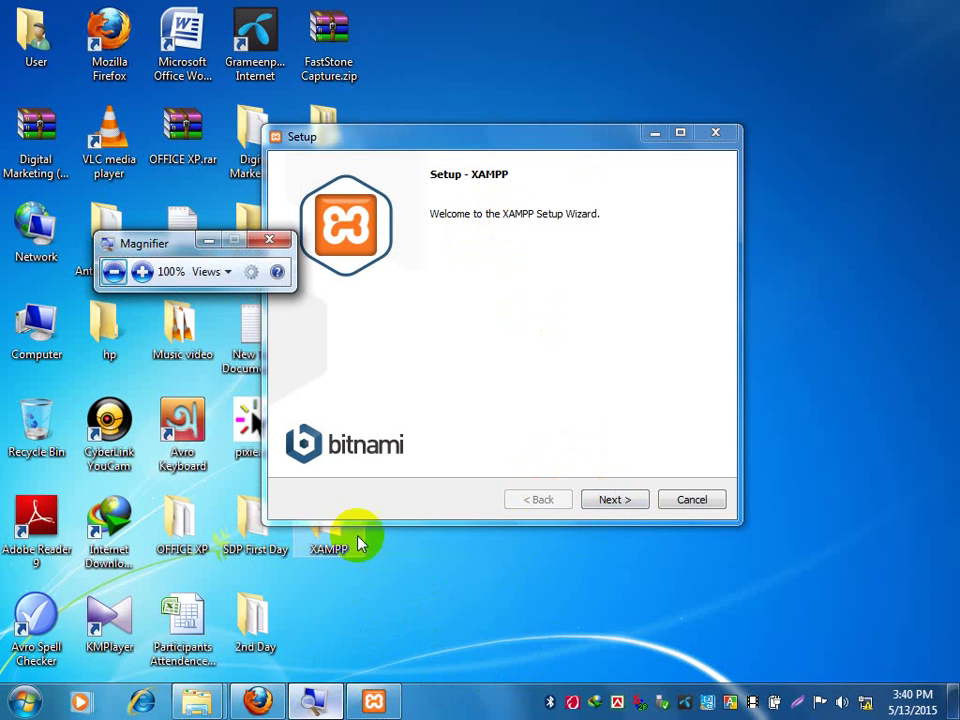
click(141, 271)
drag(478, 409, 525, 545)
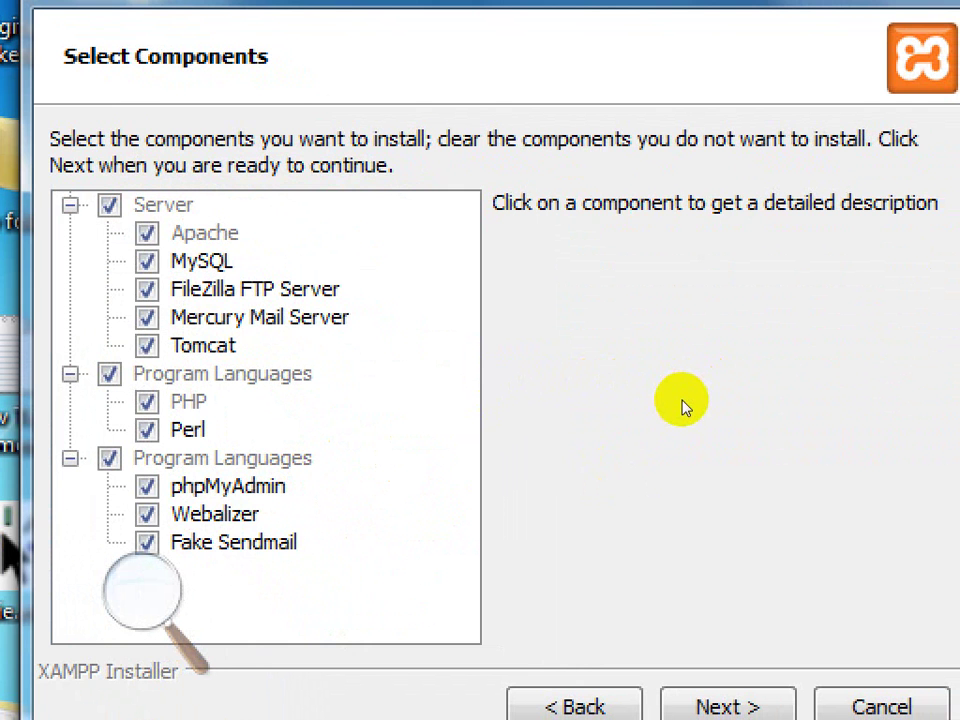
Re-zoom to 200%, then accept all selected components to reach the Installation folder page.
click(318, 444)
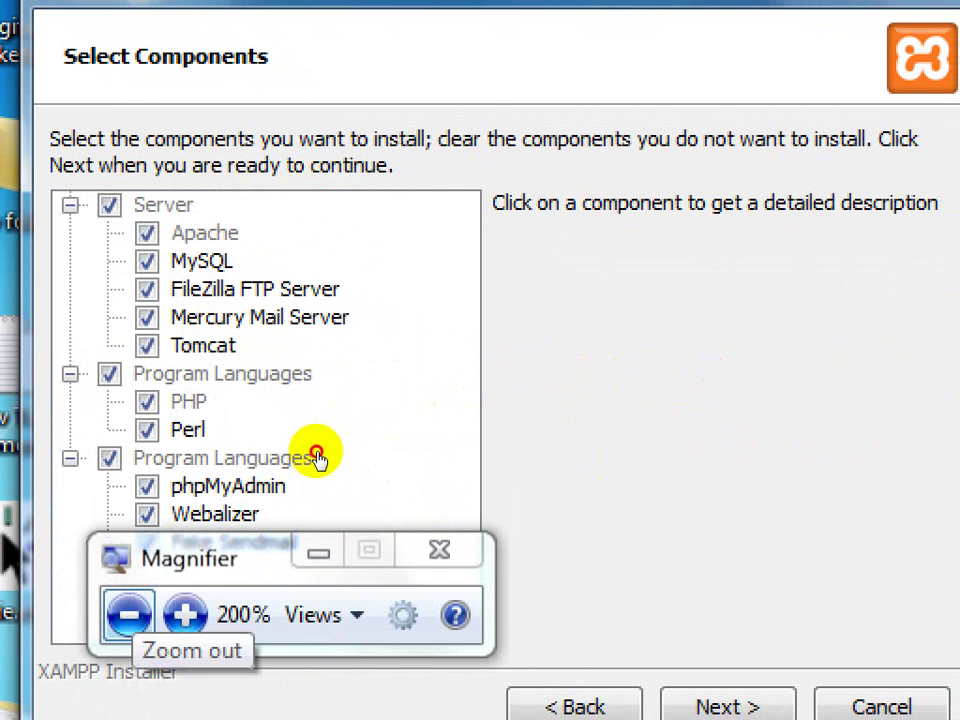
click(318, 450)
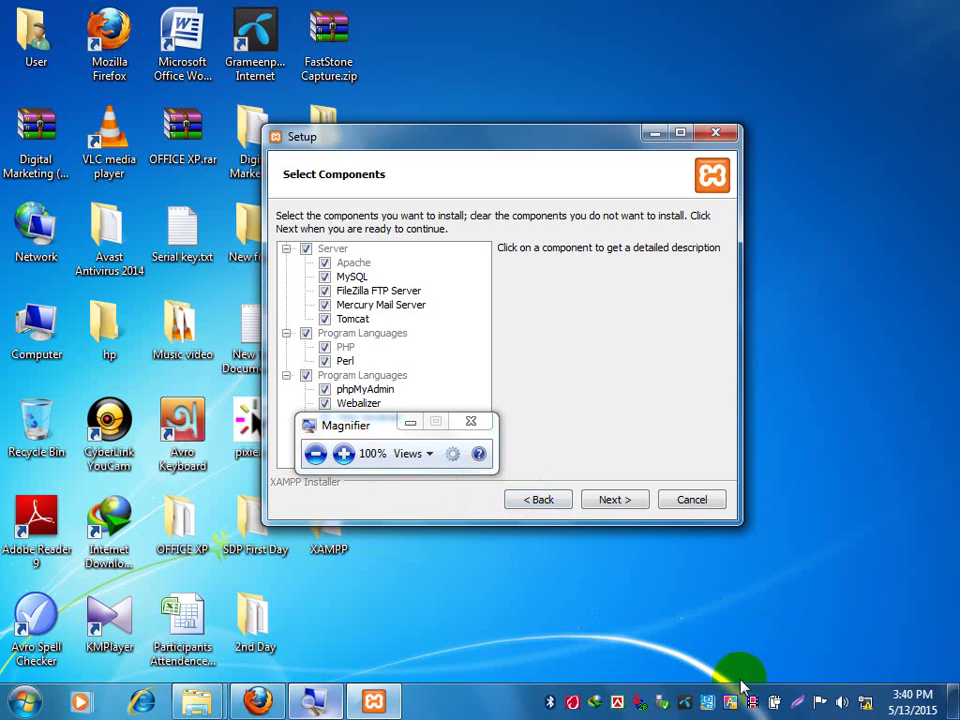
click(340, 453)
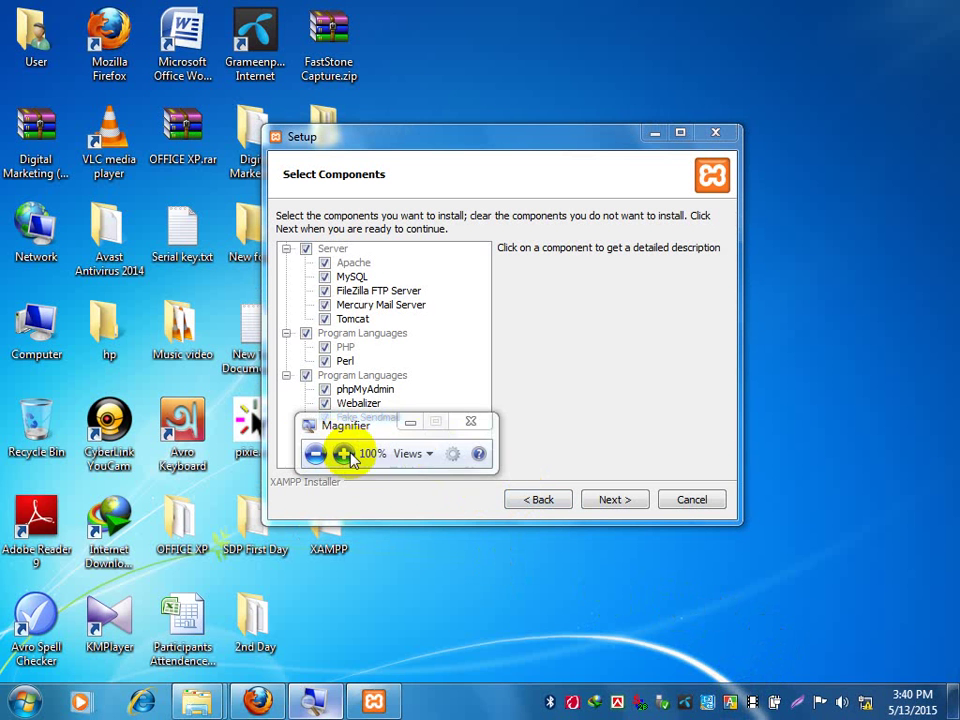
click(343, 454)
drag(415, 427, 364, 506)
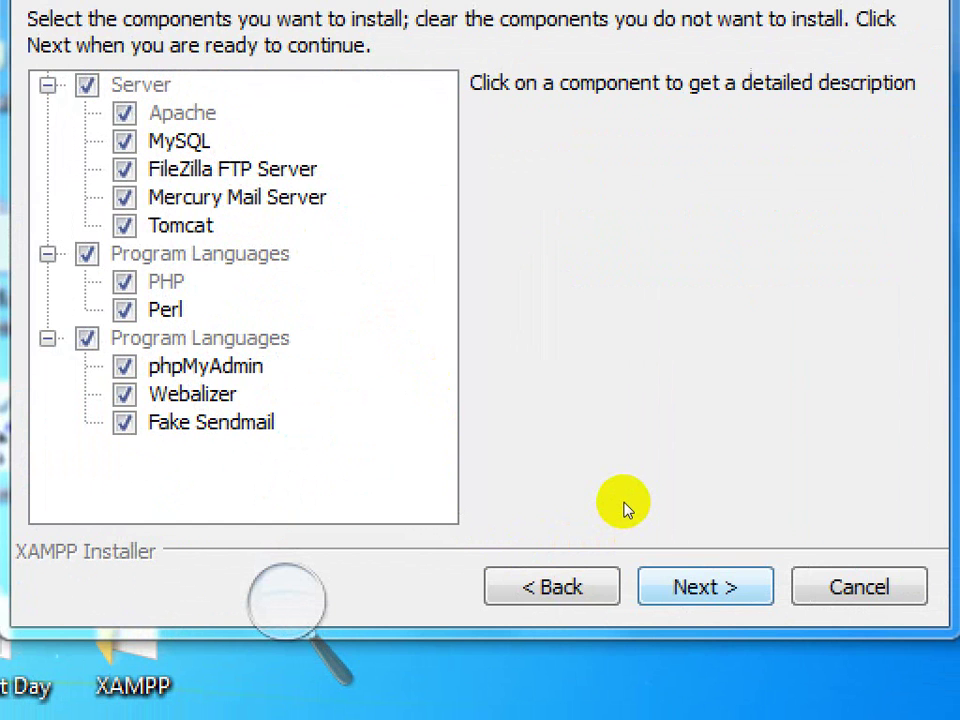
key(Return)
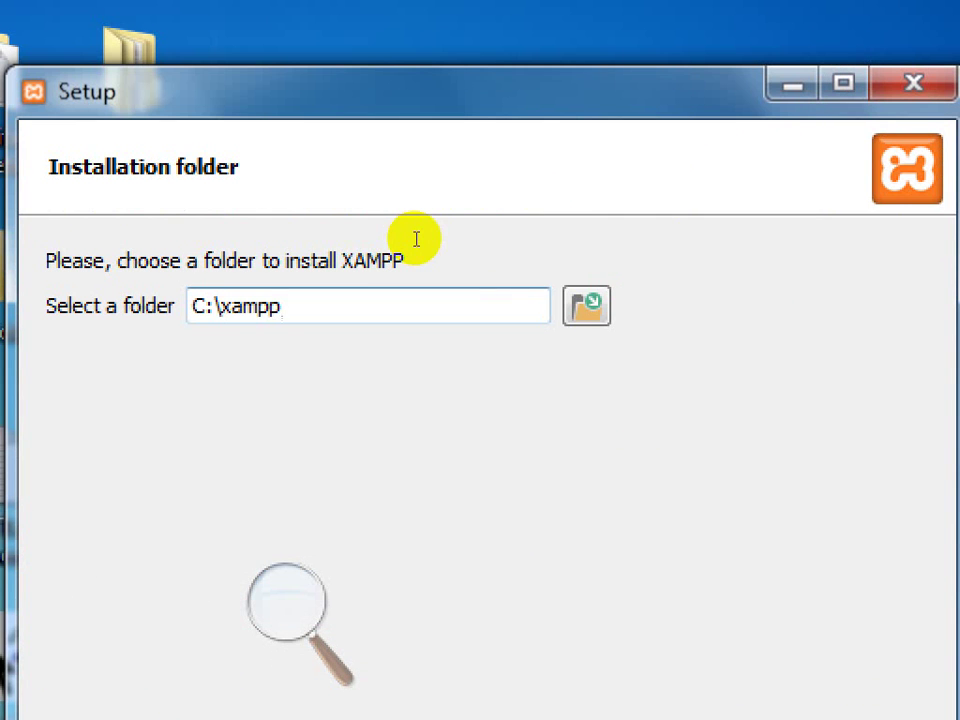
Accept the default C:\xampp installation folder and continue.
drag(418, 244, 369, 241)
click(427, 246)
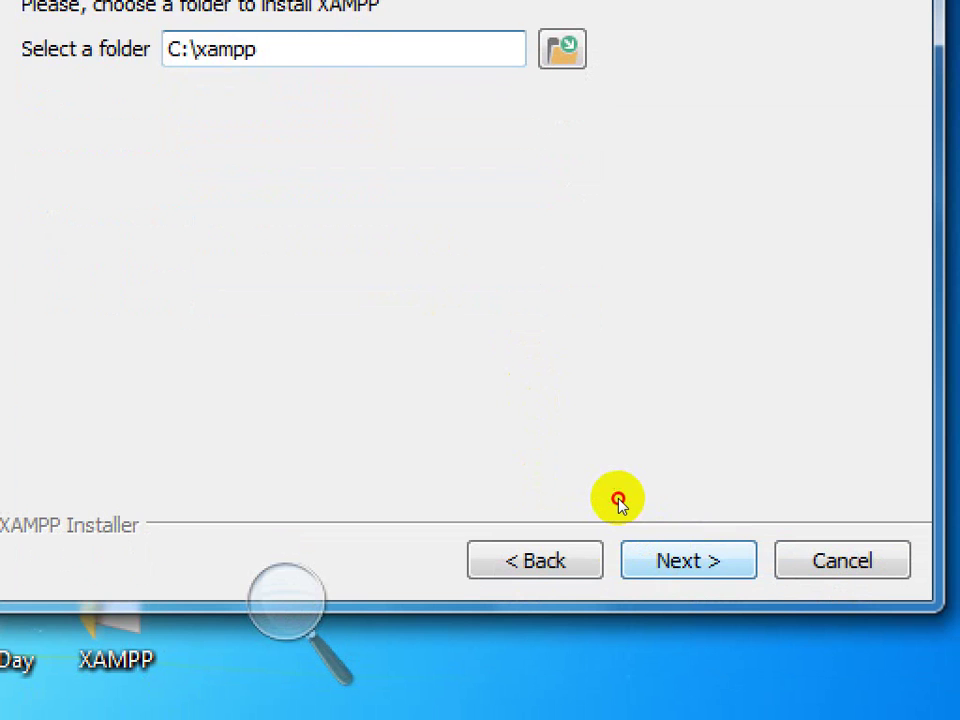
key(Return)
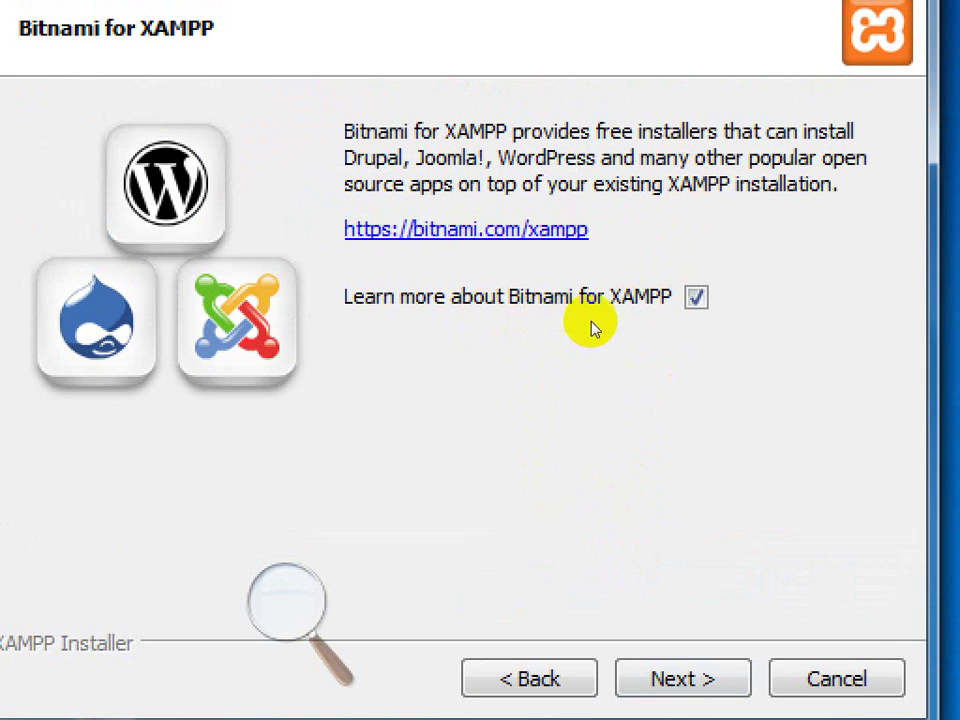
Untick 'Learn more about Bitnami for XAMPP' and continue to Ready to Install.
click(622, 306)
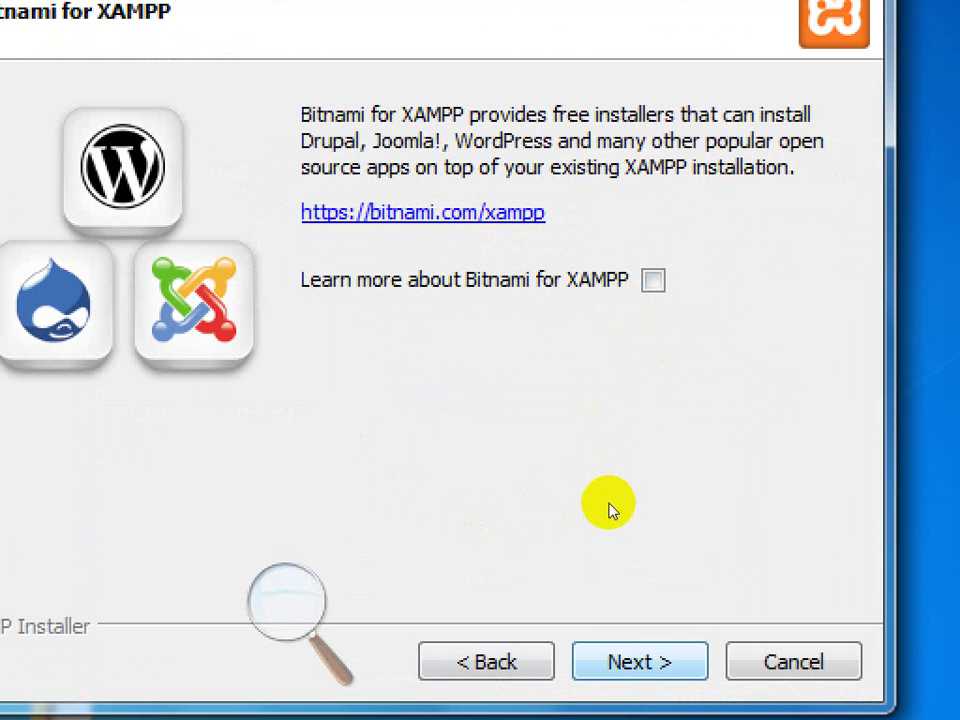
key(Return)
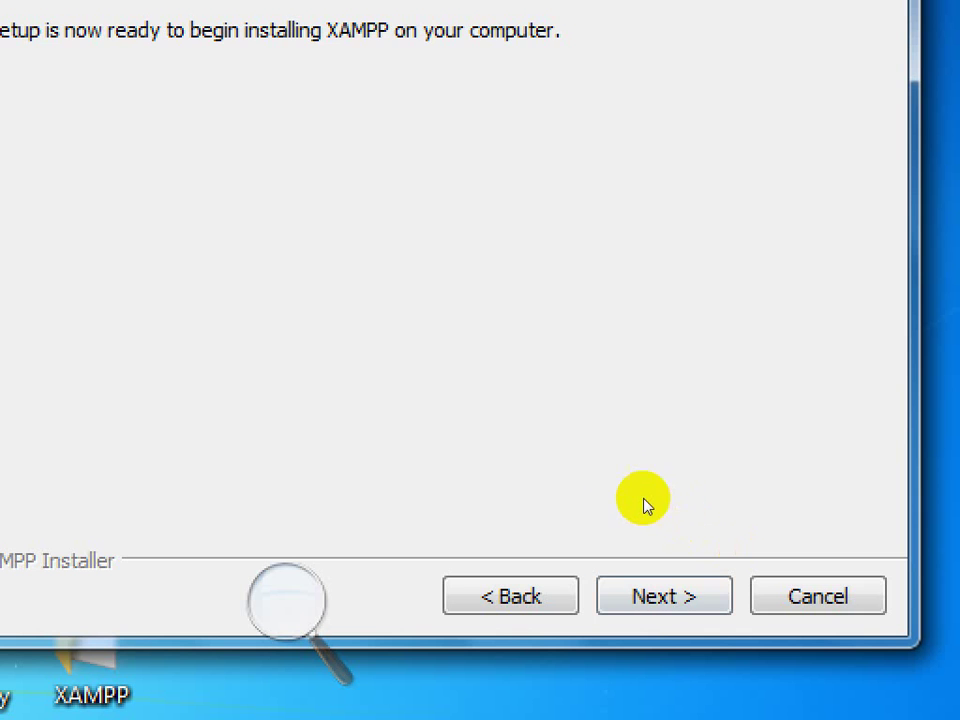
Begin the XAMPP installation, then reset zoom and close Magnifier while it runs.
key(Return)
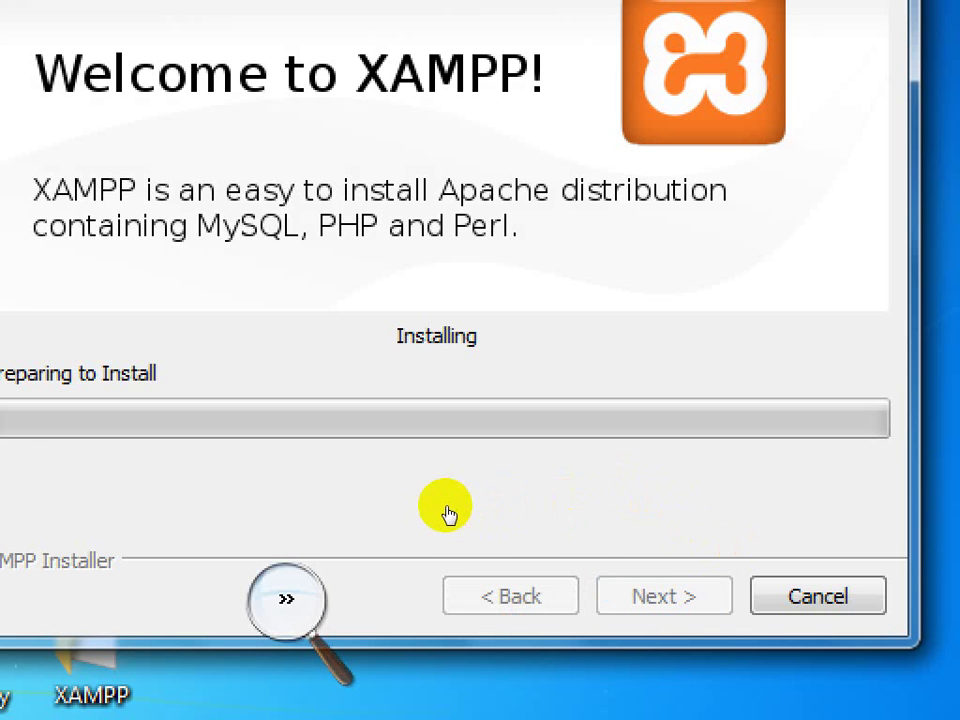
key(super+minus)
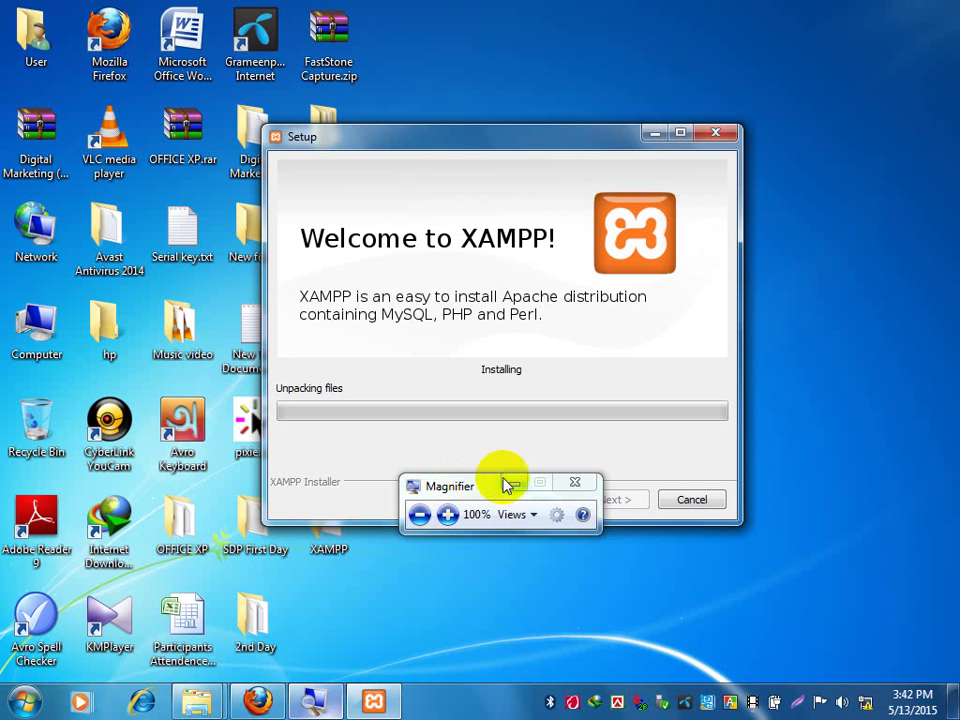
click(574, 482)
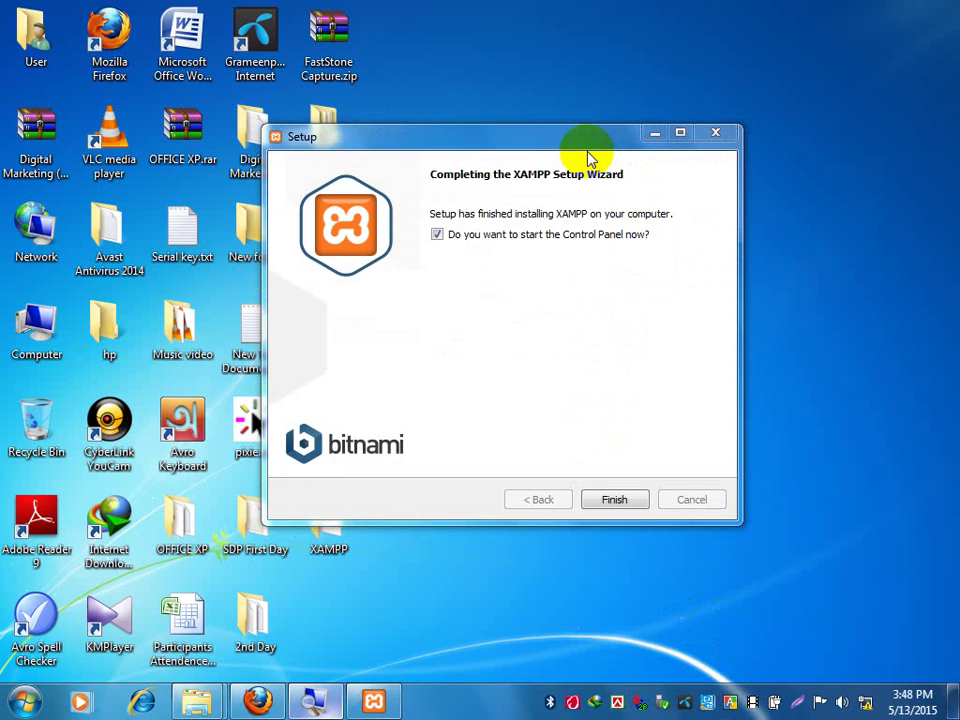
Zoom in on the final page, close Magnifier, and finish setup with the Control Panel launching.
drag(584, 141, 584, 126)
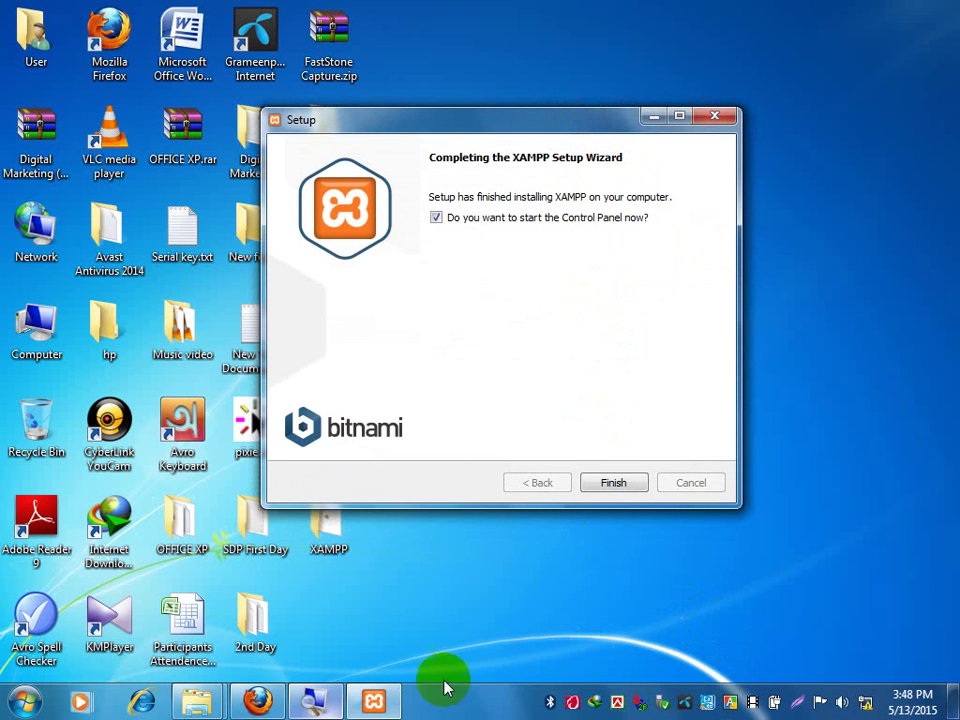
click(313, 702)
click(446, 516)
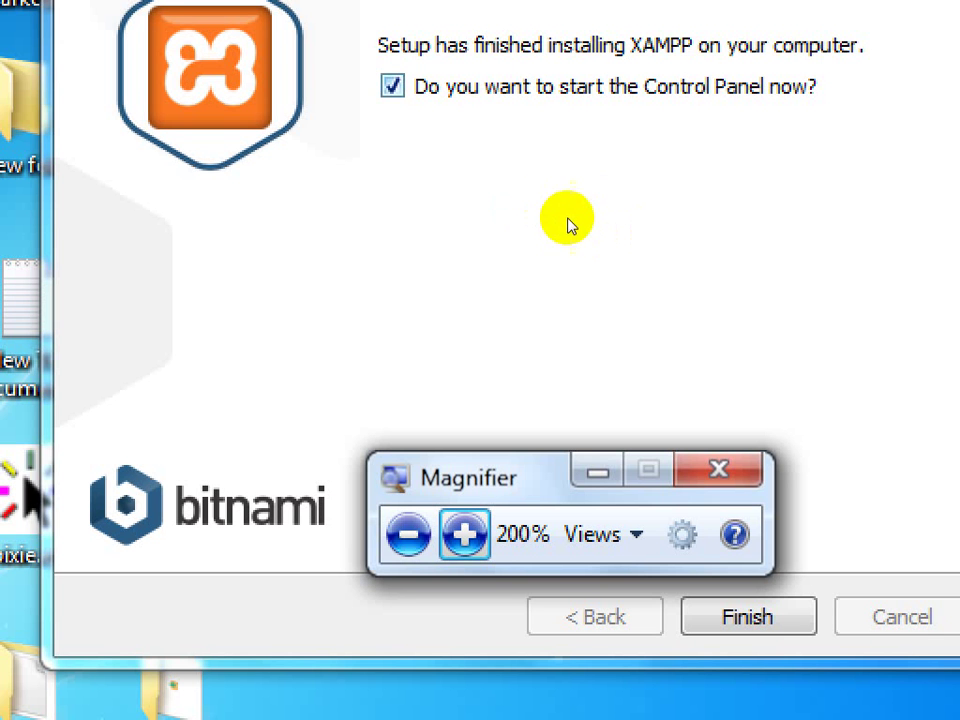
click(408, 534)
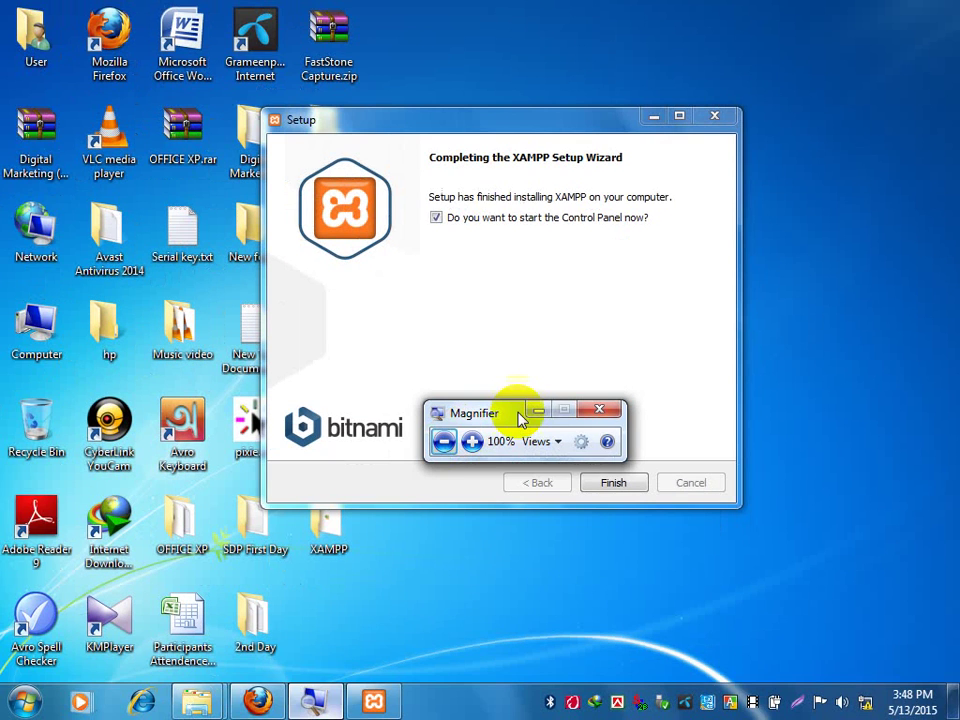
click(718, 469)
click(611, 482)
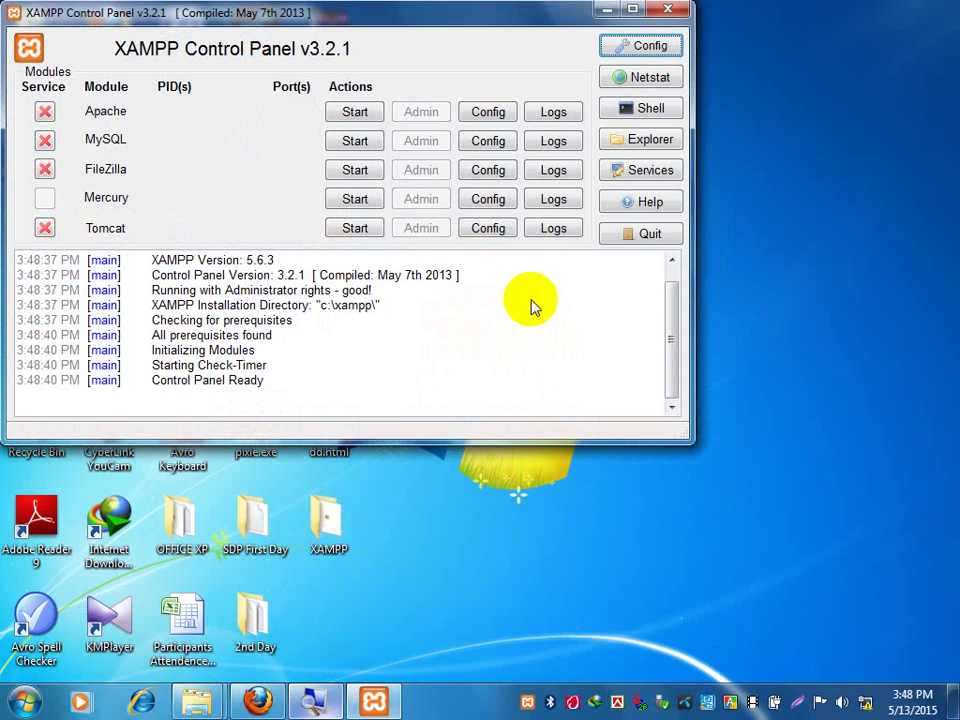
Drag the XAMPP Control Panel window down and to the right.
drag(386, 21, 462, 70)
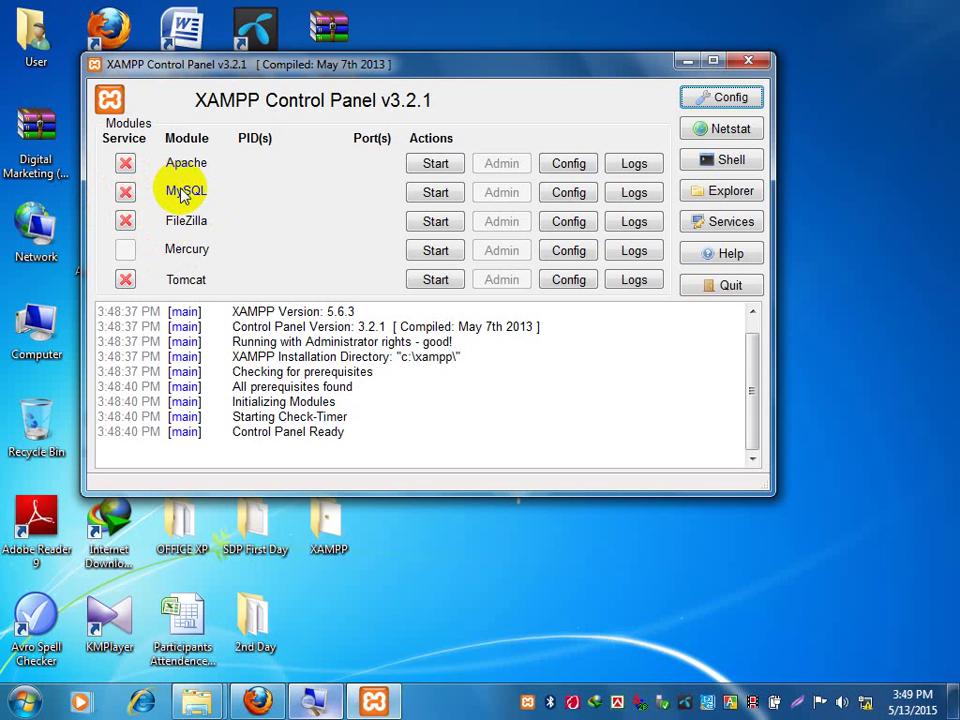
Start Apache and MySQL, then check the log for MySQL's running status.
click(443, 168)
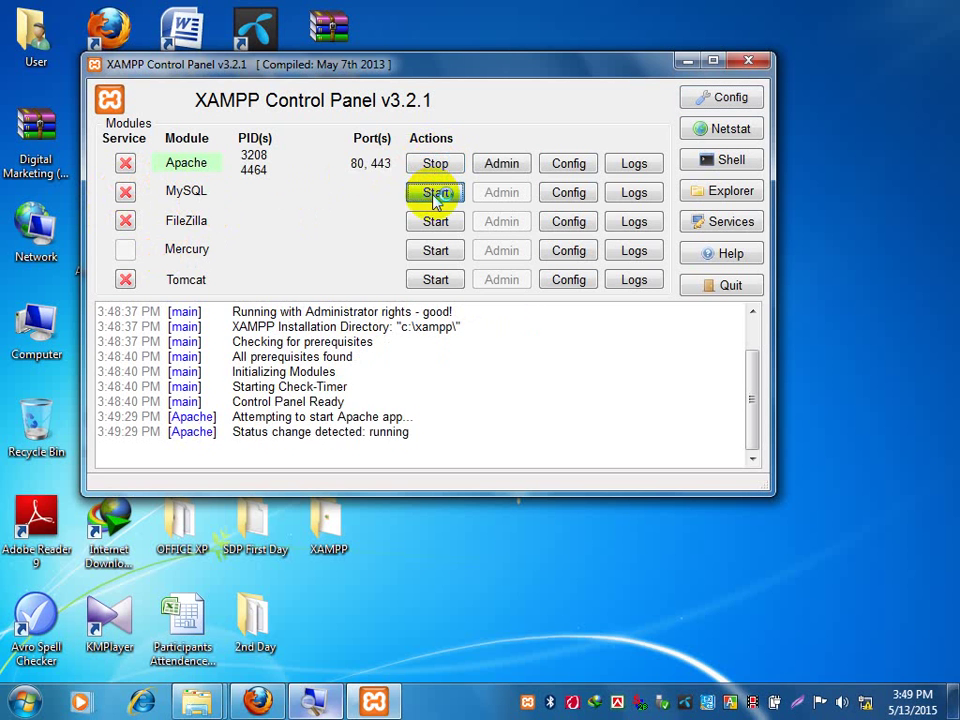
click(436, 195)
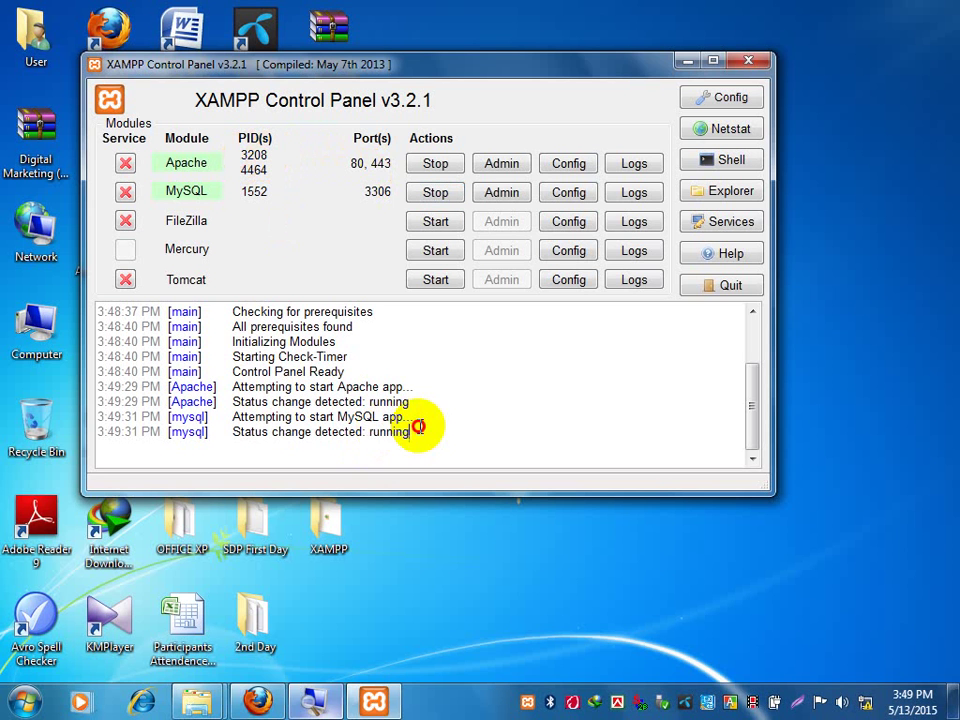
drag(420, 431, 376, 428)
click(370, 416)
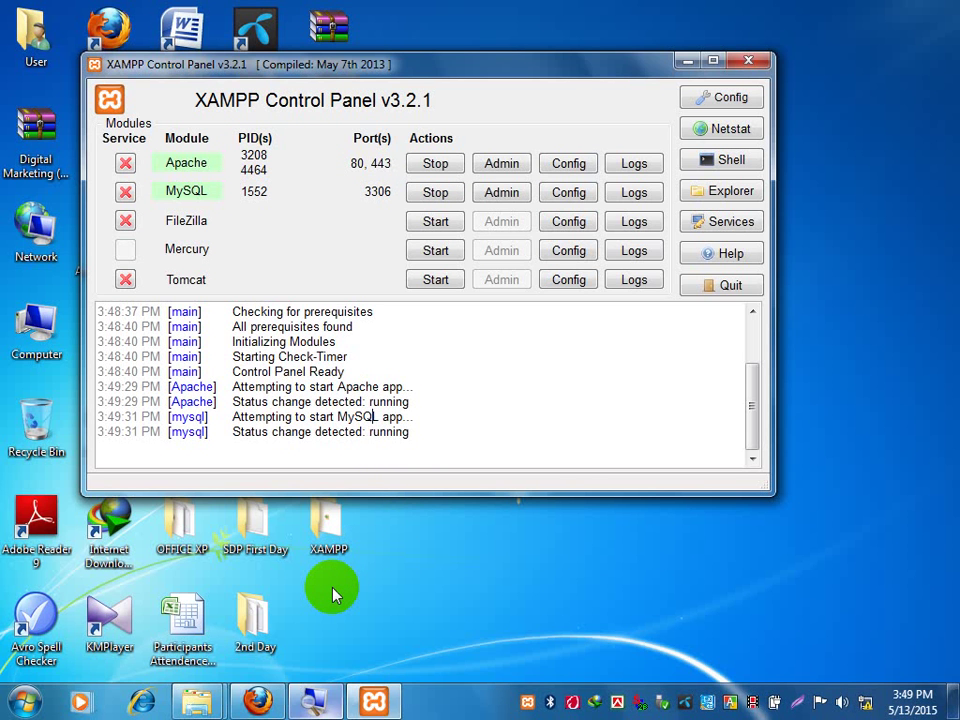
Bring Firefox to the front from its taskbar icon, dismissing the jump list.
right_click(257, 702)
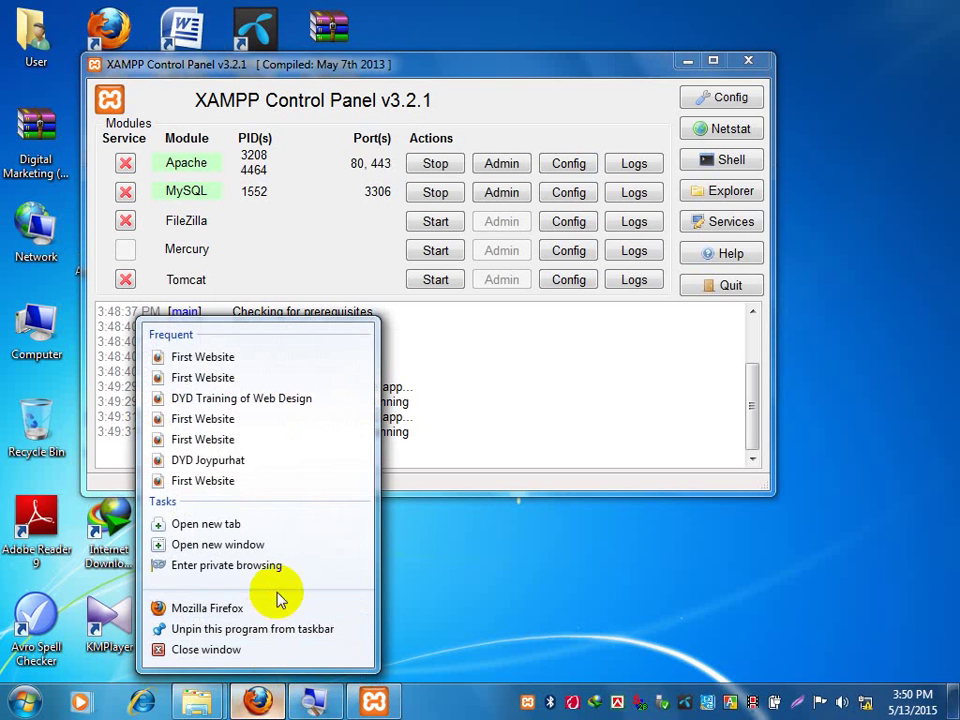
click(675, 618)
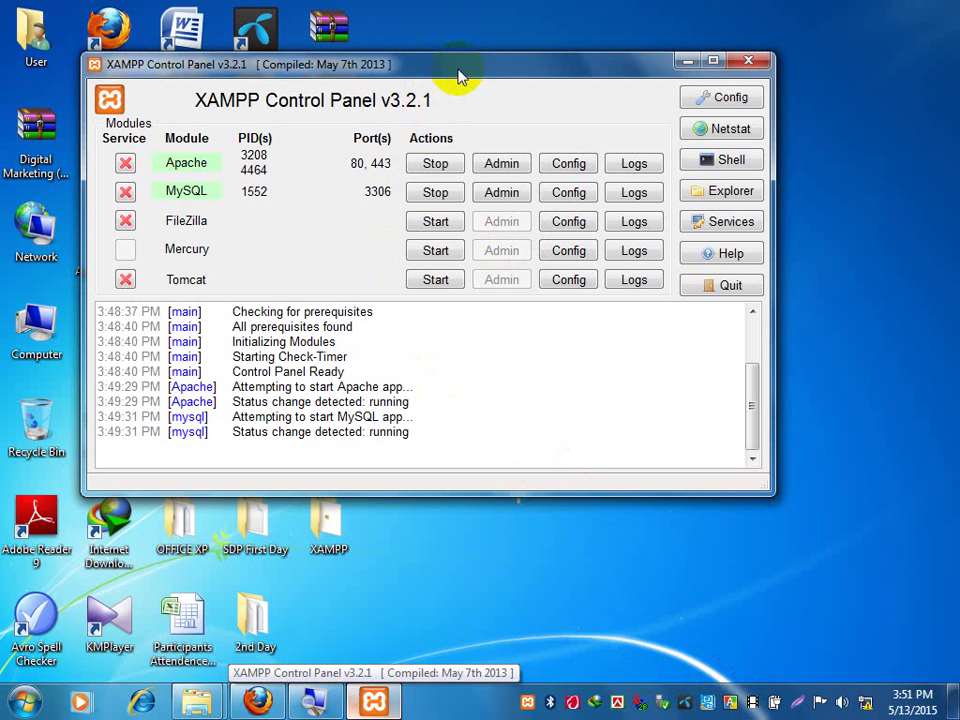
click(257, 700)
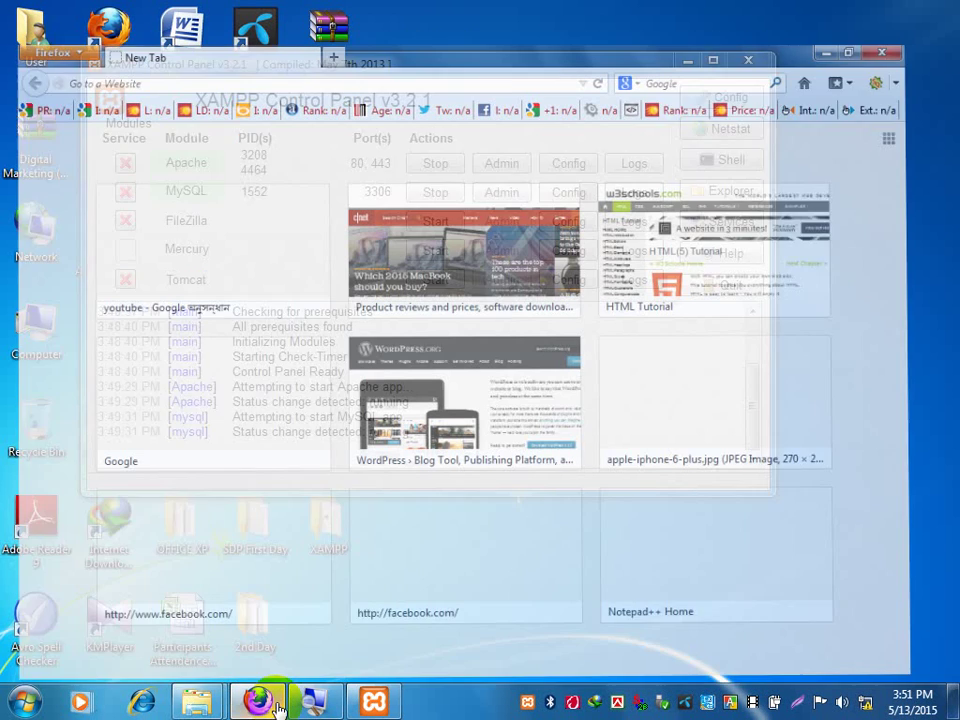
Copy 'localhost' from the Notepad note and load it in Firefox to reach the XAMPP splash page.
click(316, 42)
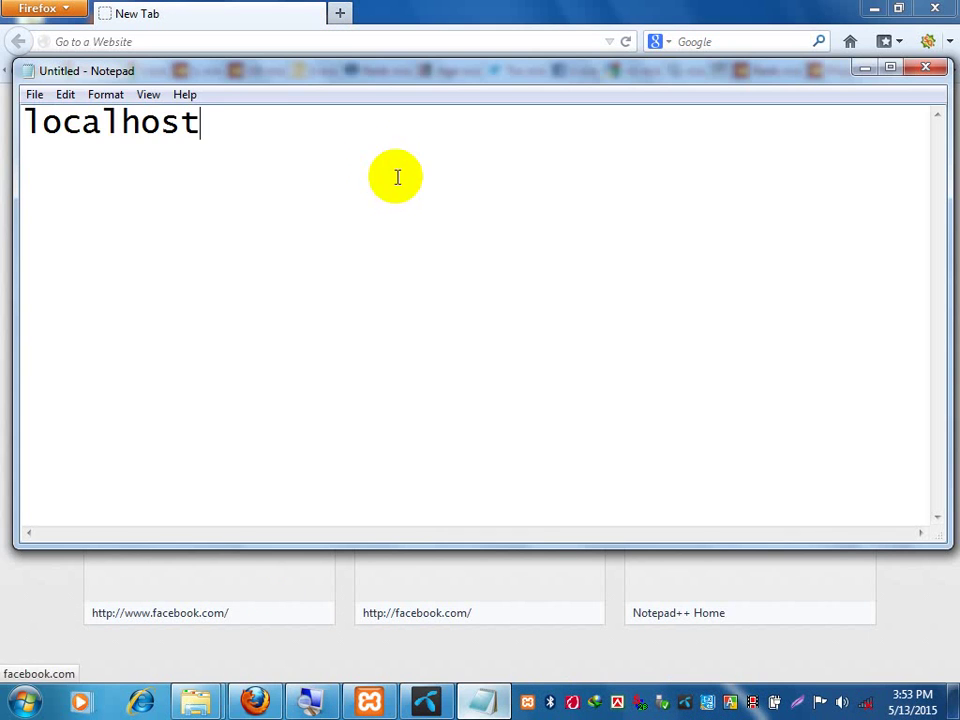
drag(205, 122, 3, 118)
key(ctrl+c)
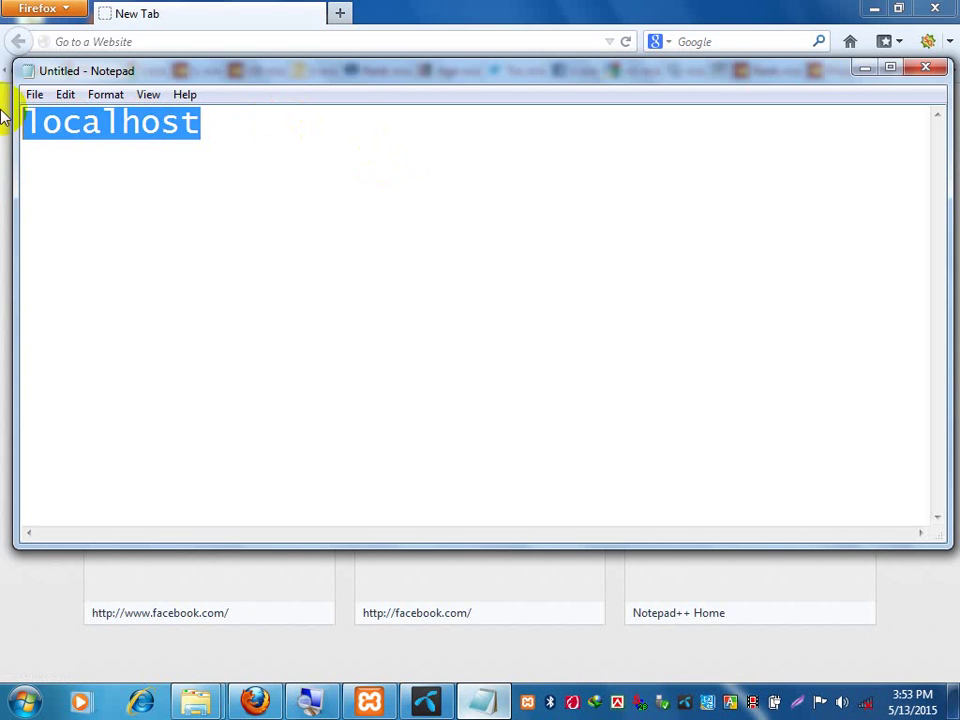
click(222, 30)
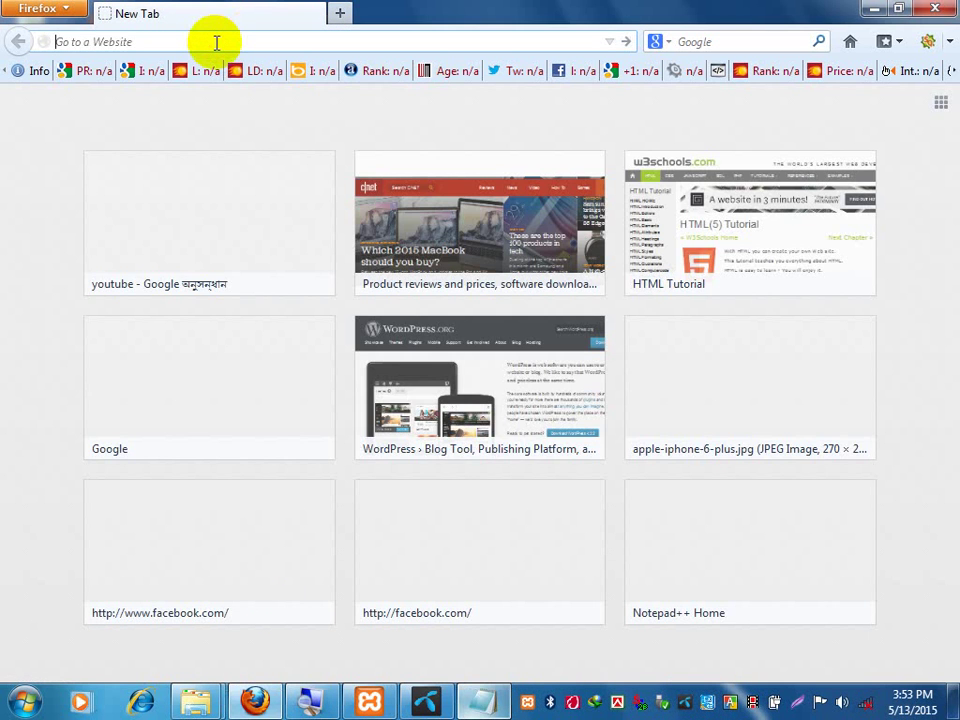
click(216, 42)
key(ctrl+v)
key(Return)
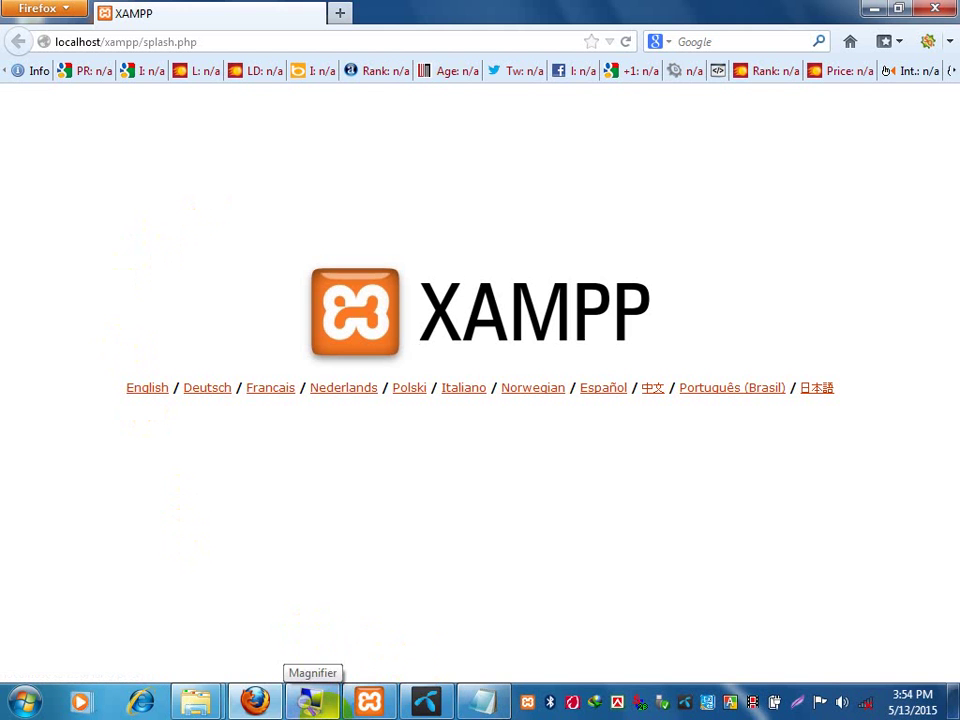
Choose English on the XAMPP splash page, then close Firefox.
click(152, 391)
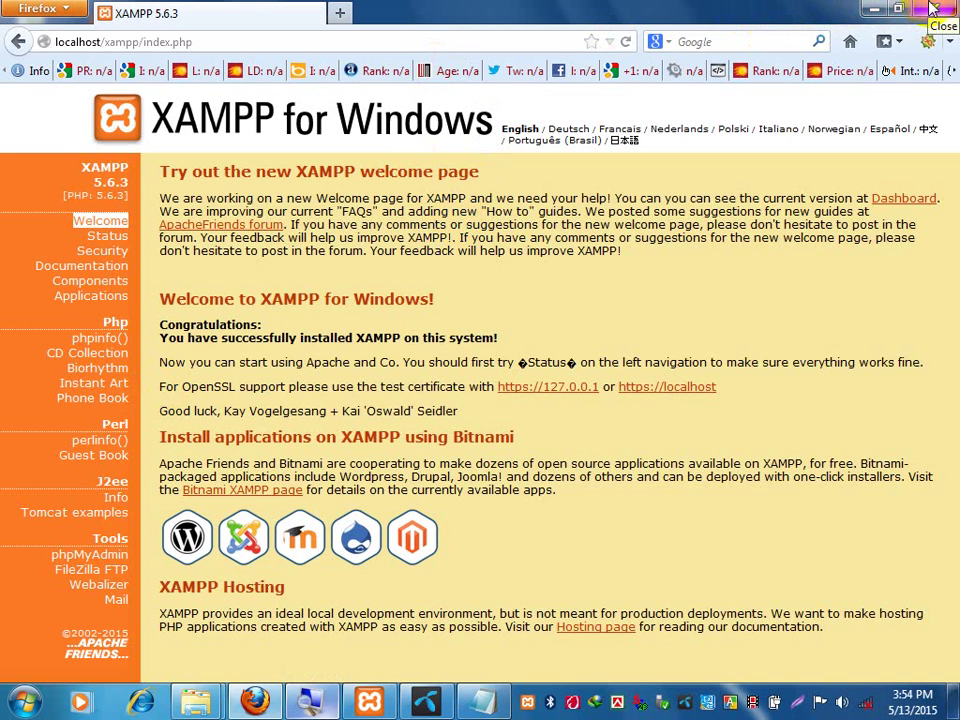
click(932, 8)
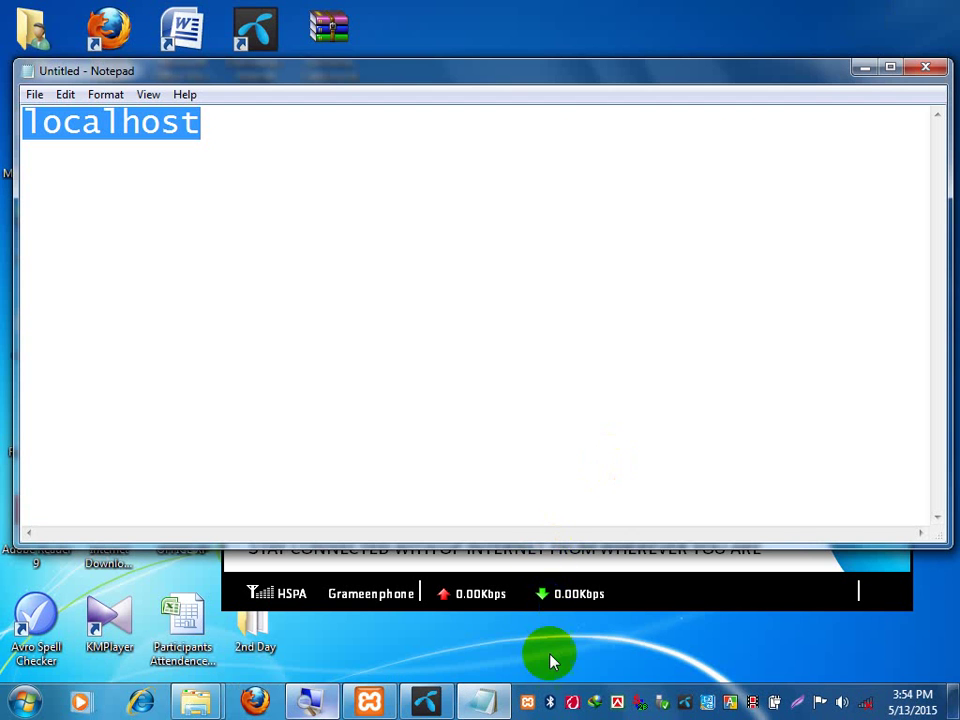
Close the XAMPP Control Panel and minimize Notepad, Grameenphone Internet and Firefox.
click(370, 701)
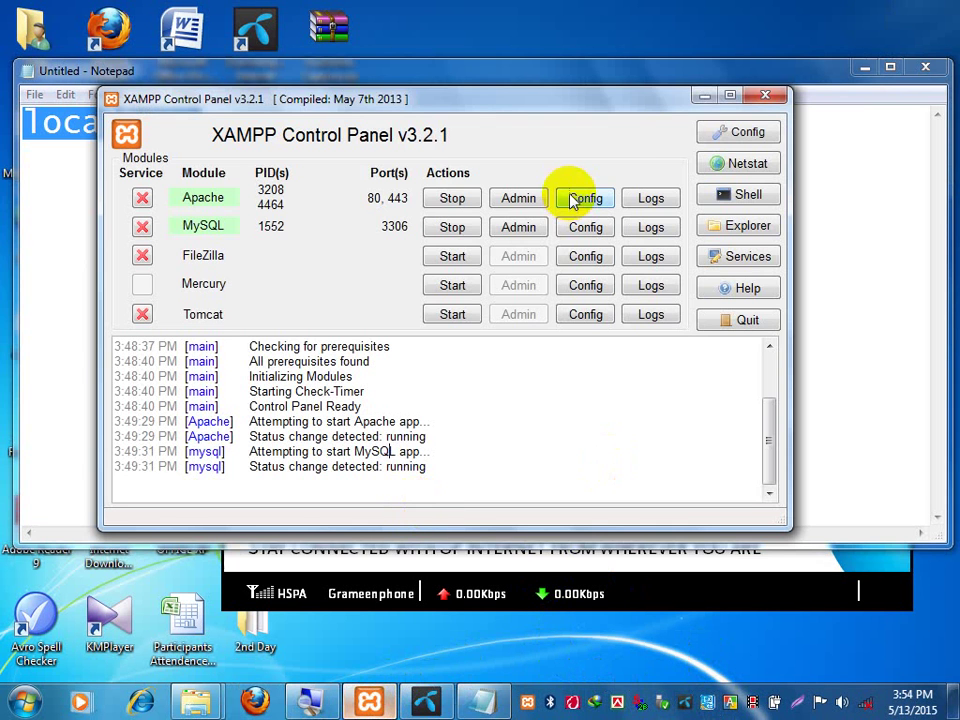
click(764, 96)
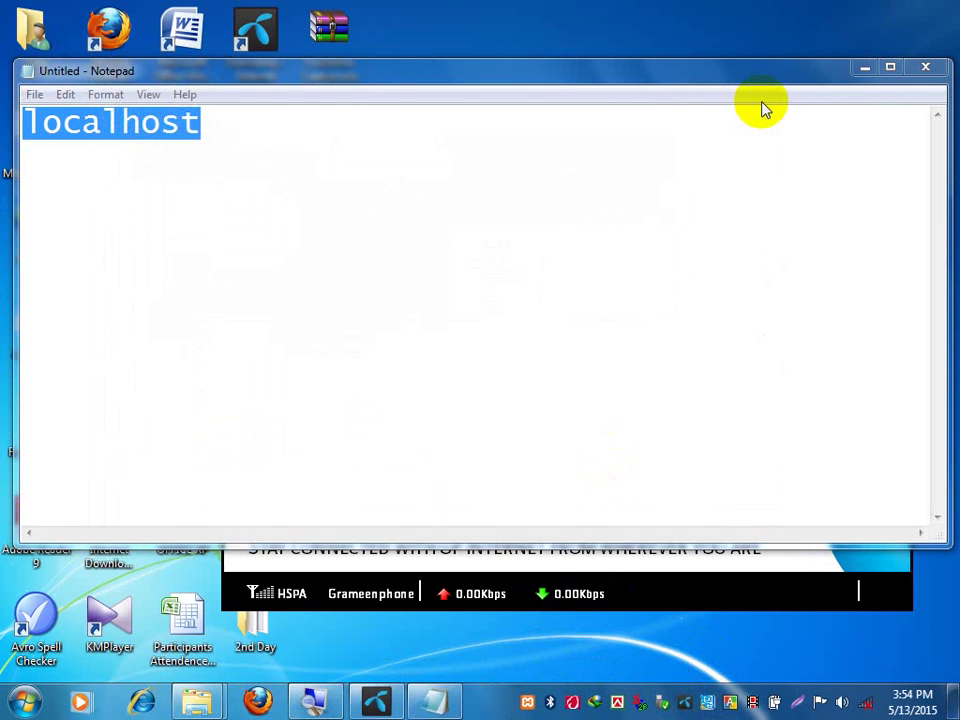
click(863, 66)
click(868, 121)
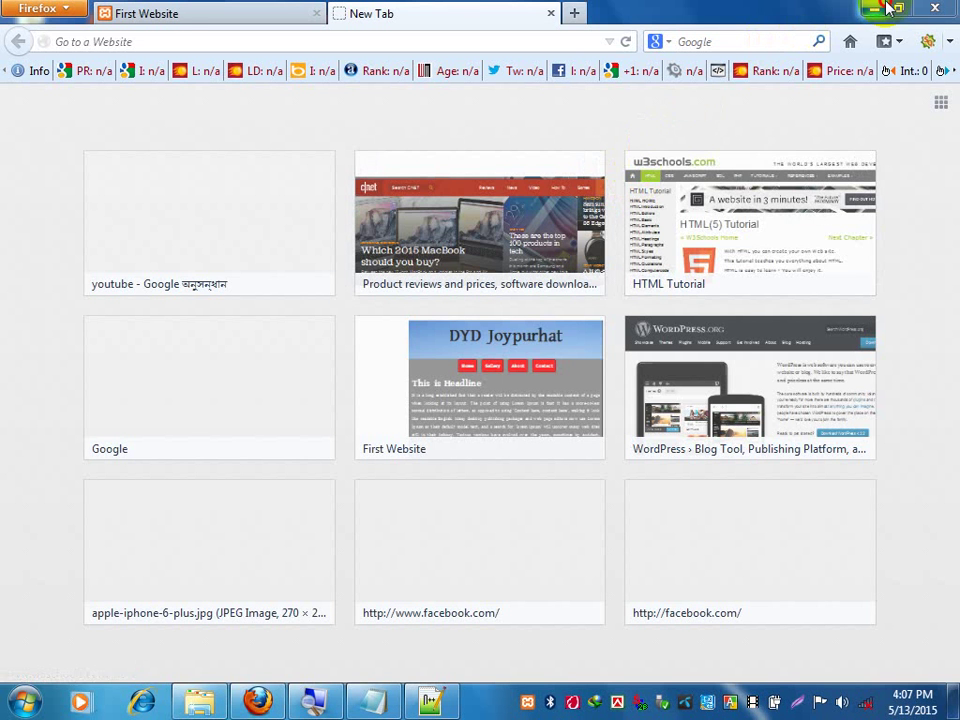
click(884, 8)
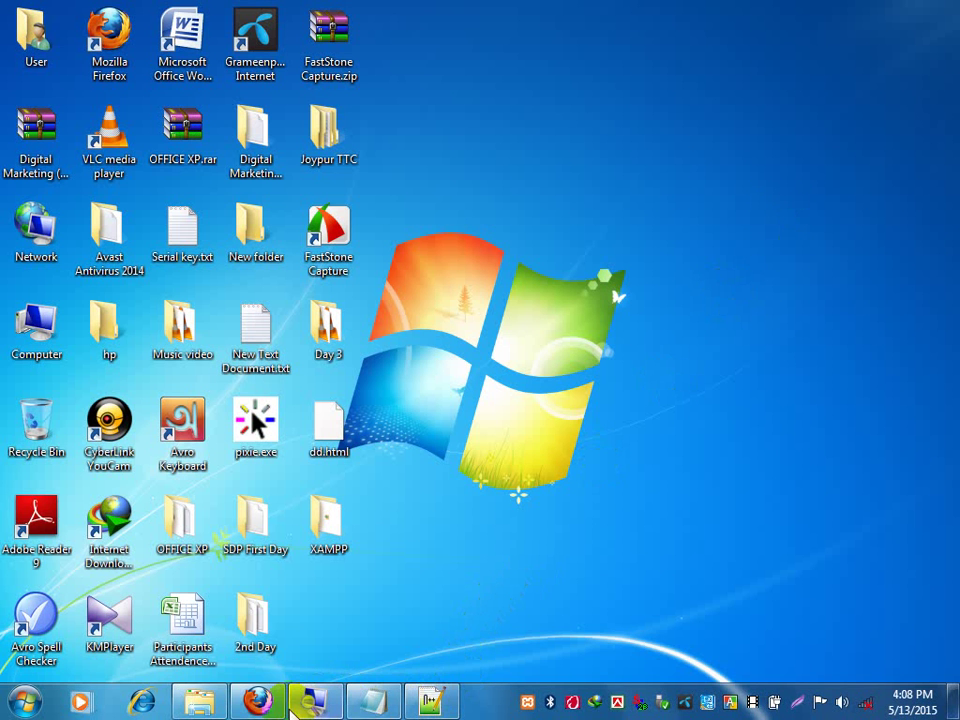
Stop the Apache server in the XAMPP Control Panel, leaving MySQL running.
click(257, 700)
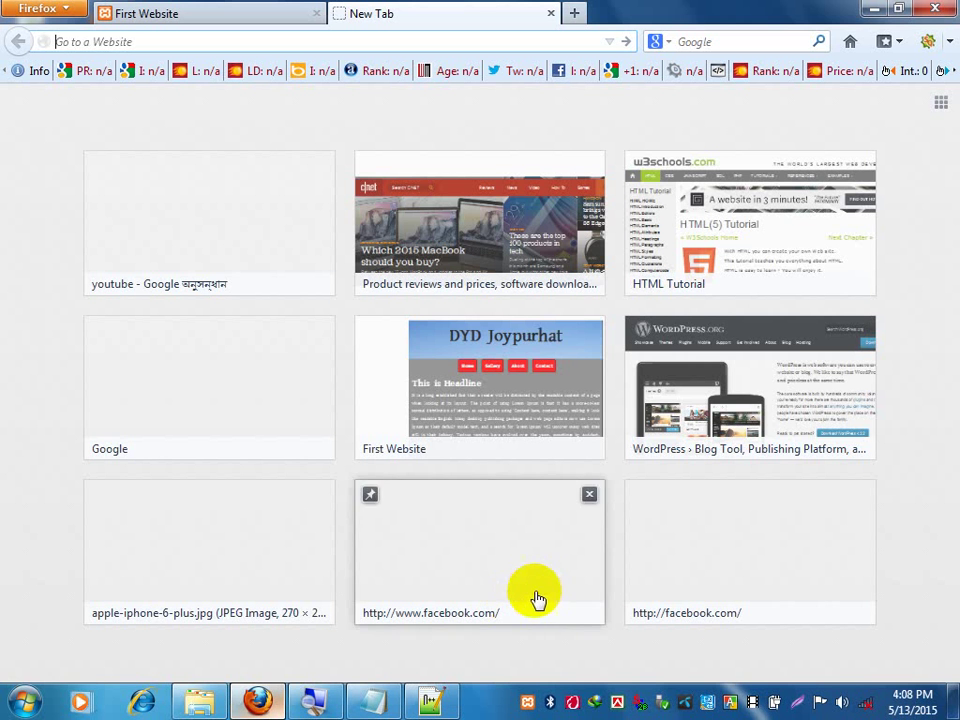
click(527, 700)
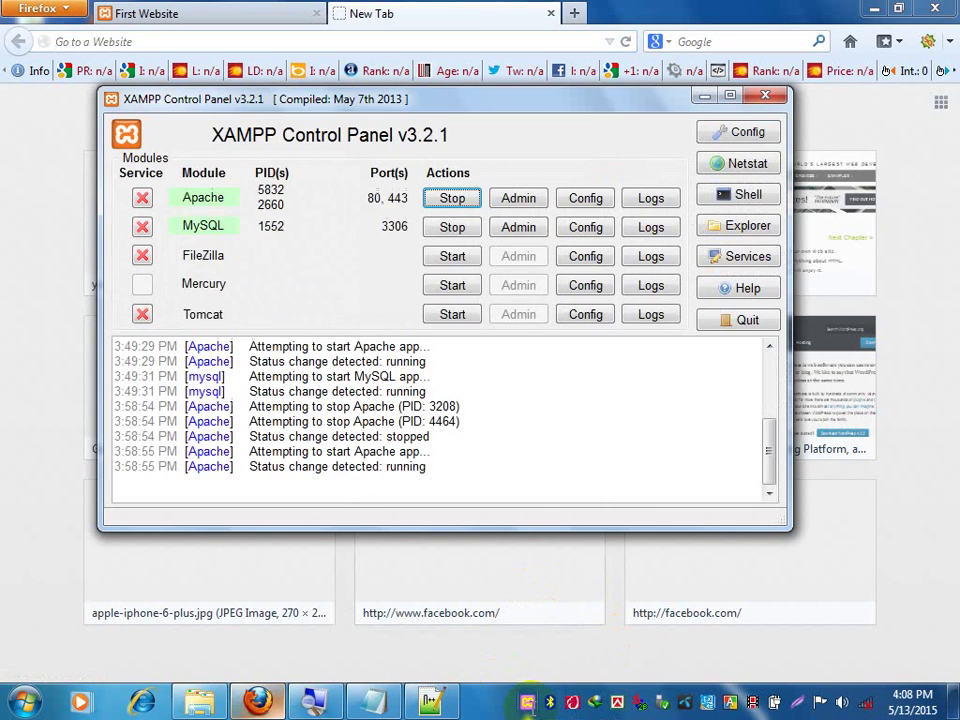
click(476, 199)
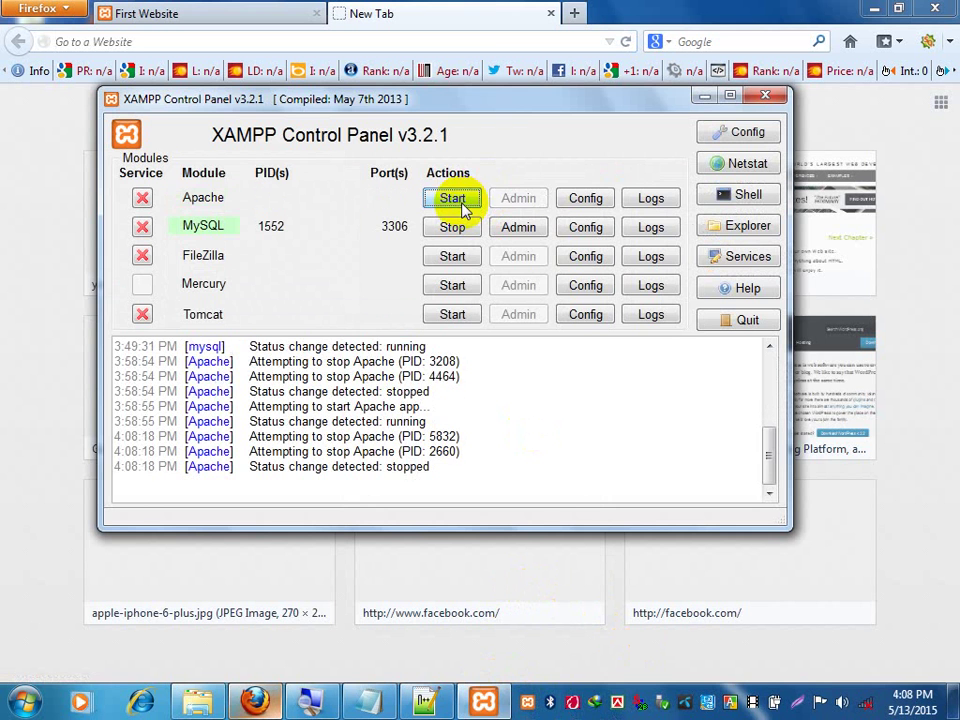
click(468, 44)
Select and copy the 192.168.173.1/dydjoypur address line from the Notepad note.
click(369, 704)
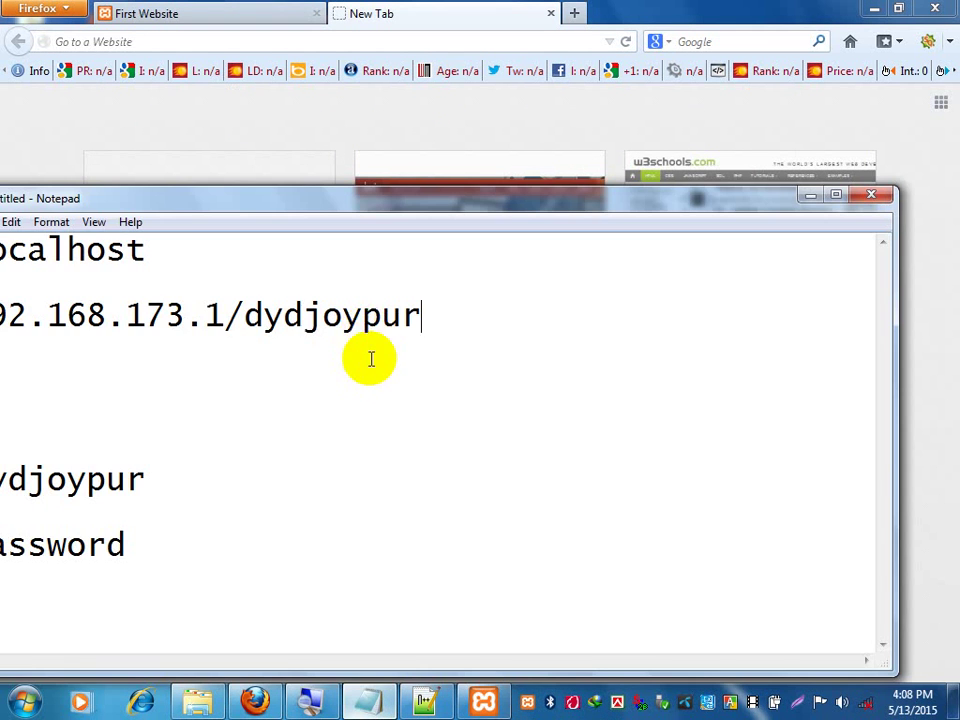
drag(422, 208, 576, 207)
drag(578, 315, 41, 297)
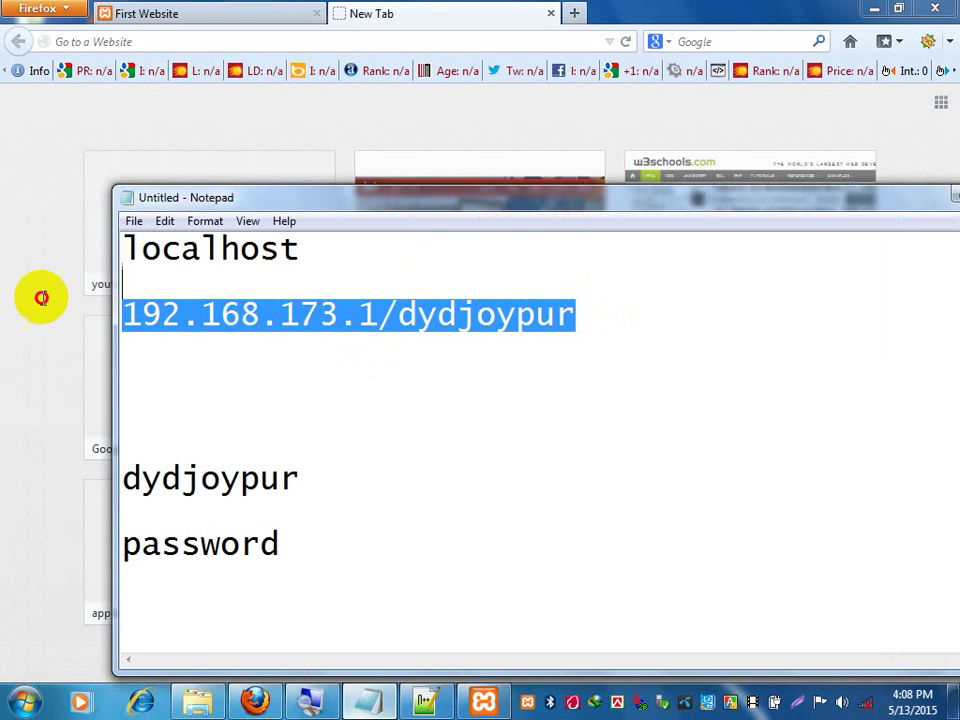
click(682, 317)
drag(560, 315, 326, 290)
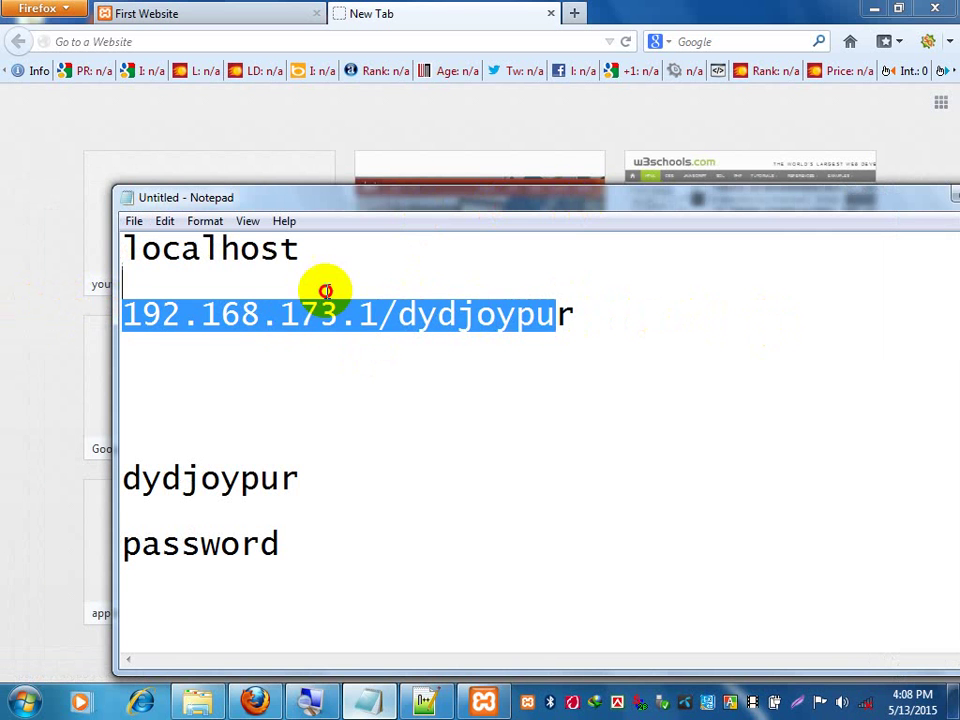
drag(577, 315, 129, 308)
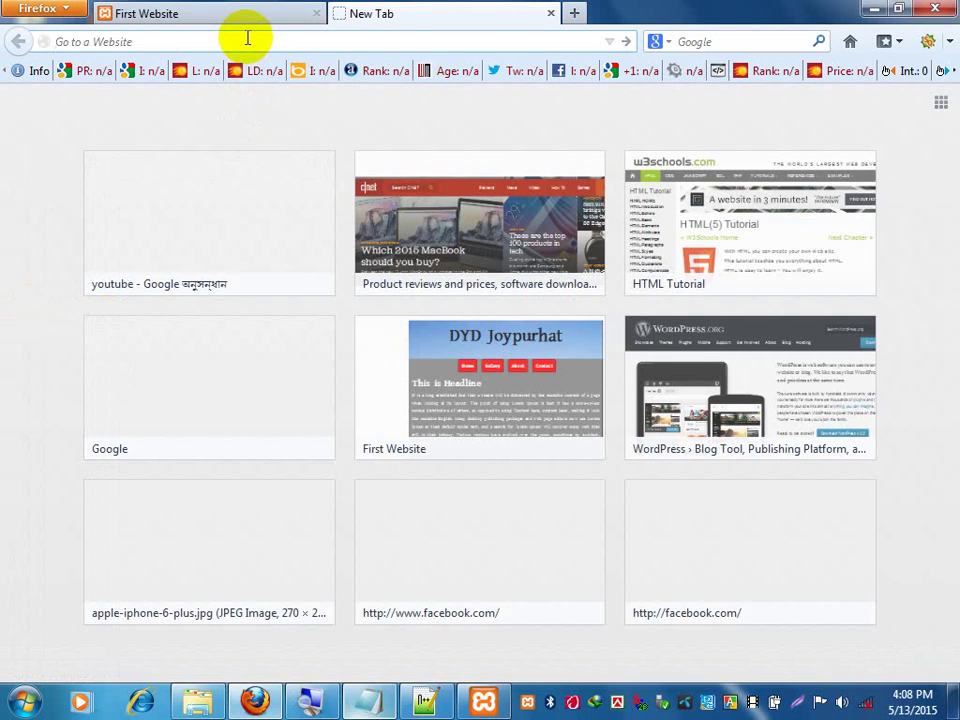
Load 192.168.173.1/dydjoypur in Firefox and move the XAMPP Control Panel to reveal the page.
text(192.168.173.1/dydjoypur/)
key(Return)
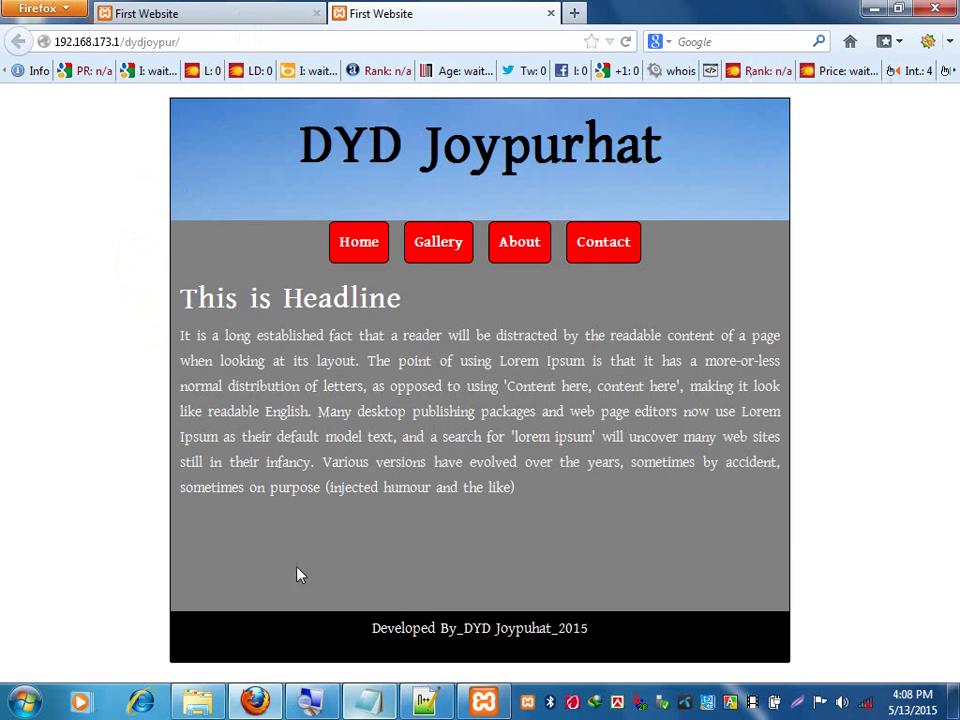
click(483, 702)
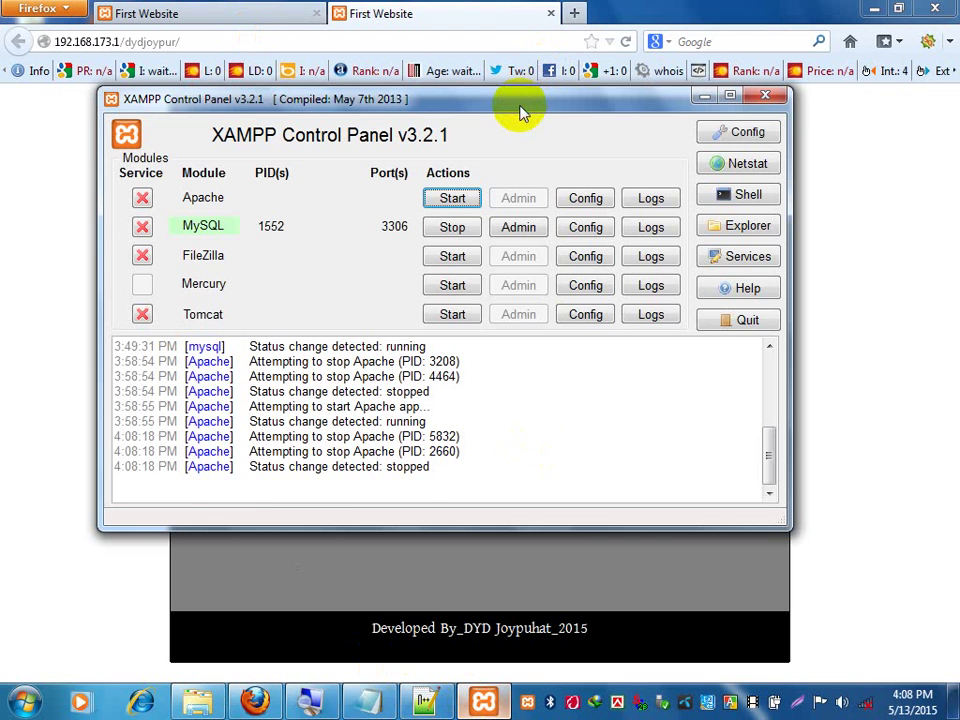
drag(520, 108, 592, 240)
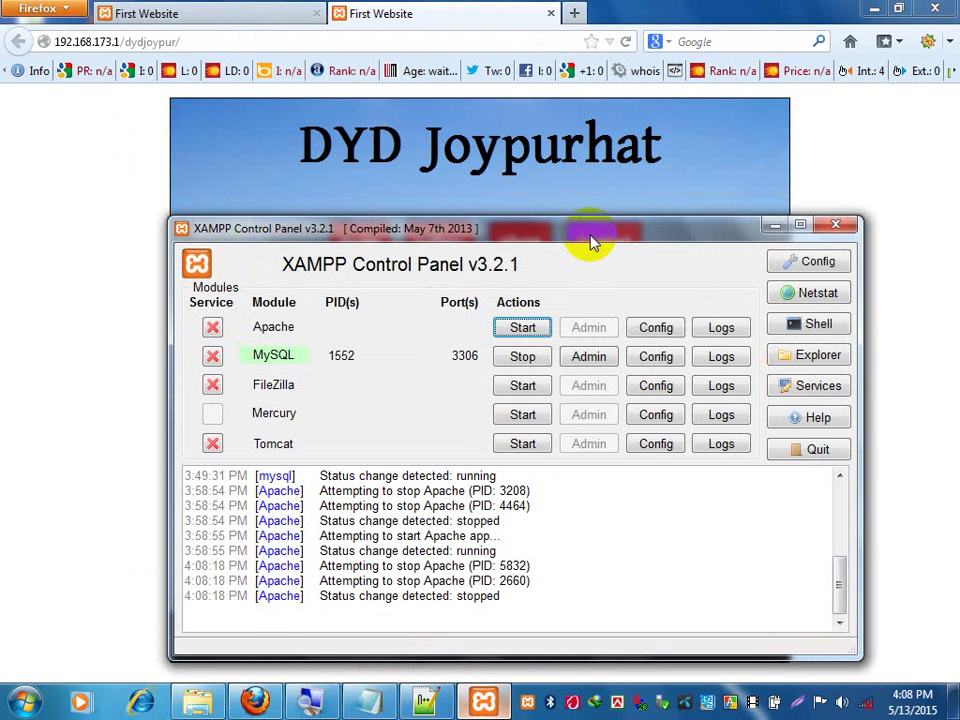
Clear the note's selection and enter 'wordpress' in a new tab's address bar.
click(366, 702)
click(579, 321)
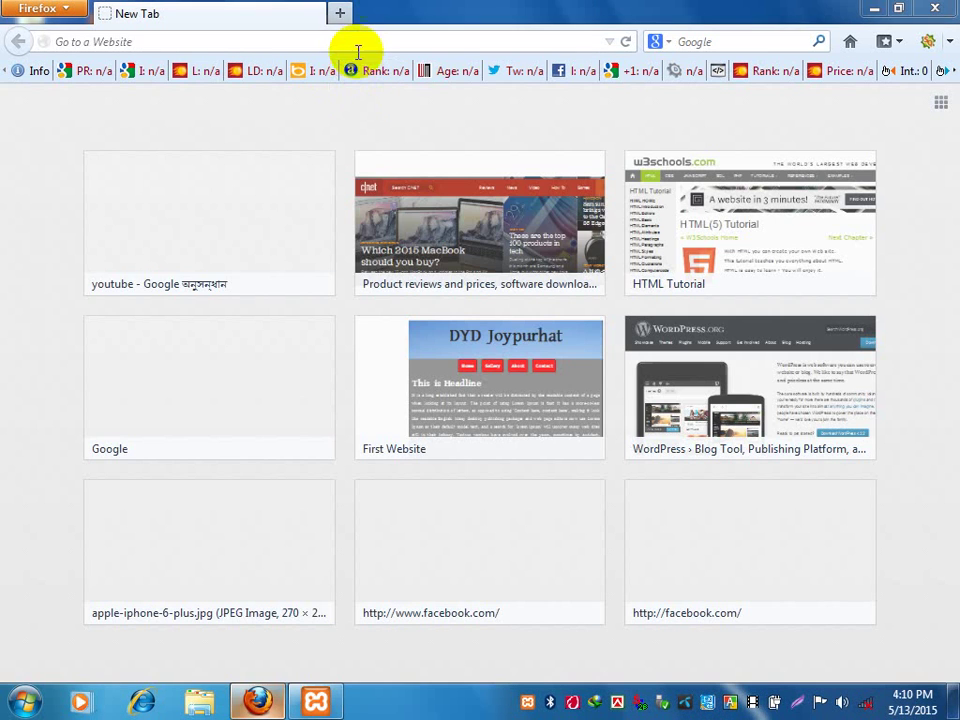
text(wor)
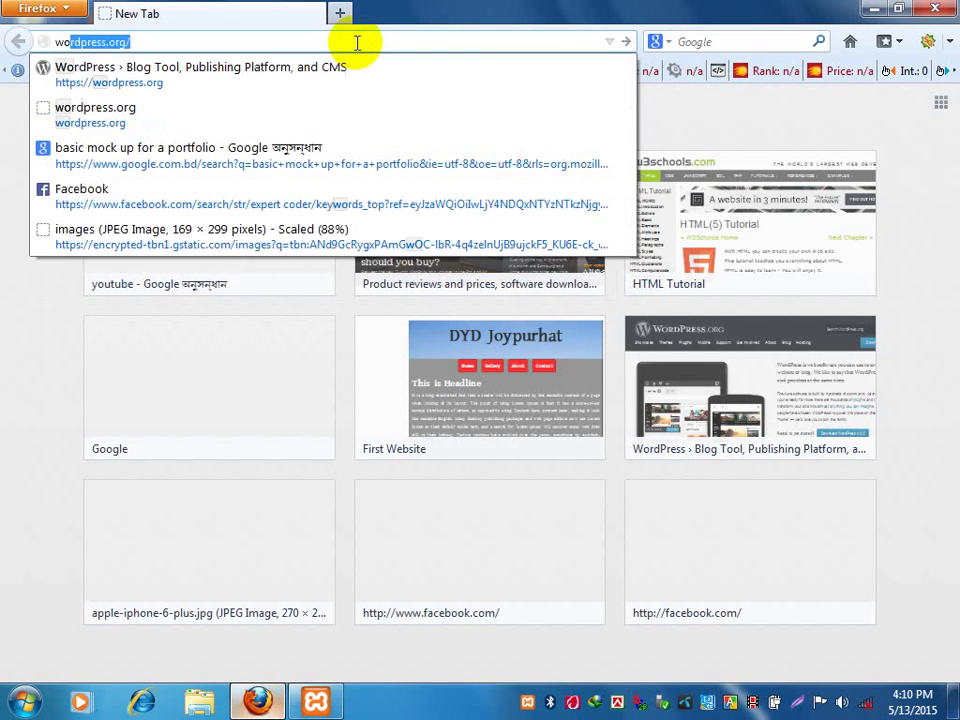
text(dpress)
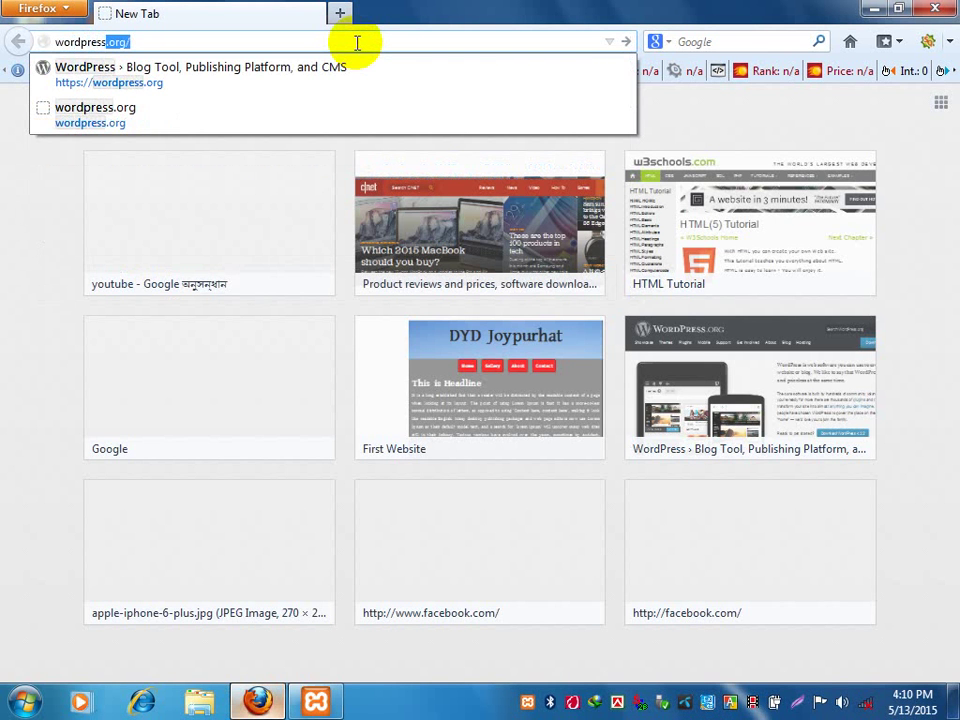
Load wordpress.org, then launch Windows Magnifier via a 'mag' search and zoom to 200%.
key(Return)
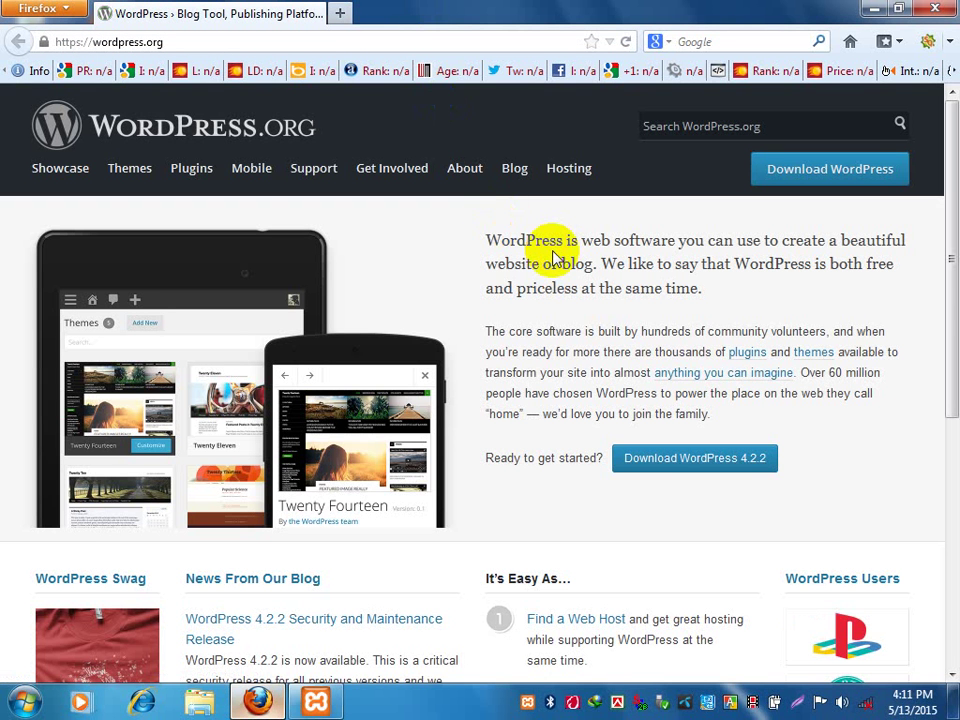
key(super)
text(mag)
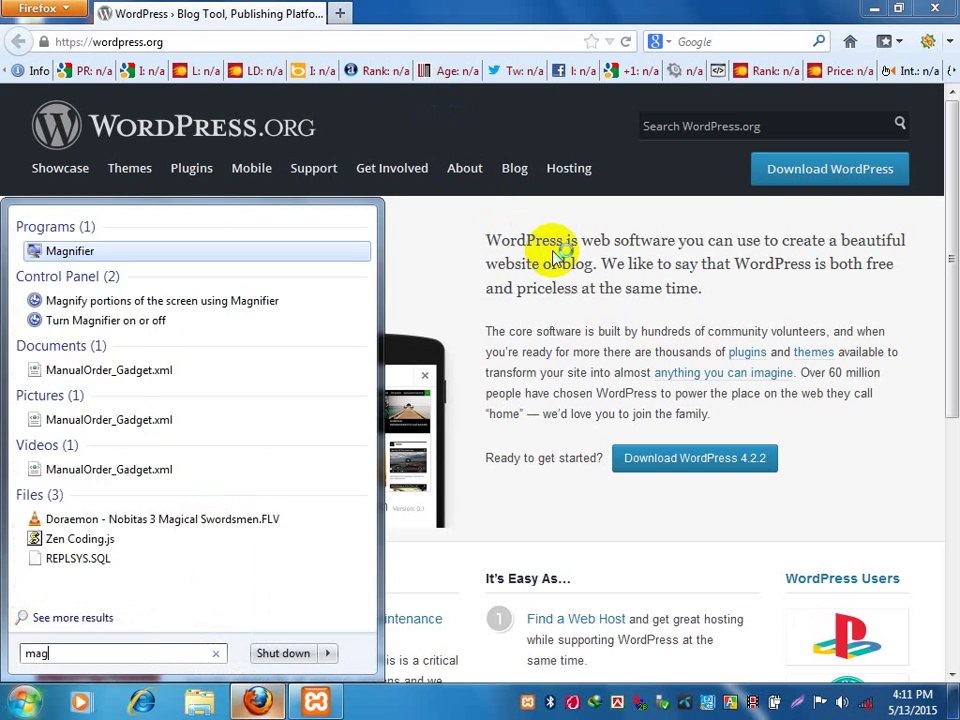
key(Return)
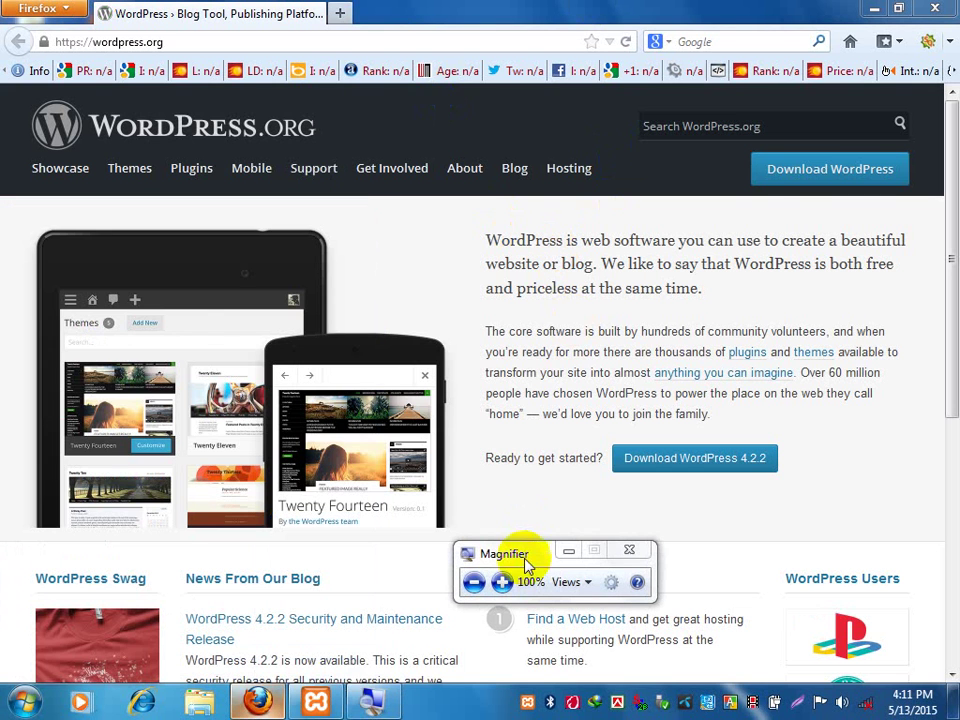
click(503, 581)
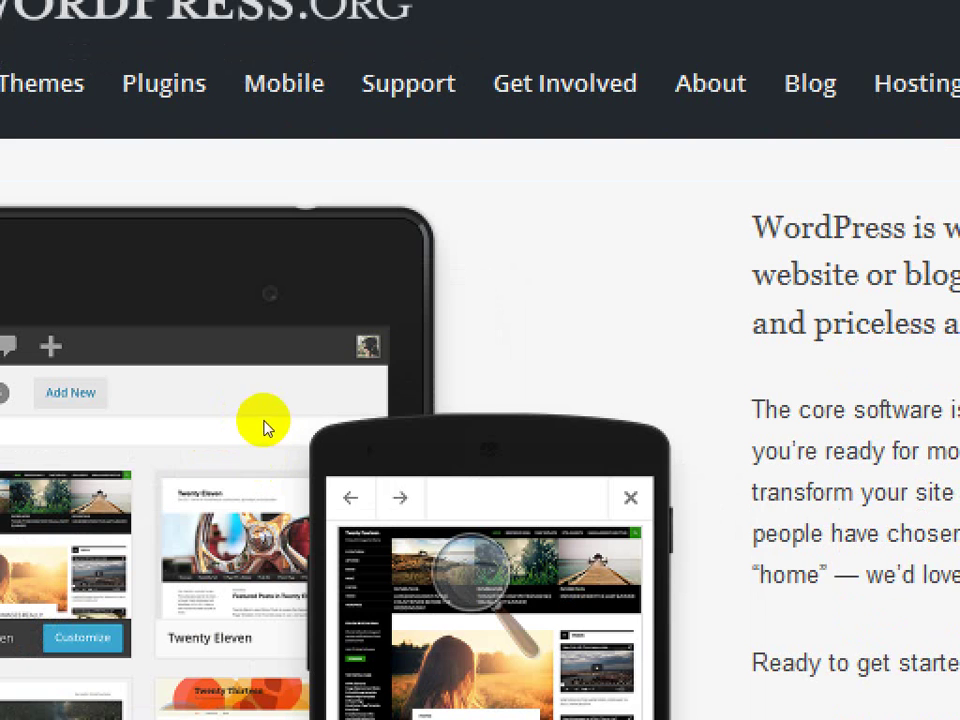
Zoom Magnifier back out to 100% and put its toolbar away.
click(333, 413)
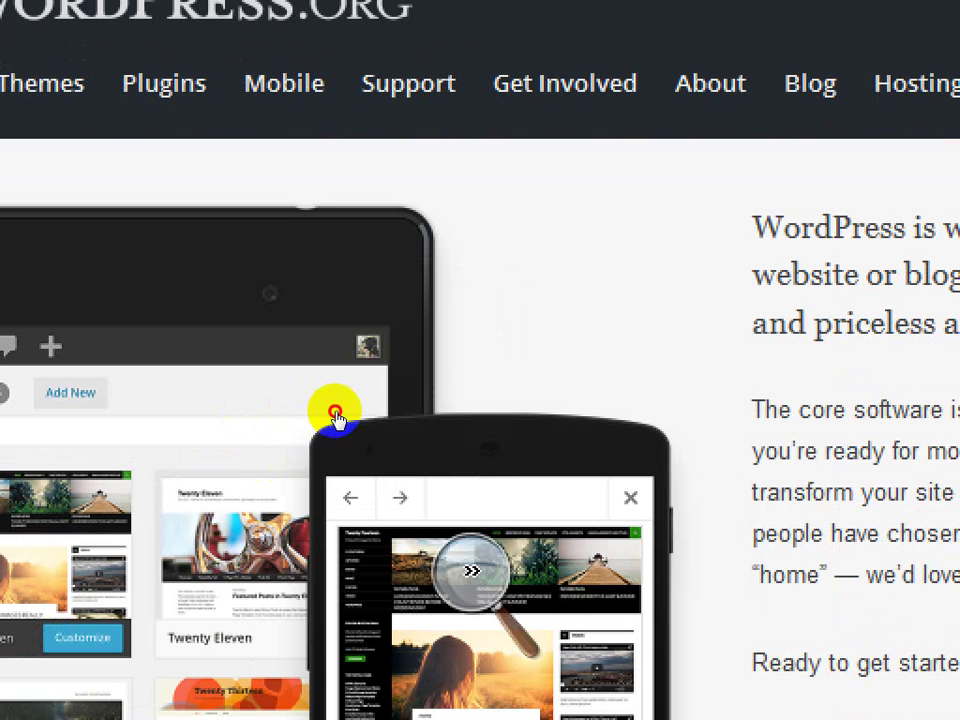
key(super+minus)
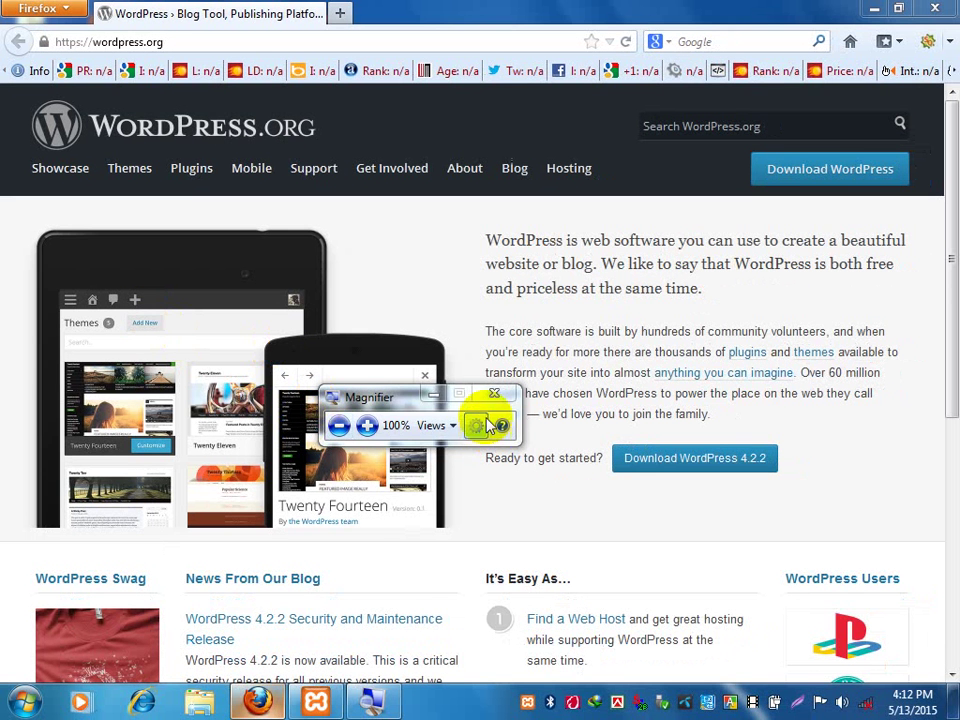
click(433, 398)
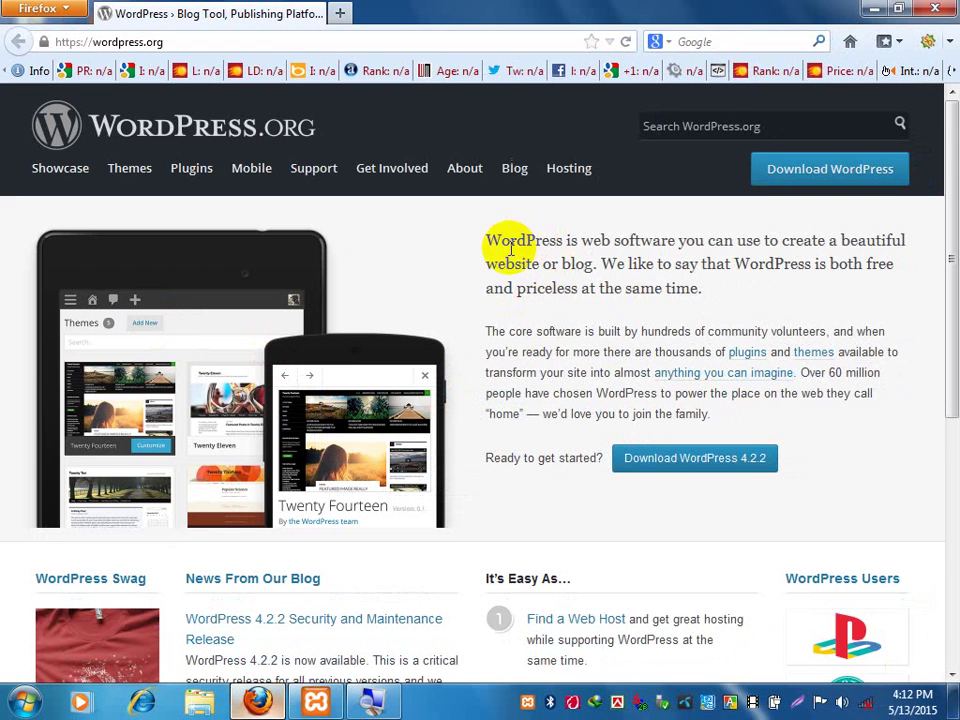
Highlight the 'WordPress is web software' headline on the home page, then deselect it.
drag(488, 240, 672, 240)
click(672, 238)
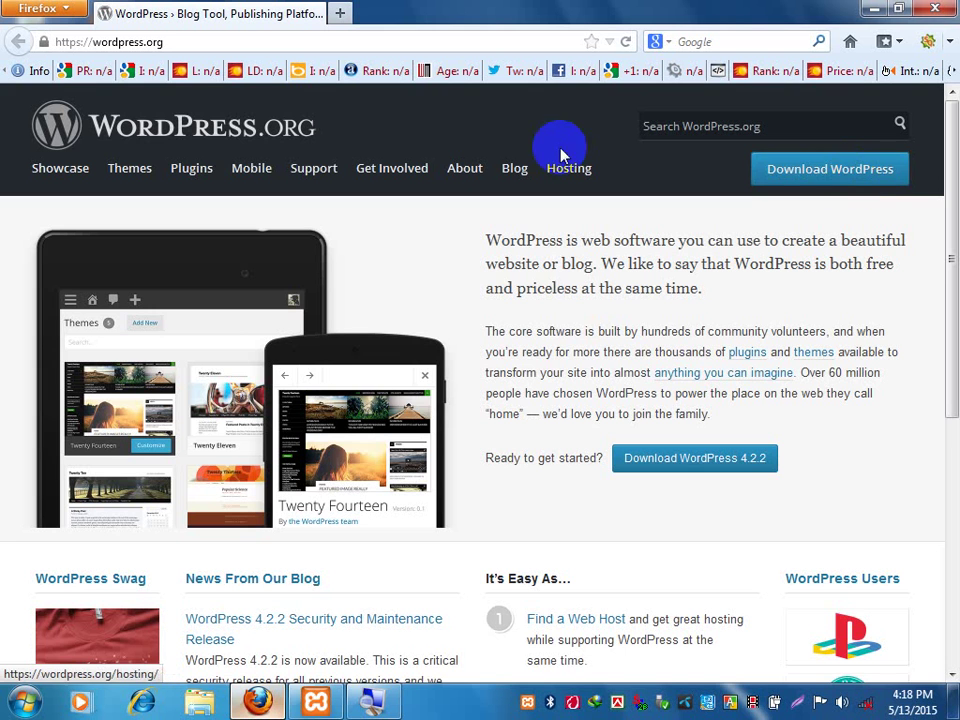
Open the Download WordPress page and highlight the 'Version 4.2.2' text.
click(792, 174)
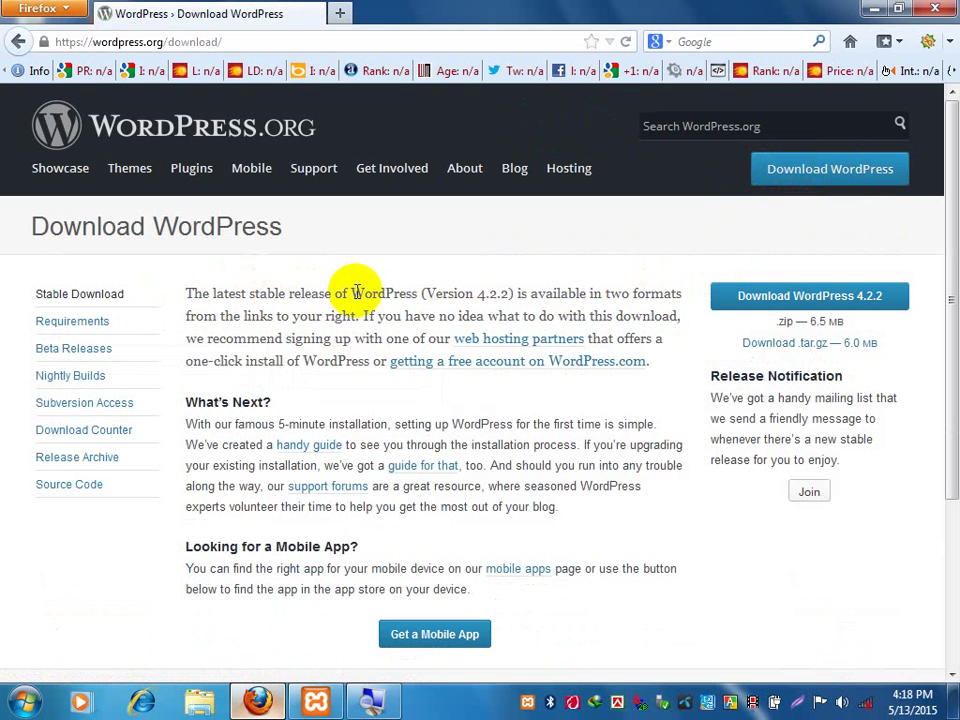
click(430, 293)
drag(430, 293, 508, 293)
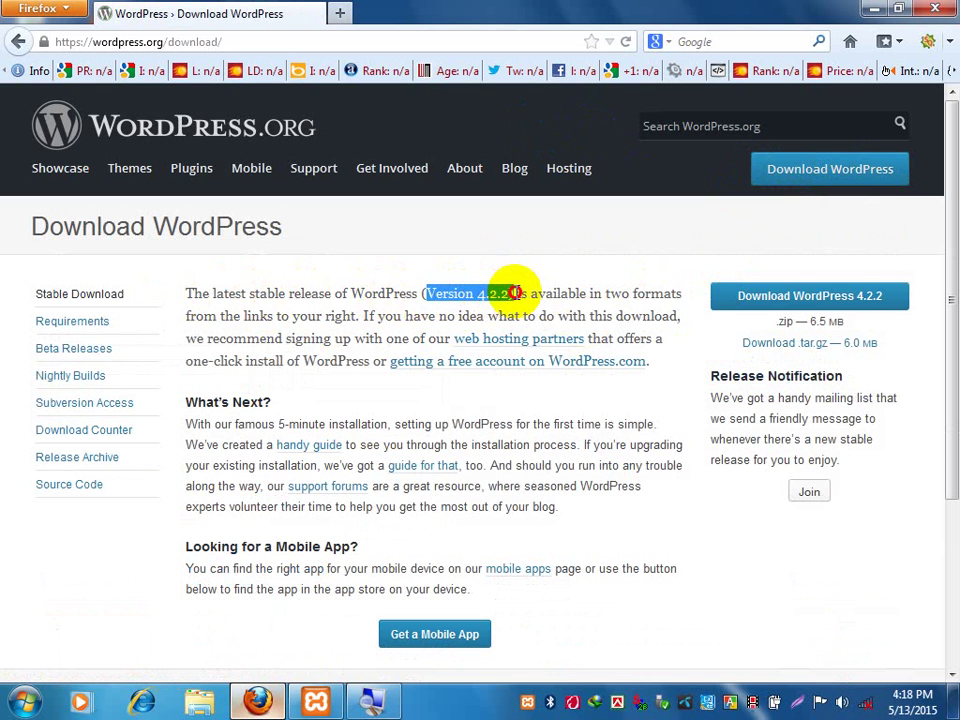
click(510, 293)
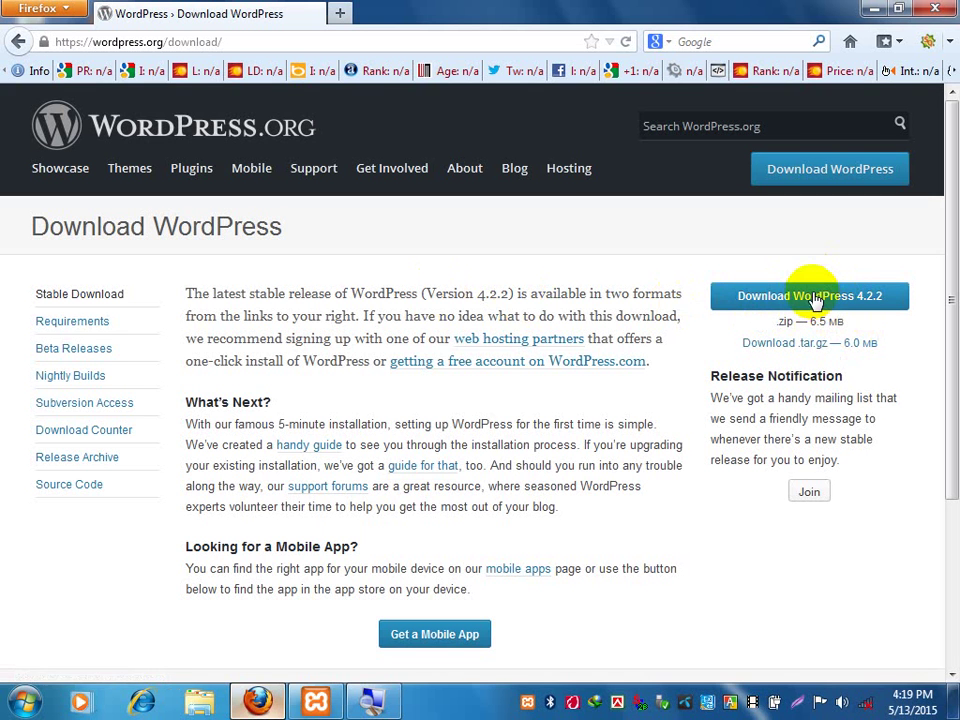
Save wordpress-4.2.2.zip (6.5 MB) to disk, then close the Downloads window.
click(816, 297)
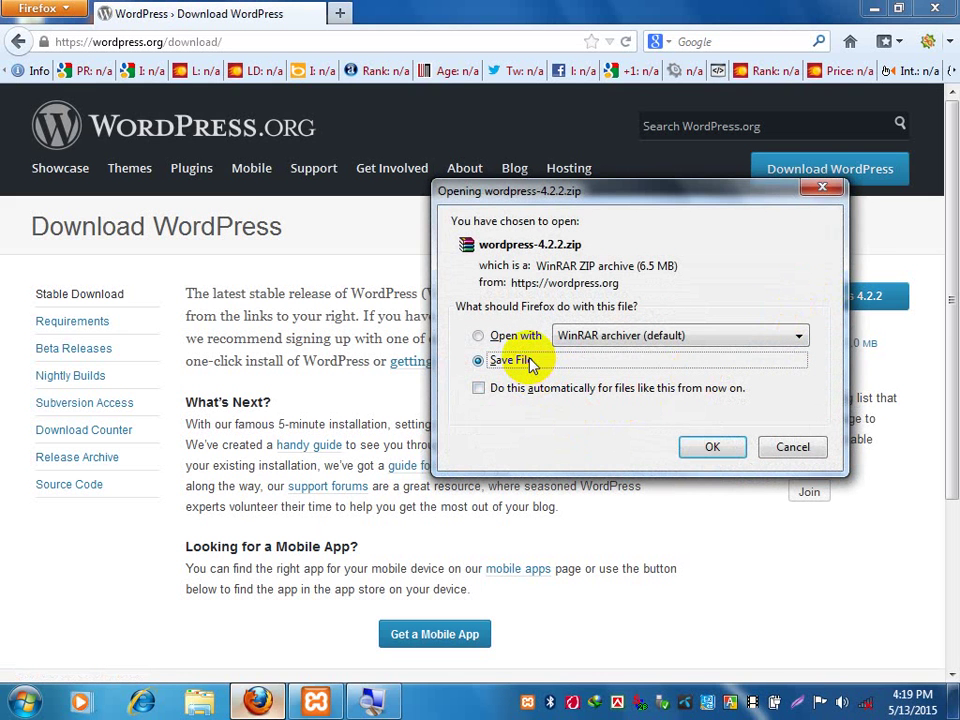
click(717, 448)
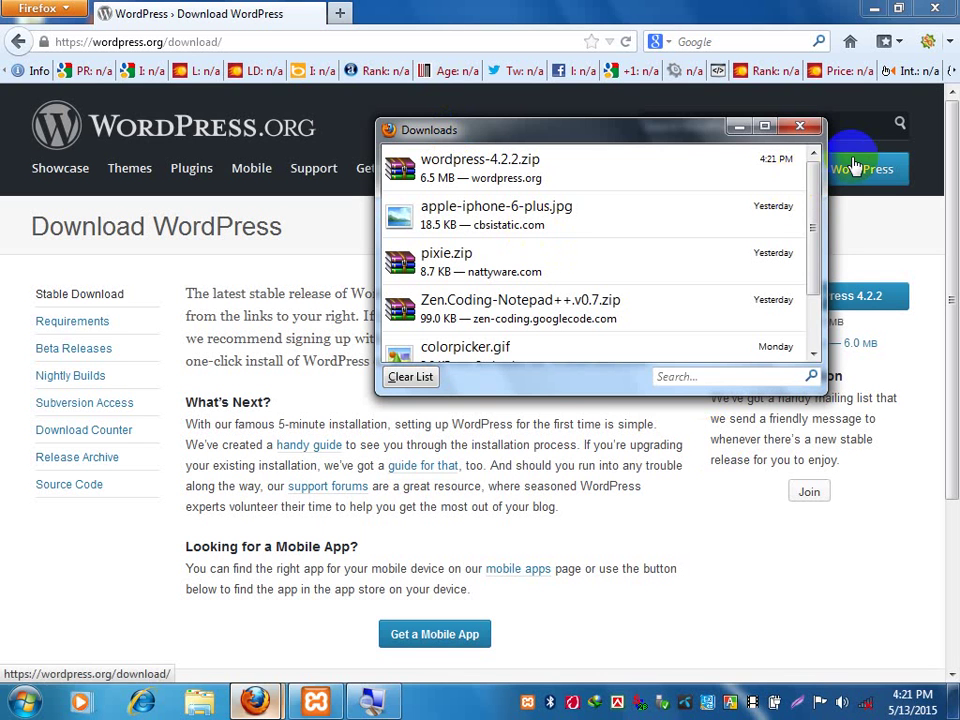
click(800, 127)
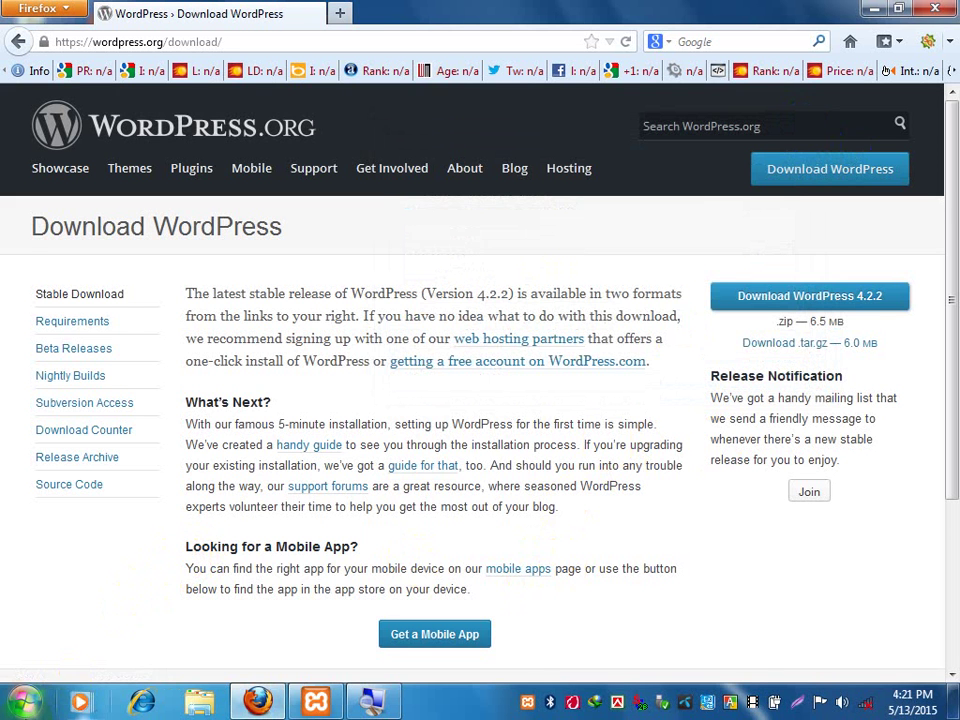
Open the Downloads folder through the Start menu's personal user folder.
click(24, 702)
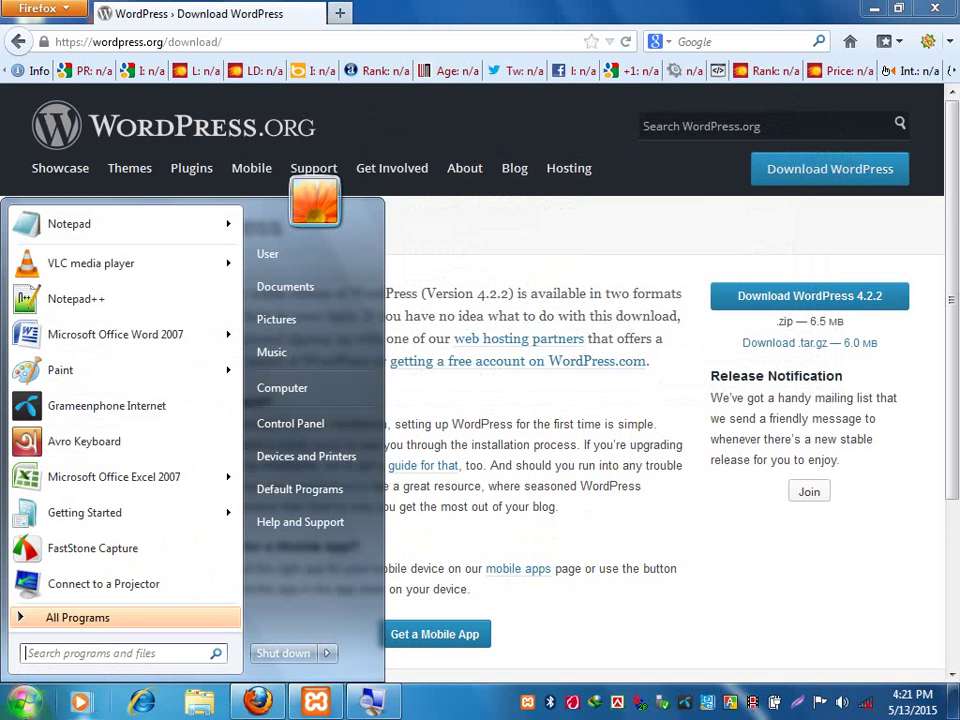
click(290, 260)
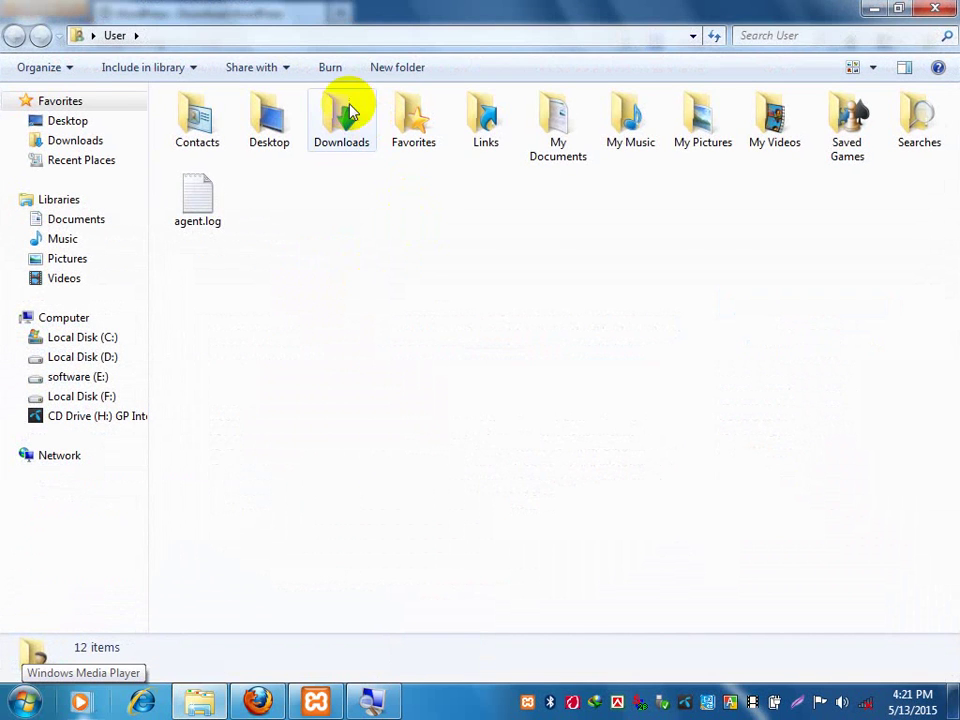
click(348, 109)
double_click(348, 109)
click(24, 702)
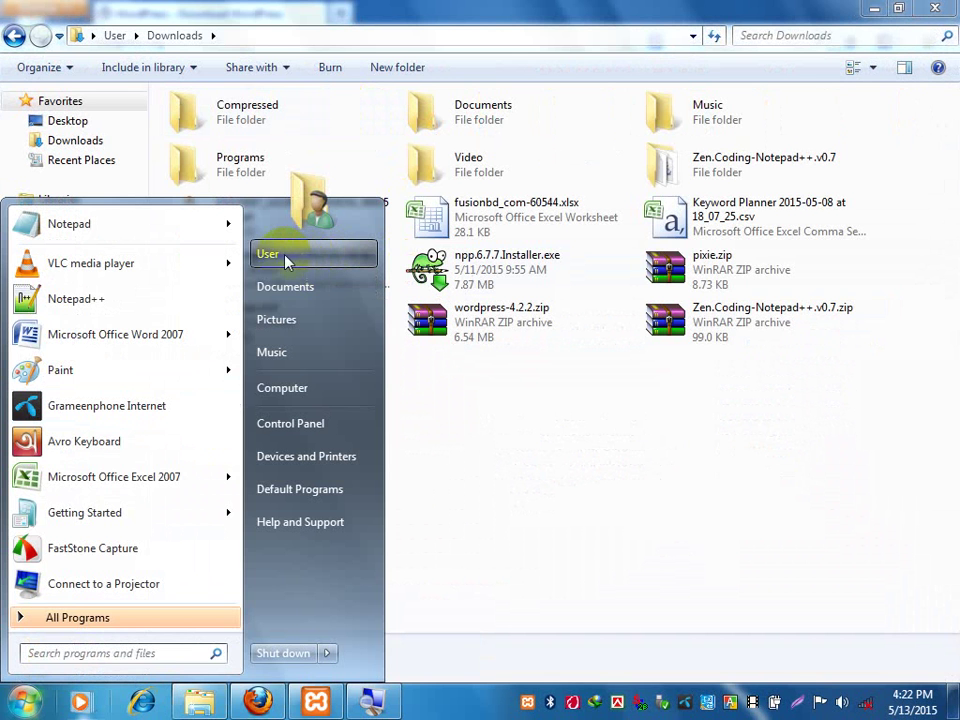
click(544, 560)
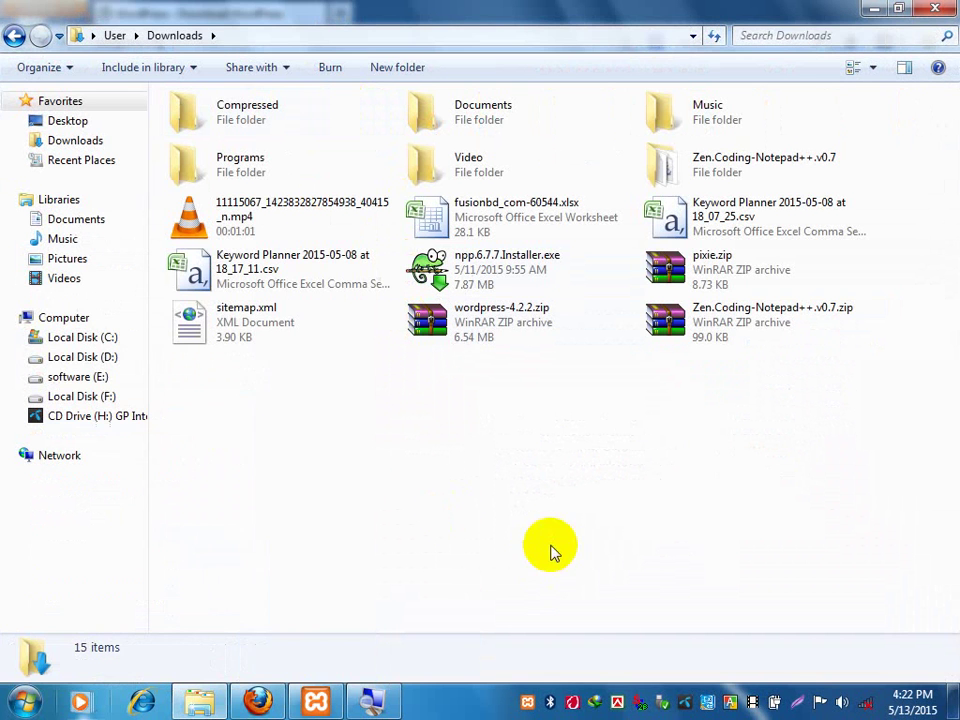
Select the wordpress-4.2.2.zip archive in Downloads, briefly opening and closing Magnifier.
click(500, 322)
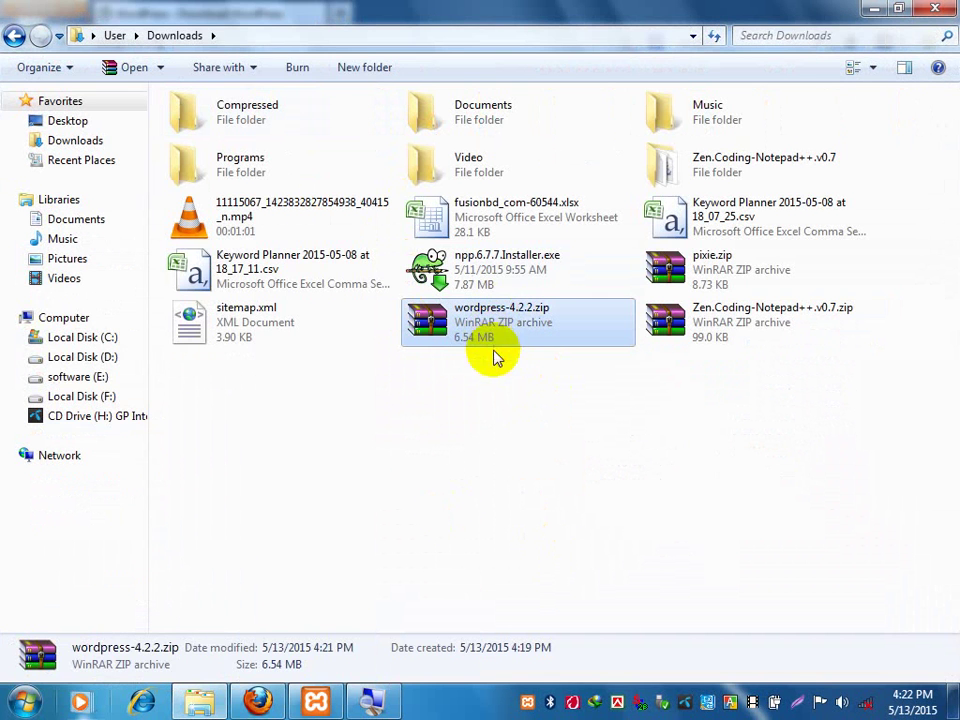
click(467, 392)
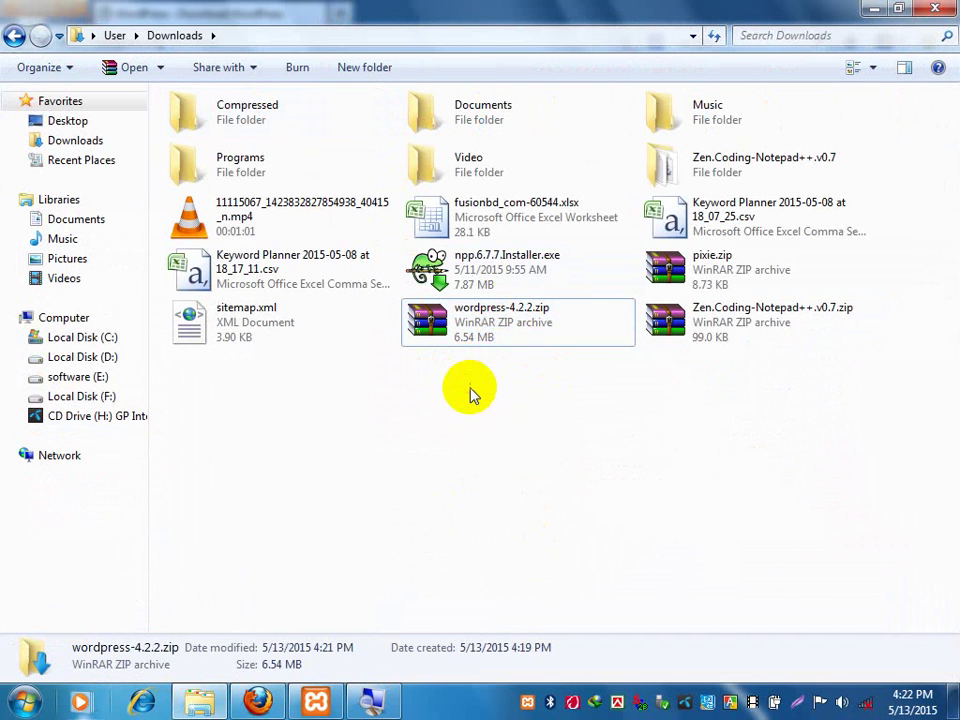
click(485, 318)
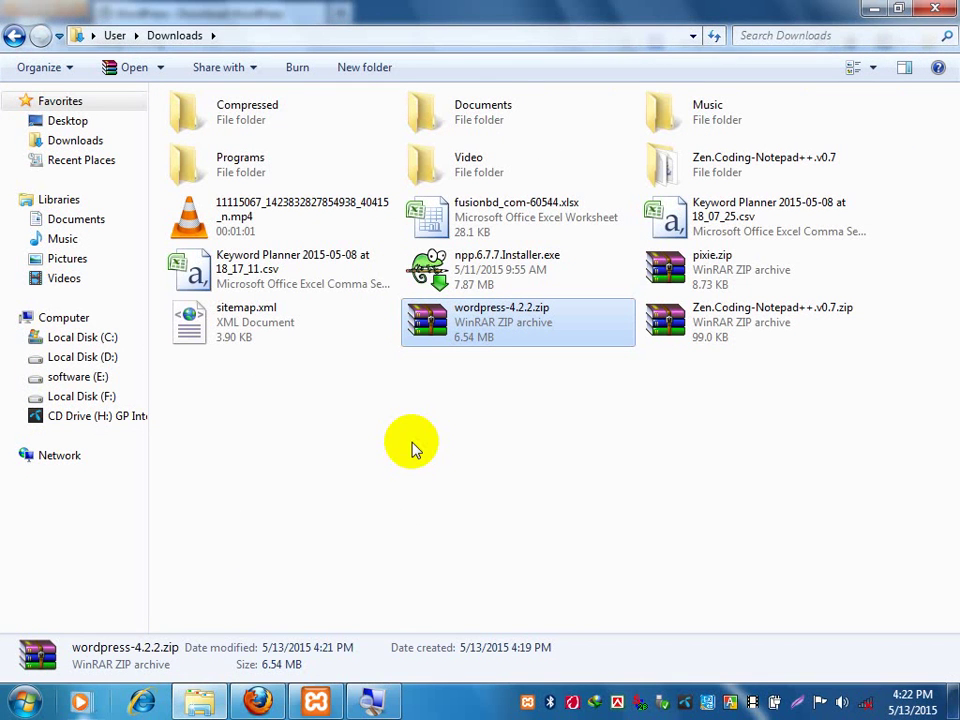
click(376, 699)
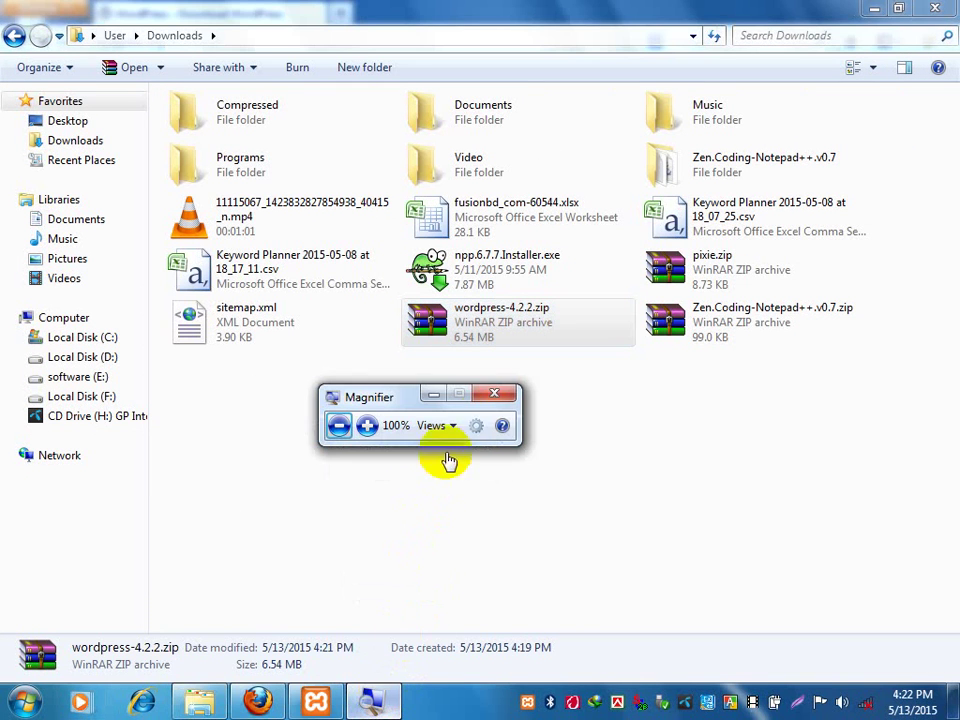
click(494, 393)
click(653, 441)
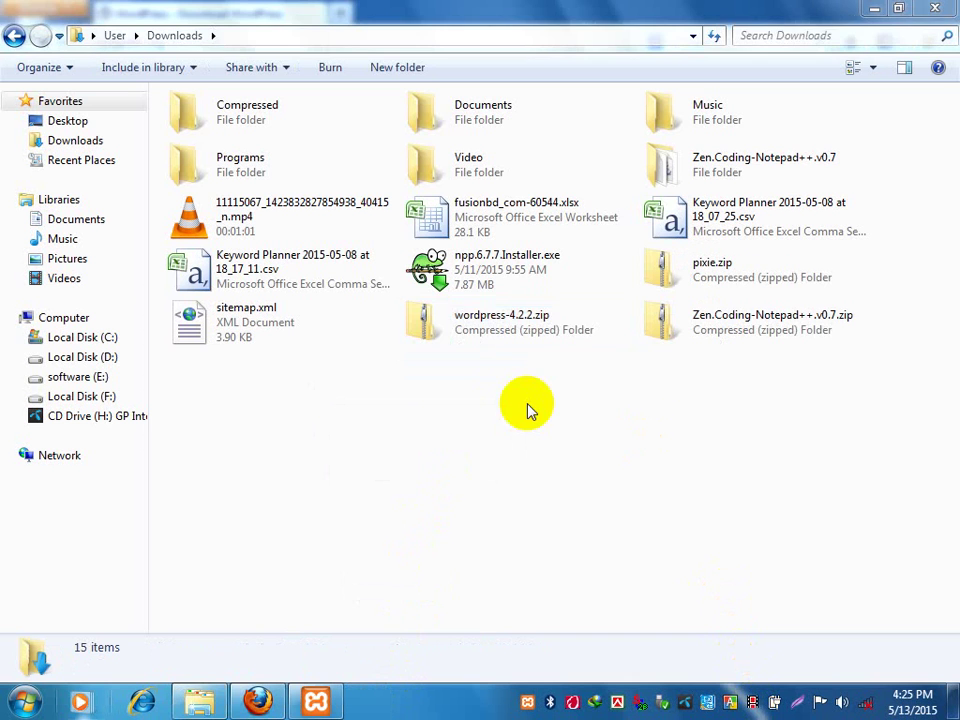
click(489, 326)
Copy wordpress-4.2.2.zip from Downloads using its right-click Copy command.
right_click(489, 328)
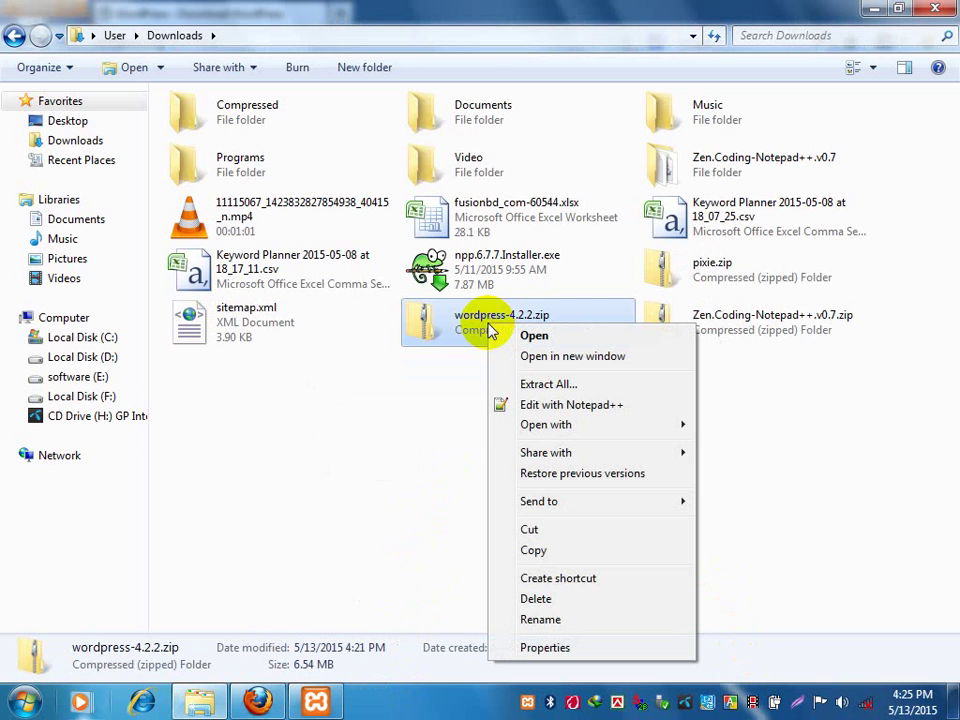
click(533, 549)
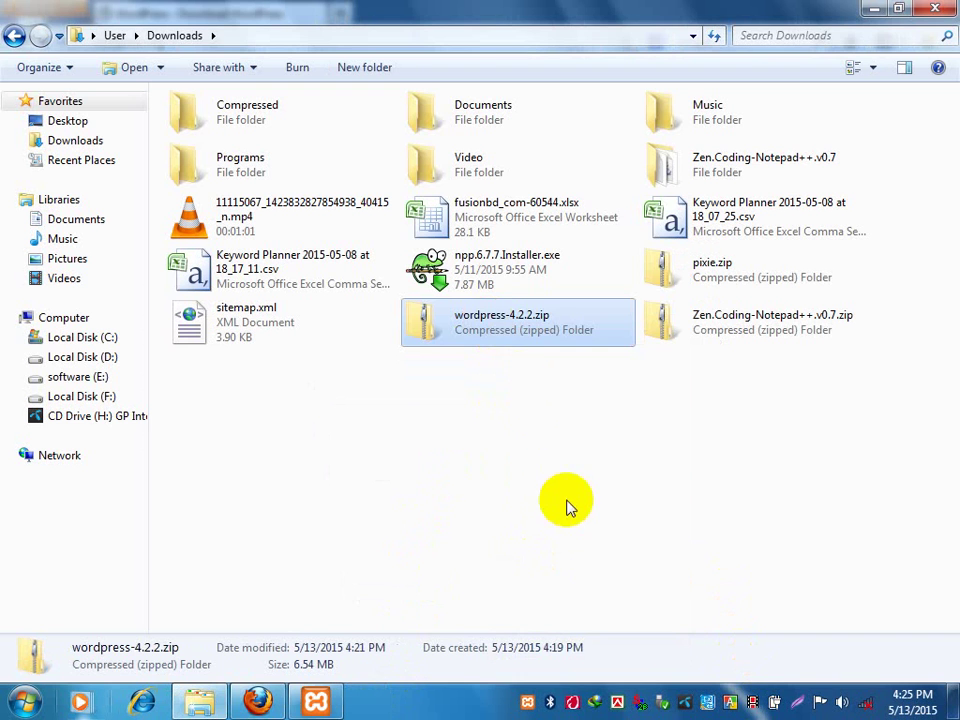
right_click(490, 321)
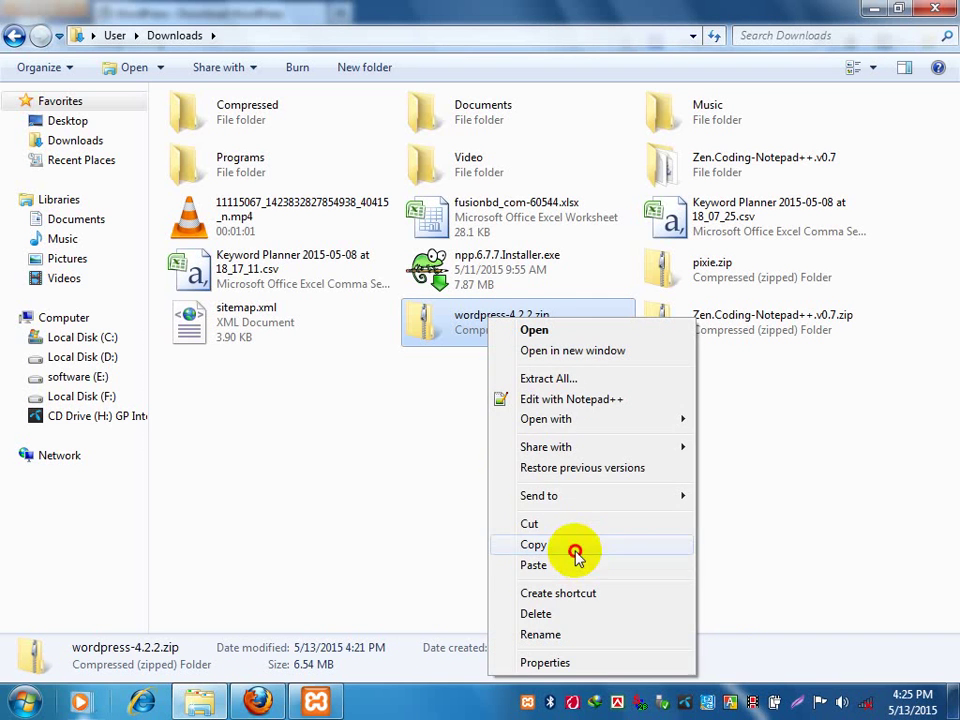
click(575, 551)
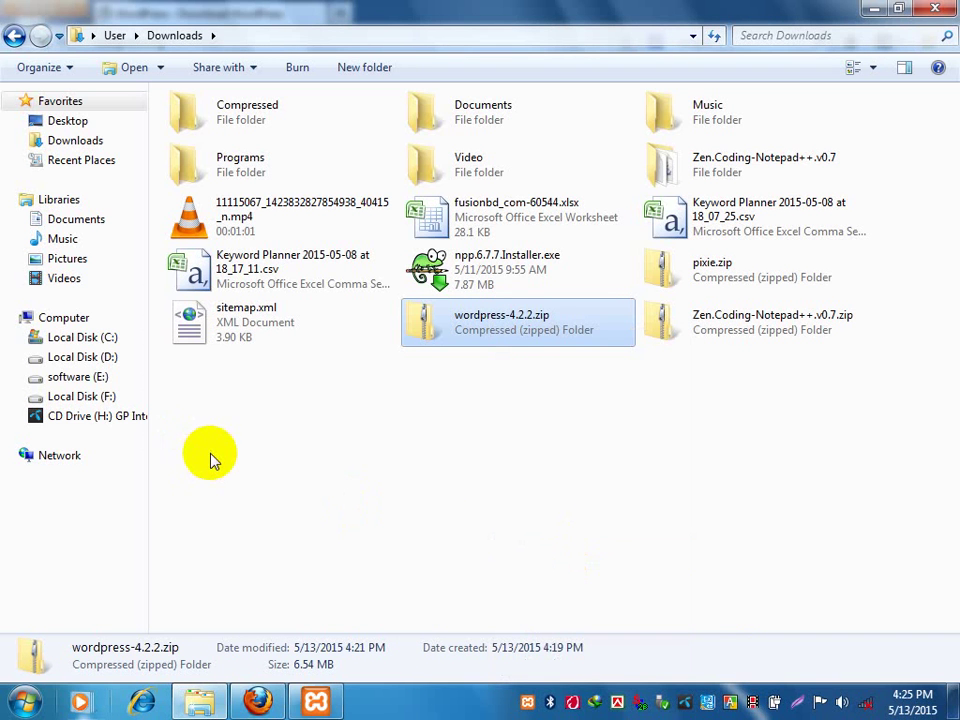
click(24, 702)
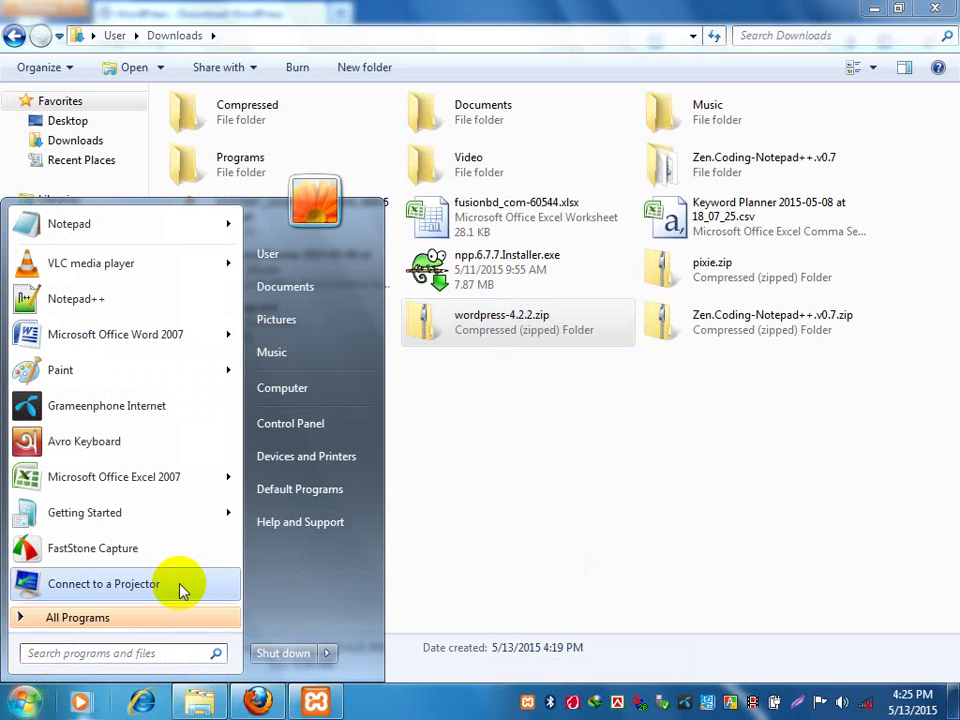
Go through Computer and Local Disk (C:) into the xampp folder and open htdocs.
click(293, 394)
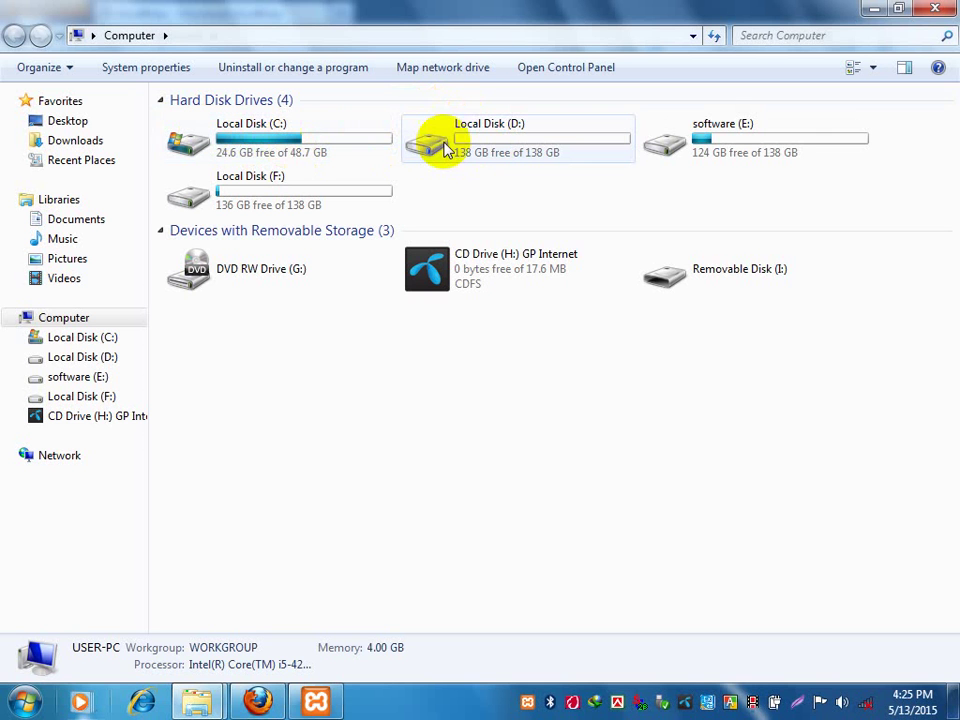
click(292, 141)
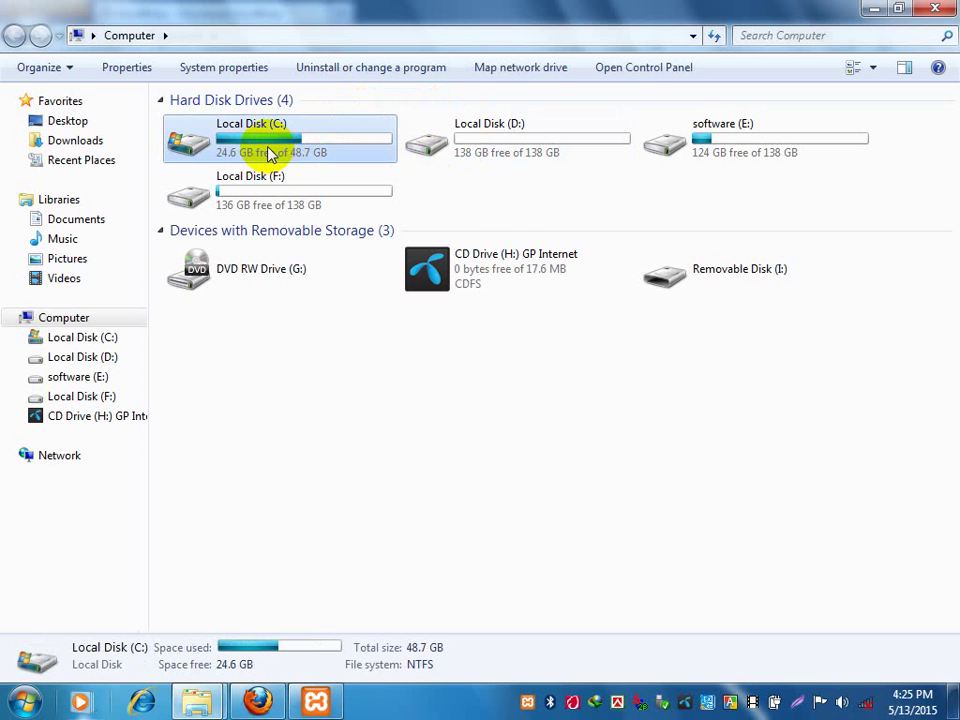
double_click(251, 142)
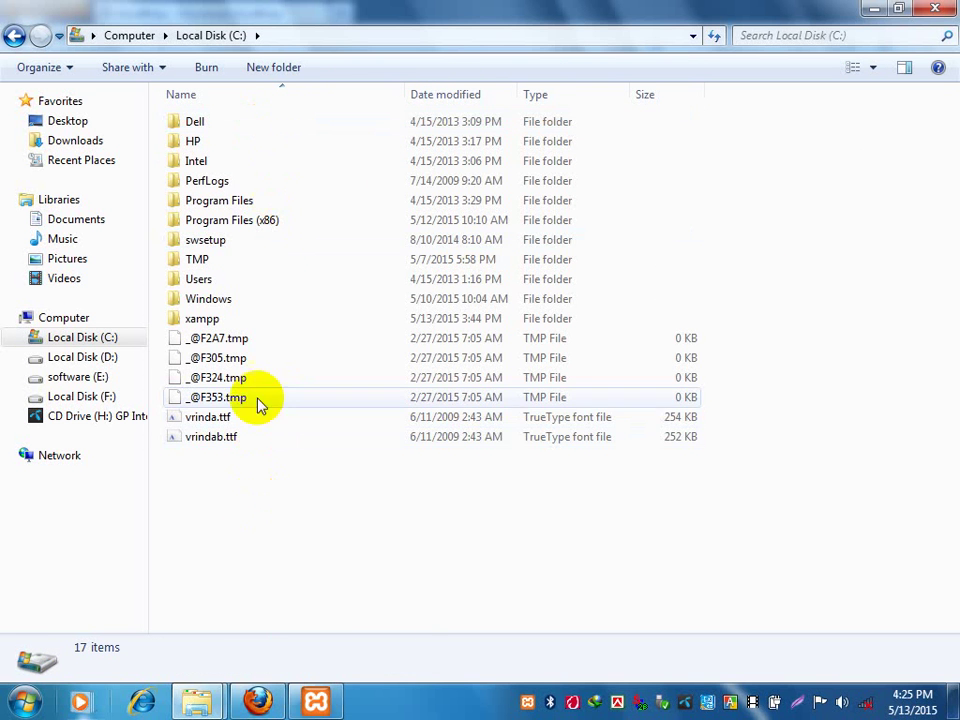
click(212, 321)
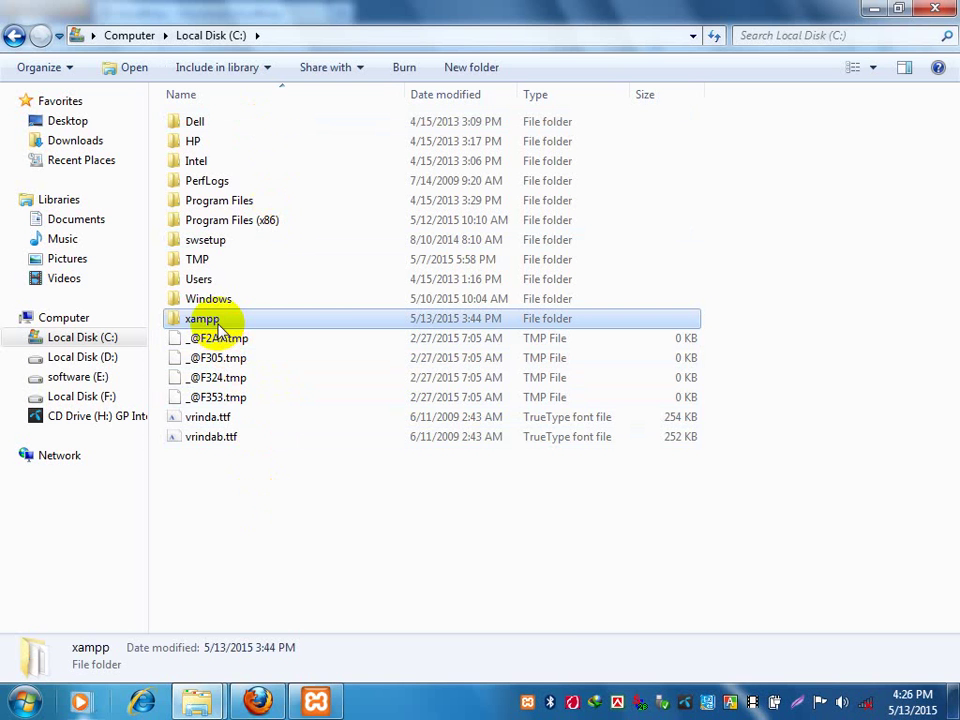
double_click(220, 330)
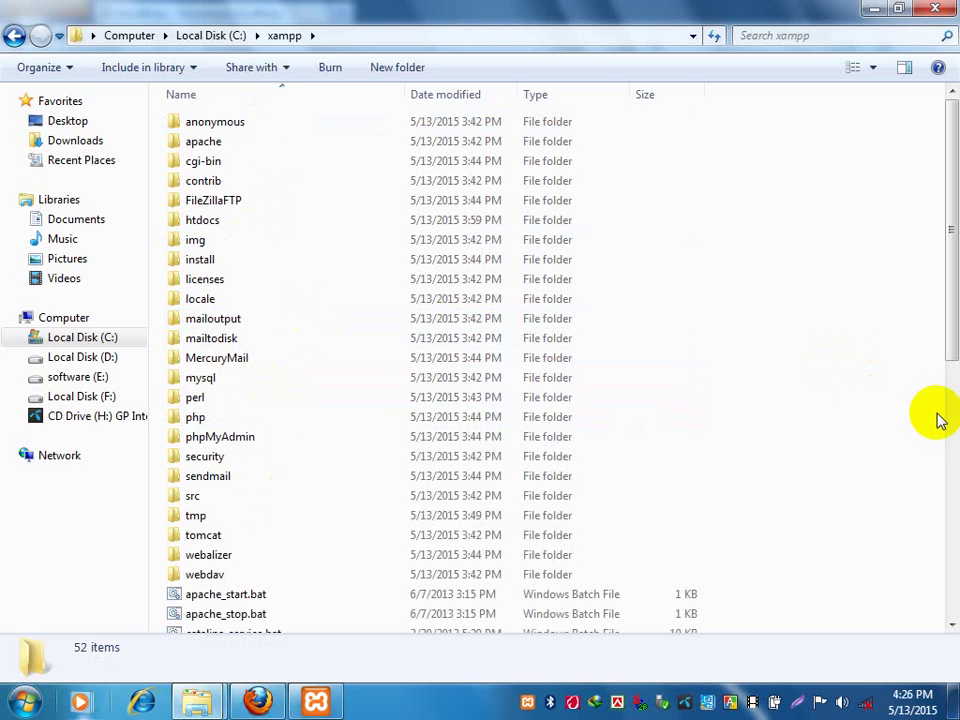
click(16, 34)
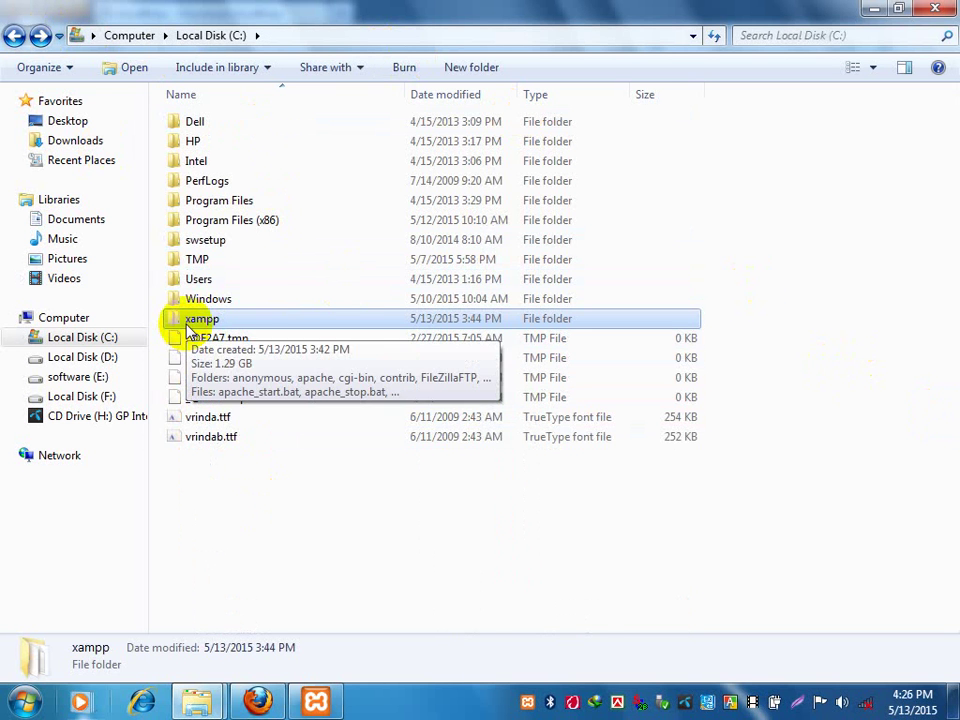
double_click(186, 320)
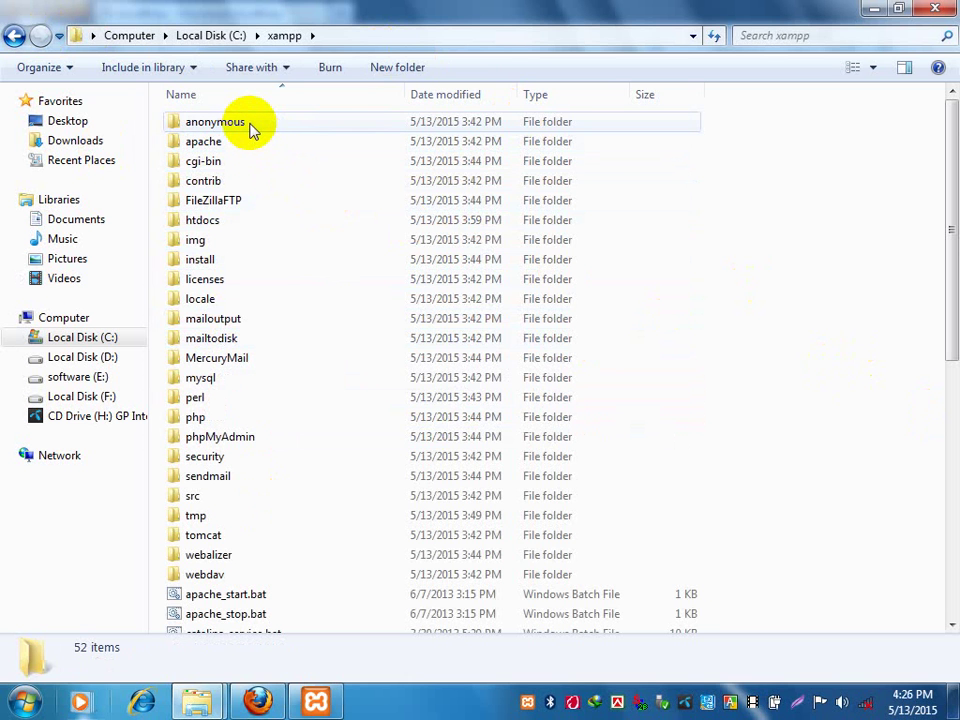
click(208, 222)
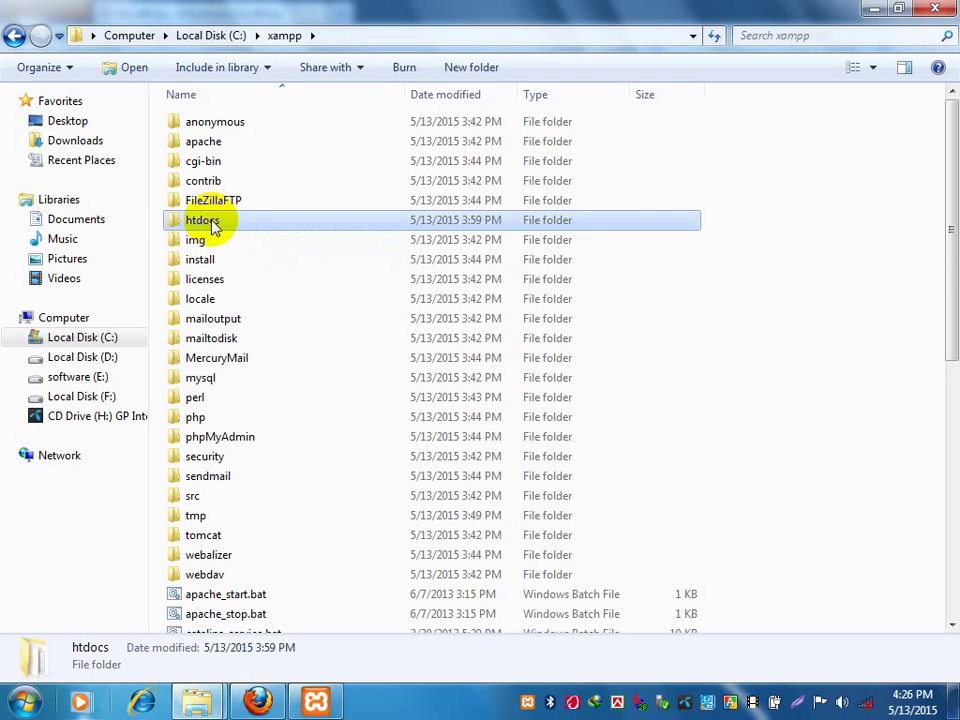
double_click(210, 221)
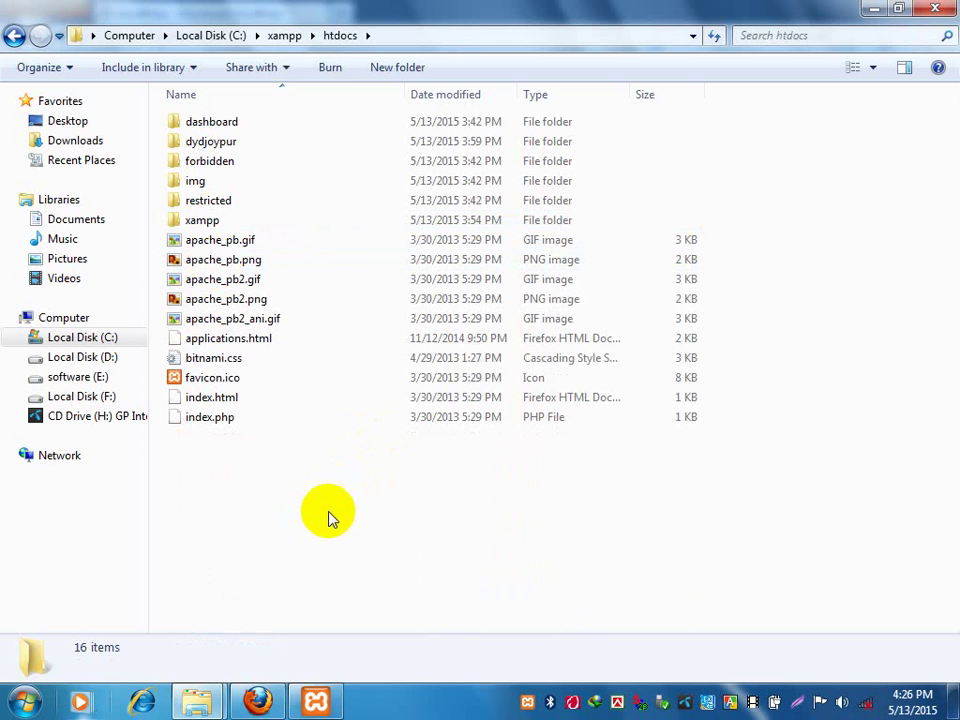
Paste wordpress-4.2.2.zip into C:\xampp\htdocs and select the pasted archive.
right_click(306, 535)
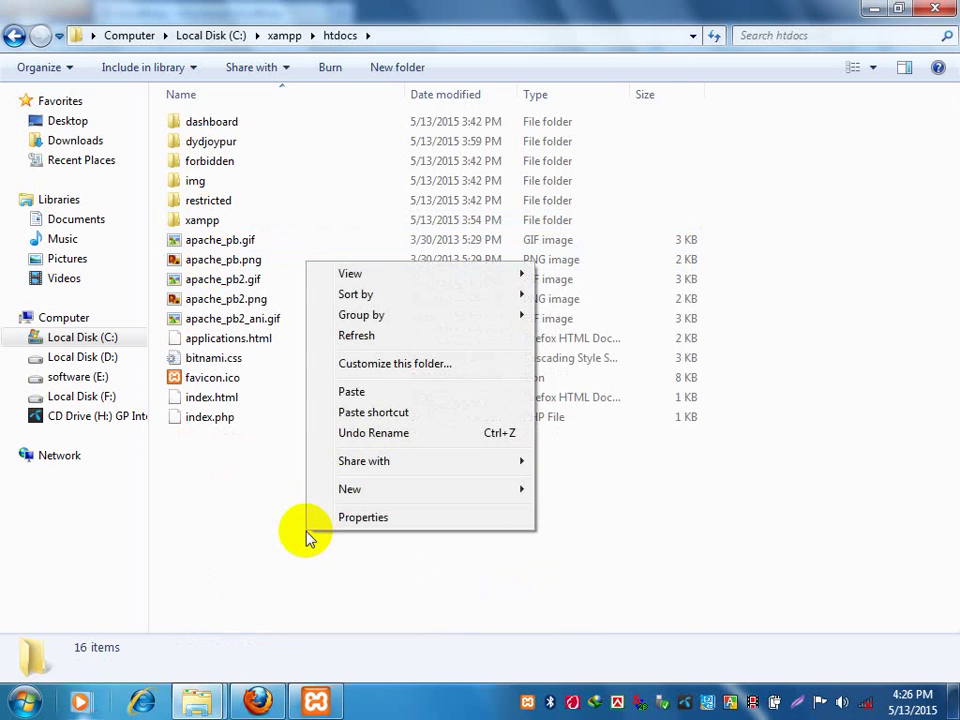
click(355, 392)
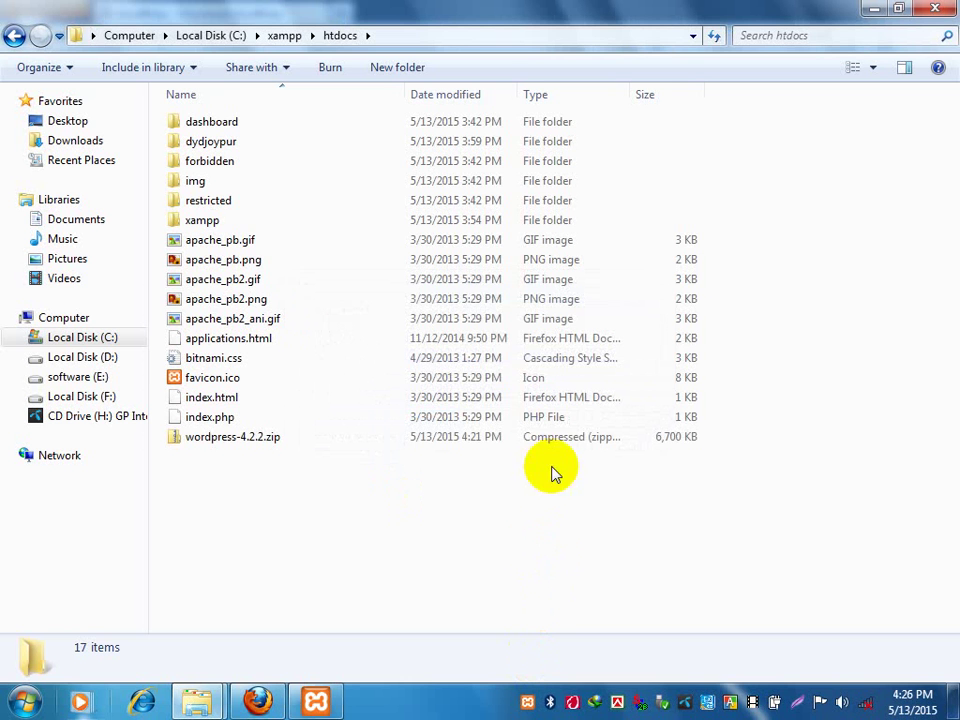
click(254, 439)
Extract All of wordpress-4.2.2.zip into C:\xampp\htdocs\wordpress-4.2.2.
right_click(254, 440)
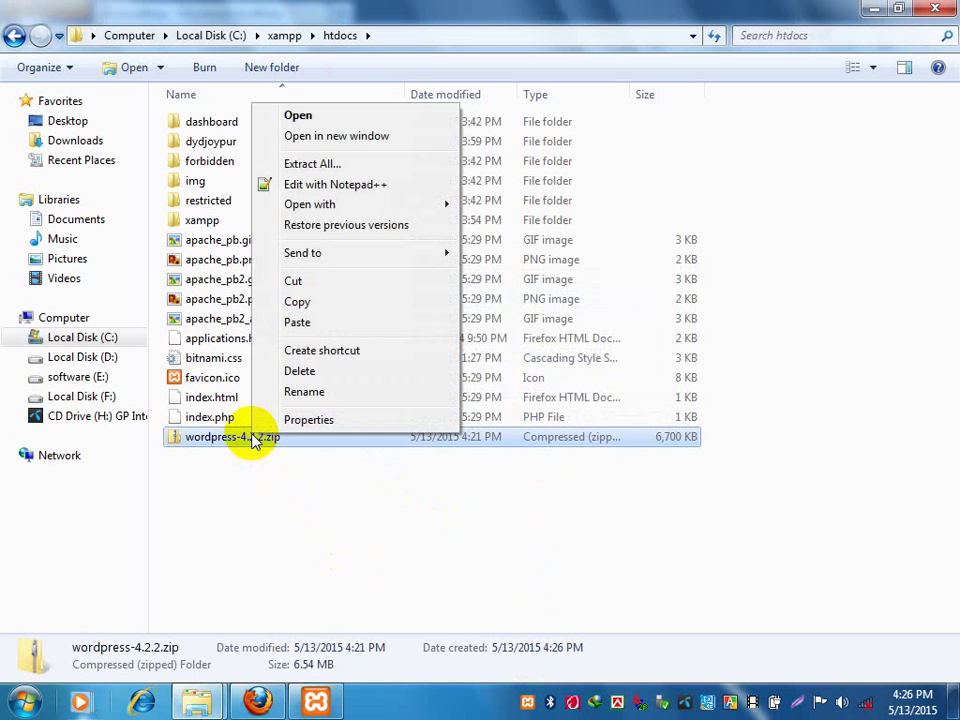
click(313, 165)
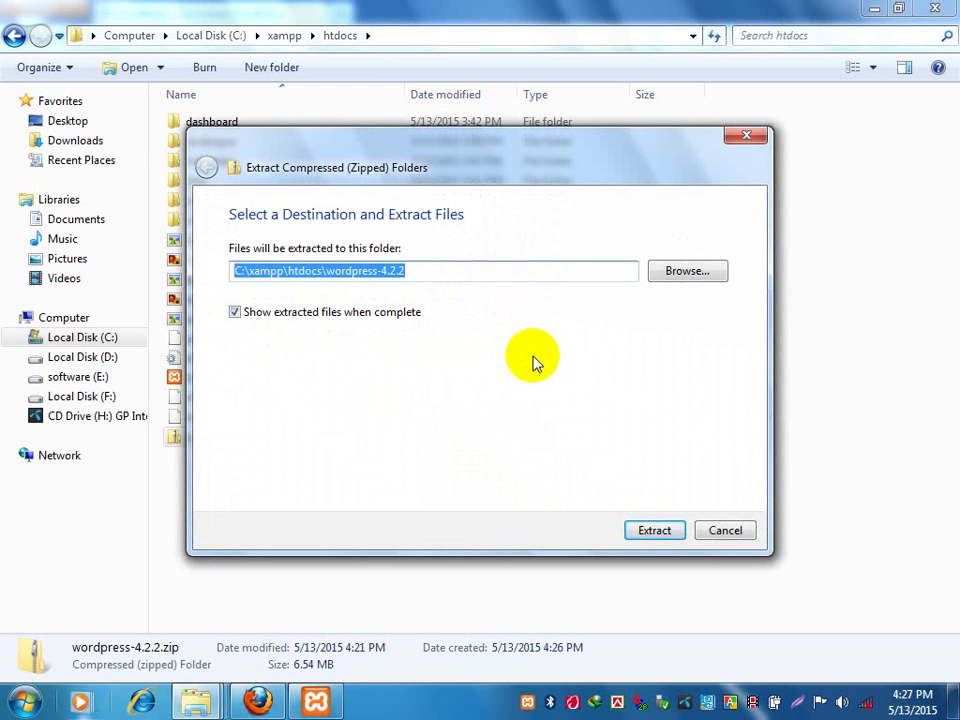
click(654, 531)
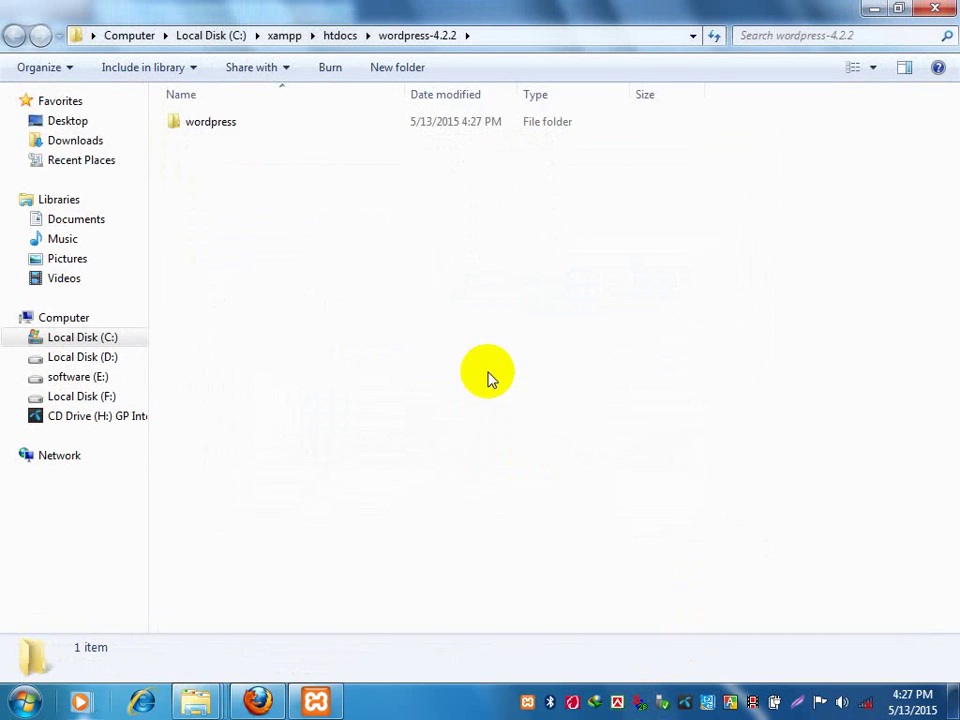
Cut the extracted wordpress folder, paste it into htdocs, then confirm wordpress-4.2.2 is empty.
click(246, 127)
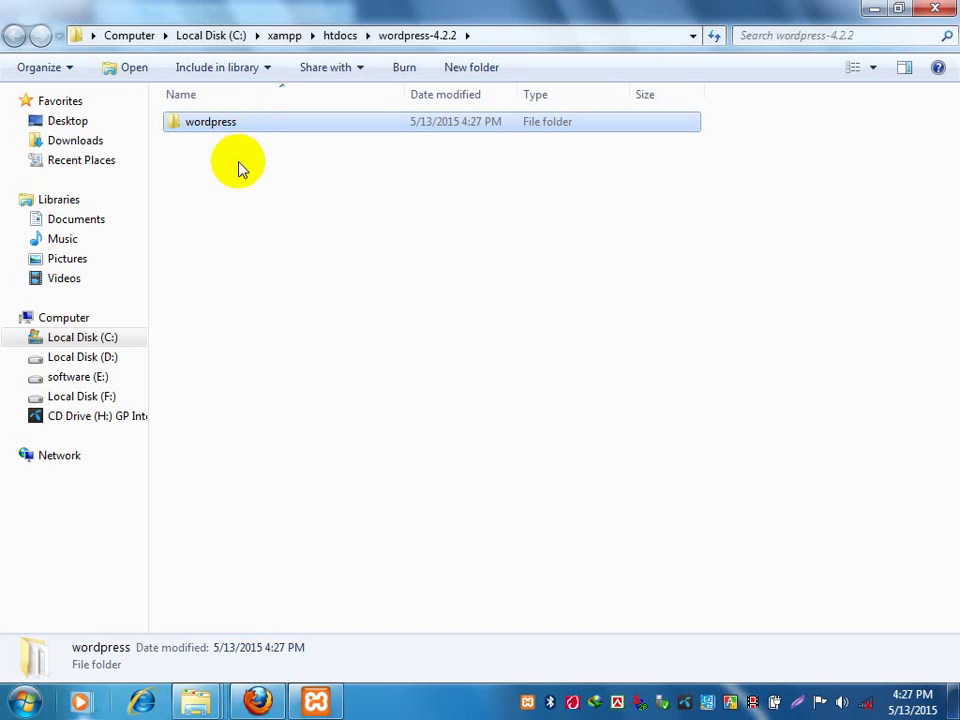
right_click(208, 133)
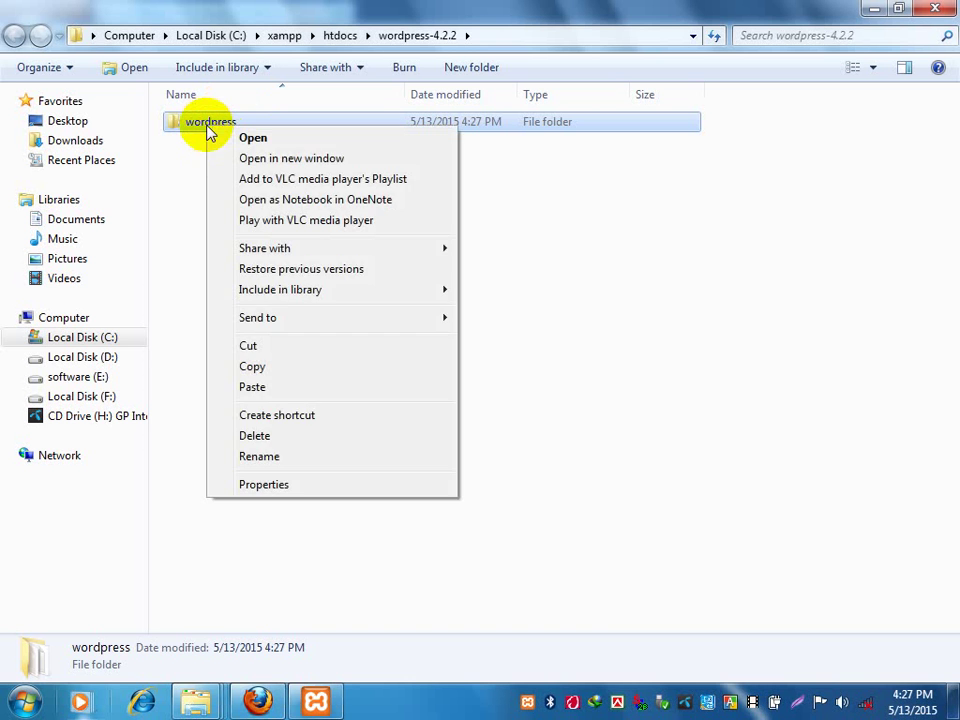
click(293, 352)
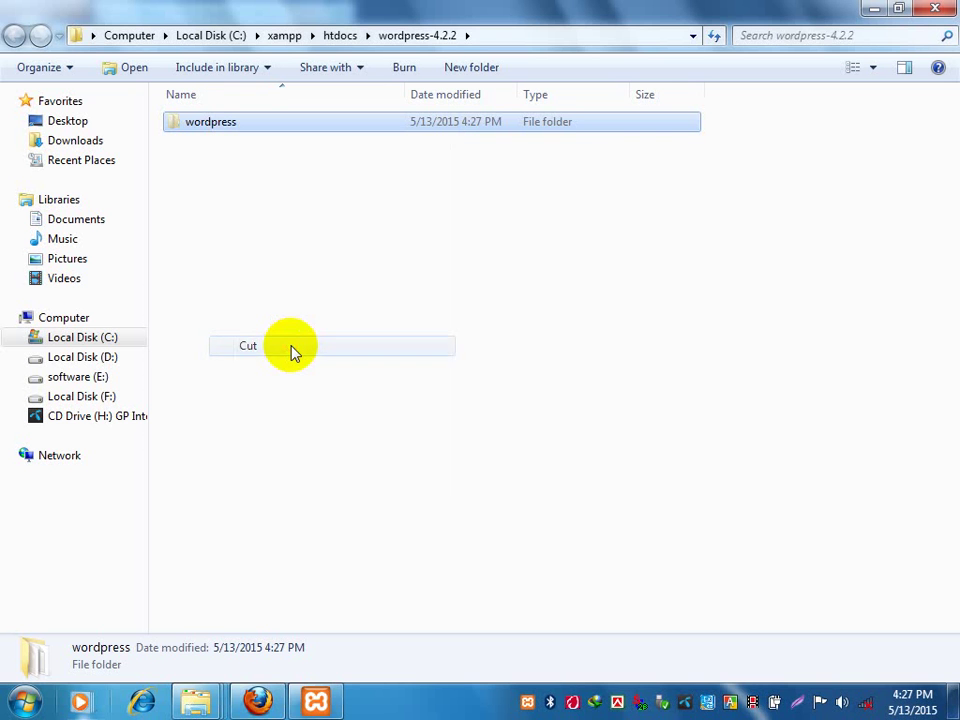
click(341, 36)
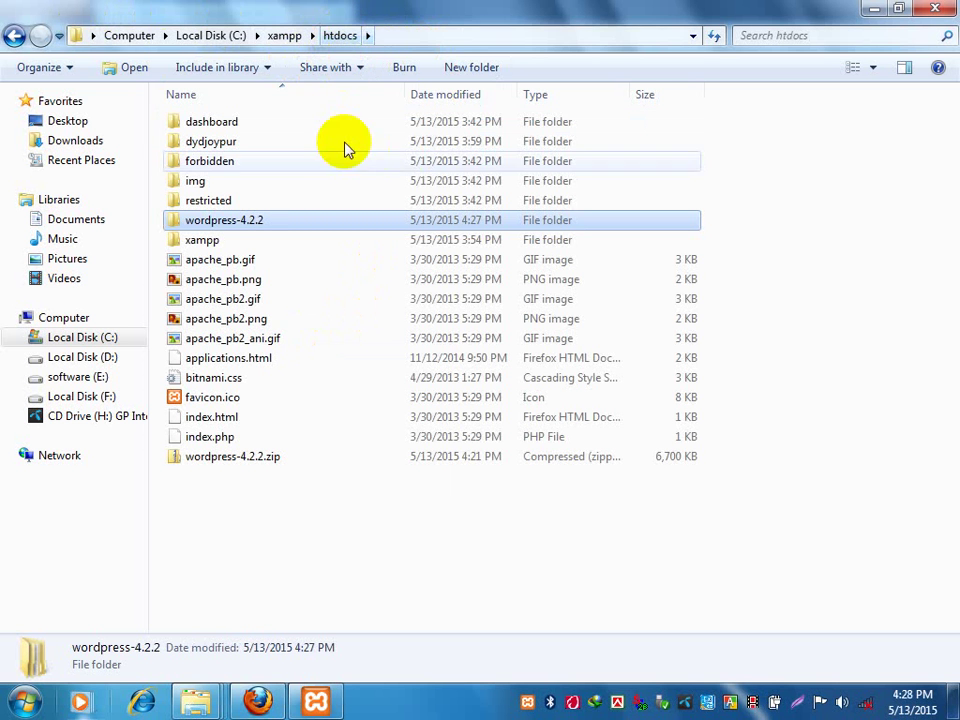
right_click(294, 553)
click(357, 438)
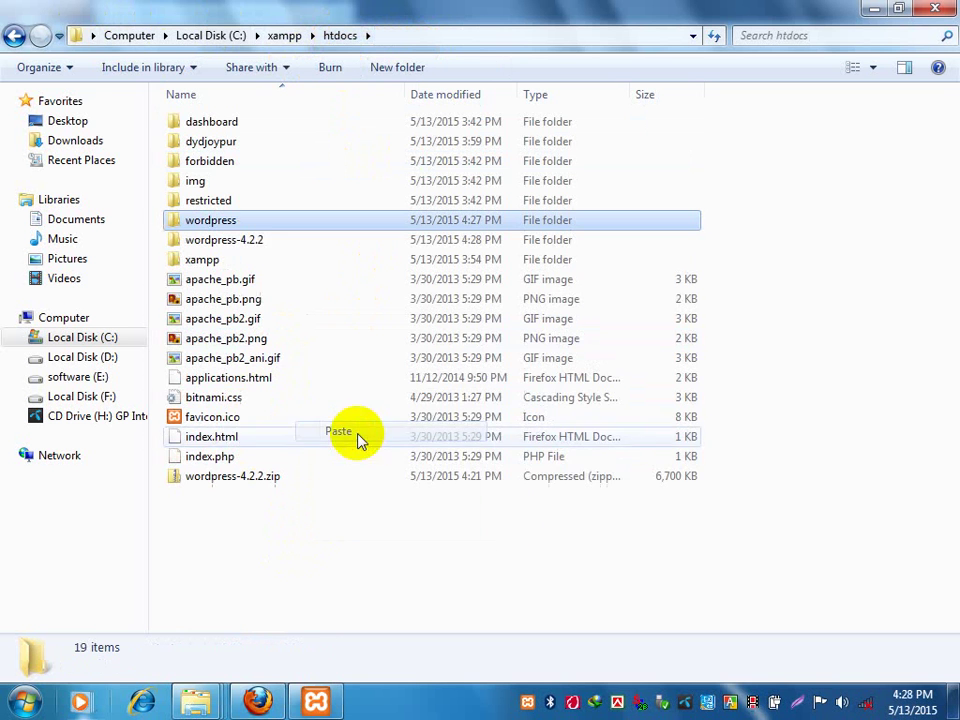
click(840, 505)
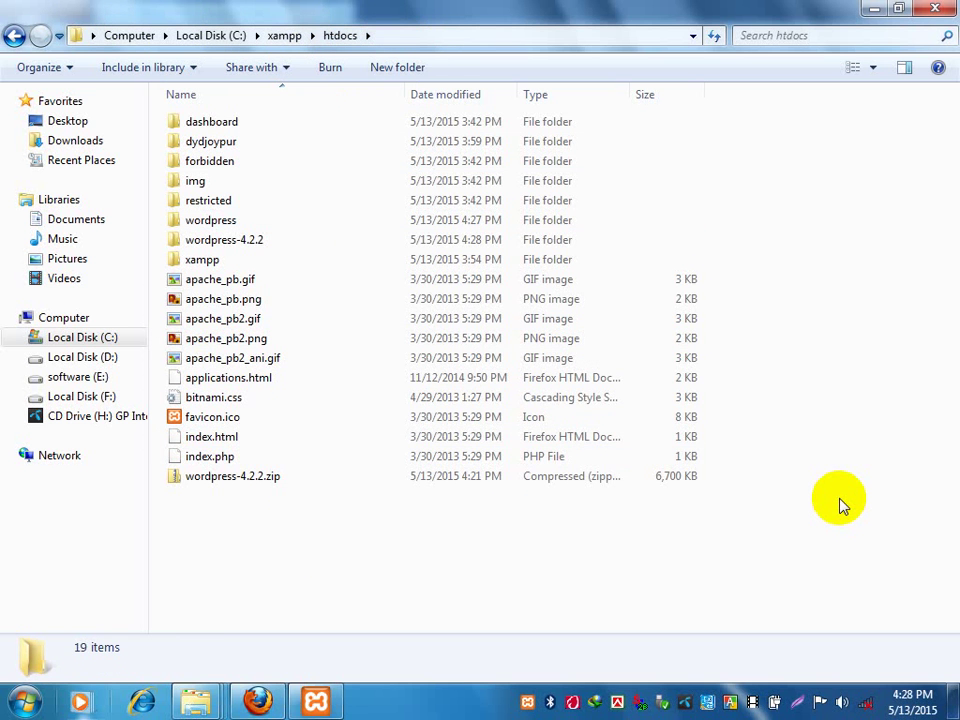
click(14, 35)
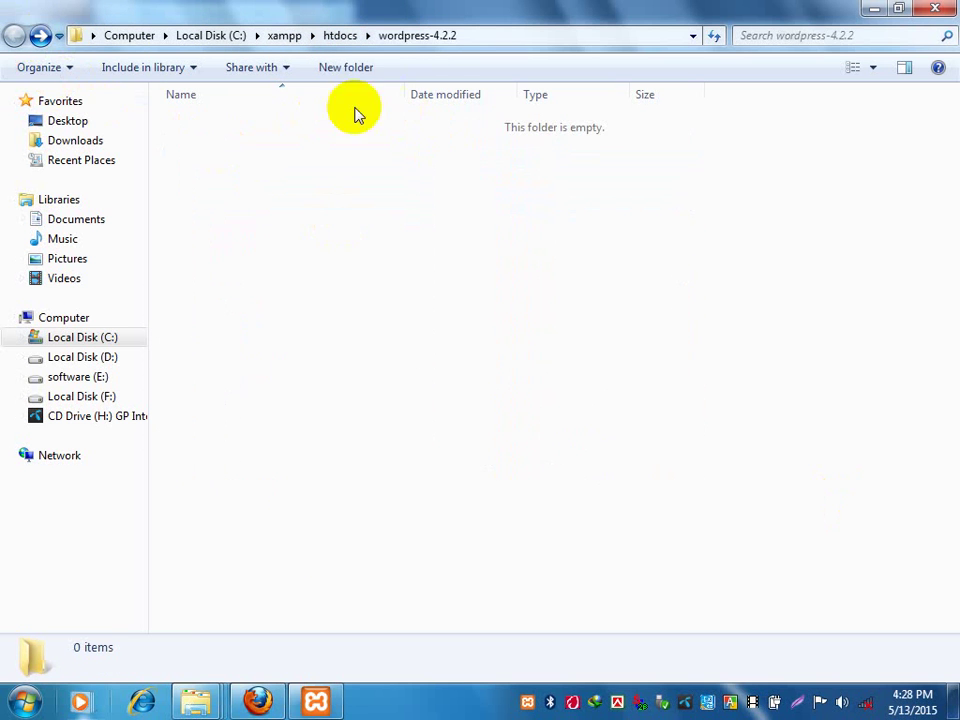
Open C:\xampp\htdocs\wordpress and bring up the context menu for wp-cron.php.
click(338, 36)
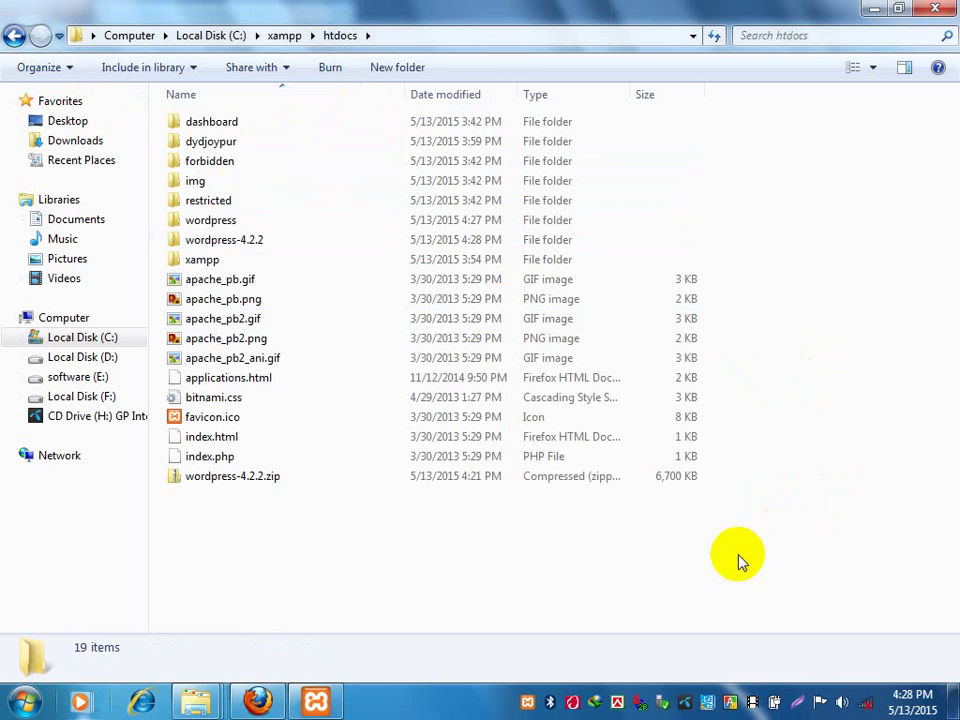
click(204, 221)
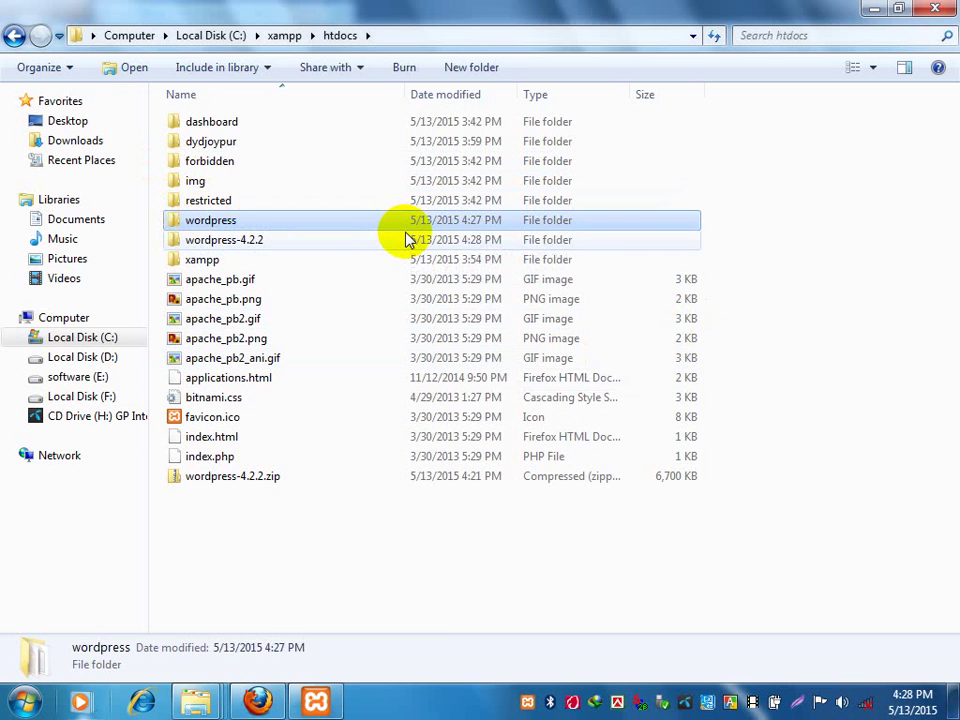
click(808, 278)
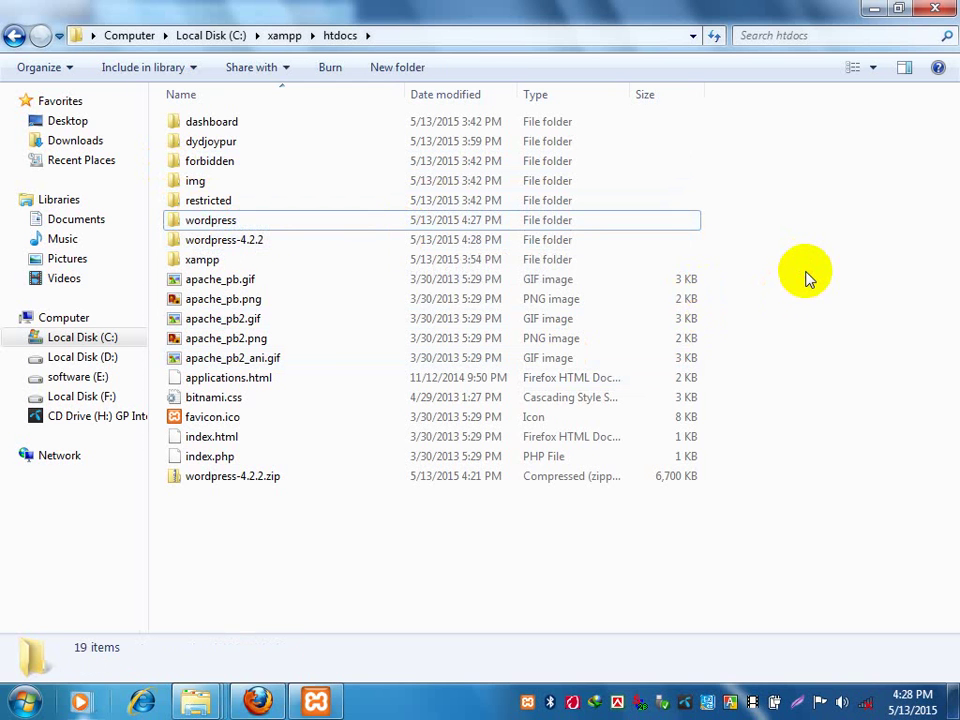
double_click(199, 222)
drag(349, 614, 490, 40)
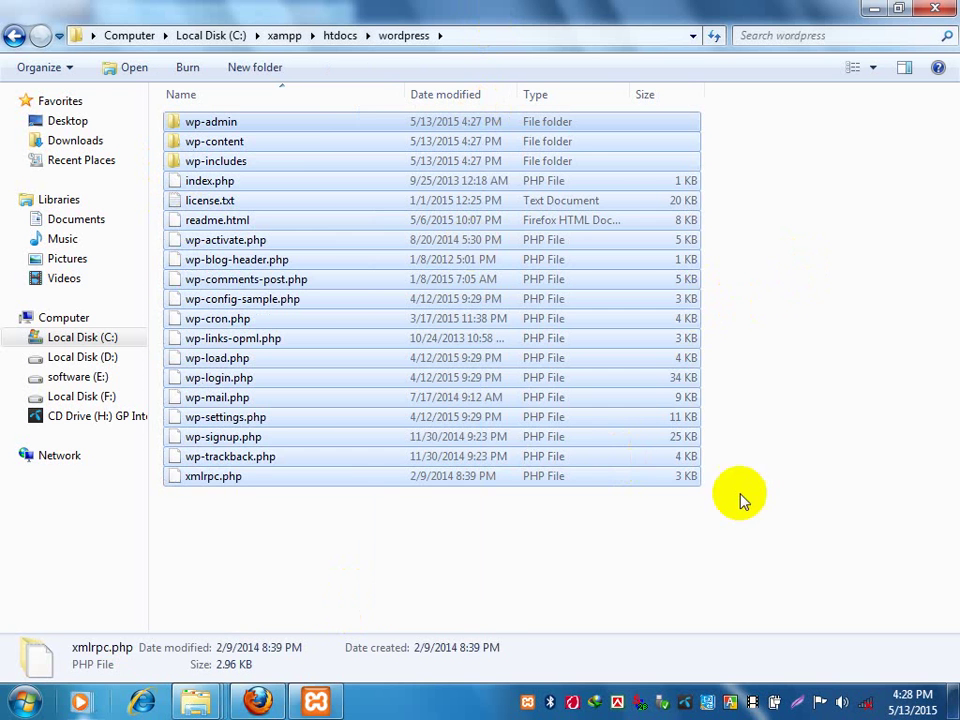
click(744, 439)
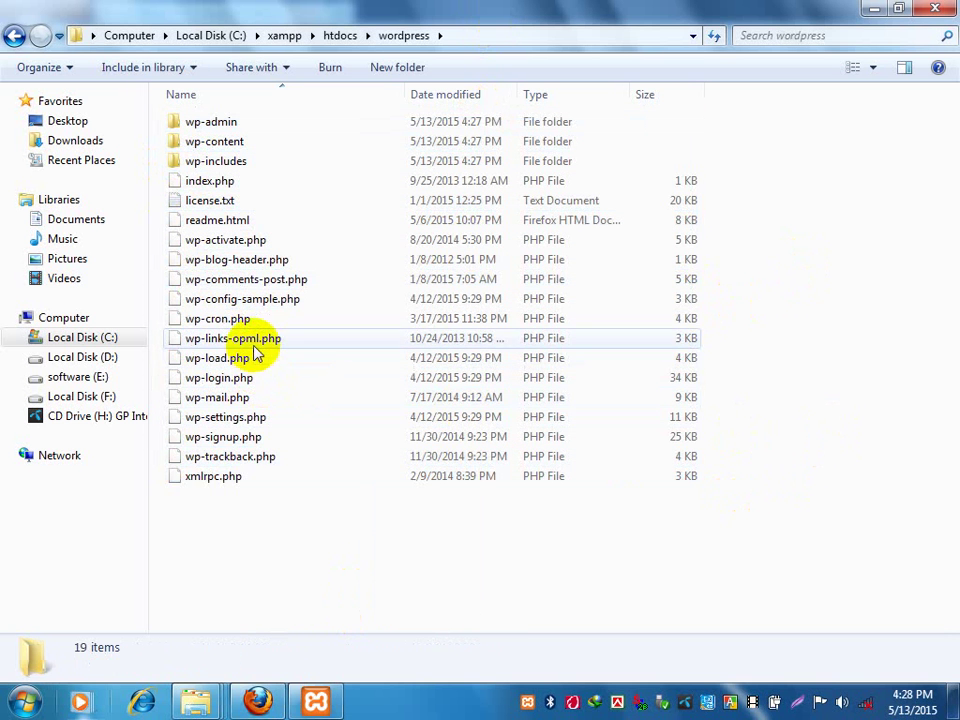
click(229, 318)
right_click(245, 318)
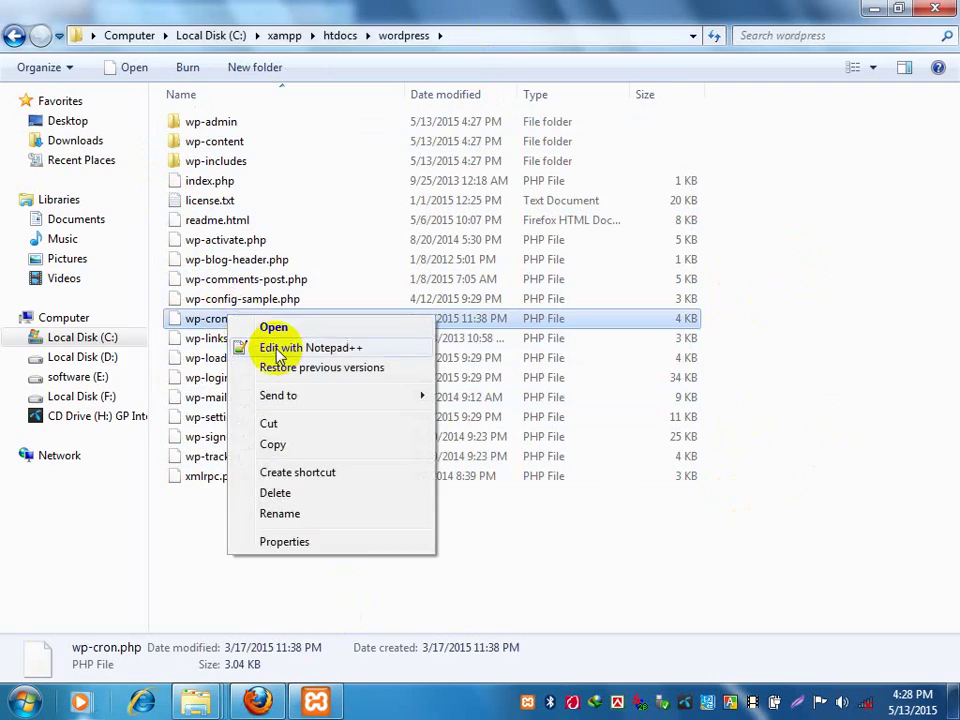
click(272, 347)
scroll(500, 280, down, 9)
scroll(501, 268, down, 20)
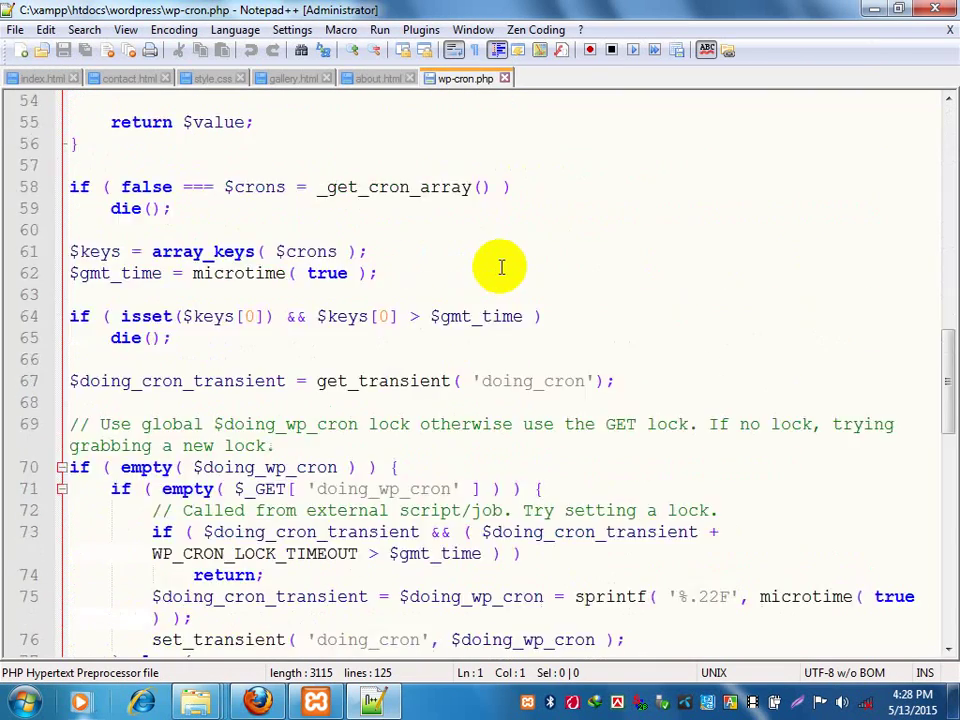
scroll(501, 268, up, 12)
scroll(501, 268, up, 9)
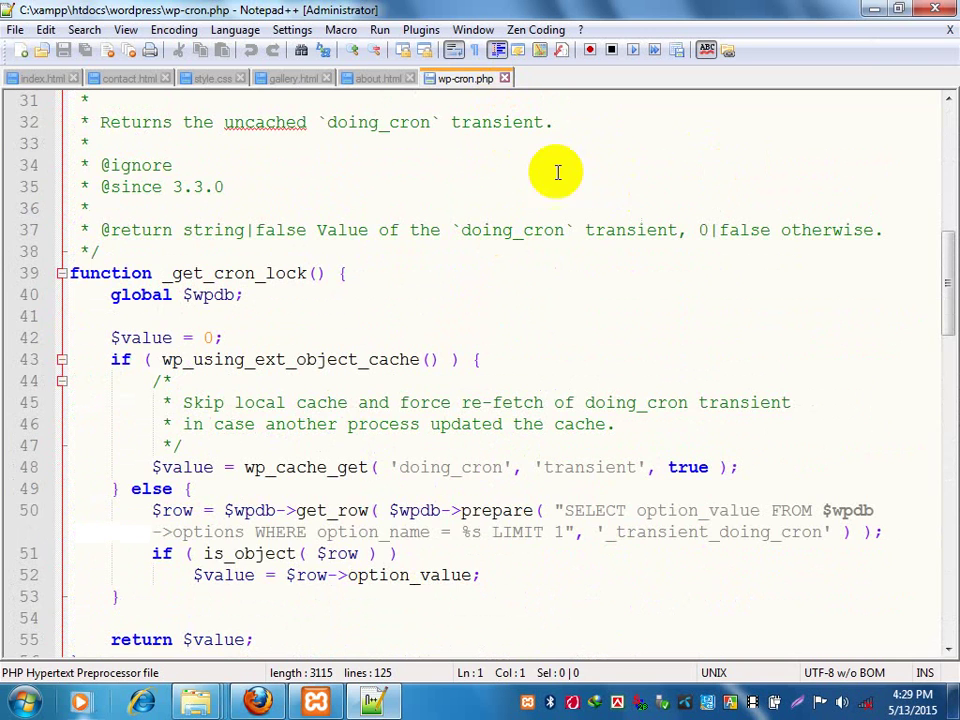
click(505, 78)
click(942, 12)
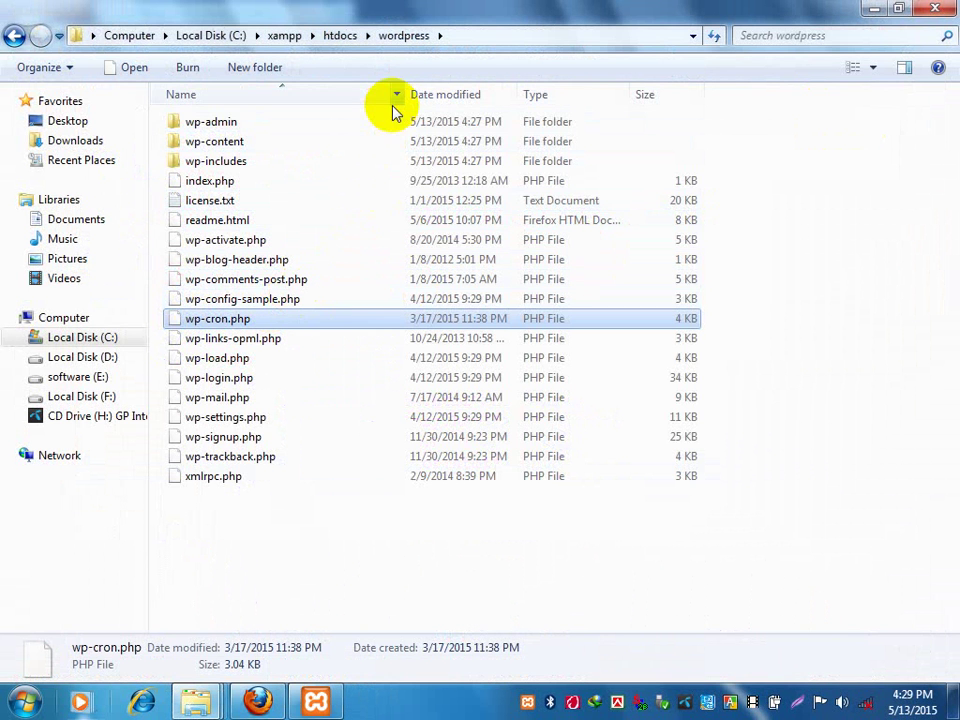
Check the empty wordpress-4.2.2 folder in htdocs, then delete it and confirm.
click(335, 36)
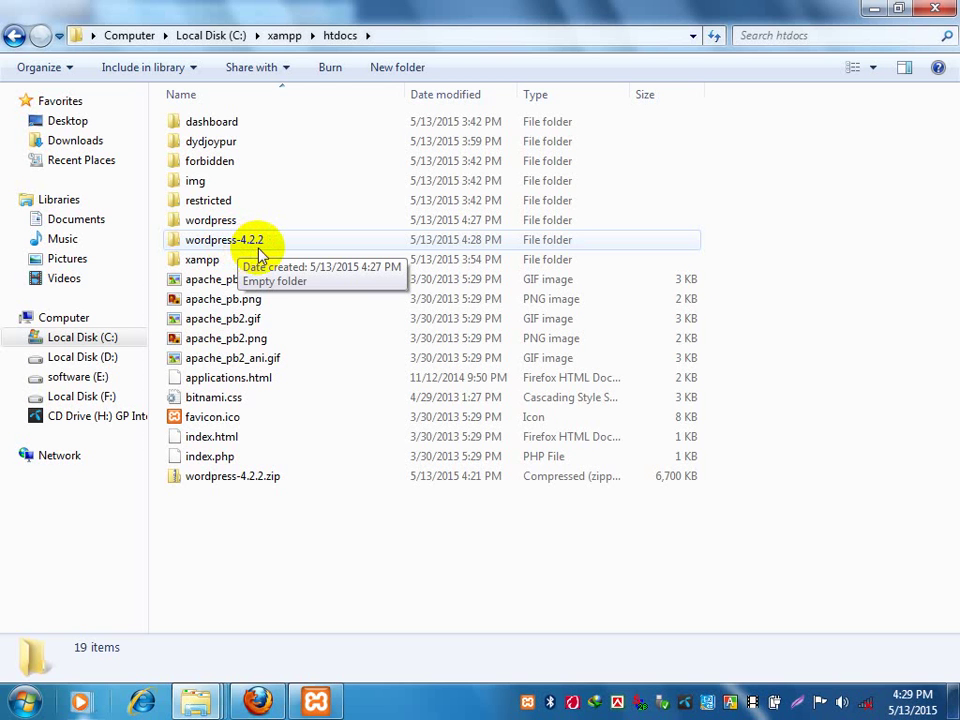
double_click(258, 251)
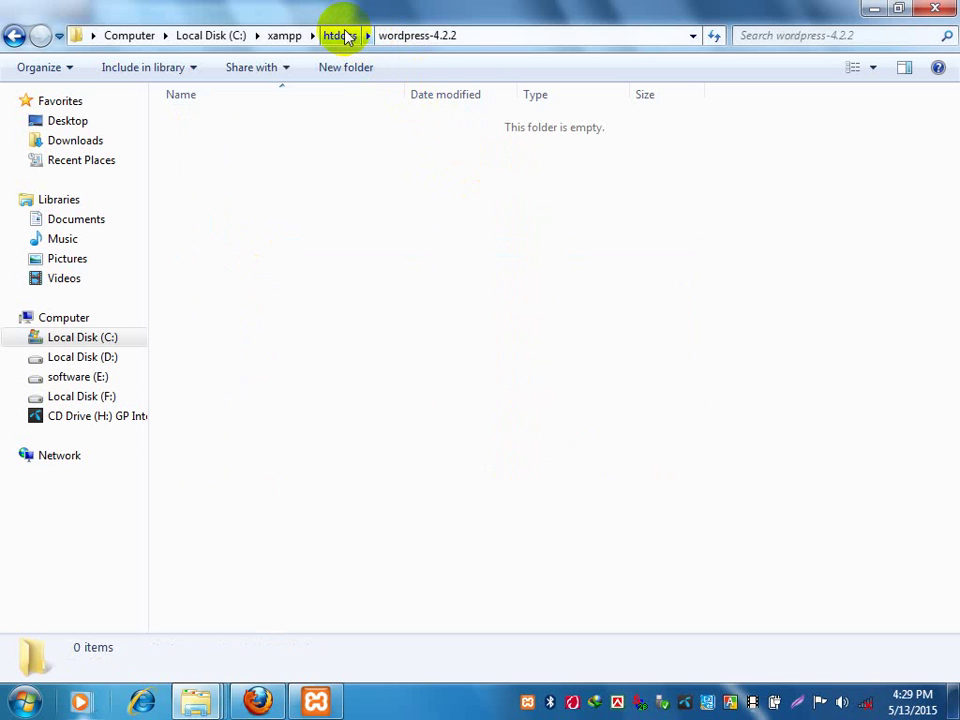
click(345, 37)
click(224, 220)
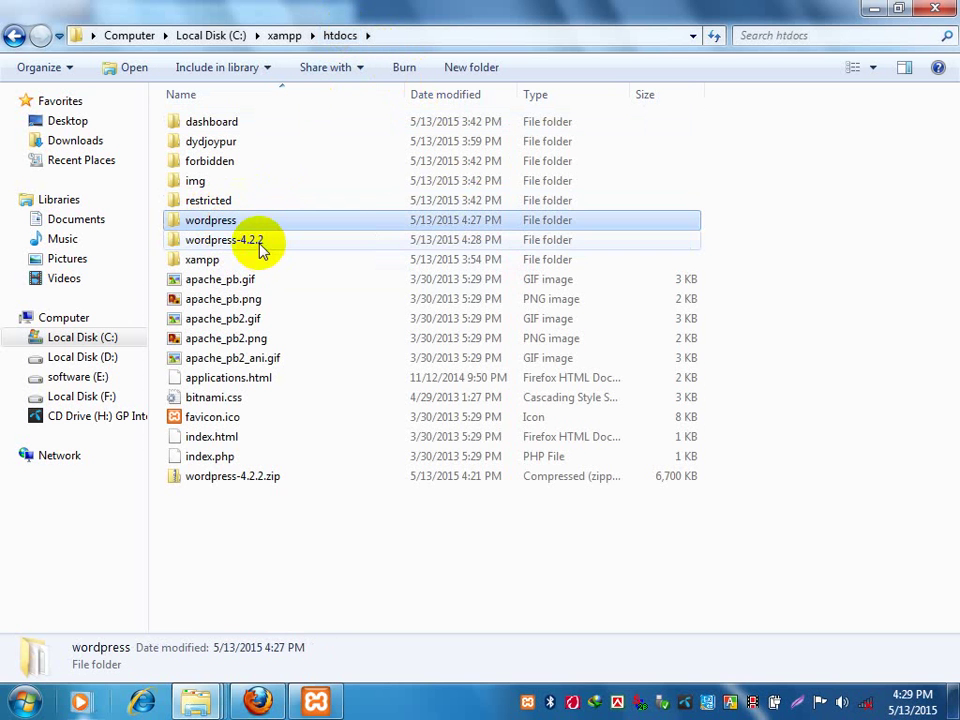
click(254, 244)
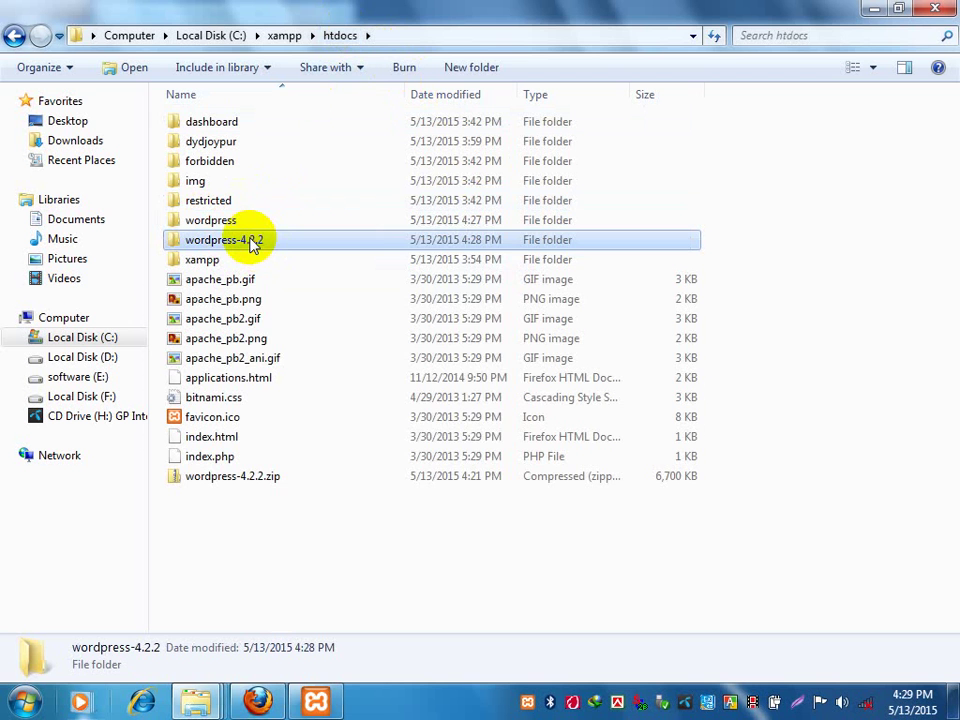
right_click(253, 245)
click(303, 526)
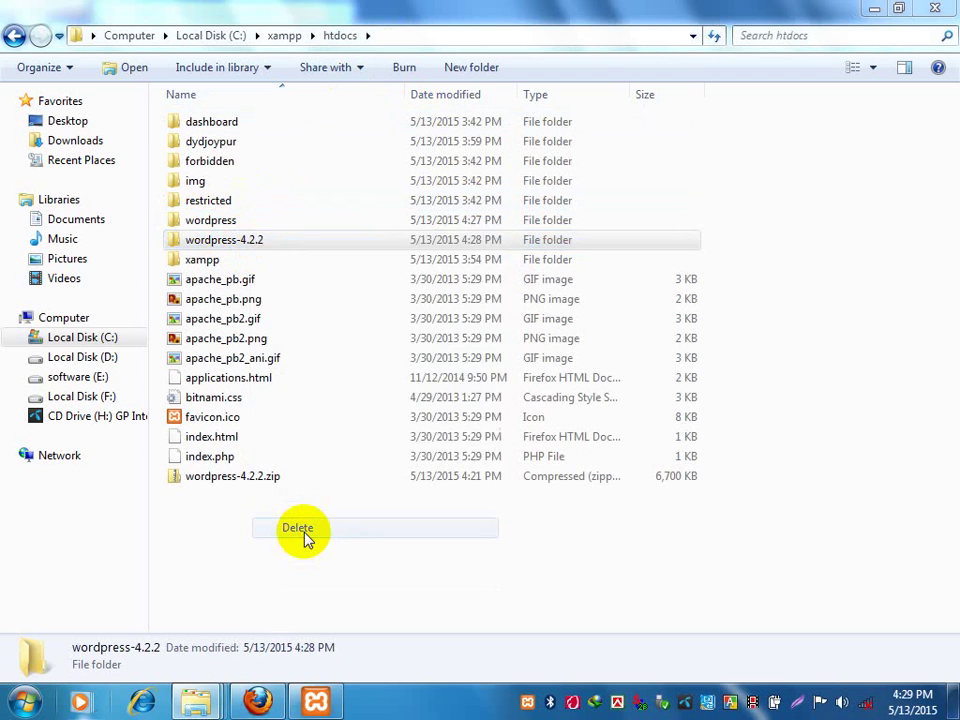
click(555, 428)
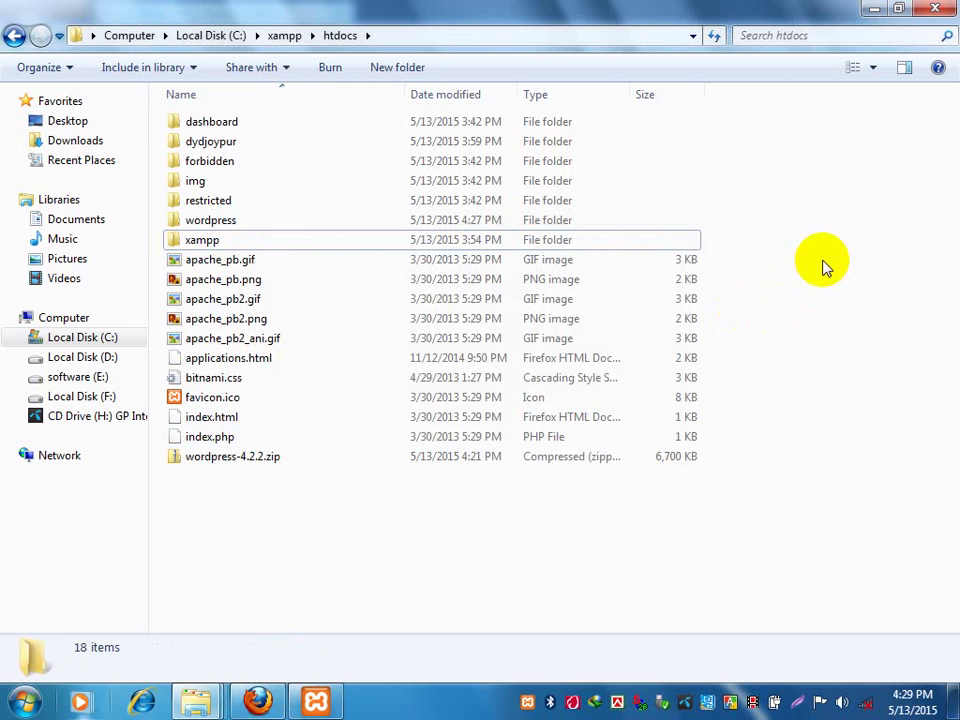
Undo the deletion of wordpress-4.2.2 from the htdocs context menu.
click(197, 466)
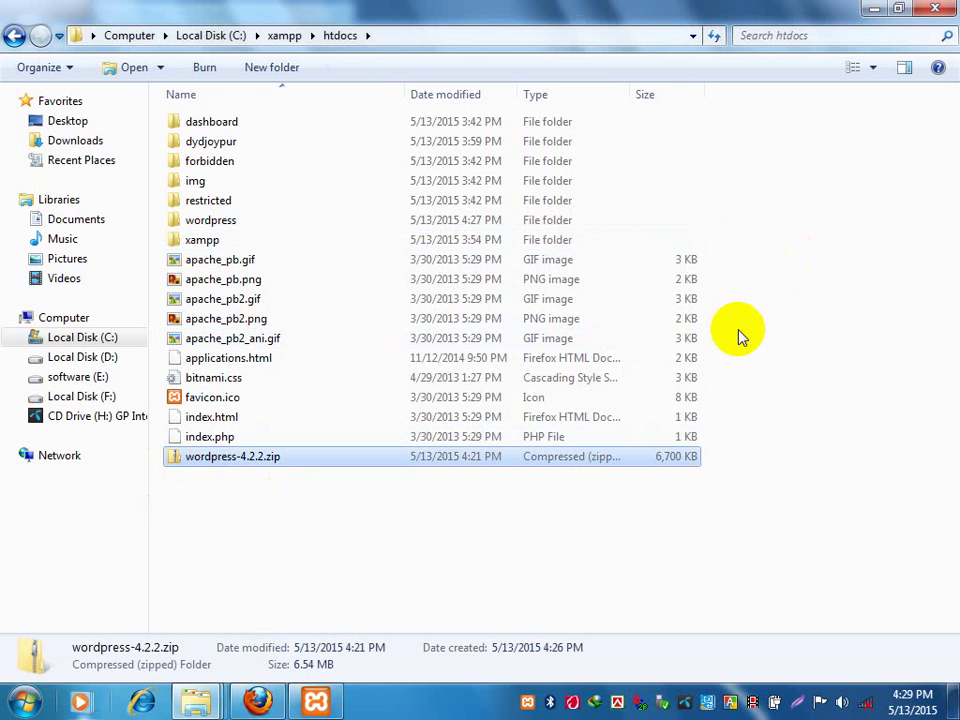
click(760, 305)
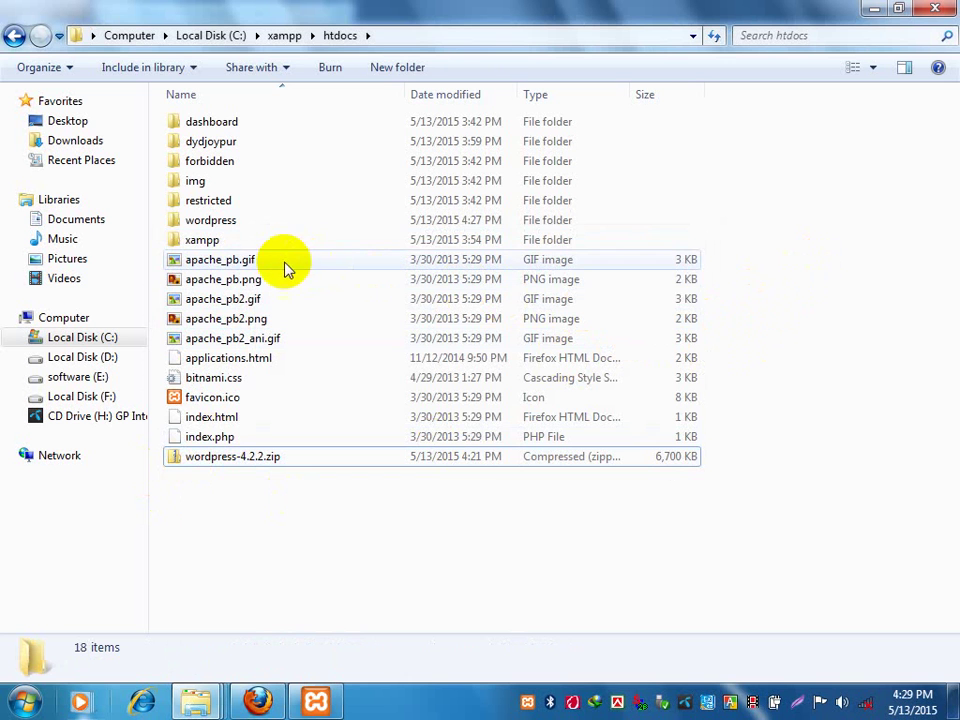
click(233, 230)
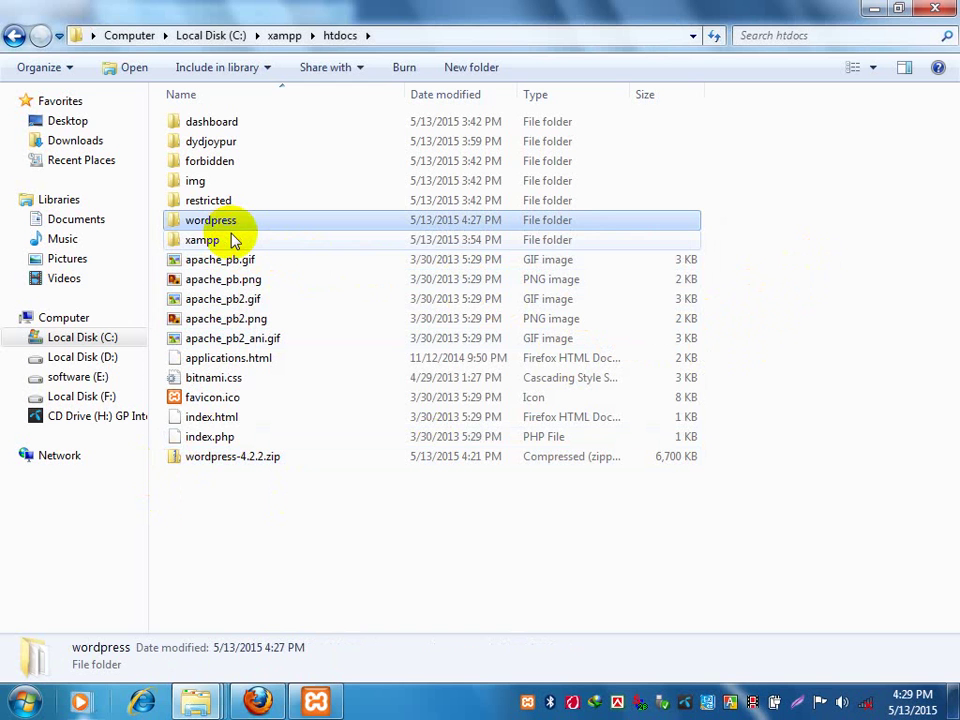
right_click(799, 221)
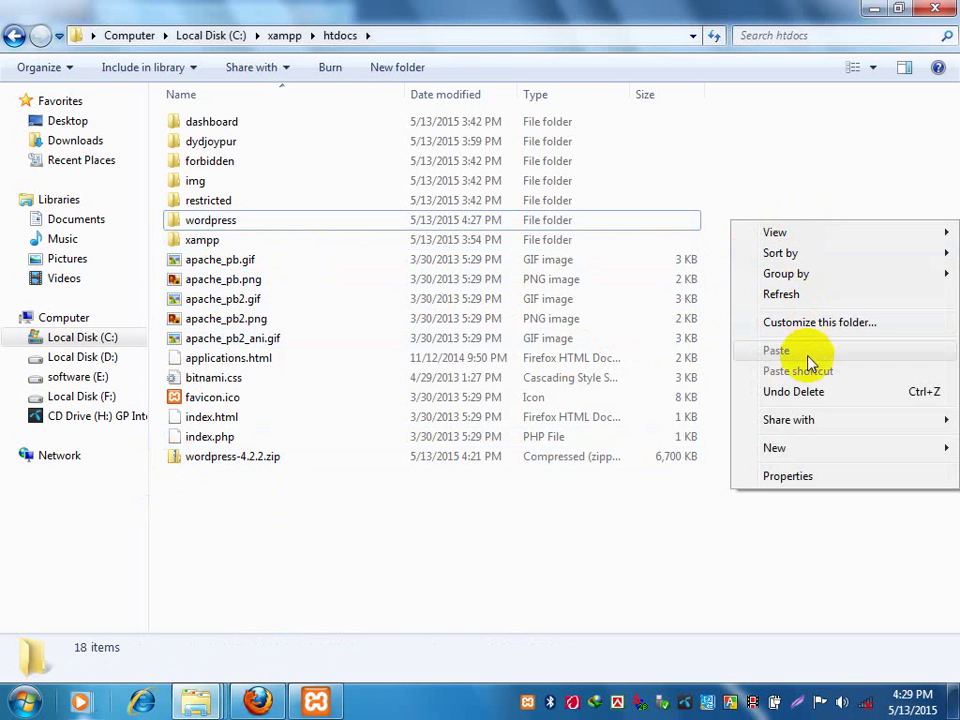
click(810, 392)
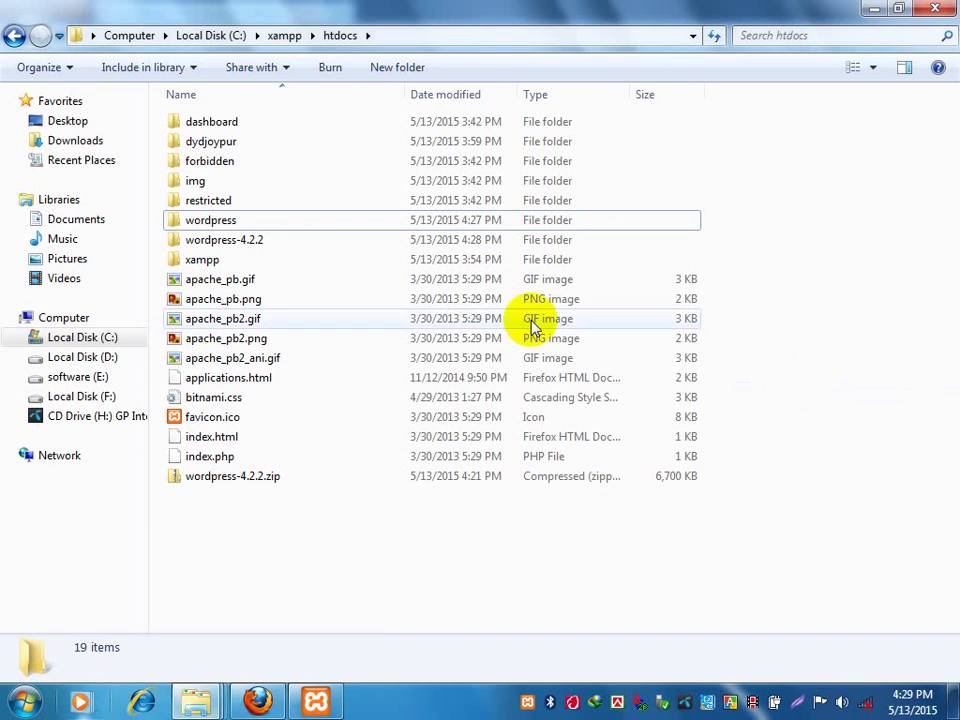
Delete wordpress-4.2.2 again, confirming its move to the Recycle Bin.
click(251, 247)
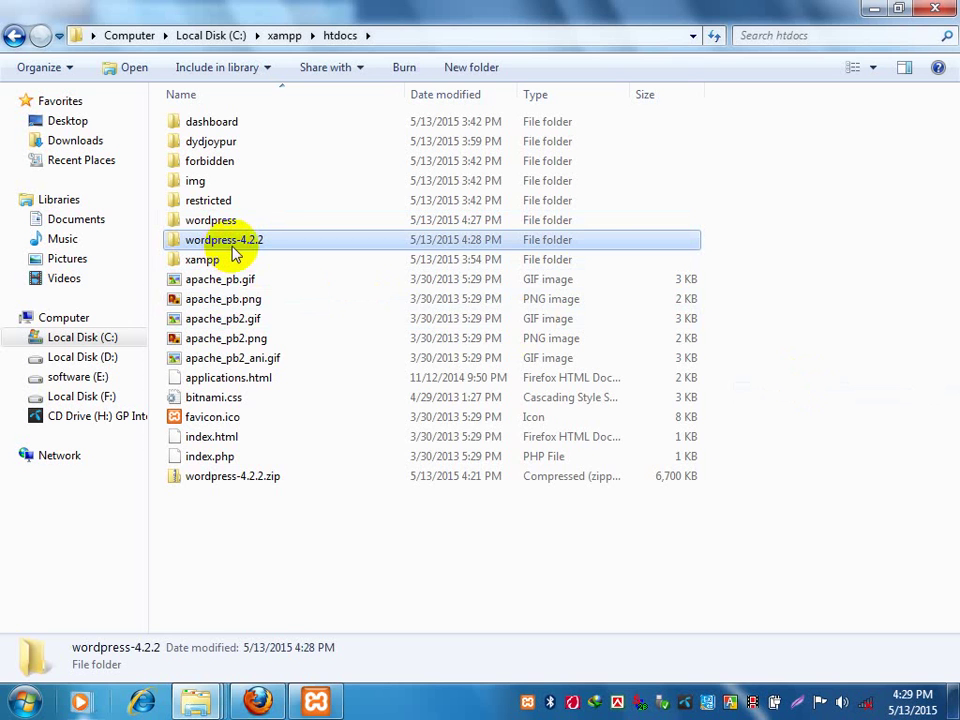
right_click(257, 250)
click(314, 536)
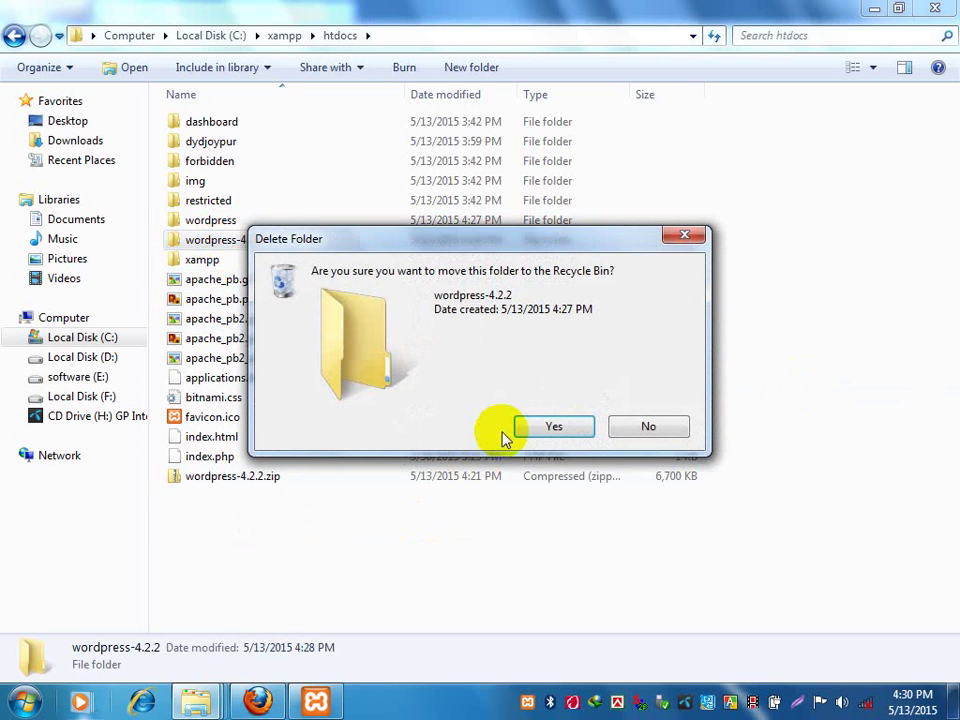
click(550, 424)
click(250, 457)
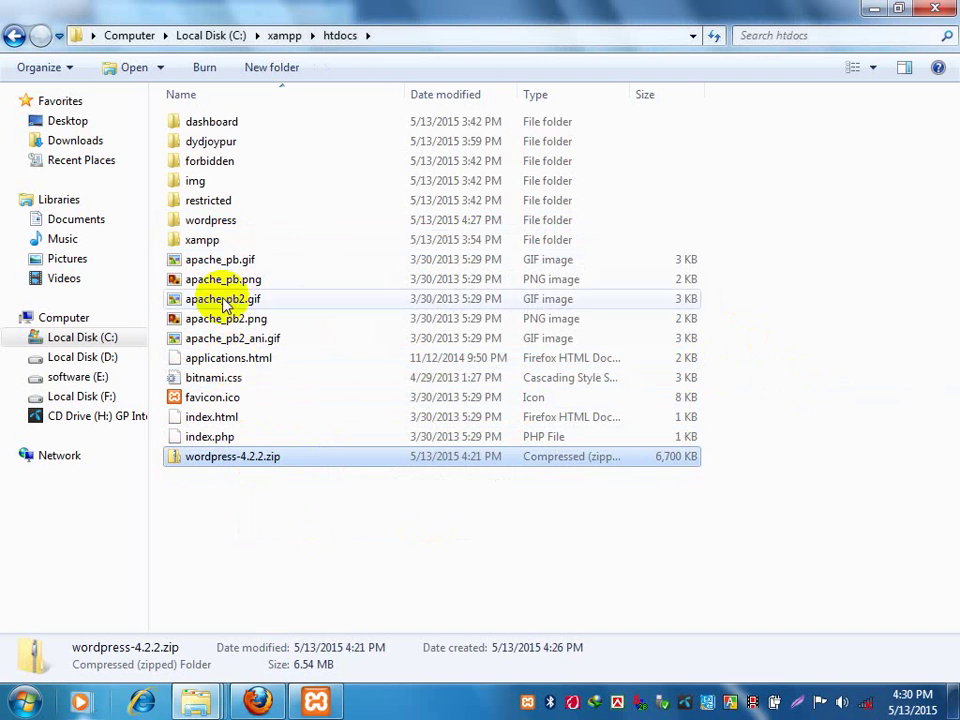
click(218, 226)
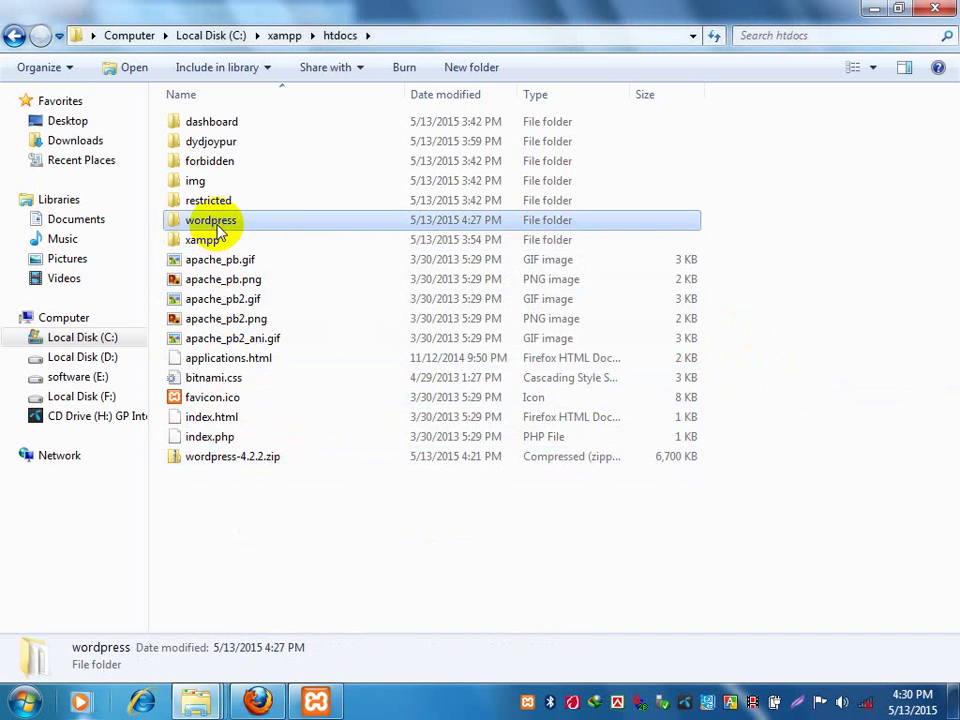
Switch the htdocs view to Tiles and select the 17.9 MB wordpress folder.
click(856, 68)
click(715, 166)
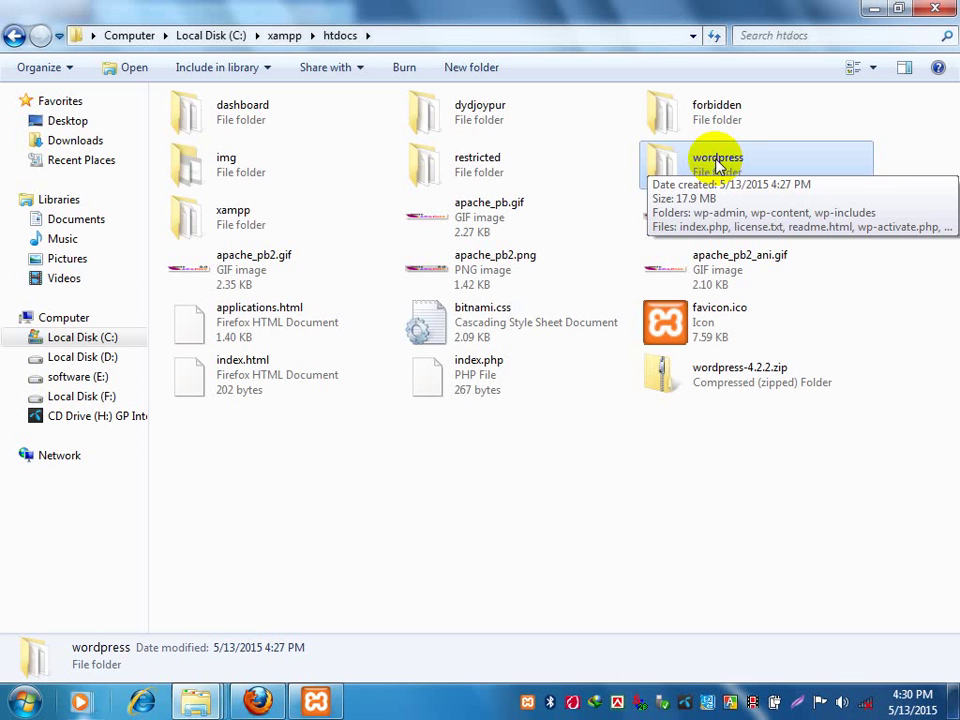
click(671, 407)
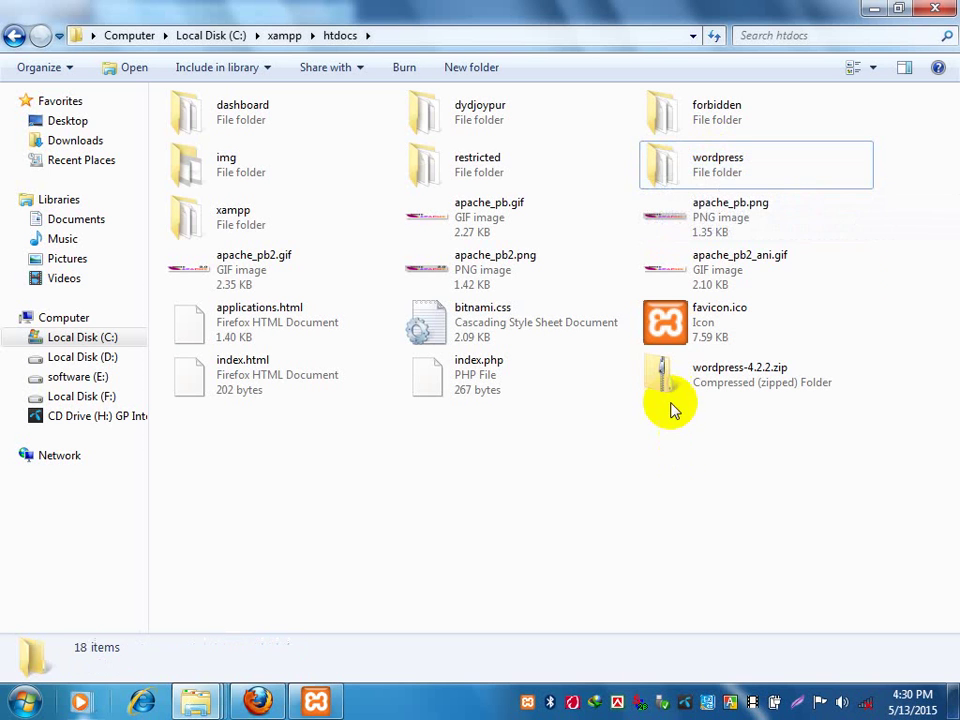
click(688, 176)
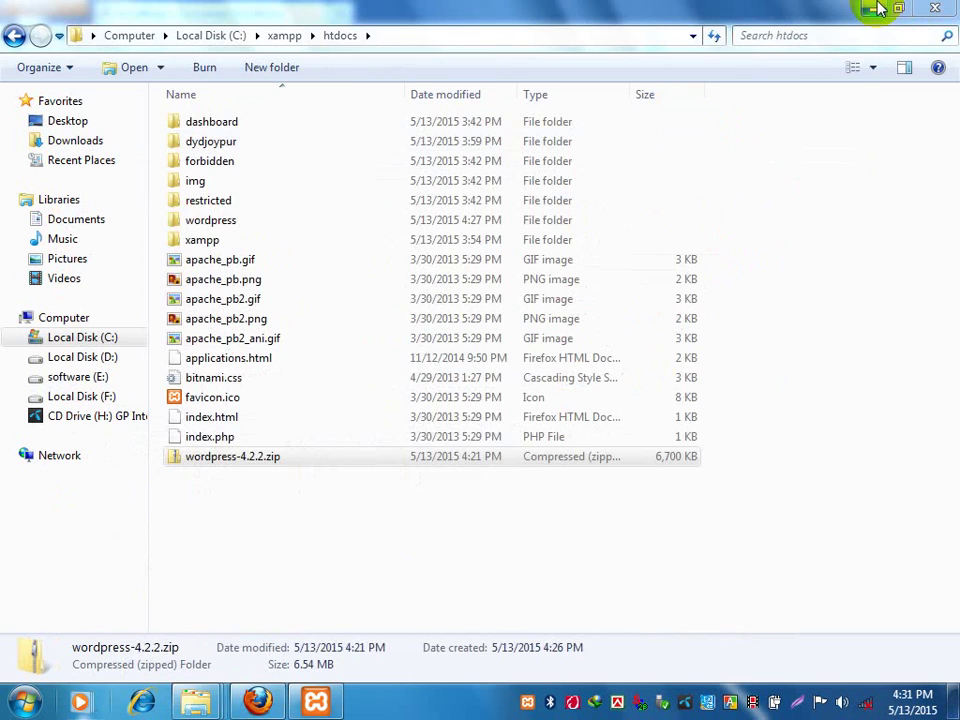
Close both Explorer windows and replace the WordPress download tab with a new Firefox tab.
click(936, 8)
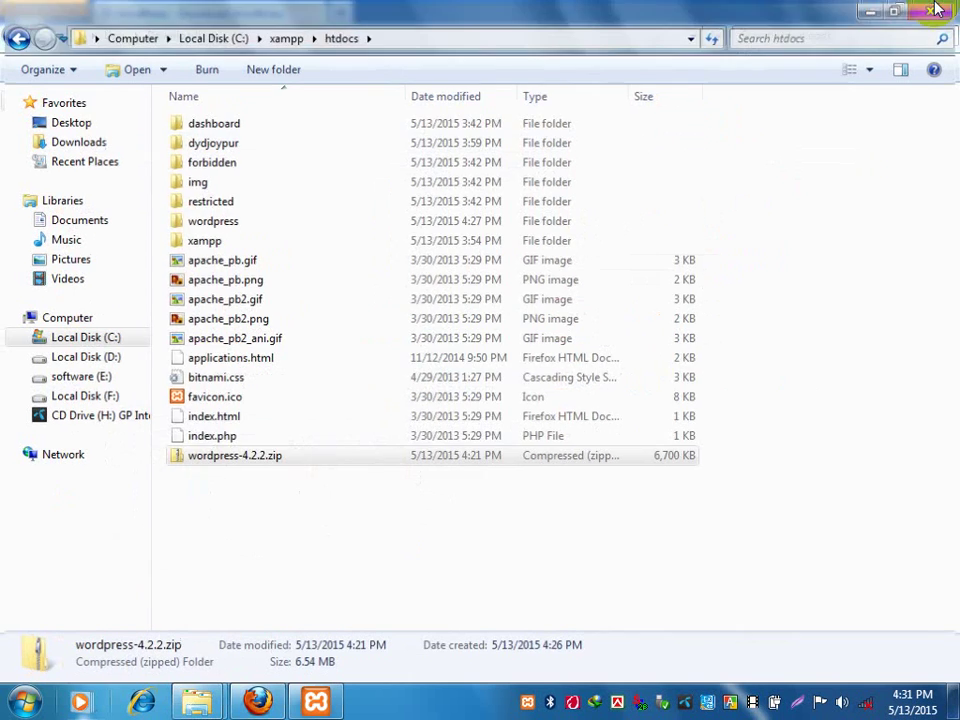
click(952, 8)
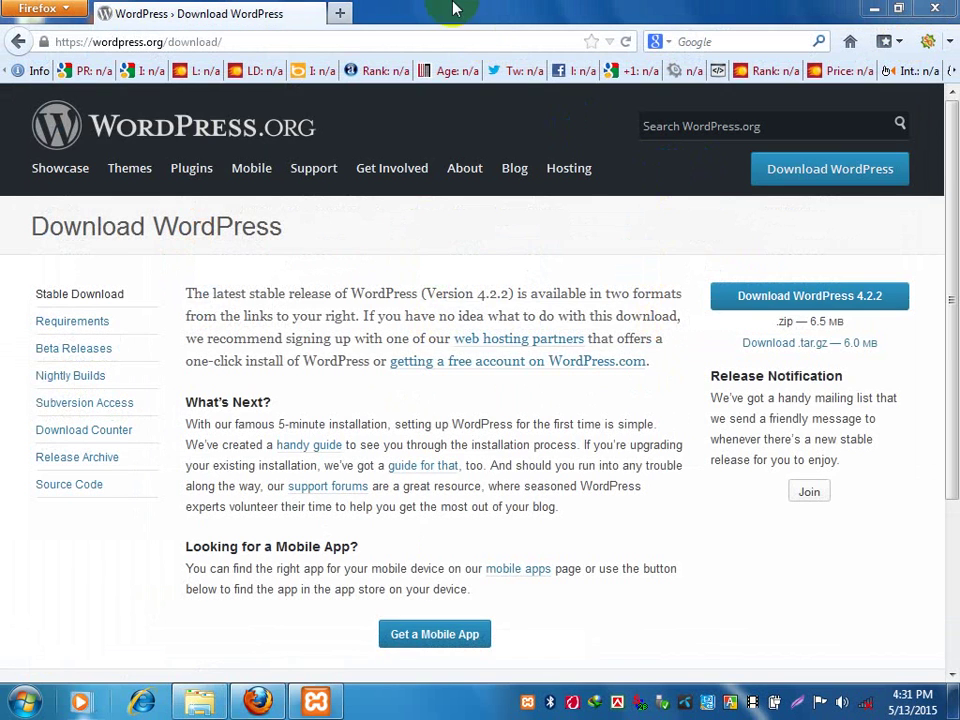
click(342, 10)
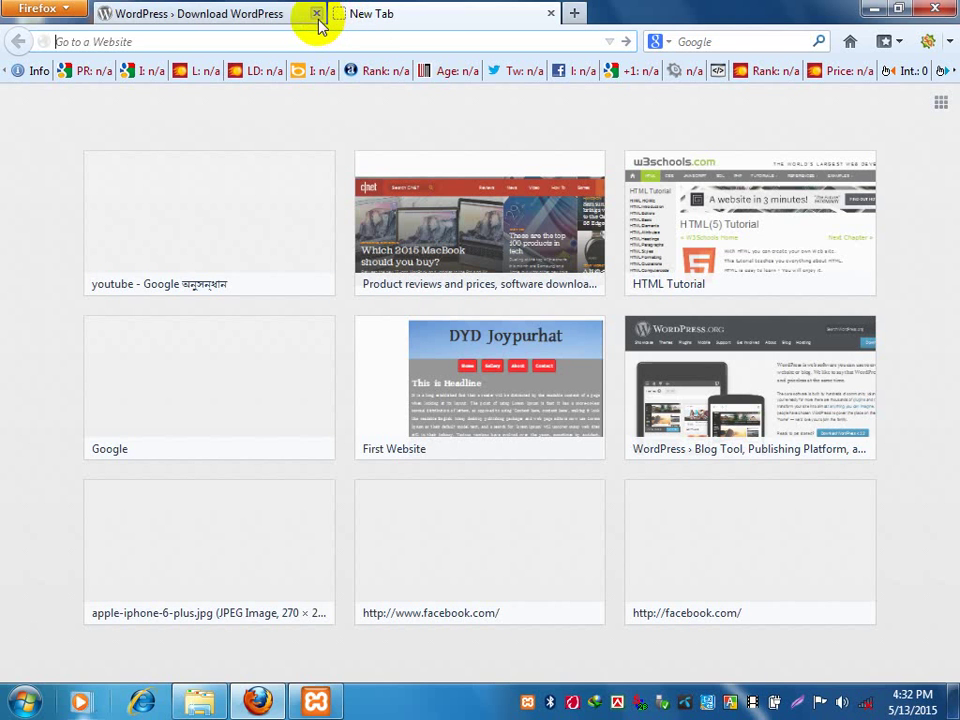
click(316, 14)
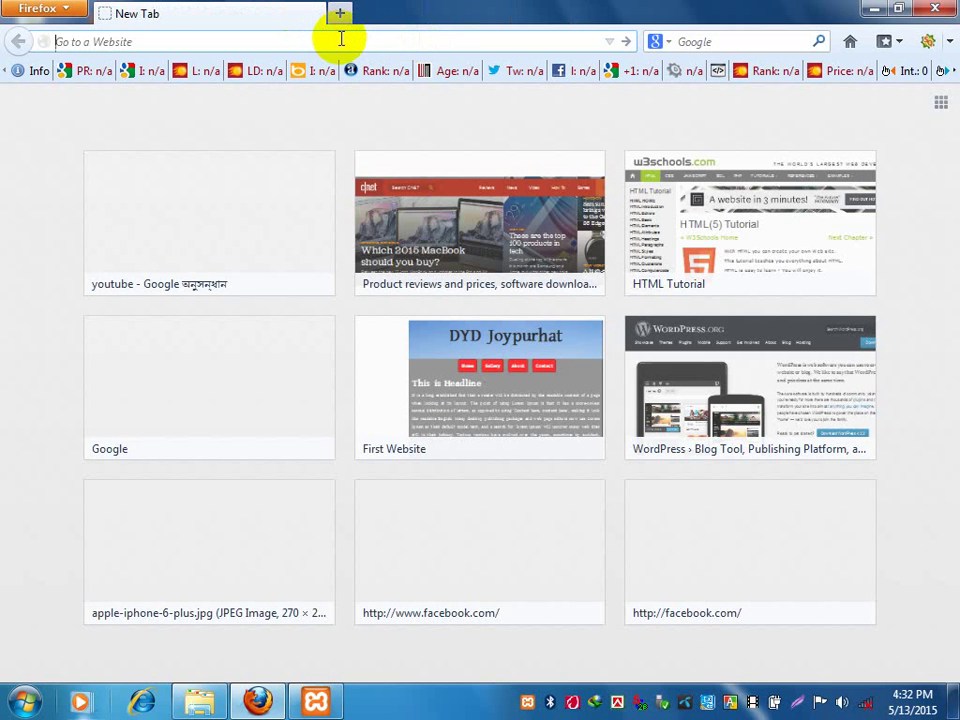
Enter localhost/wordpress in the address bar and select the whole address.
text(localh)
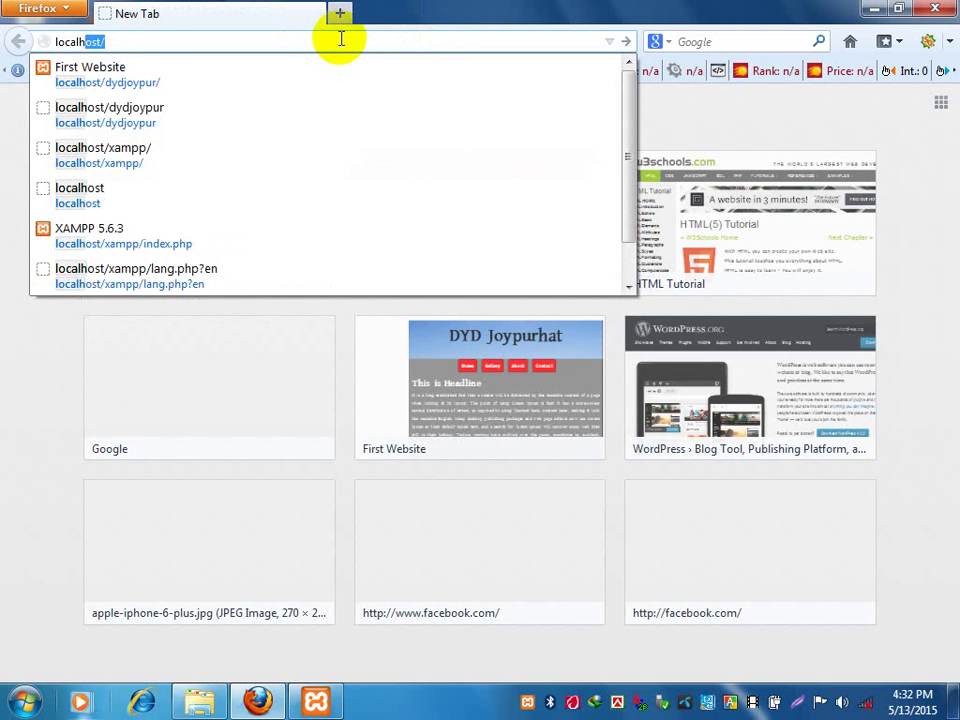
text(ost)
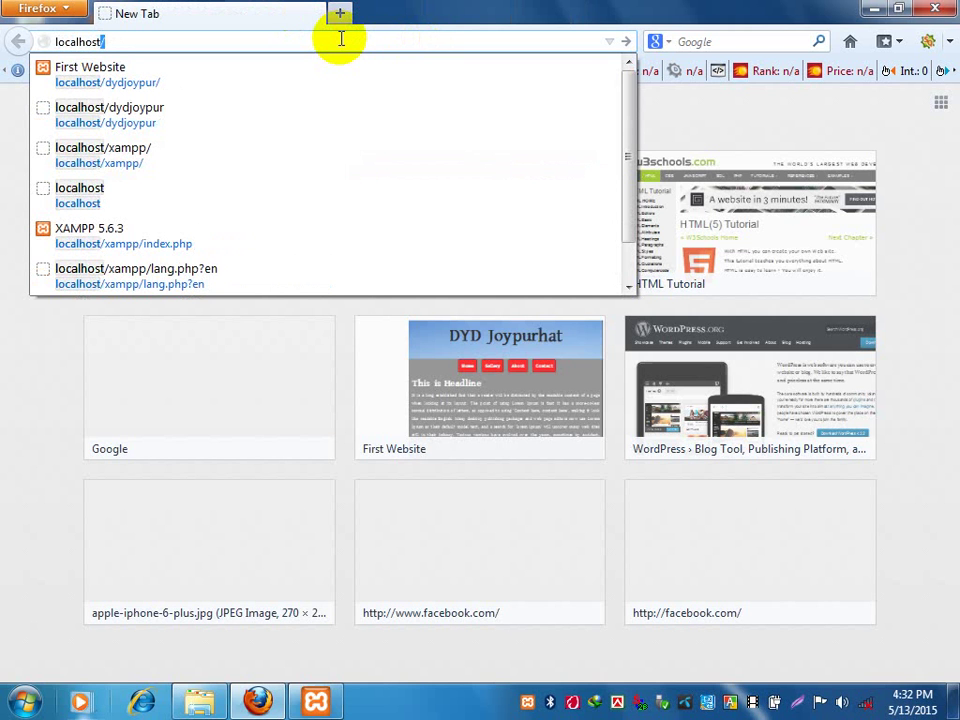
text(/)
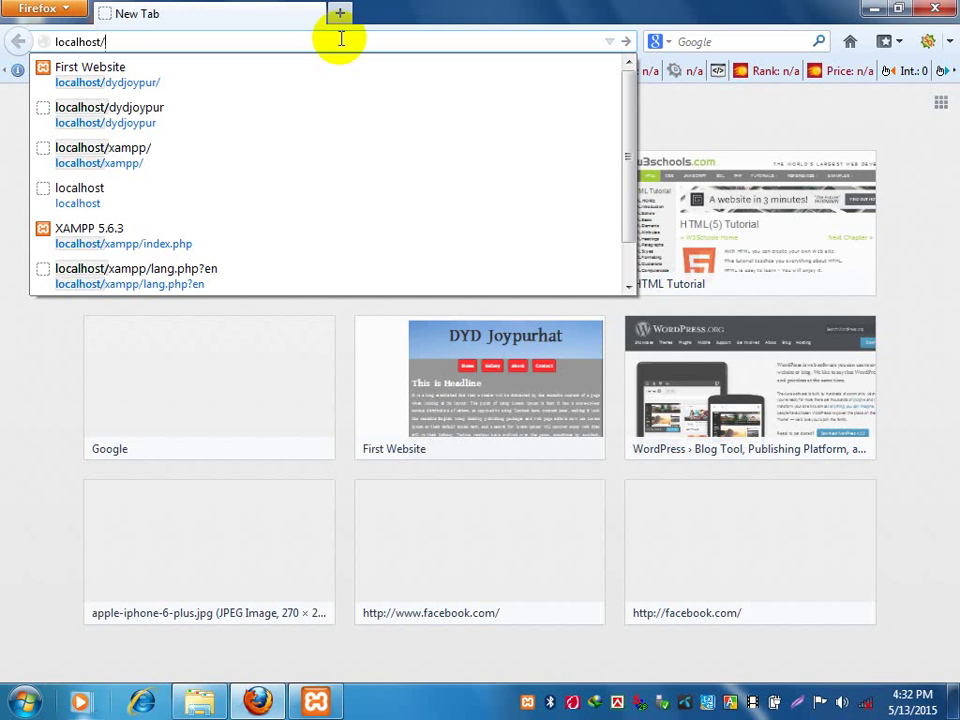
text(wor)
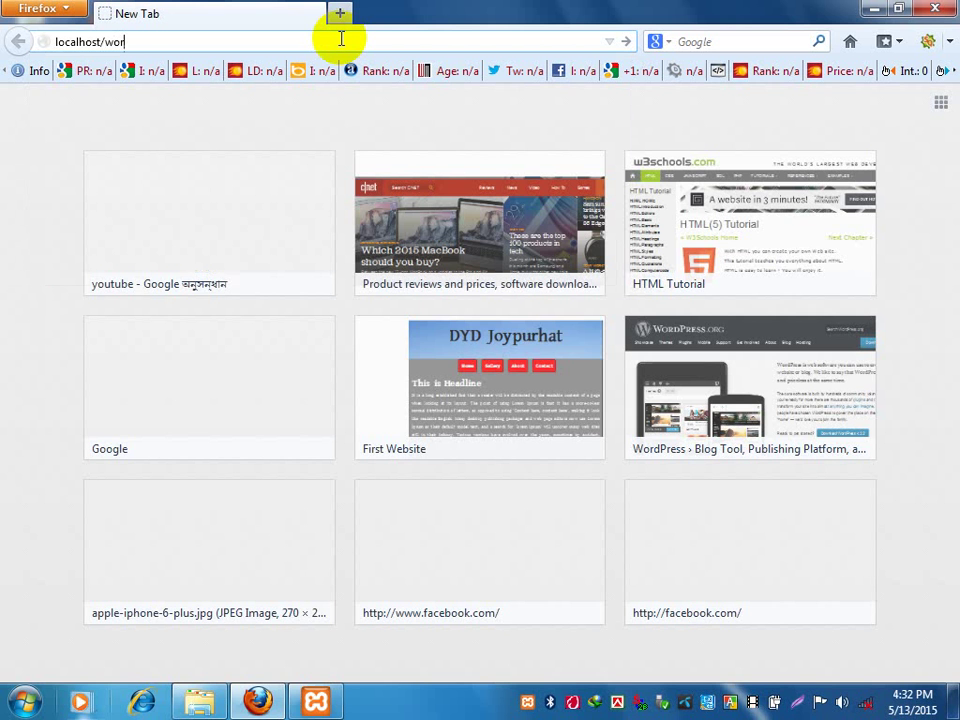
text(dpress)
key(ctrl+a)
key(ctrl+c)
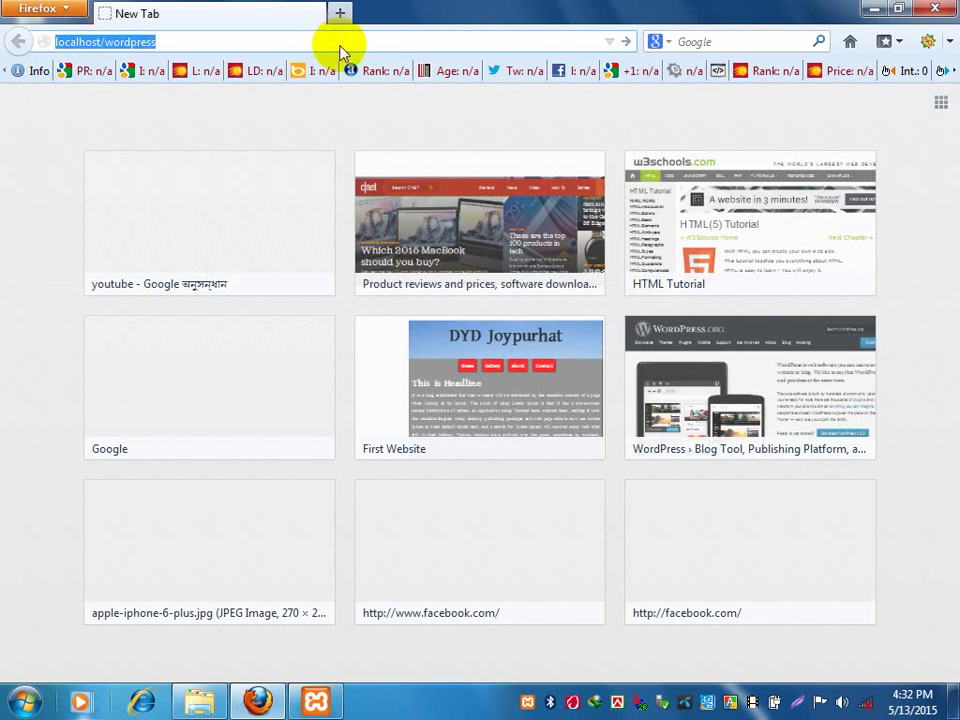
click(20, 700)
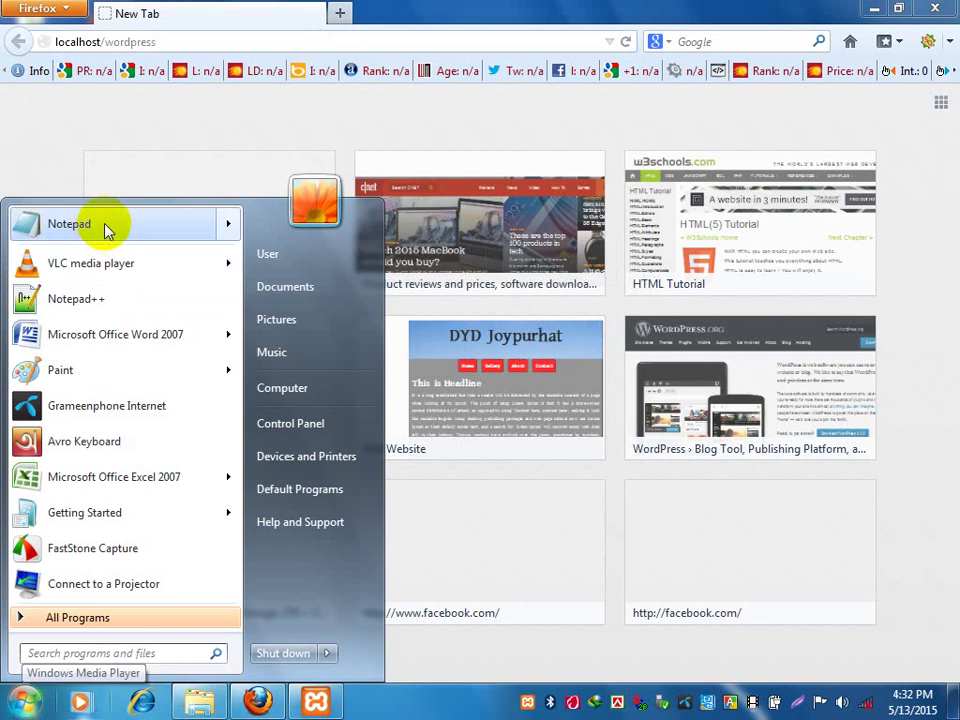
Launch Notepad and paste the address localhost/wordpress into a new note.
click(103, 229)
drag(326, 216, 607, 212)
key(ctrl+v)
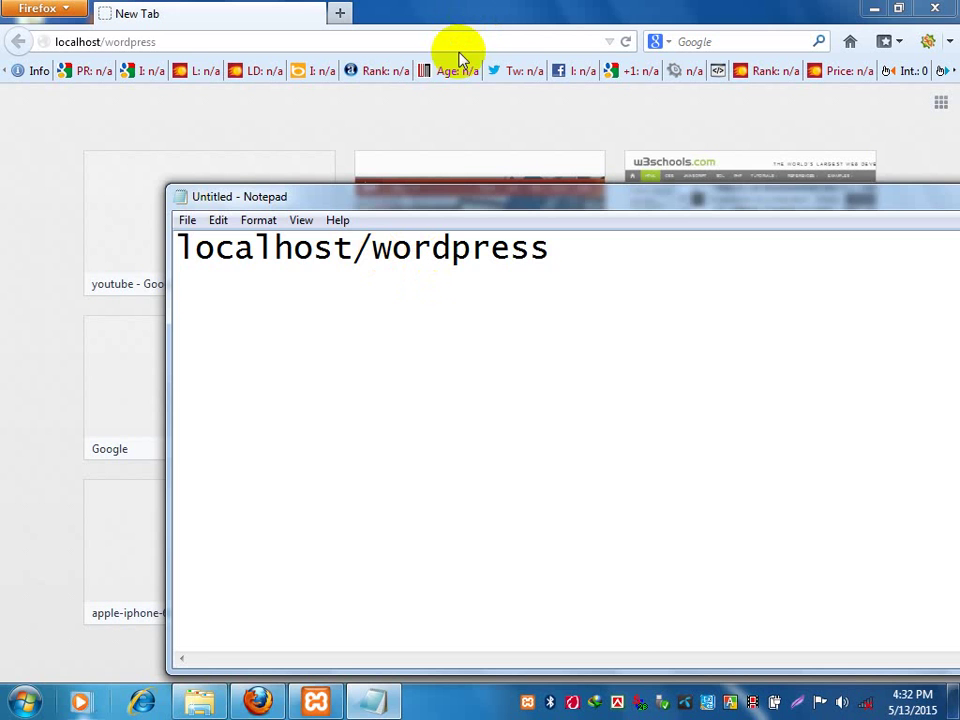
Load localhost/wordpress from the Firefox address bar.
click(460, 8)
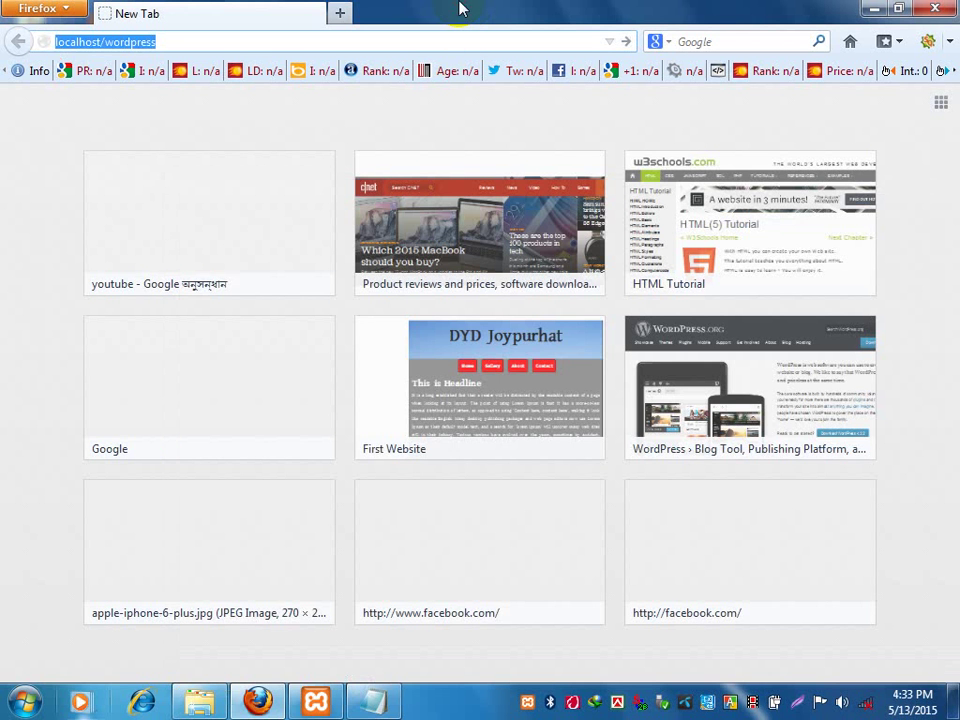
click(440, 38)
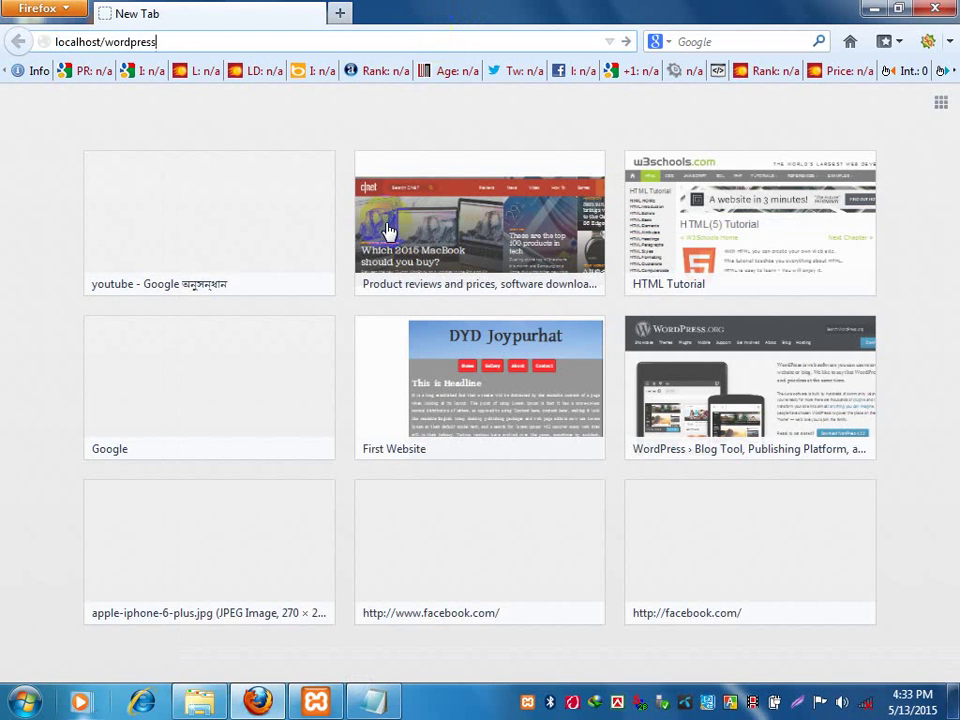
click(374, 699)
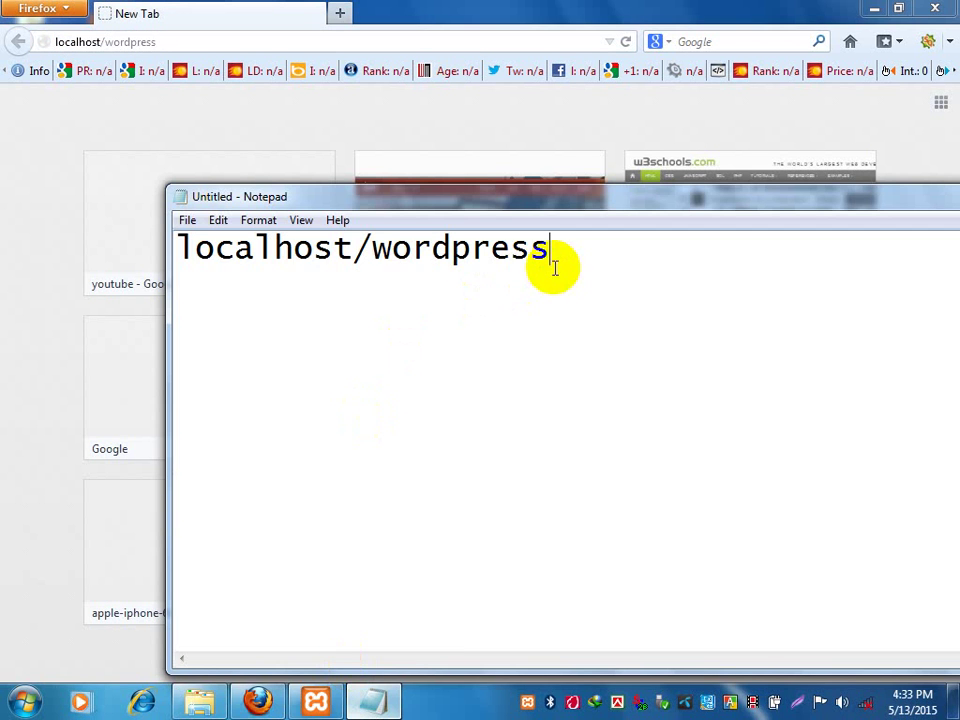
click(518, 40)
key(Return)
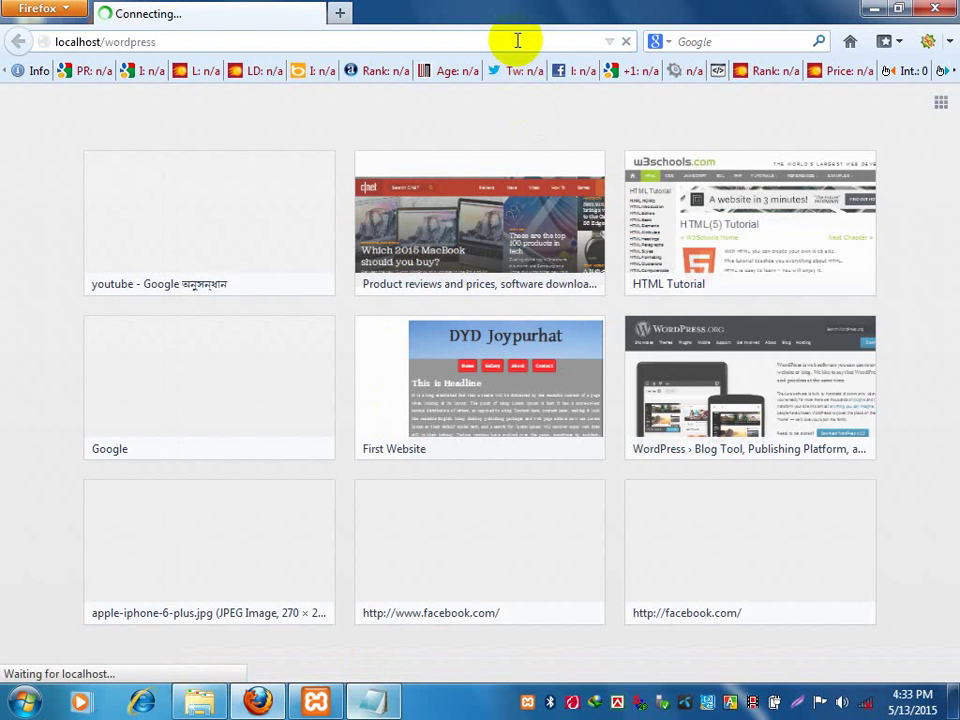
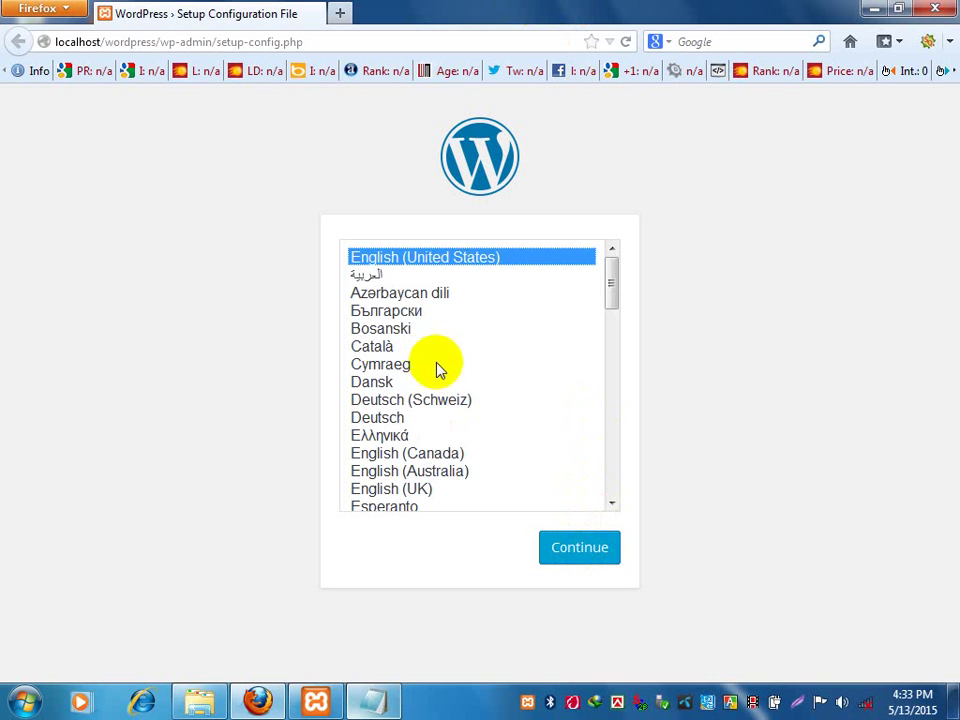
Briefly pick Arabic, restore English (United States) as installer language, and continue.
click(452, 274)
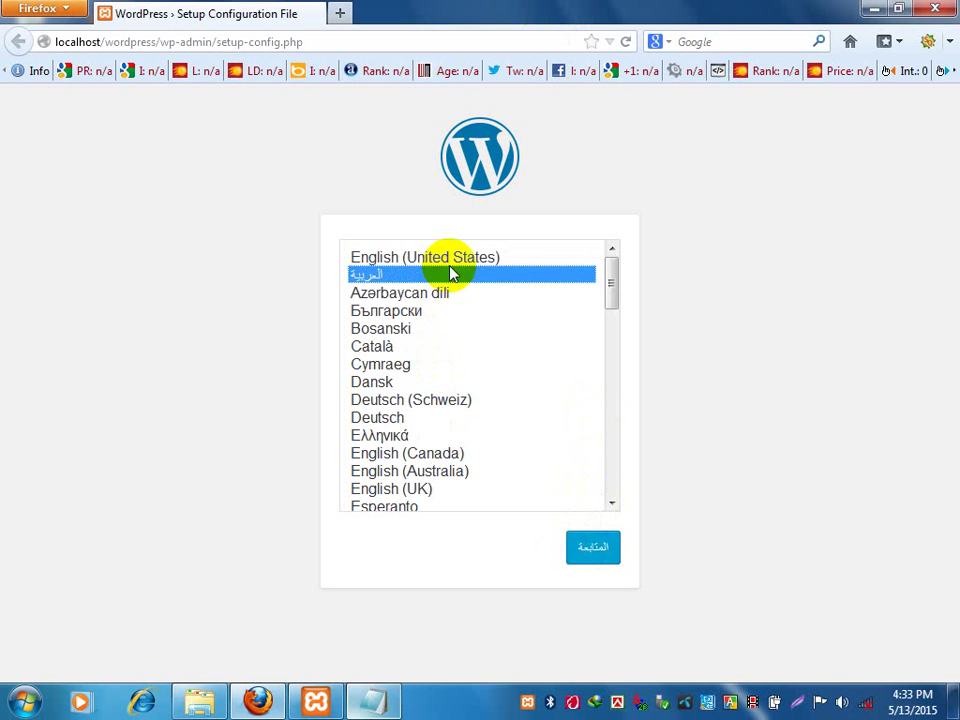
click(452, 259)
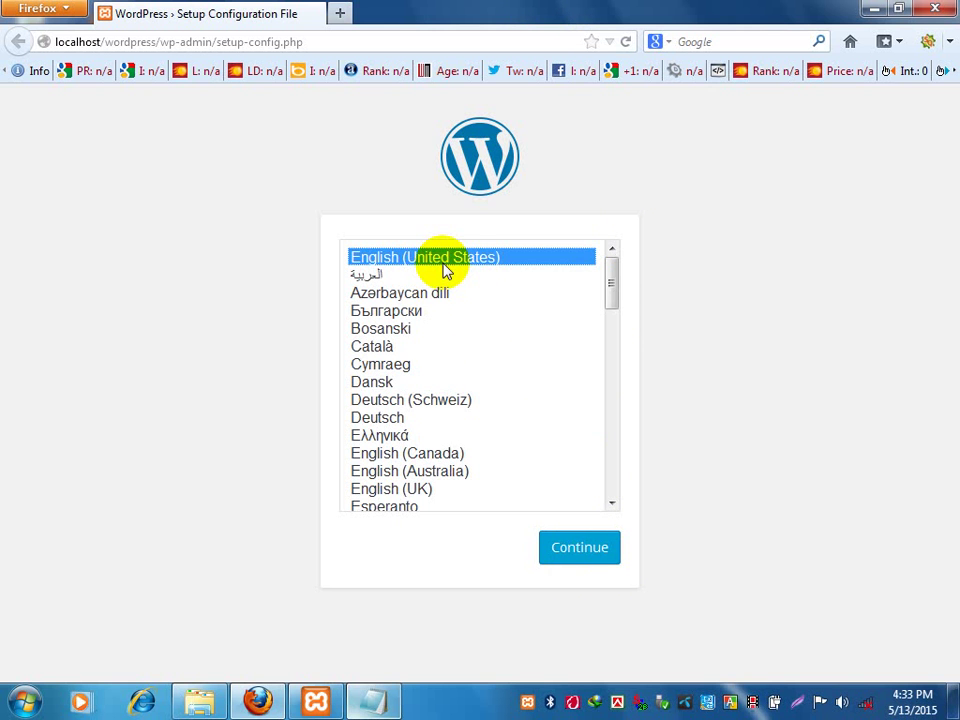
click(564, 557)
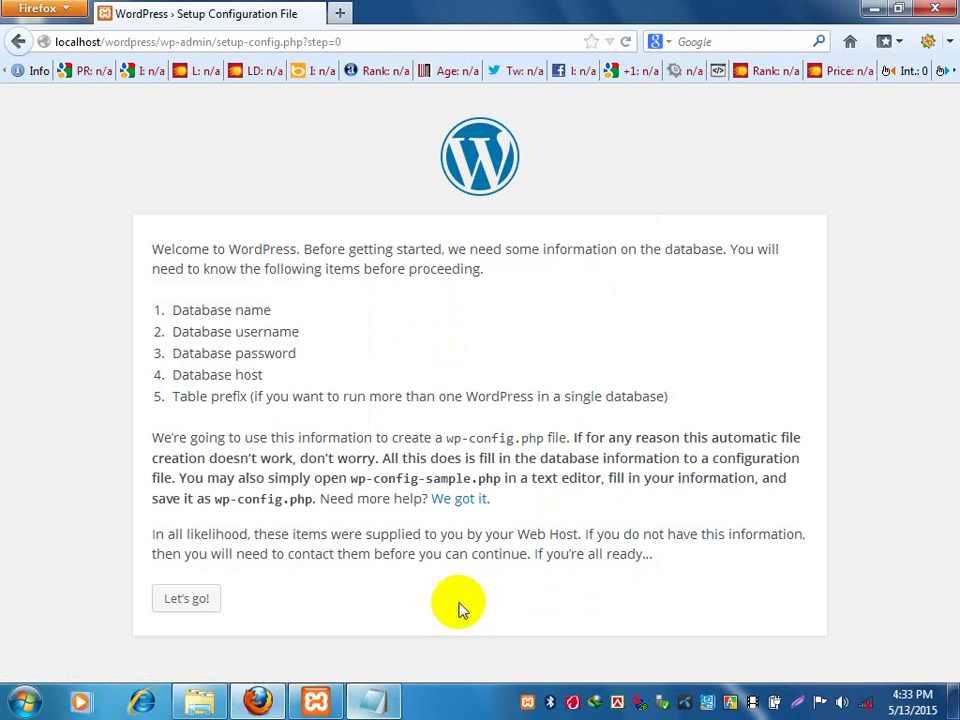
key(super+plus)
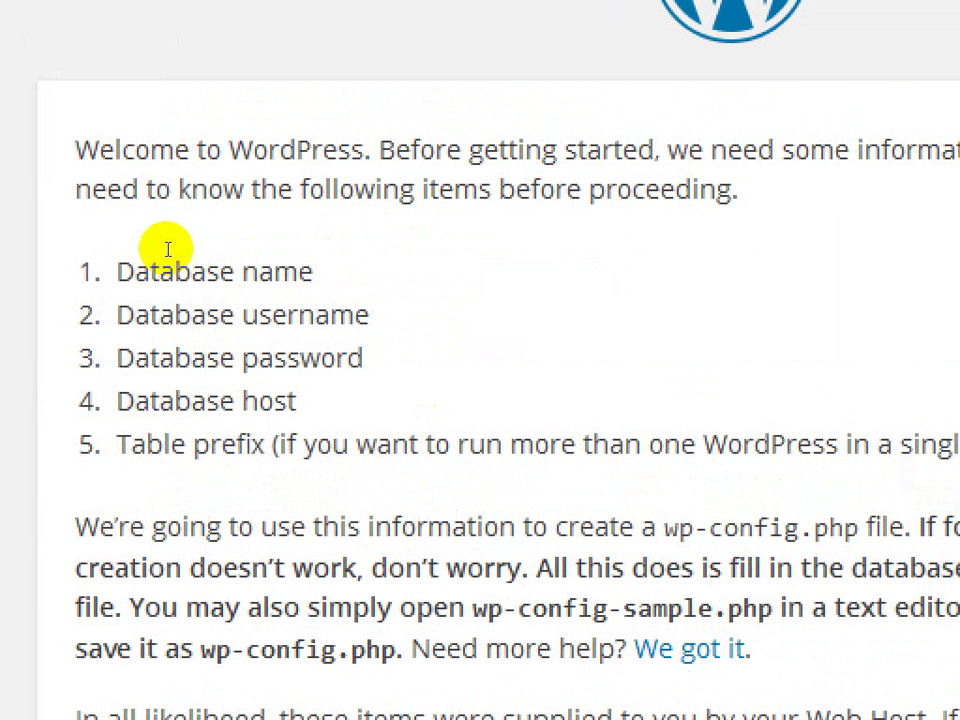
drag(168, 313, 228, 395)
click(268, 399)
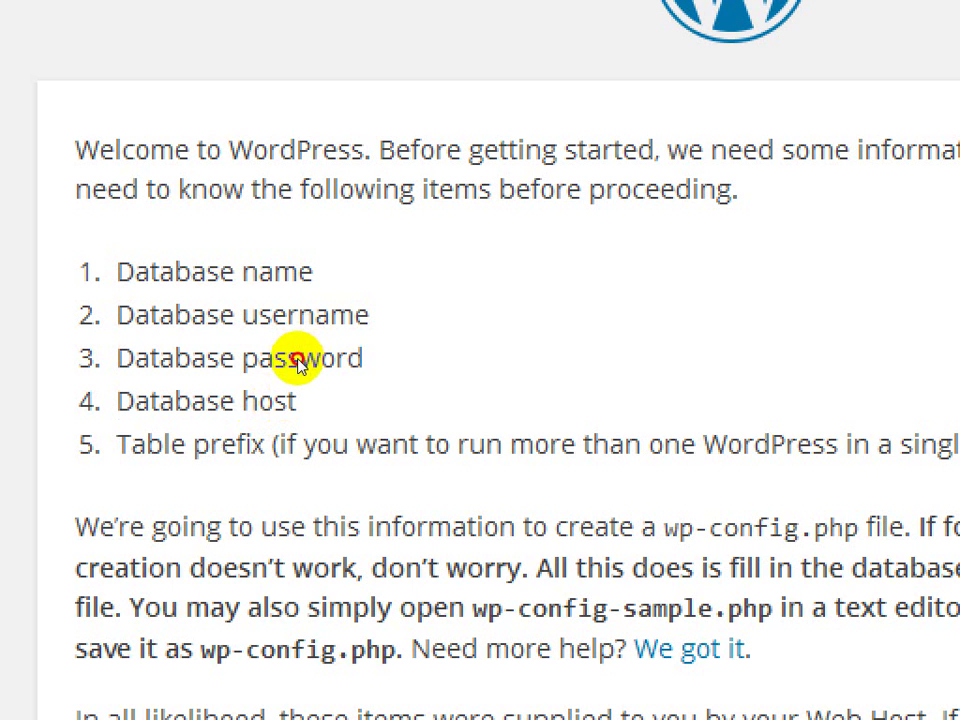
drag(300, 358, 203, 313)
click(199, 313)
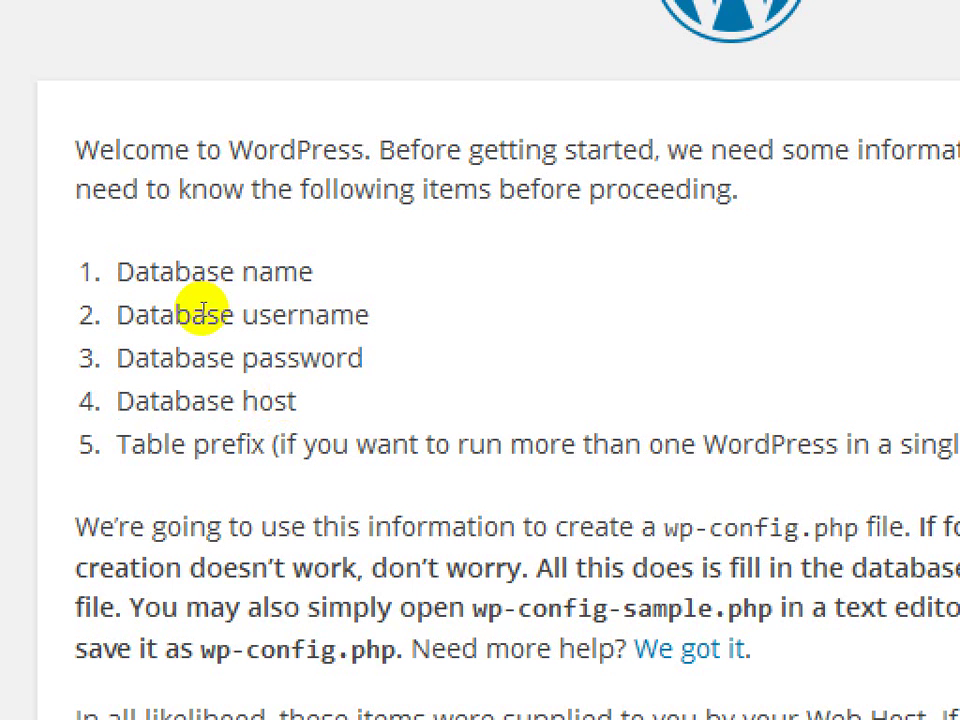
drag(117, 271, 280, 347)
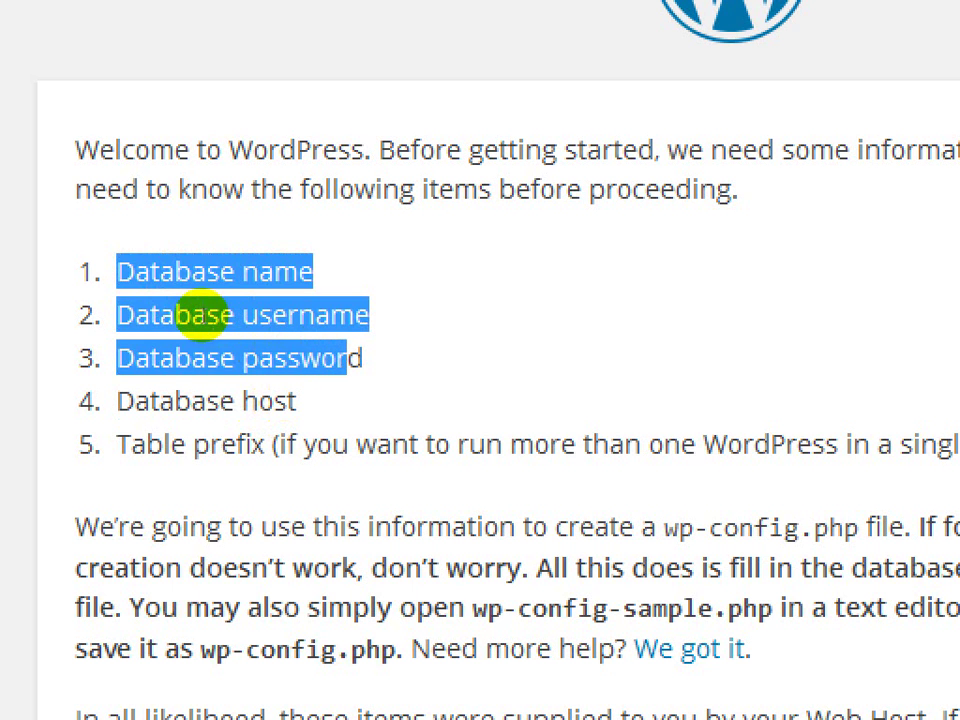
click(193, 334)
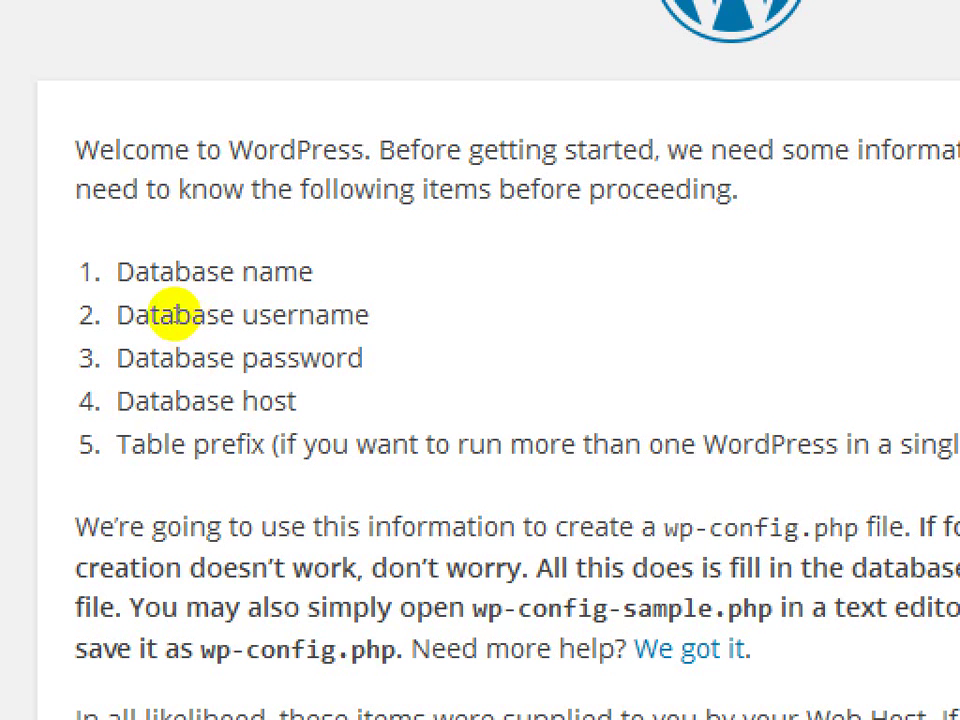
drag(175, 315, 299, 318)
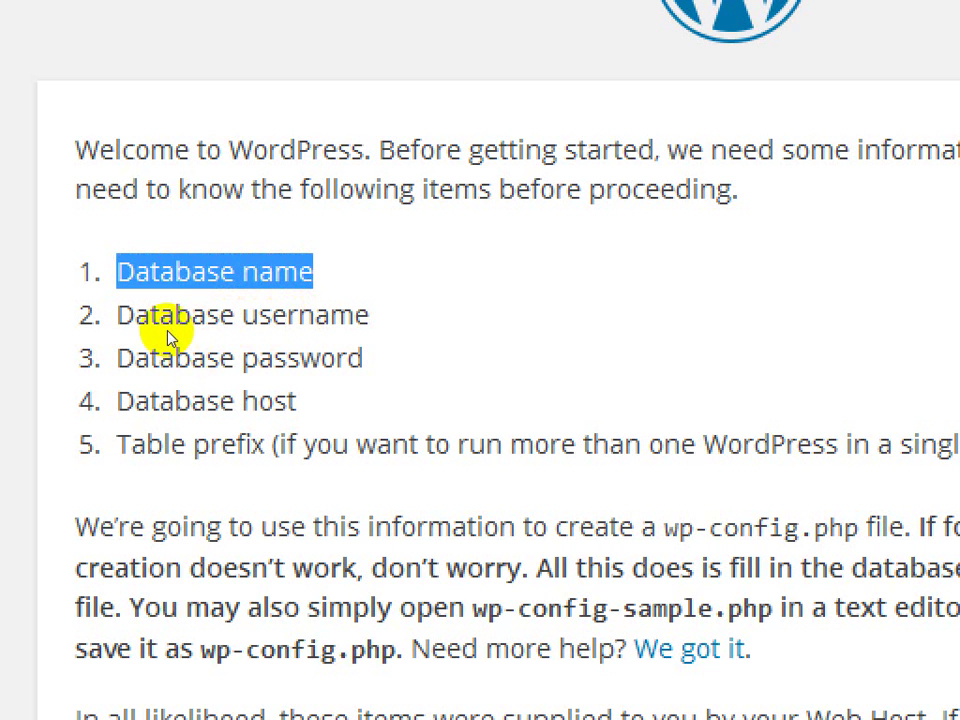
drag(118, 315, 368, 316)
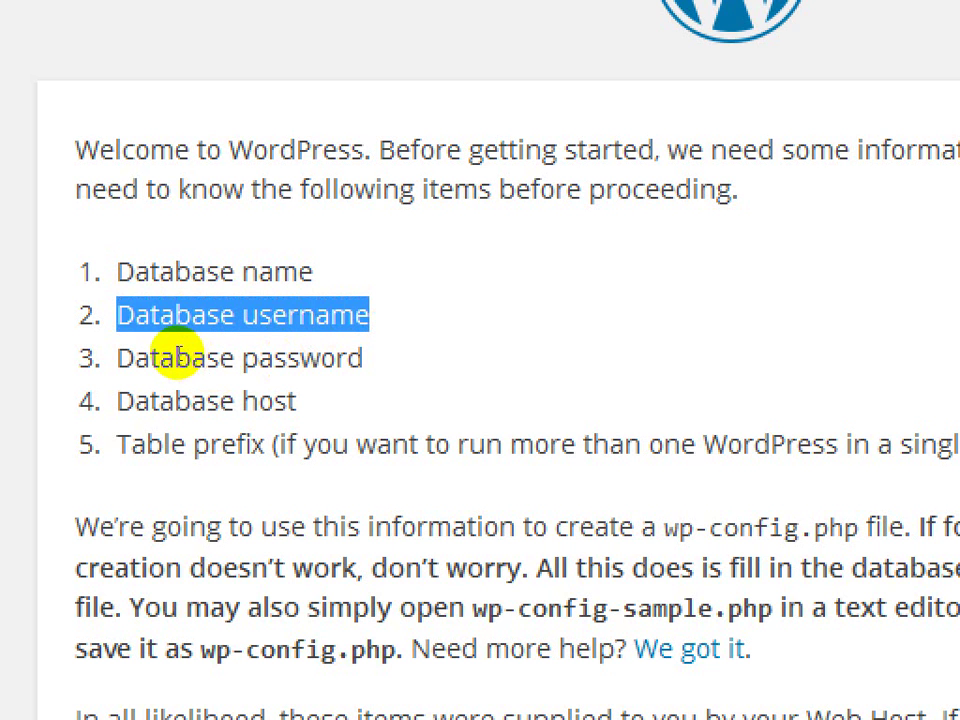
drag(171, 354, 309, 362)
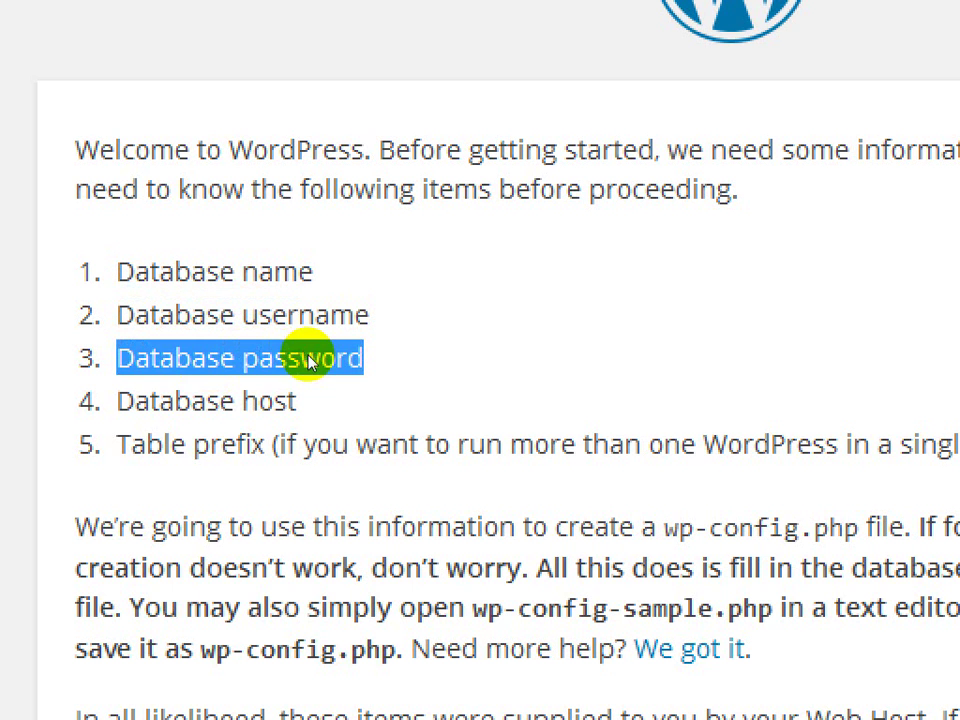
drag(190, 388, 252, 400)
click(252, 400)
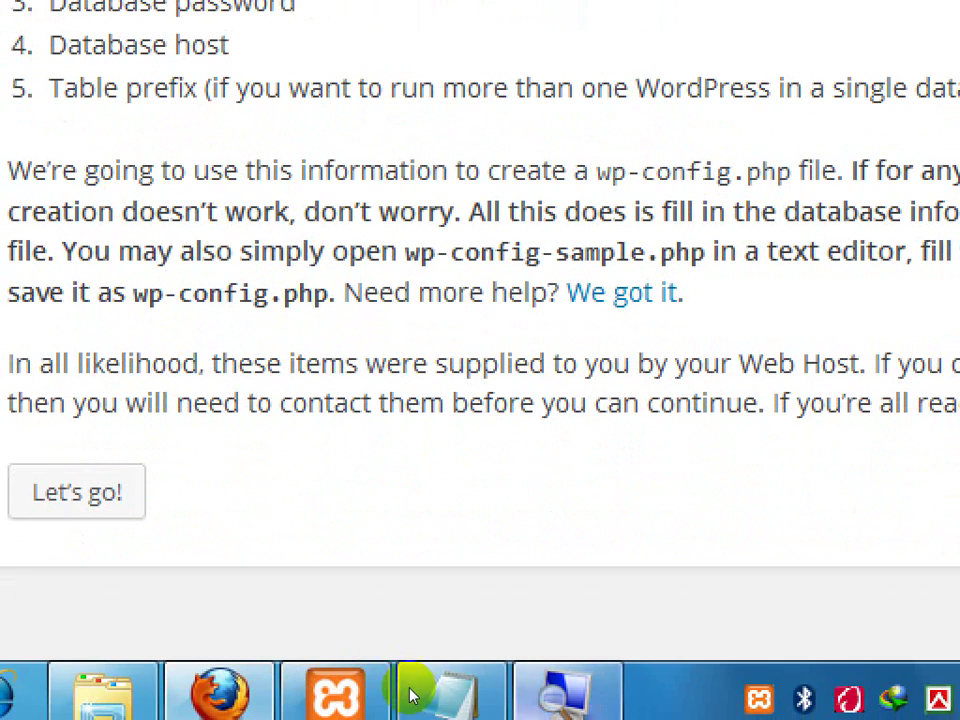
click(411, 692)
click(302, 575)
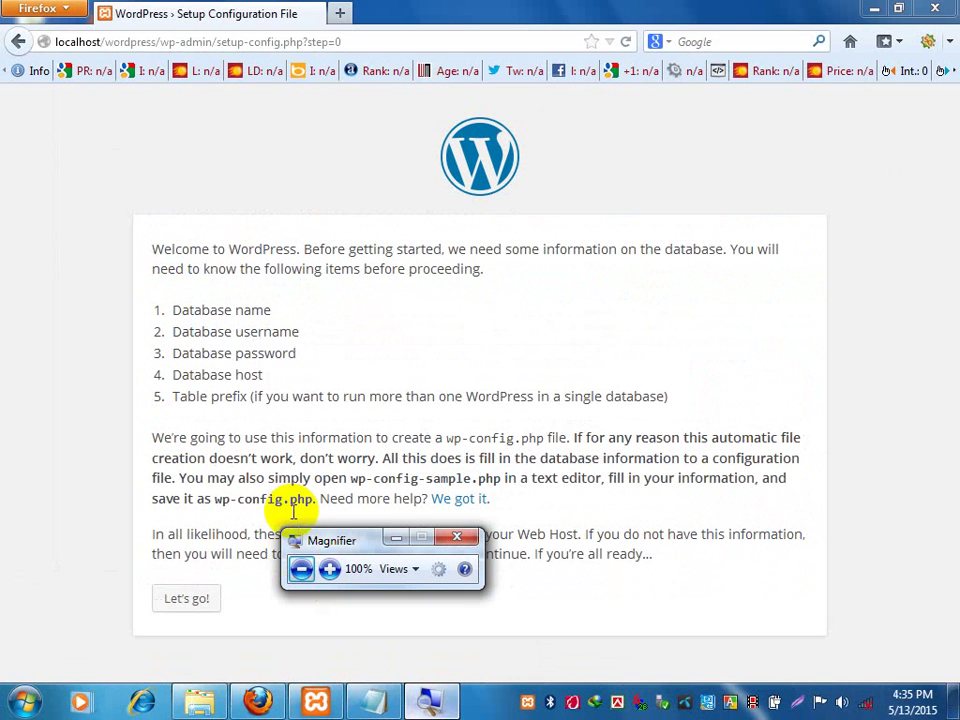
Add a 'Database name:' line below localhost/wordpress in the Notepad note.
click(395, 541)
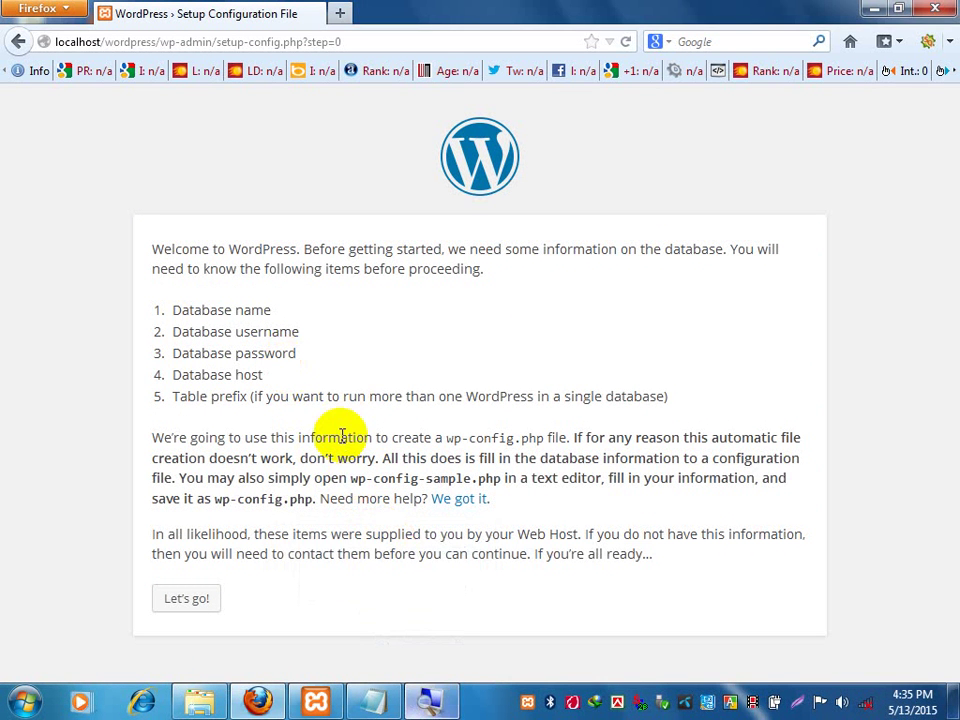
key(alt+Tab)
drag(614, 275, 206, 251)
click(576, 250)
key(Return)
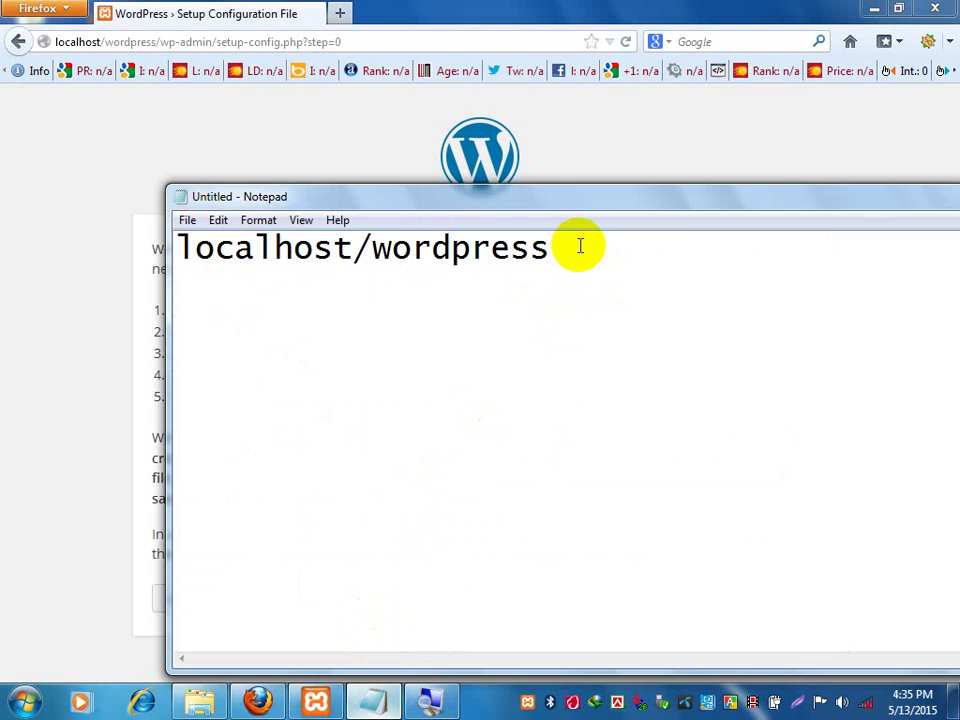
text(Dataa)
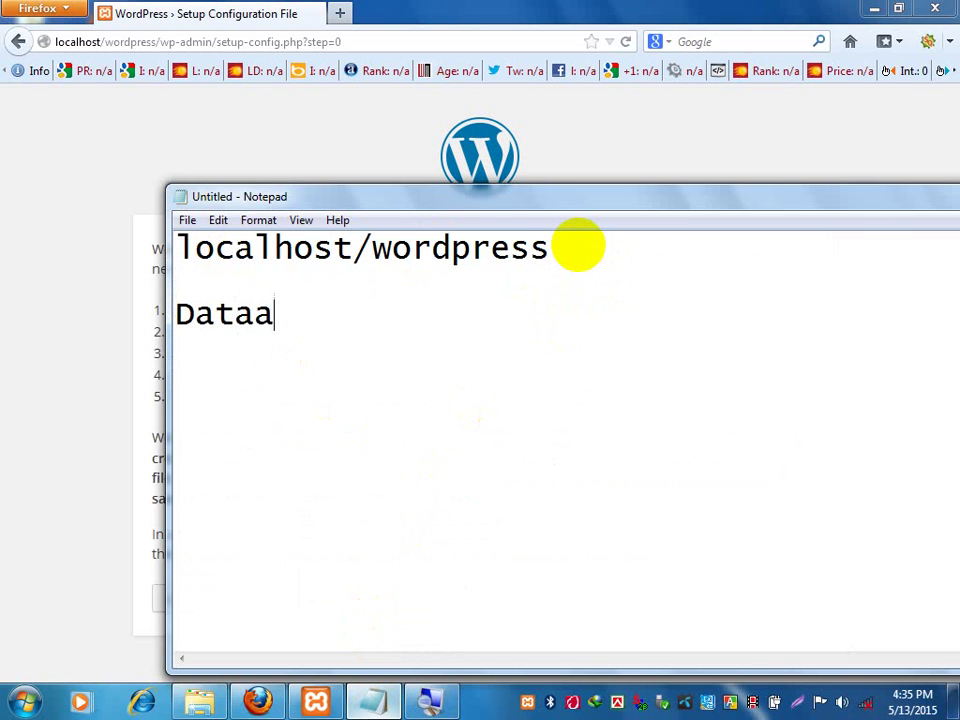
key(BackSpace)
text(base)
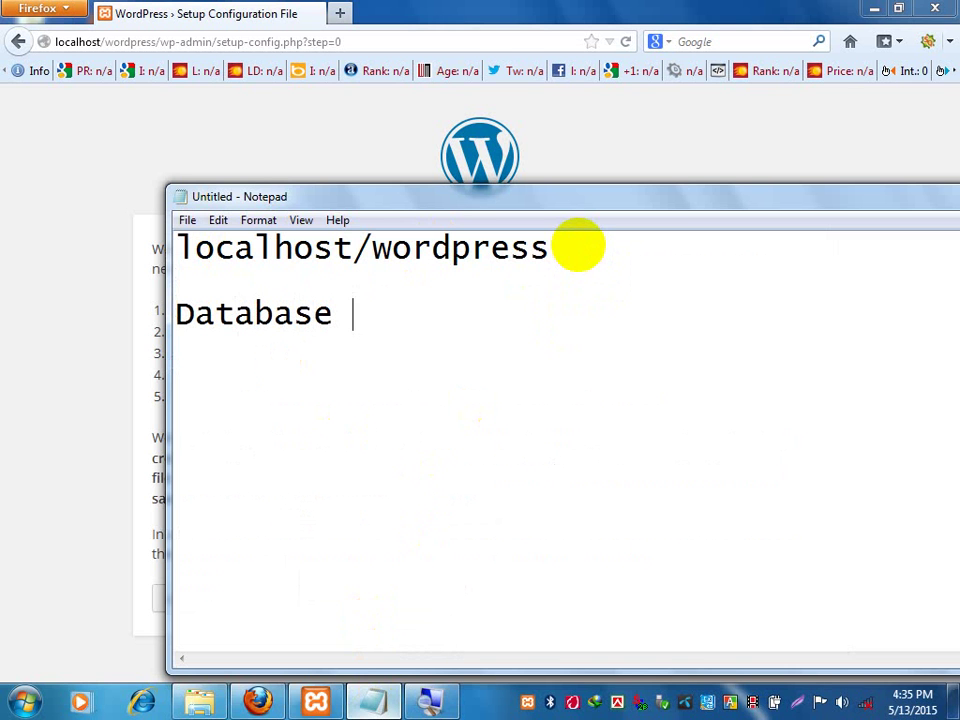
text( name:)
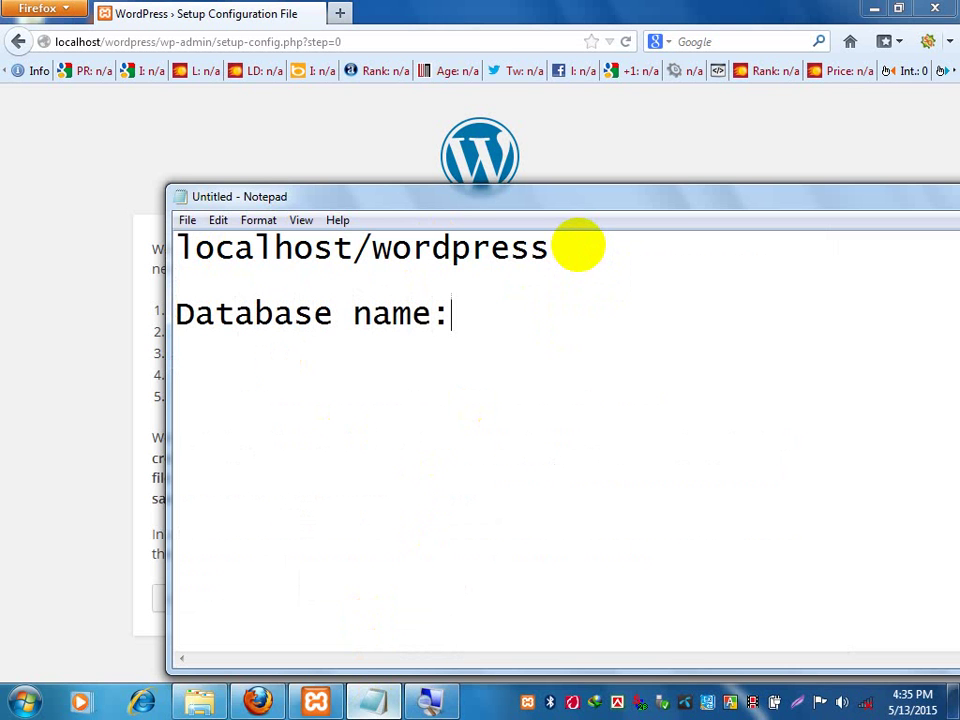
Add 'Database username:' and 'Database password:' lines beneath it.
key(Return)
text(Da)
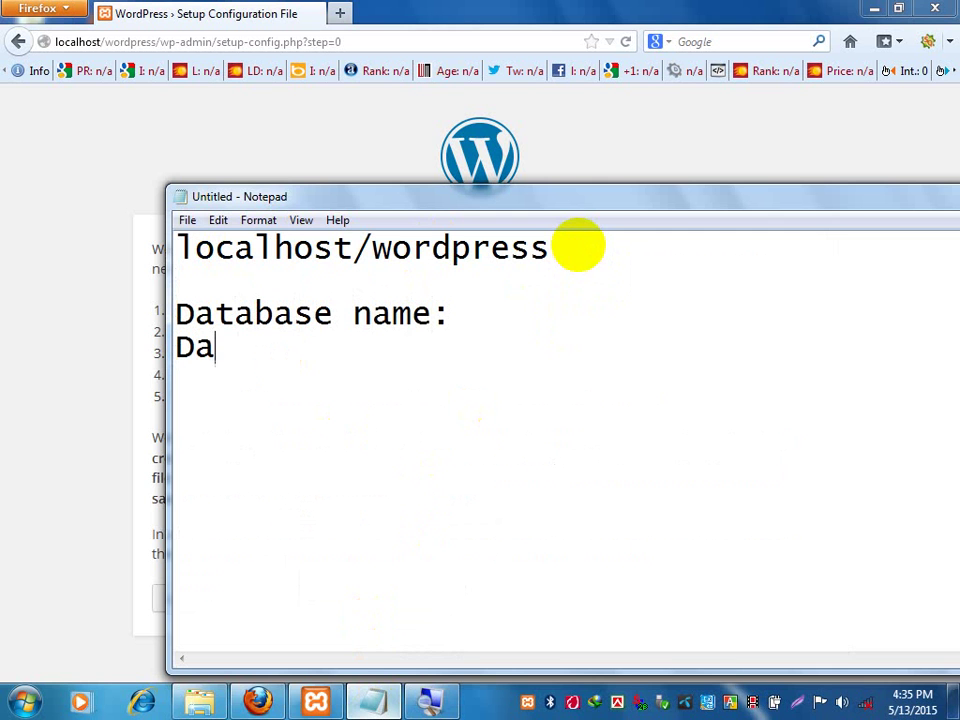
text(tabase )
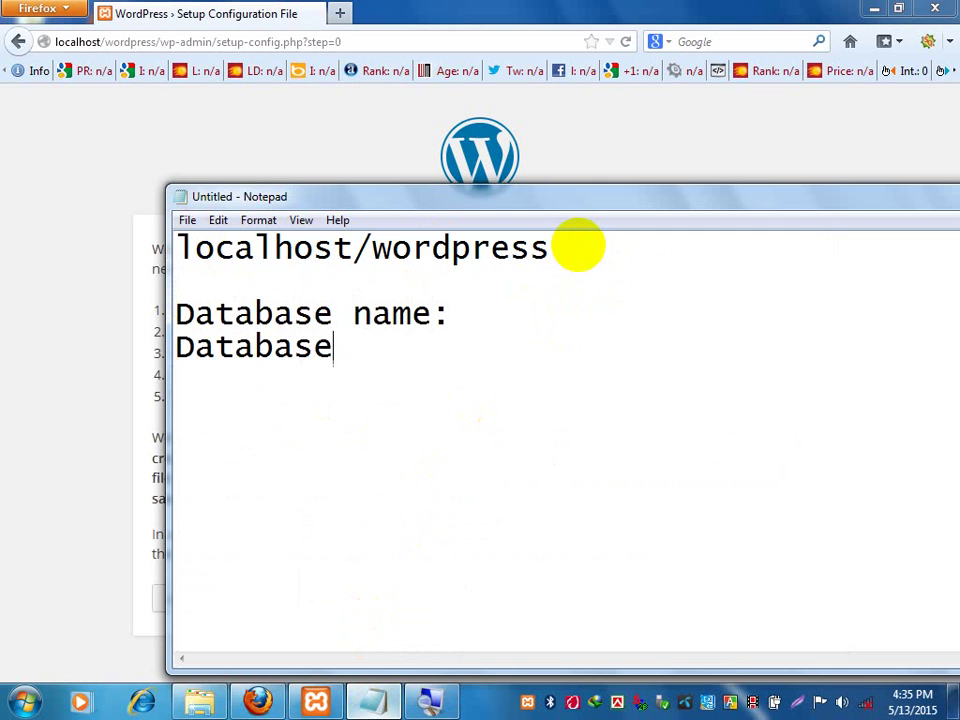
text(user)
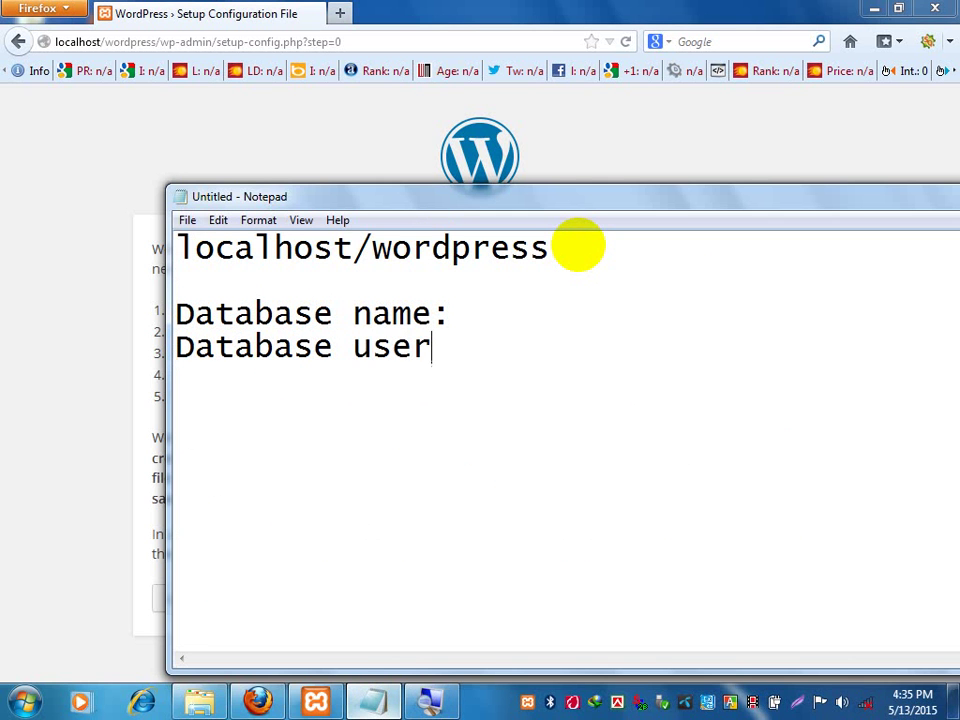
text(name:)
key(Return)
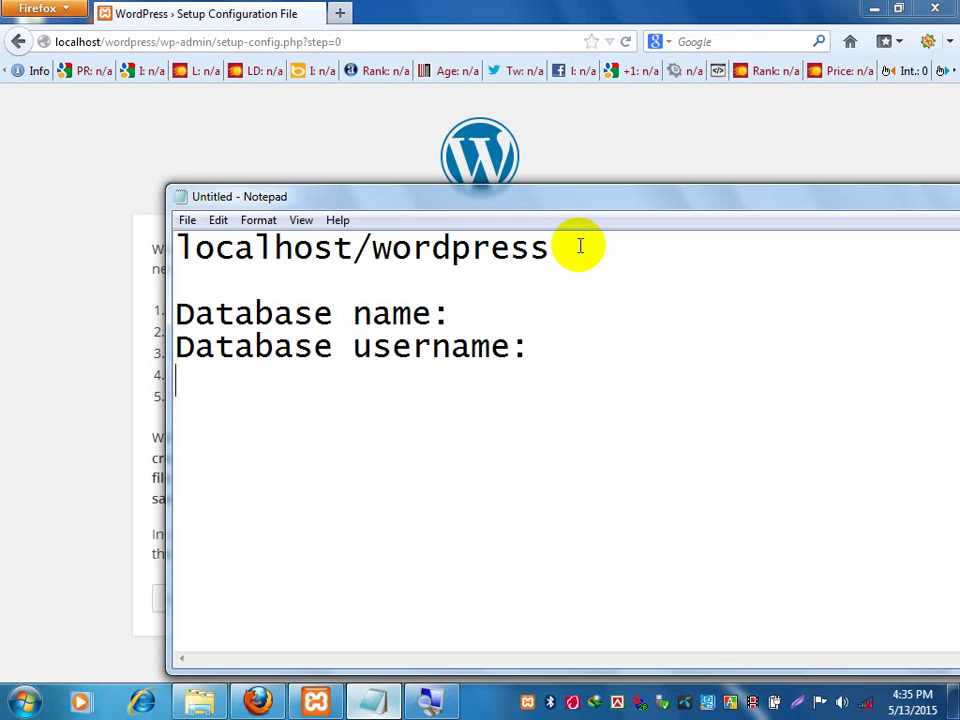
text(Data)
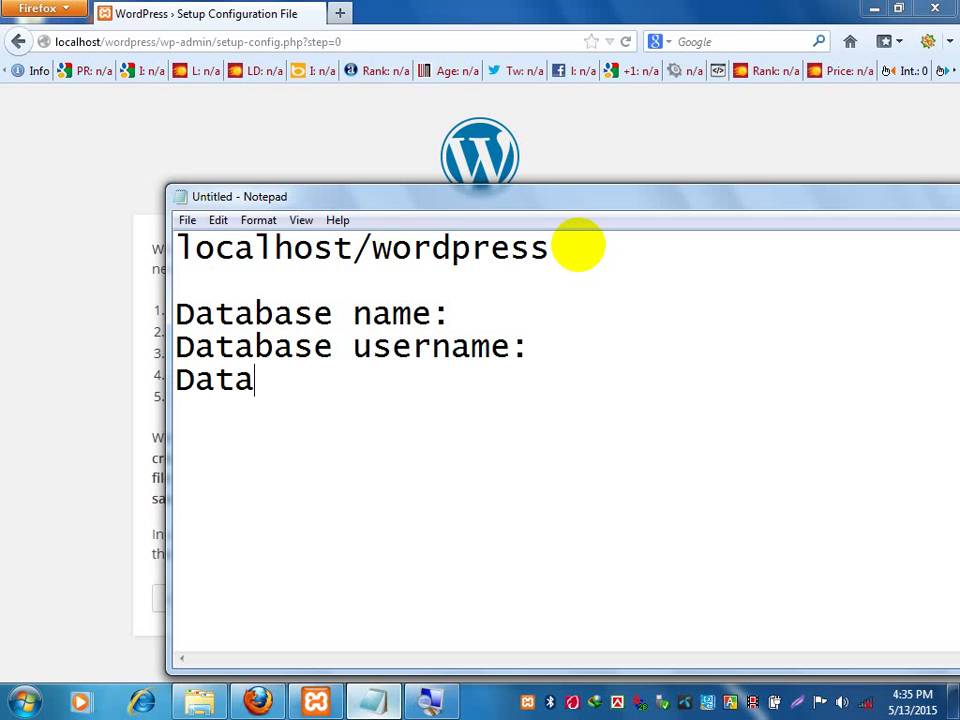
text(base )
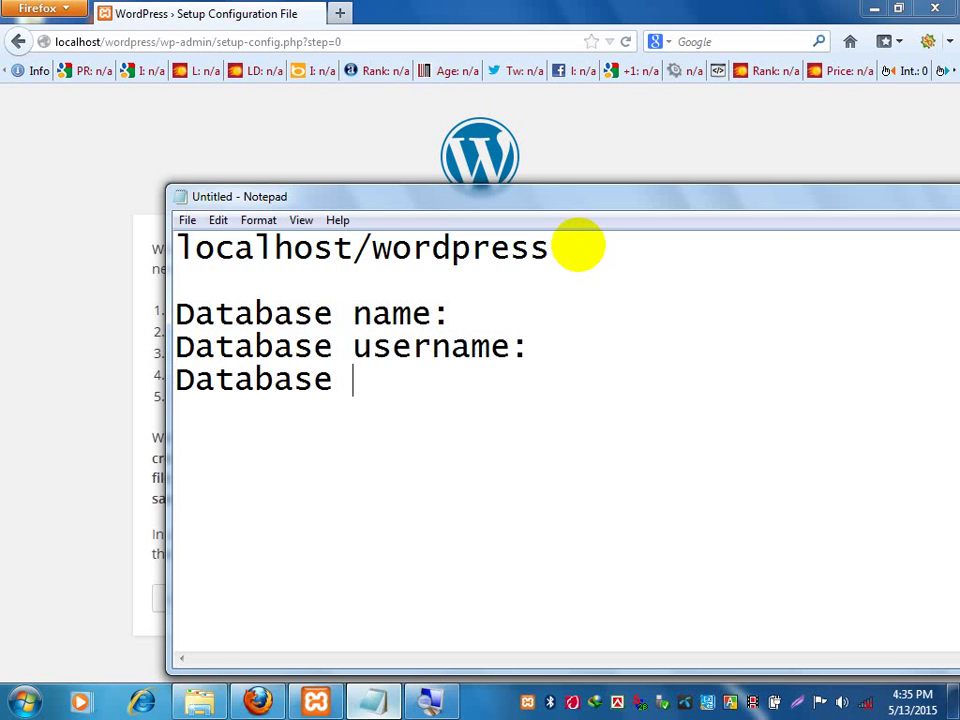
text(password)
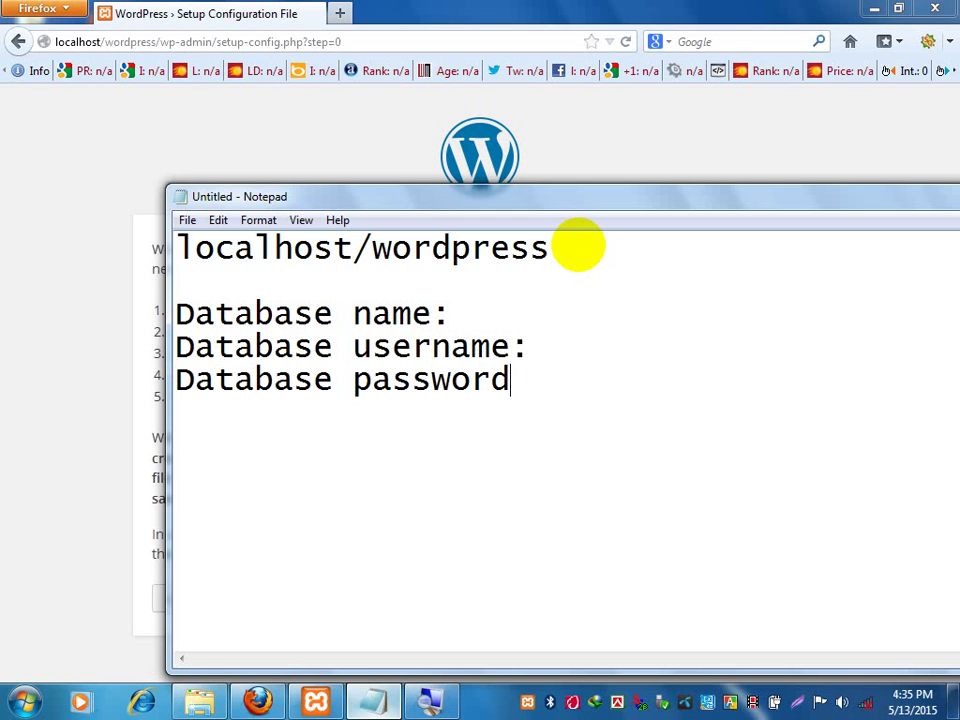
text(:)
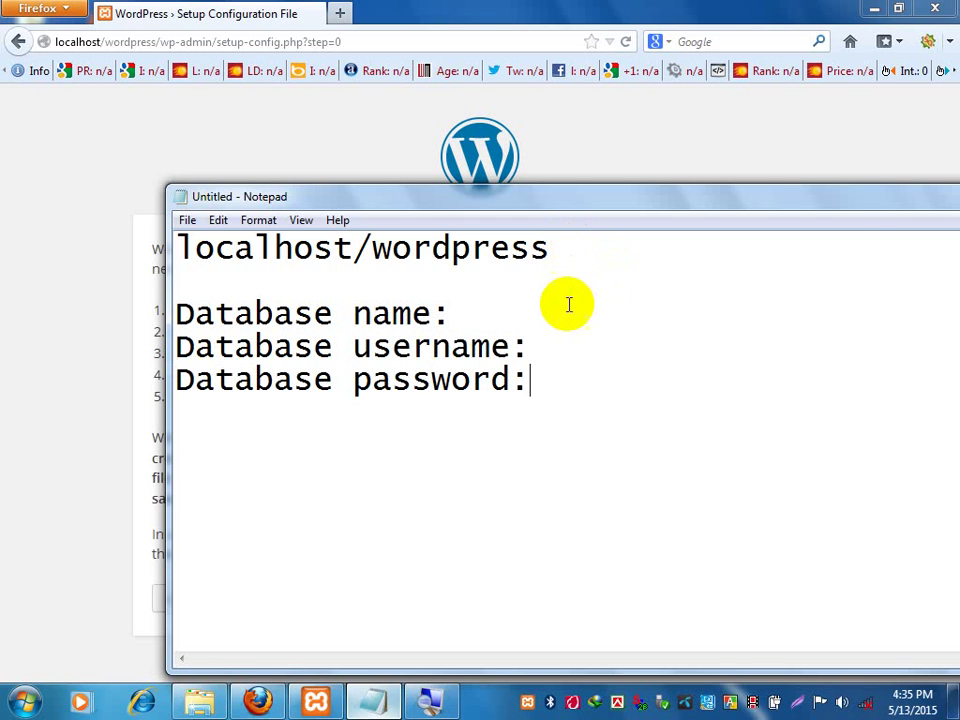
click(568, 324)
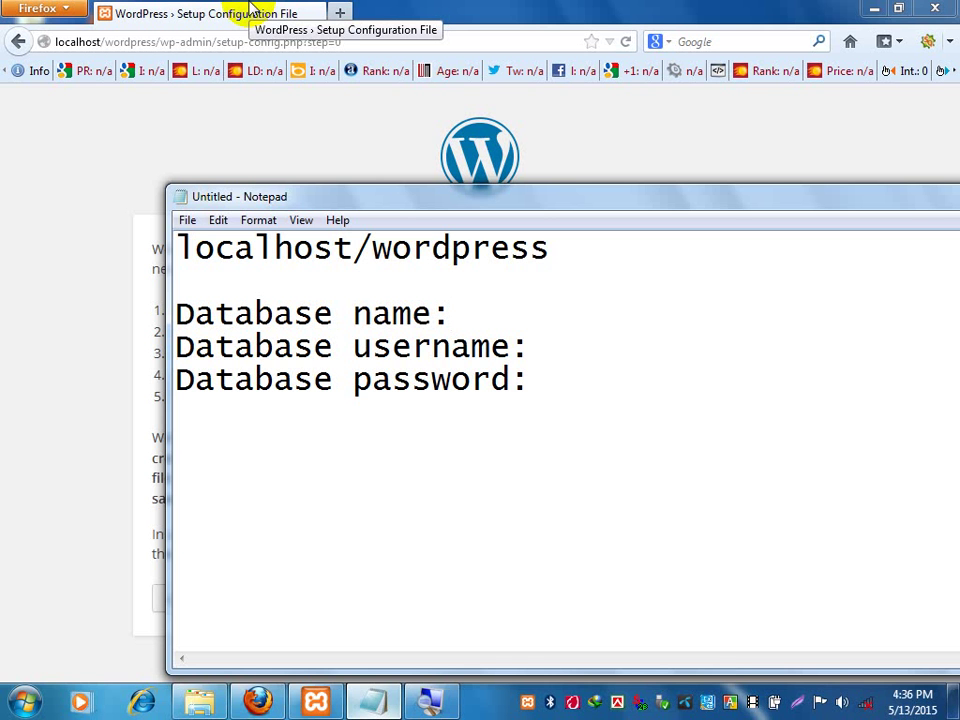
Hide the XAMPP Control Panel to the tray, leaving the WordPress setup page in front.
drag(714, 206, 598, 173)
click(521, 8)
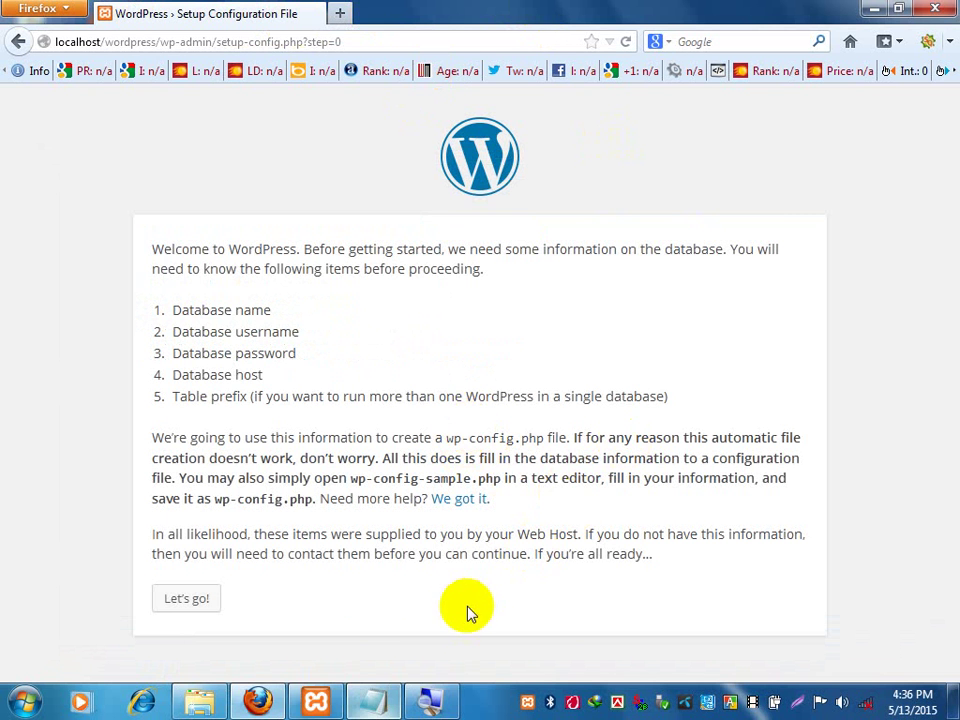
click(317, 700)
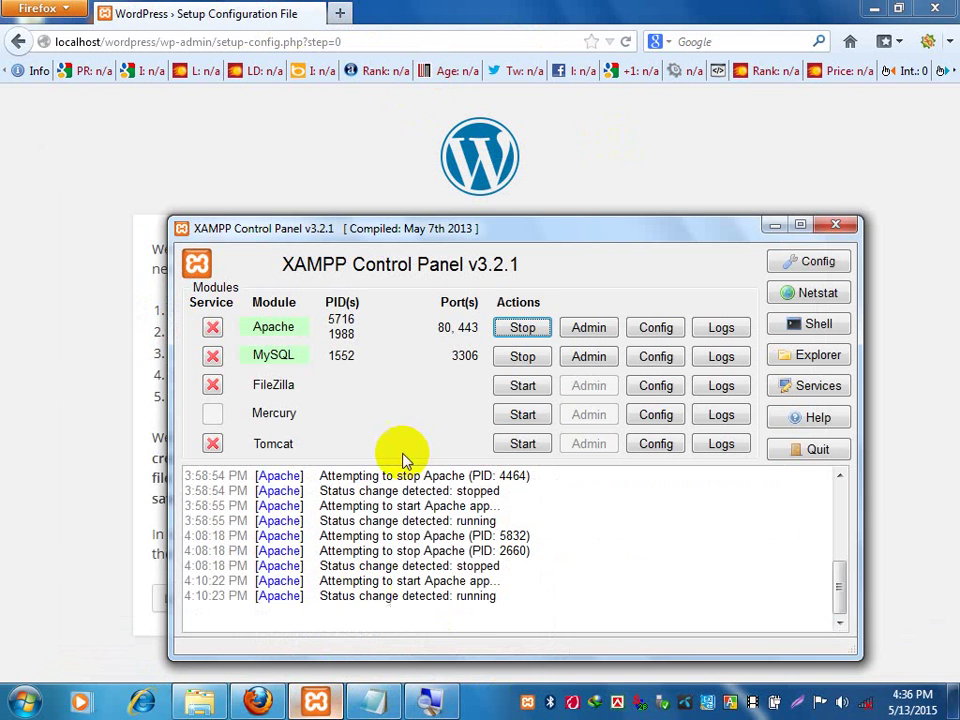
drag(534, 231, 547, 178)
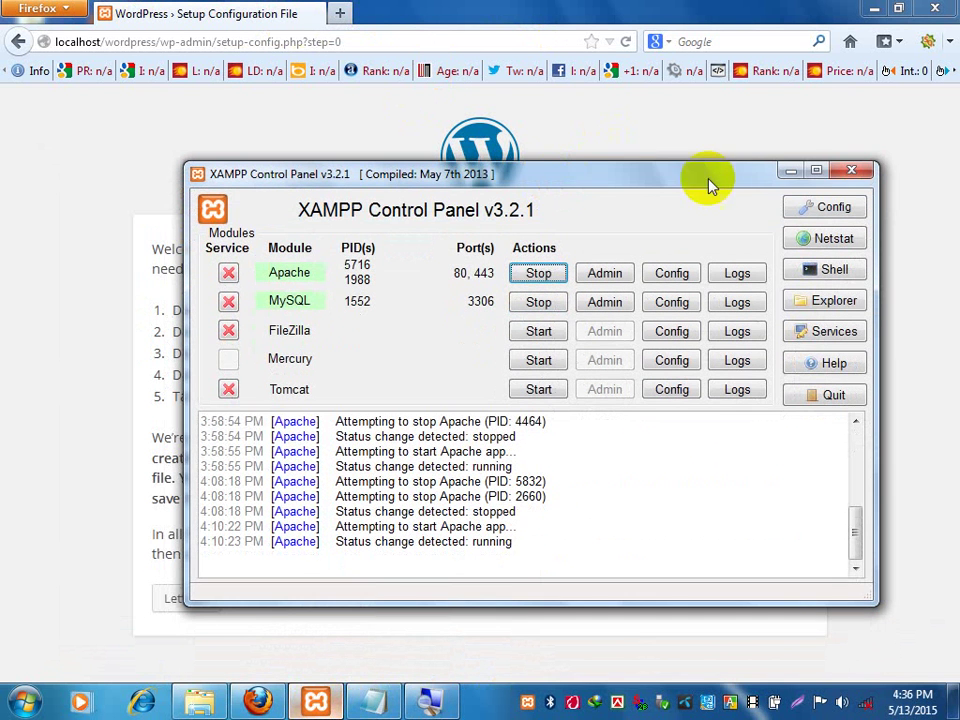
click(853, 170)
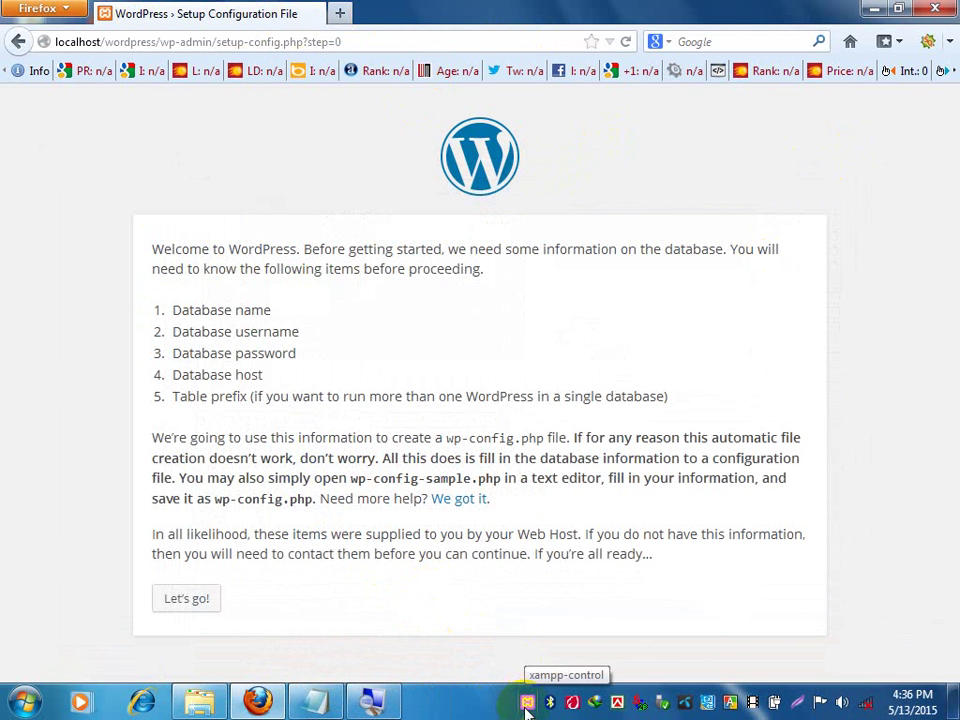
Turn off 'Always show all icons and notifications' in the taskbar notification area settings.
right_click(462, 705)
click(478, 703)
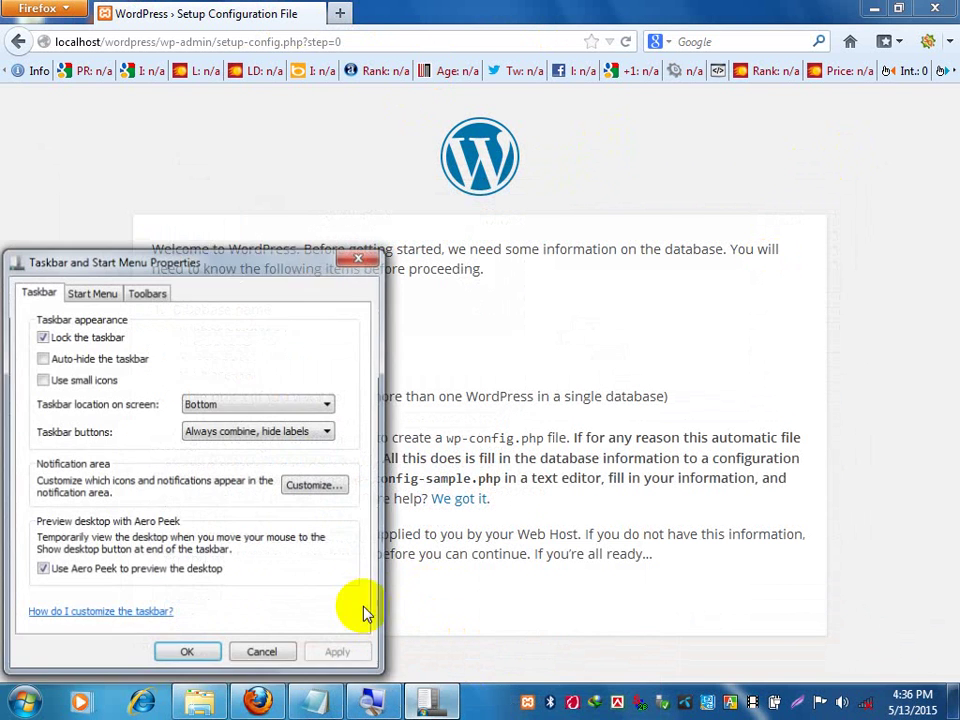
click(288, 488)
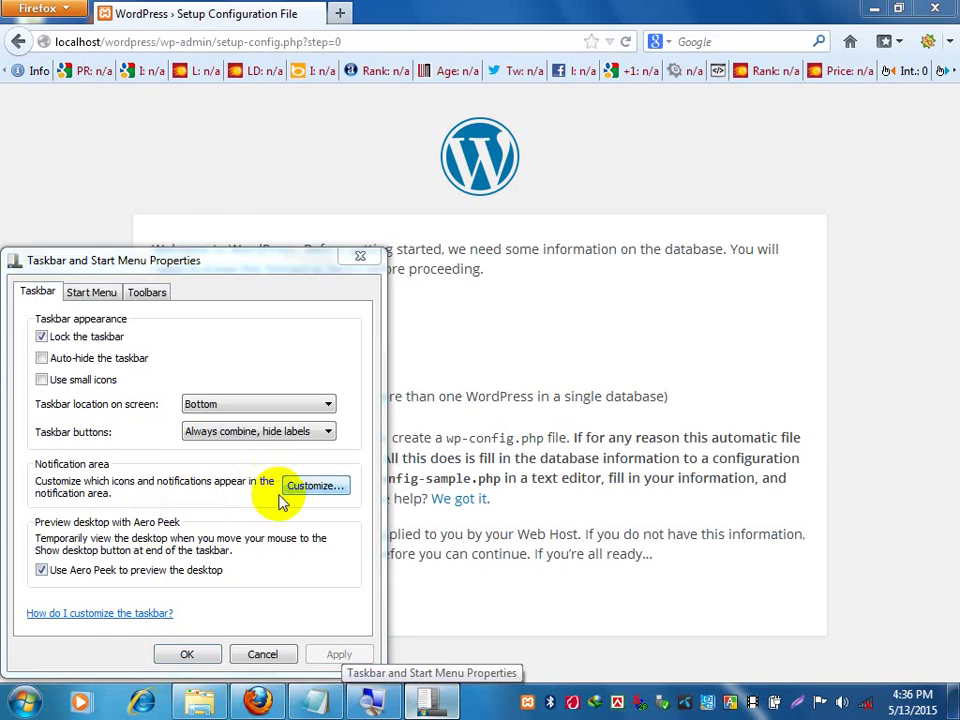
click(216, 620)
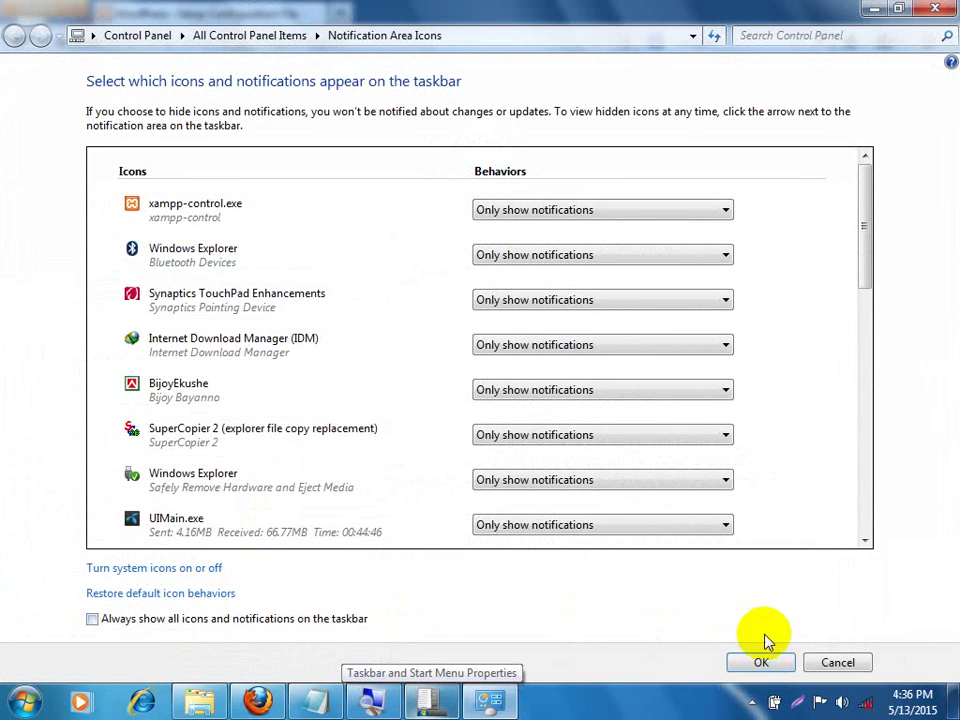
click(772, 662)
click(207, 652)
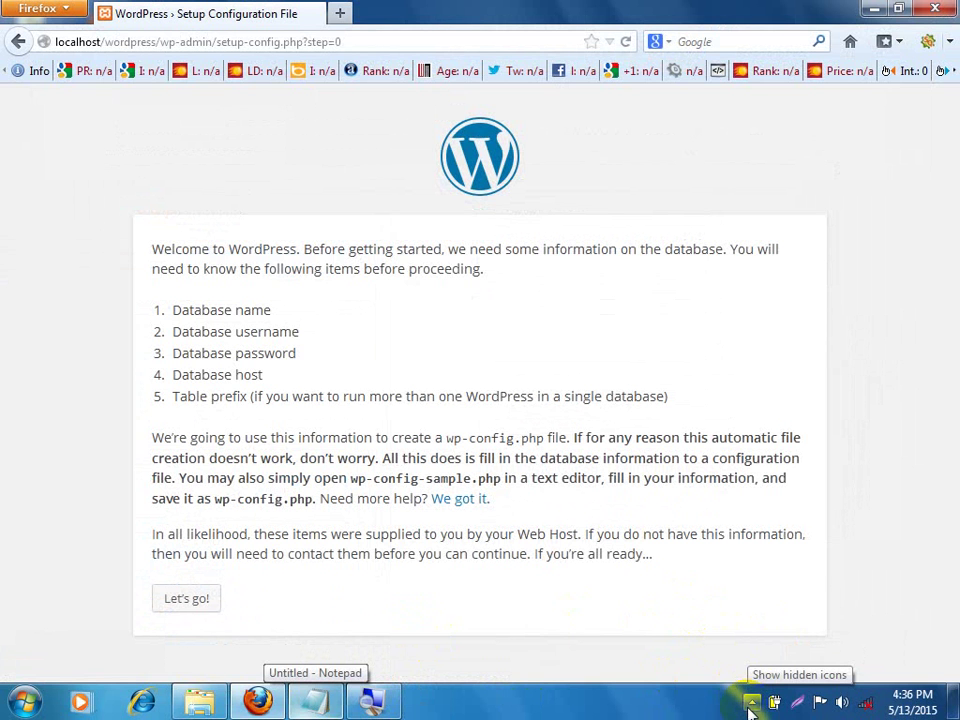
Restore the XAMPP Control Panel from the hidden tray icons and nudge it up-left.
click(751, 703)
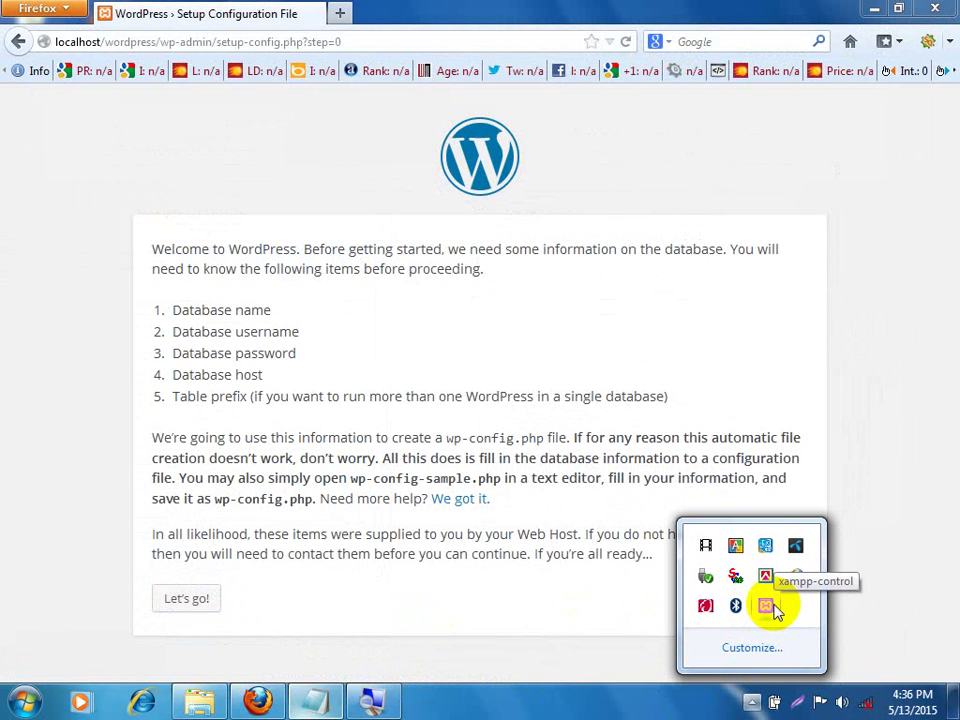
click(767, 607)
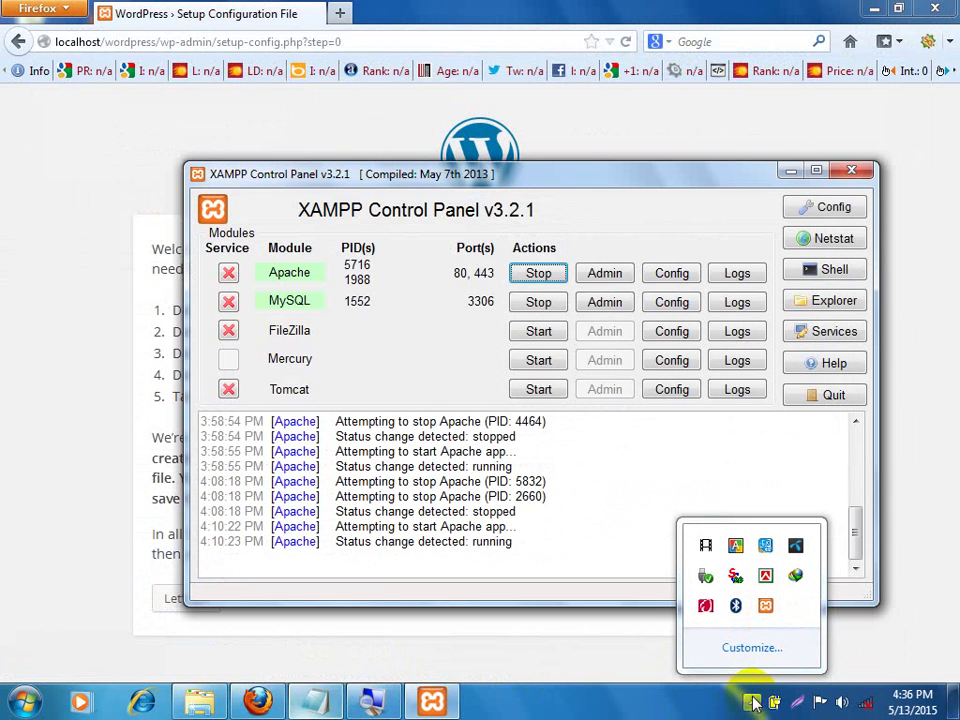
click(754, 703)
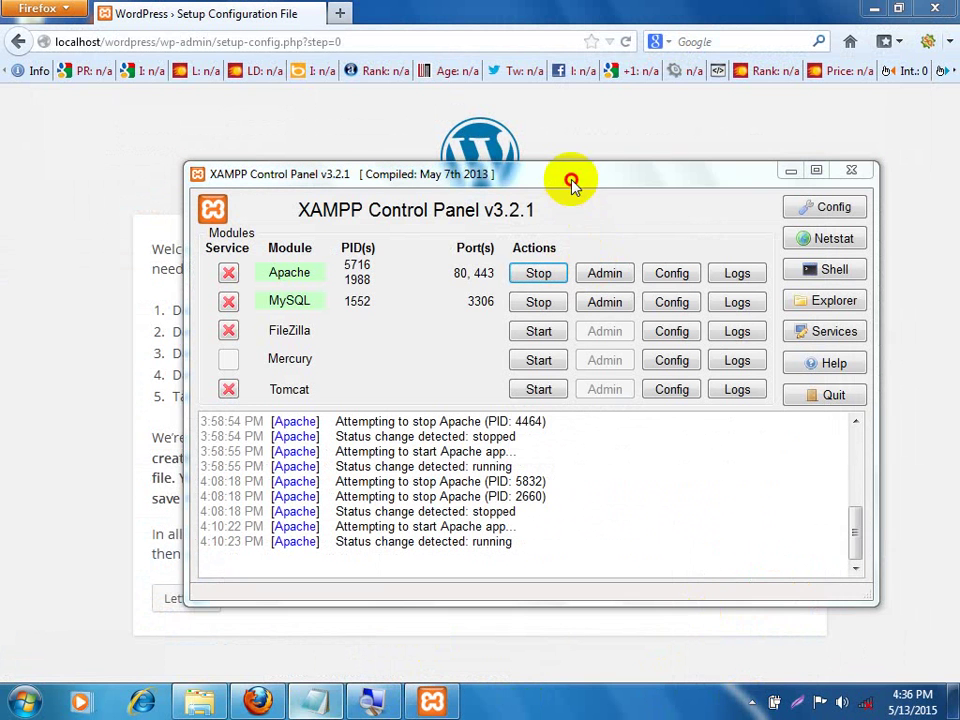
drag(572, 184, 548, 163)
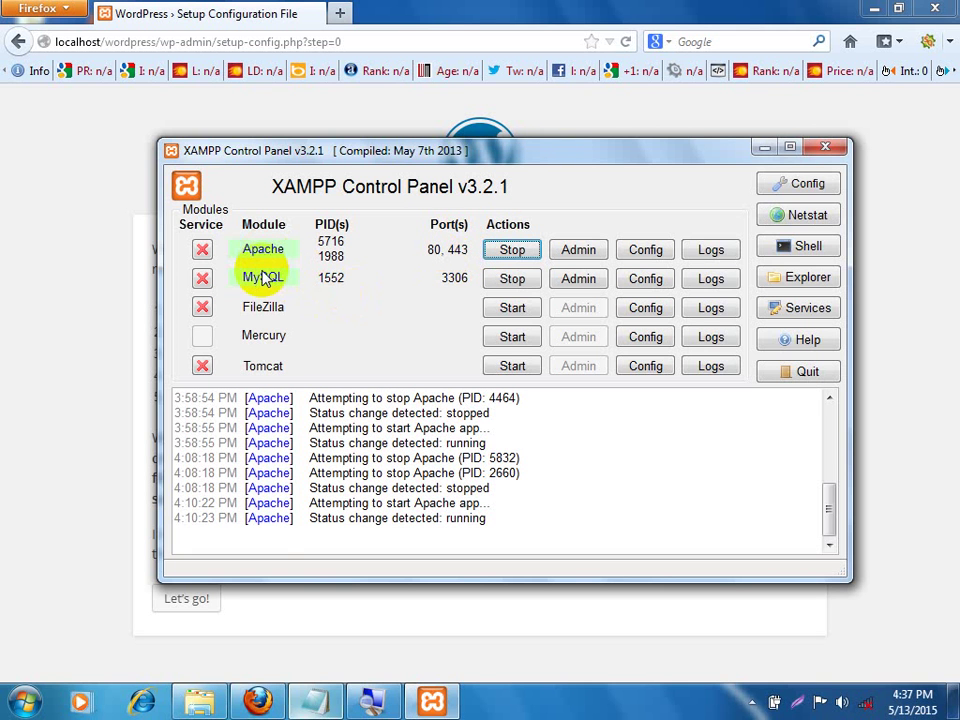
Magnify the screen to 200% with Magnifier, then return to 100%.
click(370, 700)
click(329, 569)
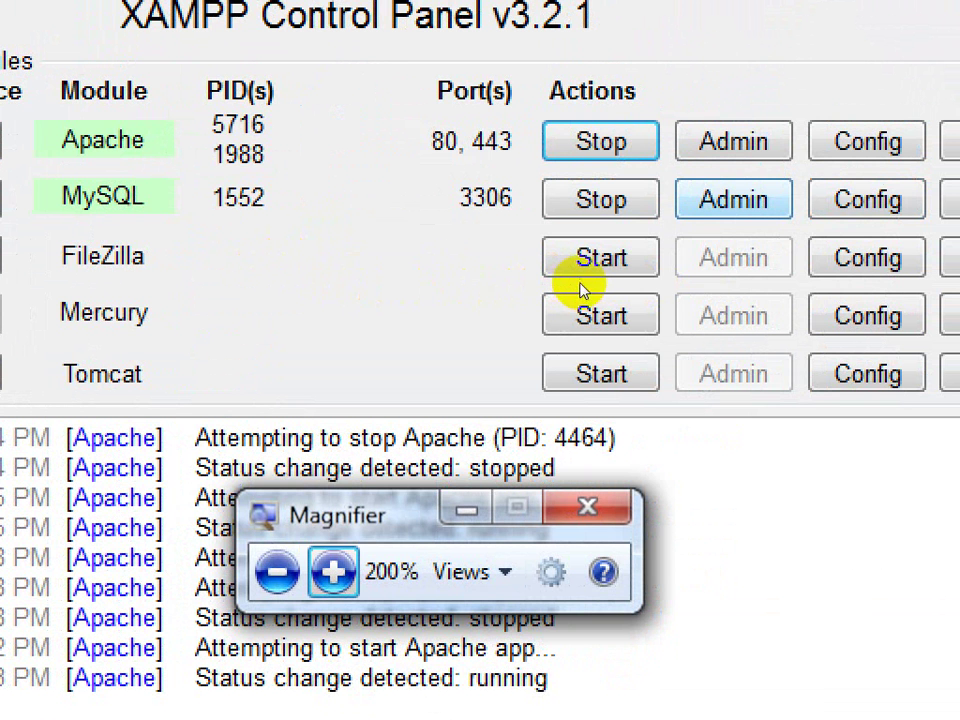
key(super+minus)
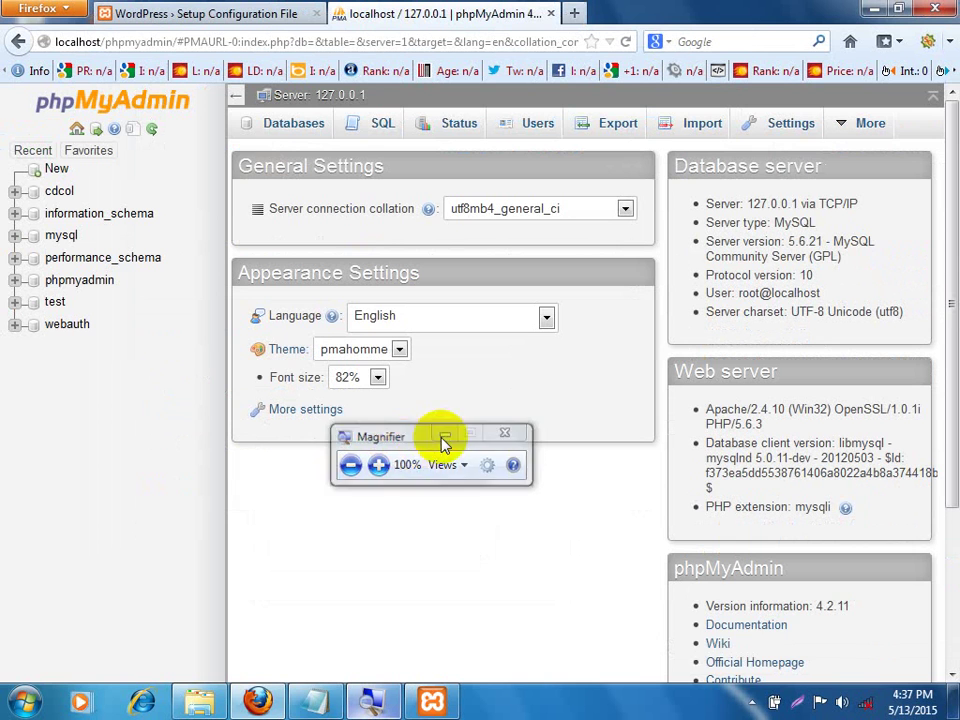
Put Magnifier away and show phpMyAdmin's Databases page with its seven databases.
click(445, 437)
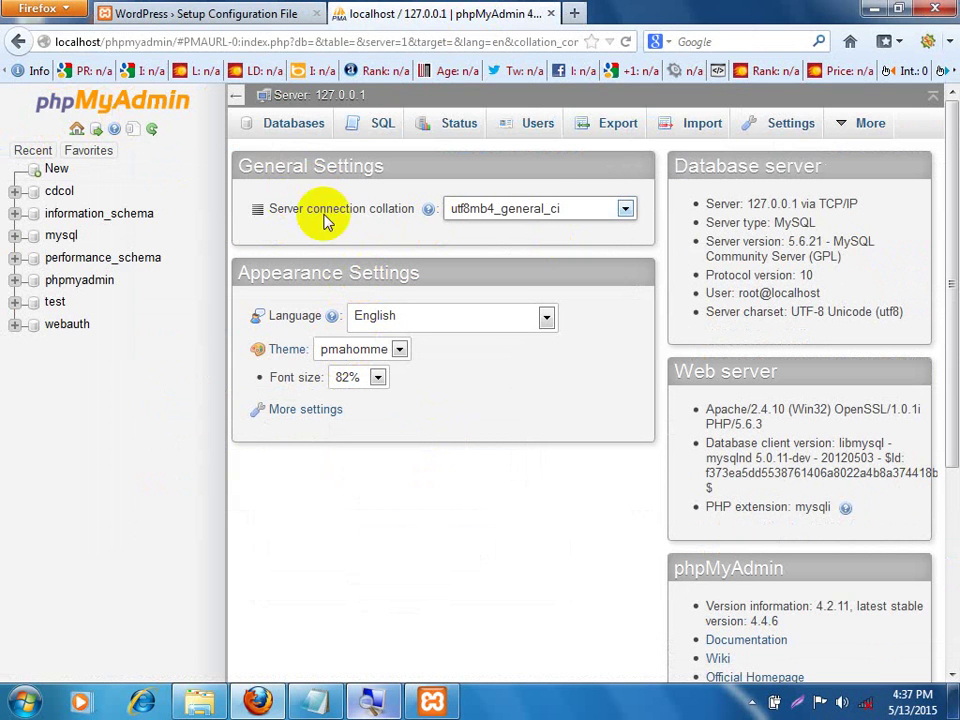
click(295, 123)
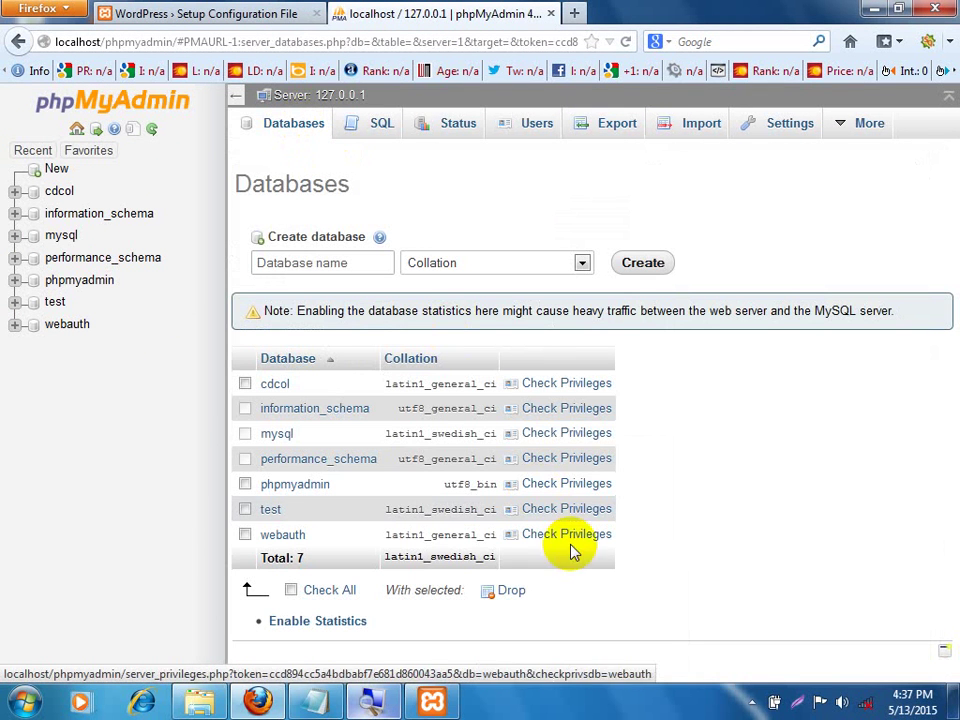
right_click(608, 702)
Re-enable 'Always show all icons and notifications' and close Taskbar Properties.
click(628, 703)
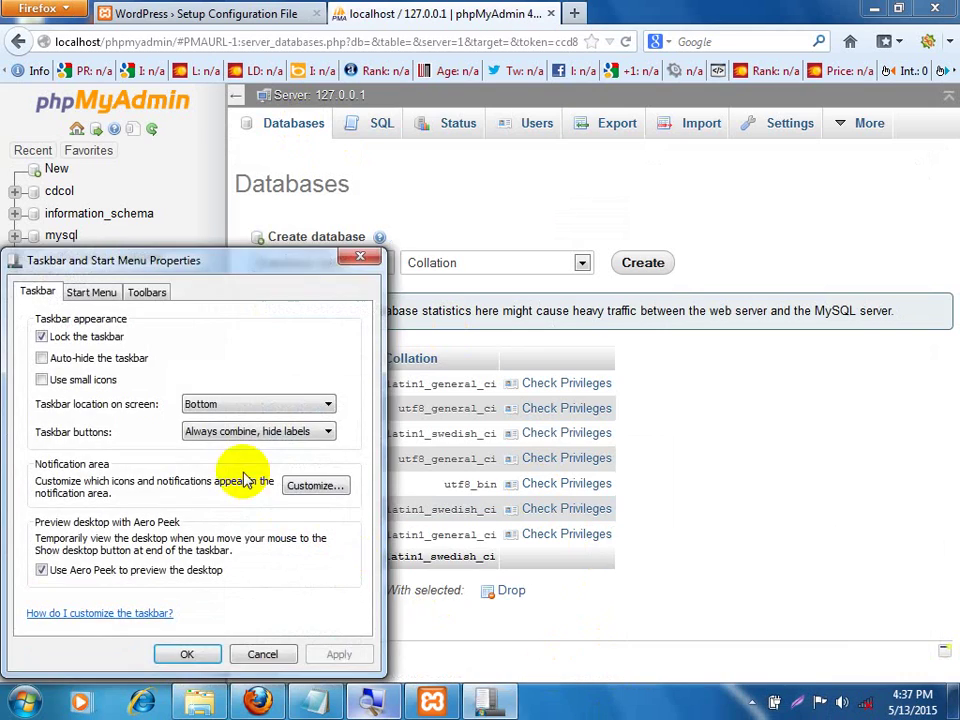
click(308, 484)
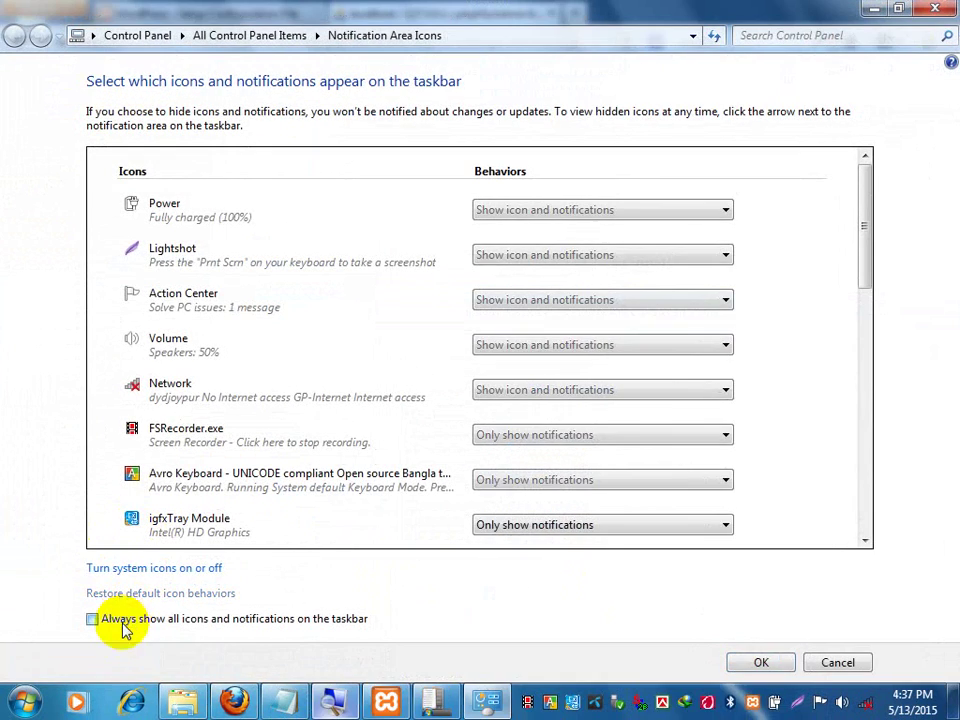
click(120, 620)
click(761, 662)
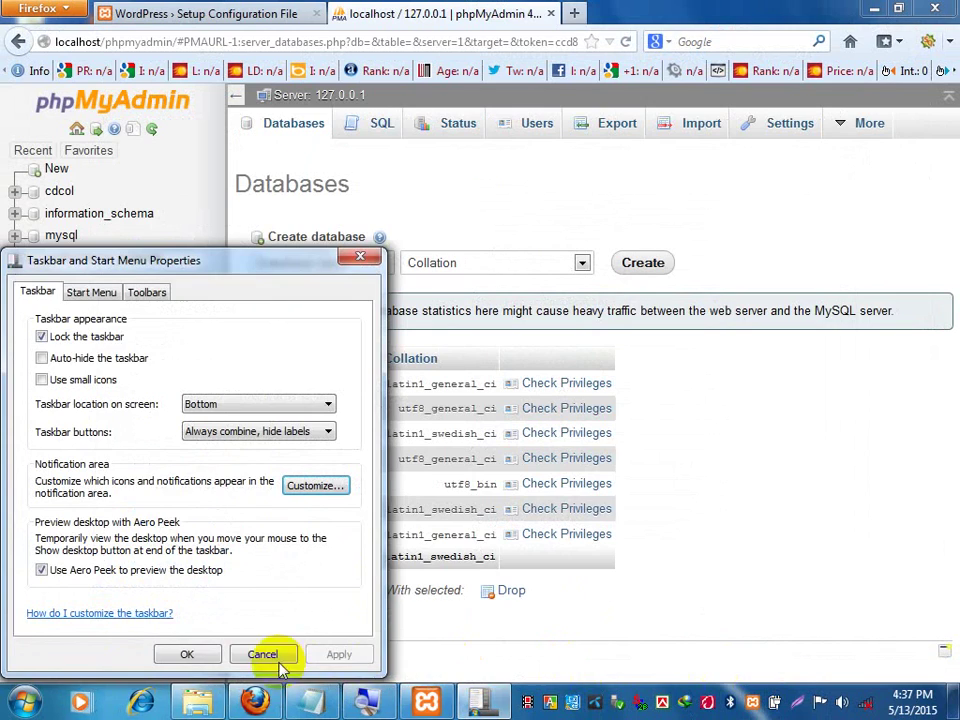
click(187, 654)
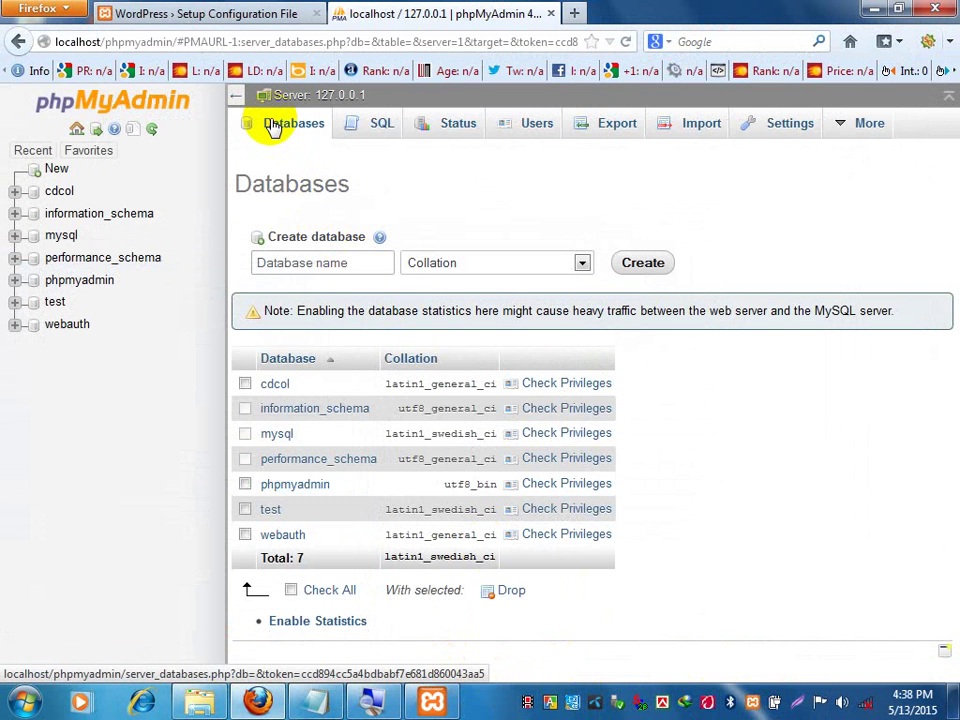
Check the Database name note, then enter dyd in phpMyAdmin's new database name field.
key(alt+Tab)
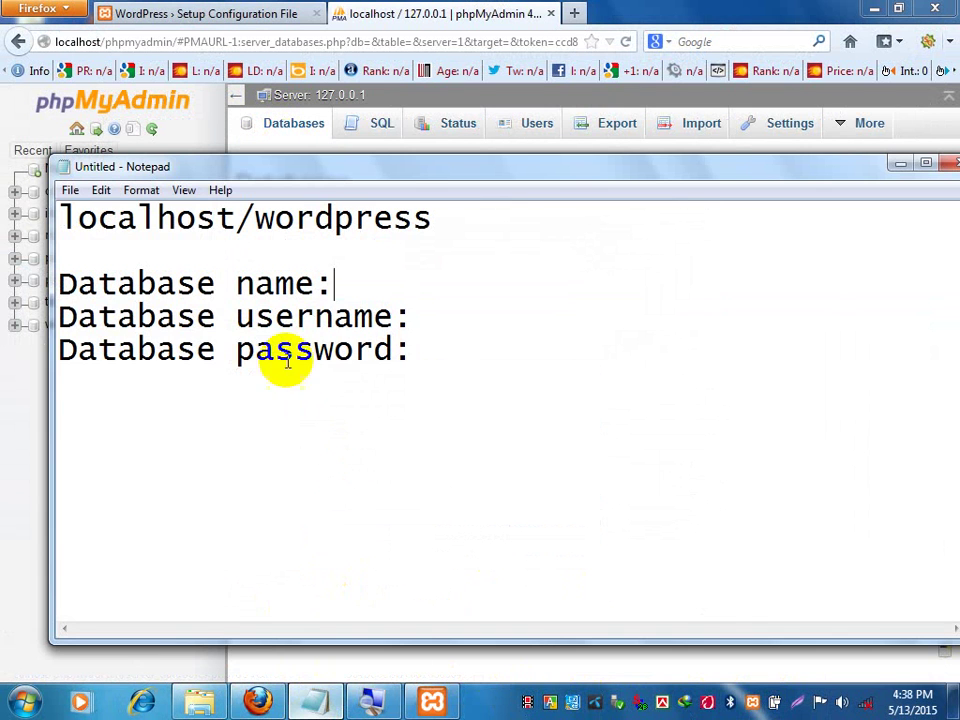
drag(336, 290, 52, 265)
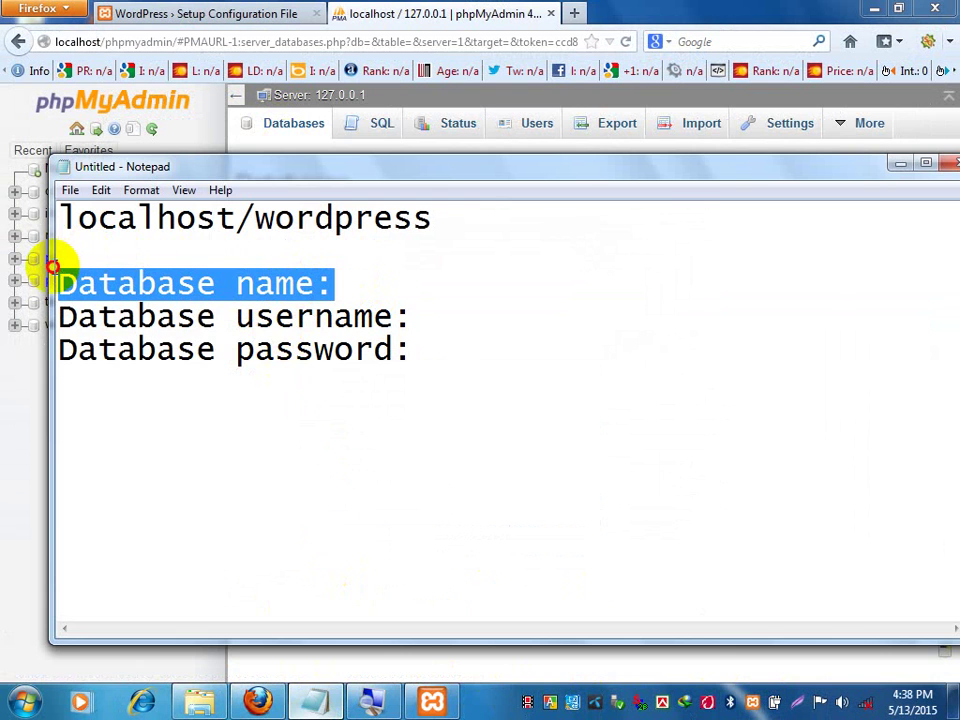
click(424, 5)
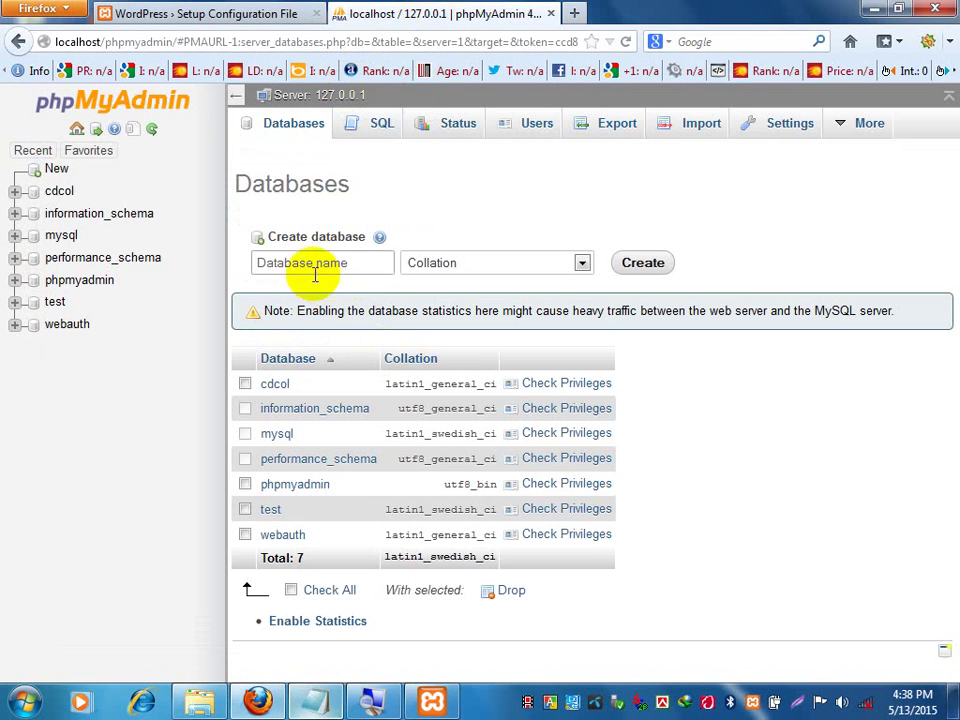
click(283, 263)
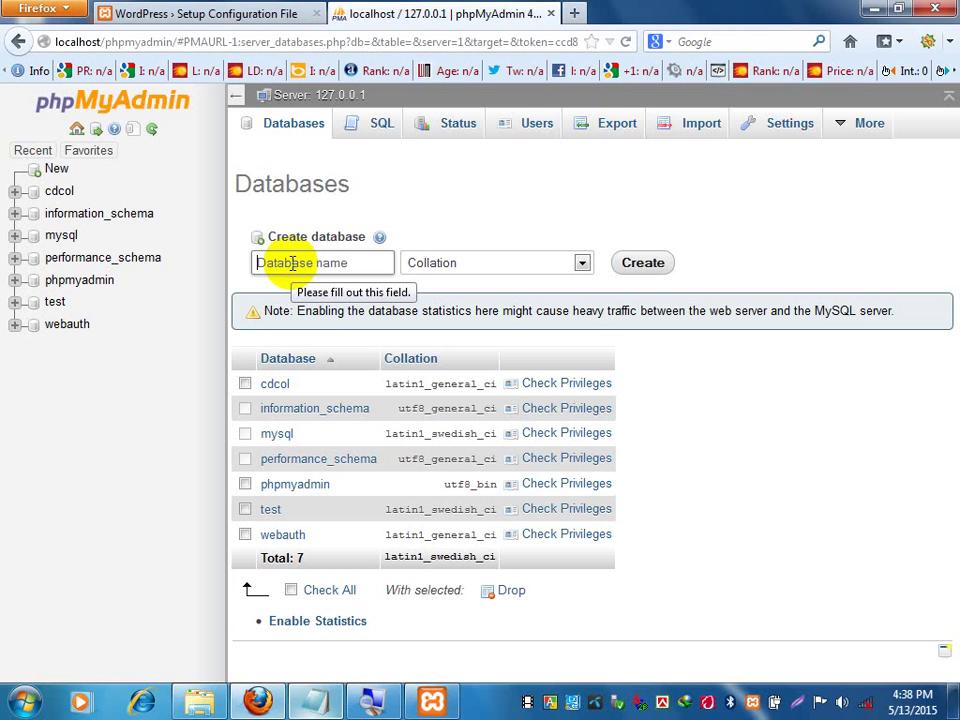
text(dyd)
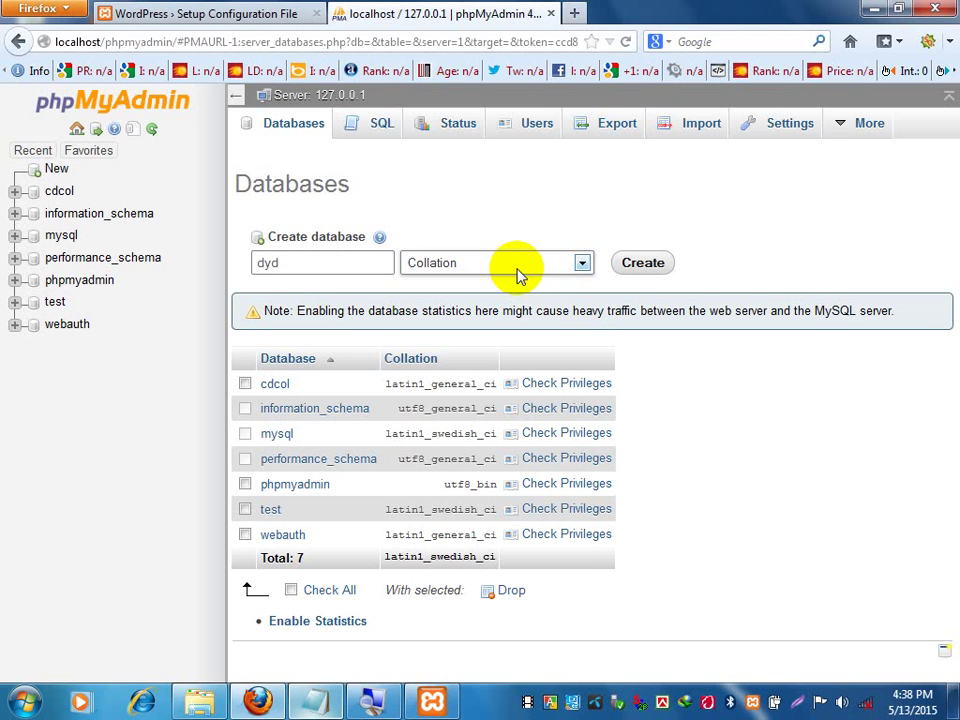
Try utf8_general_ci, reset the collation to default, and create the dyd database.
click(519, 268)
drag(590, 300, 590, 512)
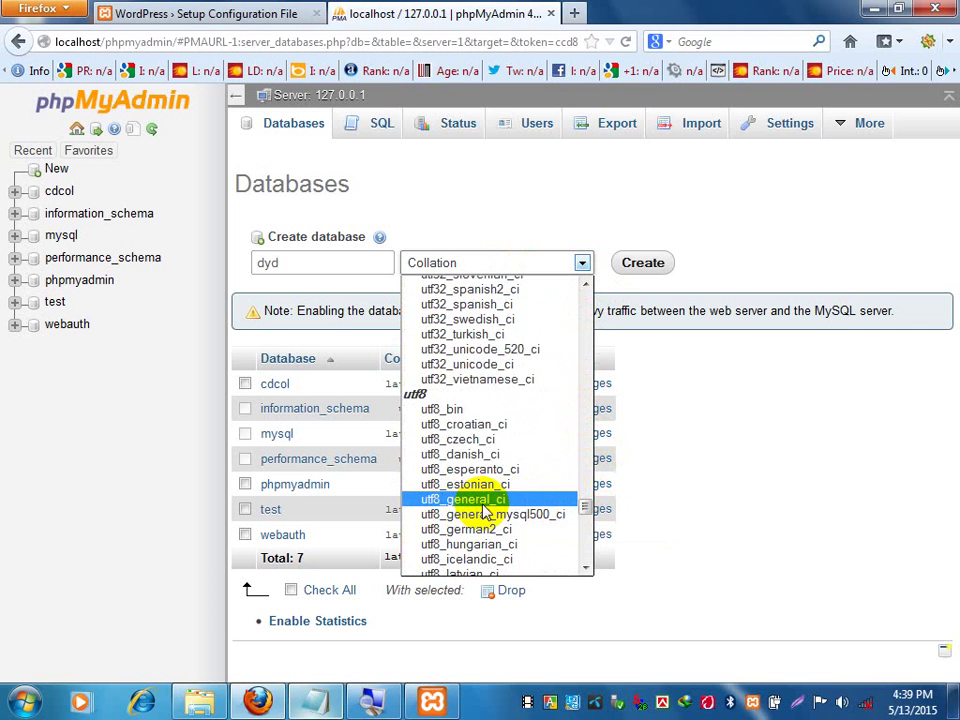
click(485, 501)
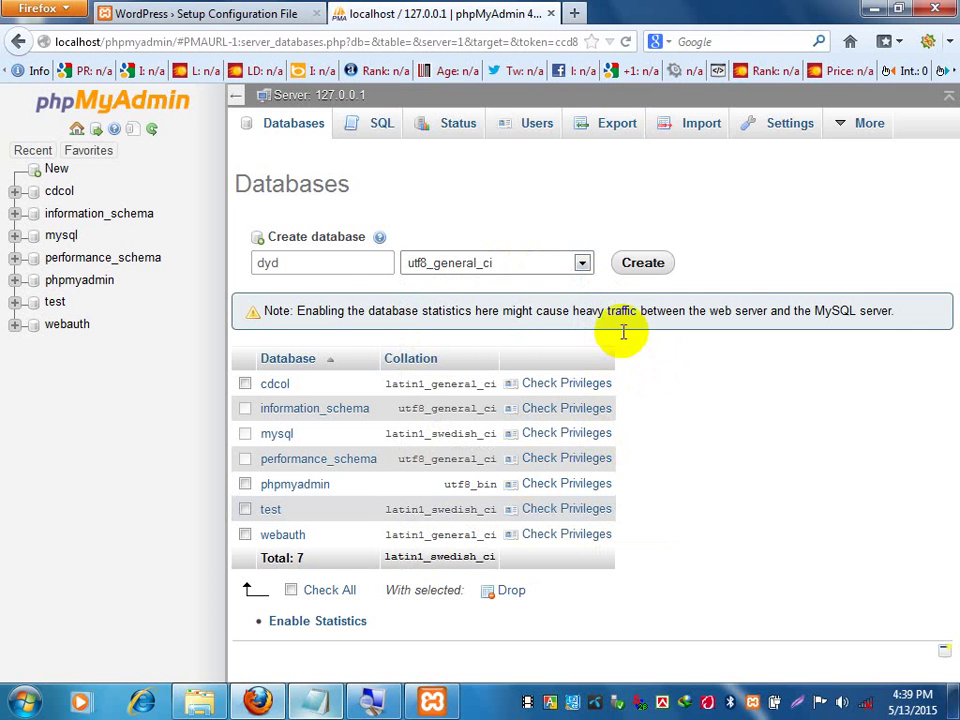
click(584, 262)
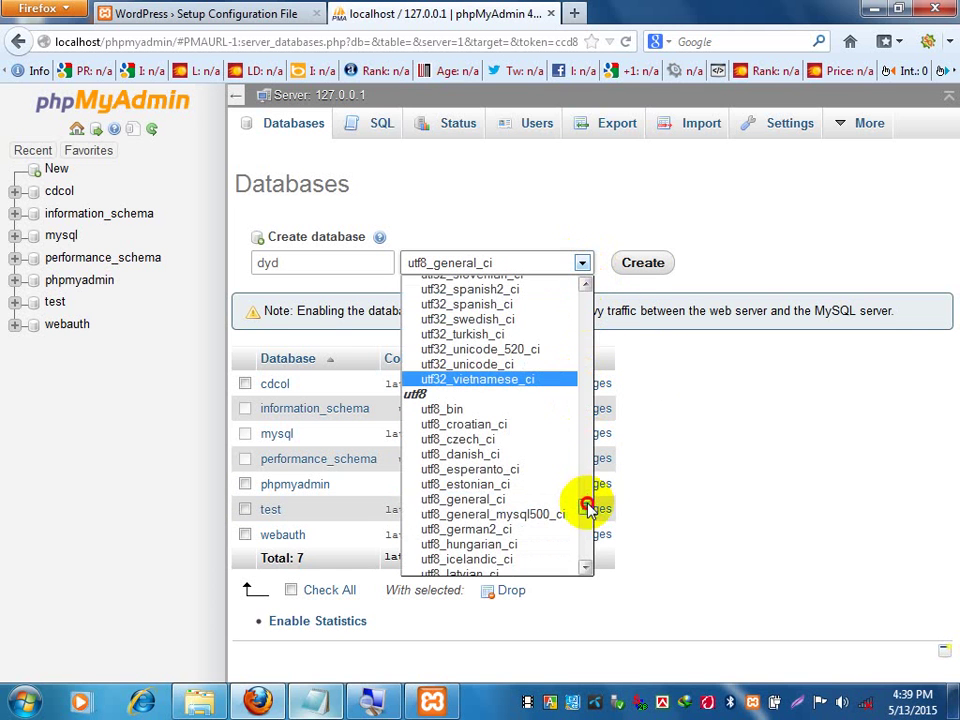
drag(585, 507, 583, 261)
click(560, 285)
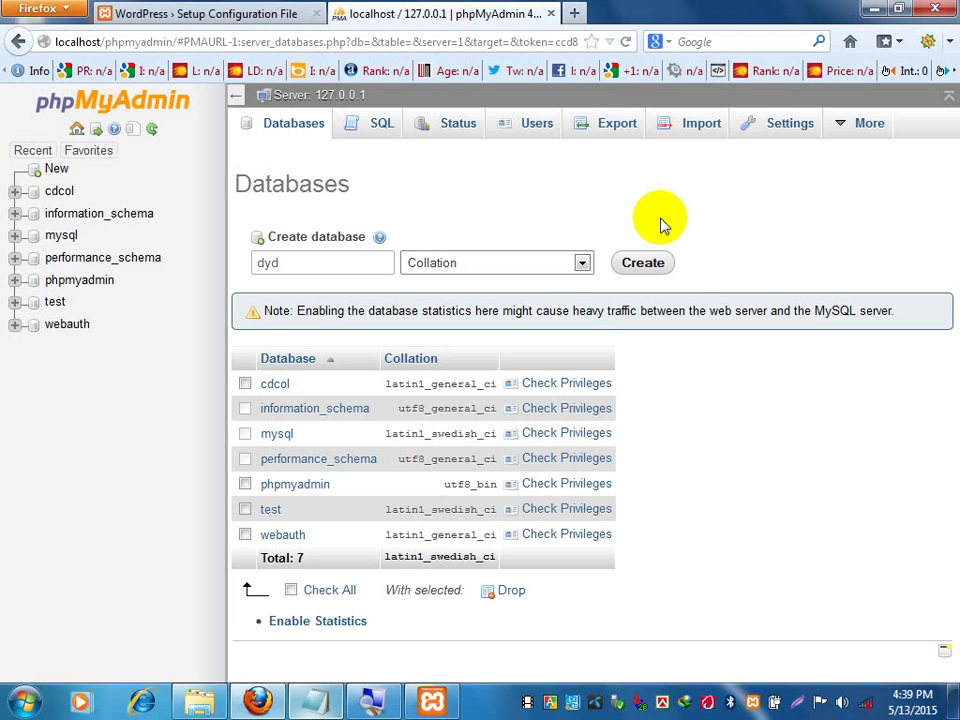
click(333, 267)
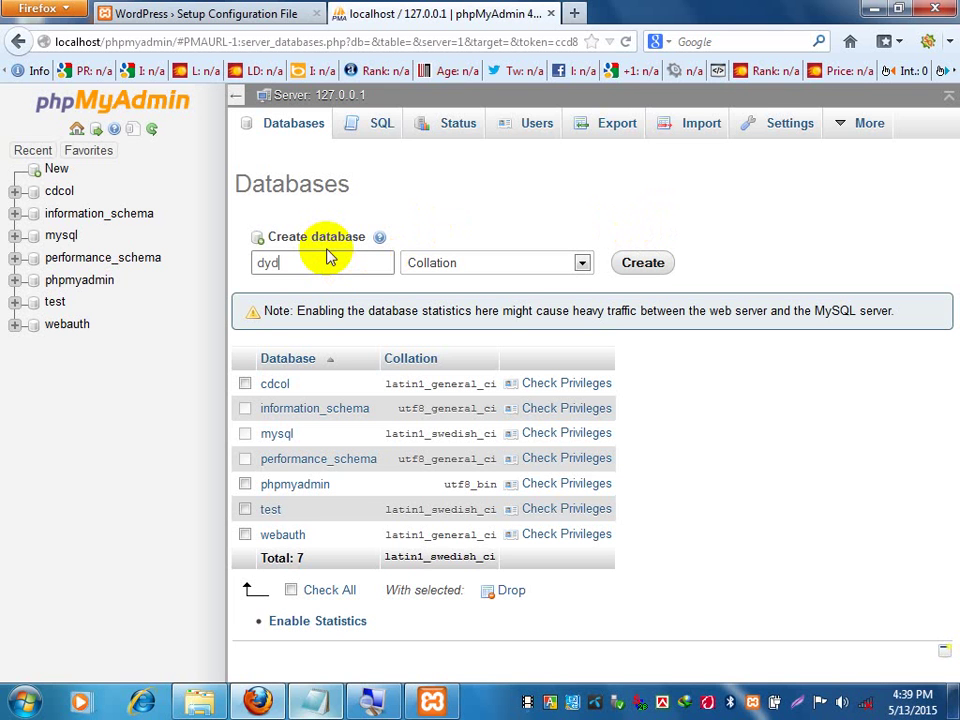
click(643, 263)
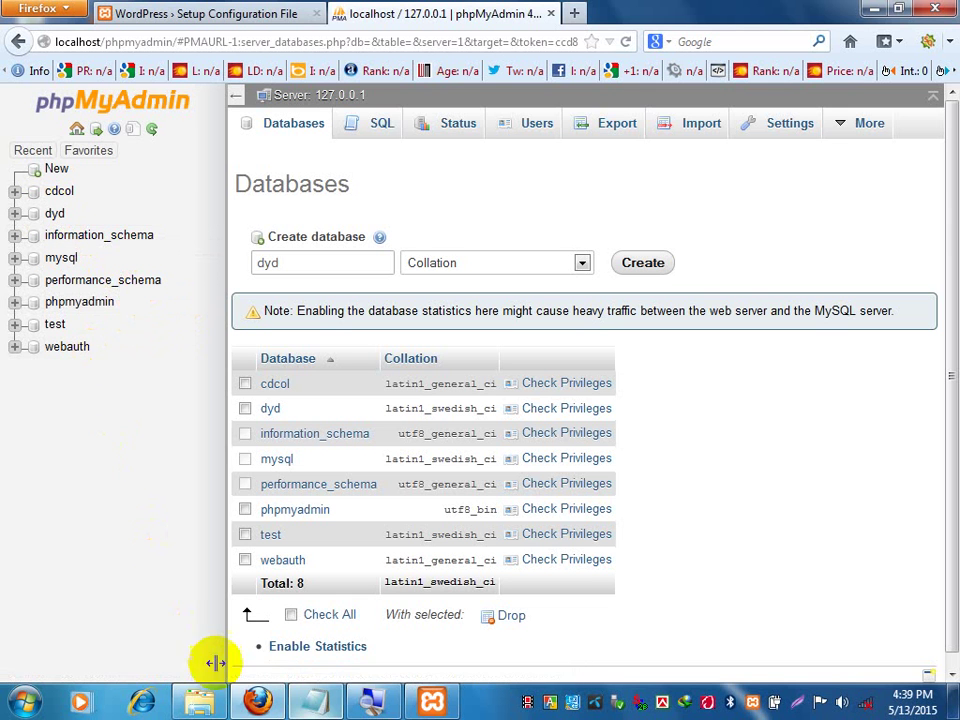
Record dyd after 'Database name:' in Notepad and return to phpMyAdmin's Databases page.
click(367, 700)
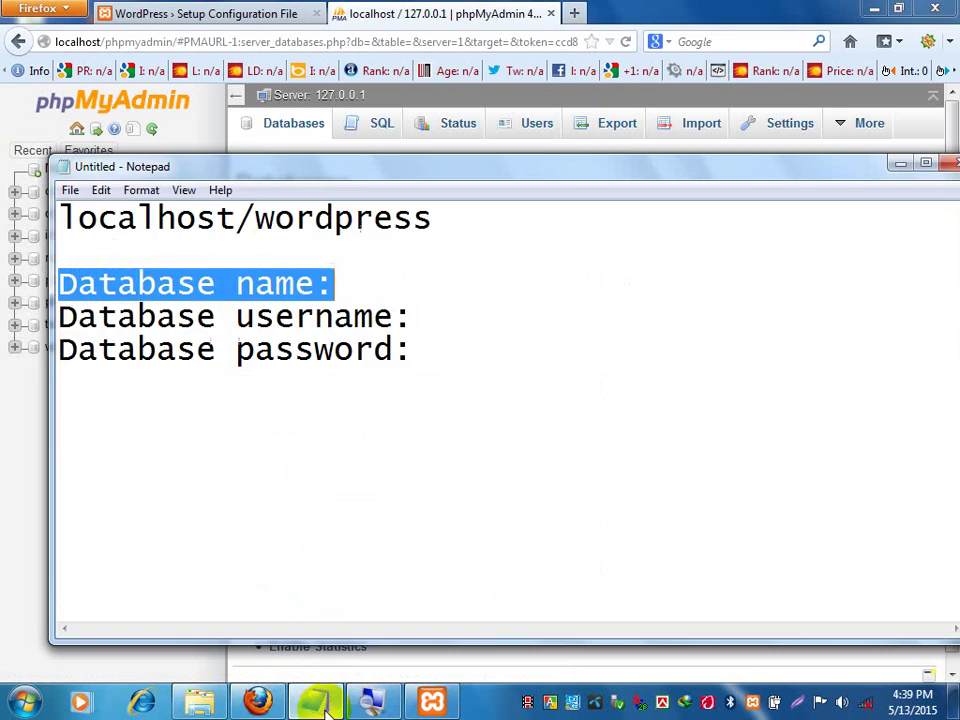
click(394, 278)
text(dyd)
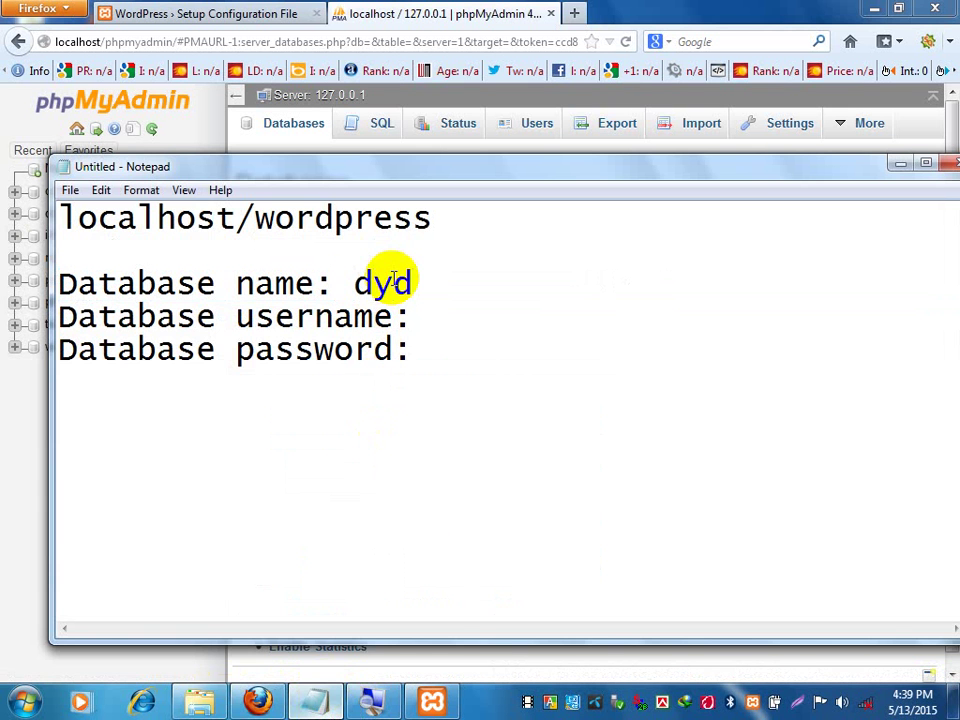
click(446, 317)
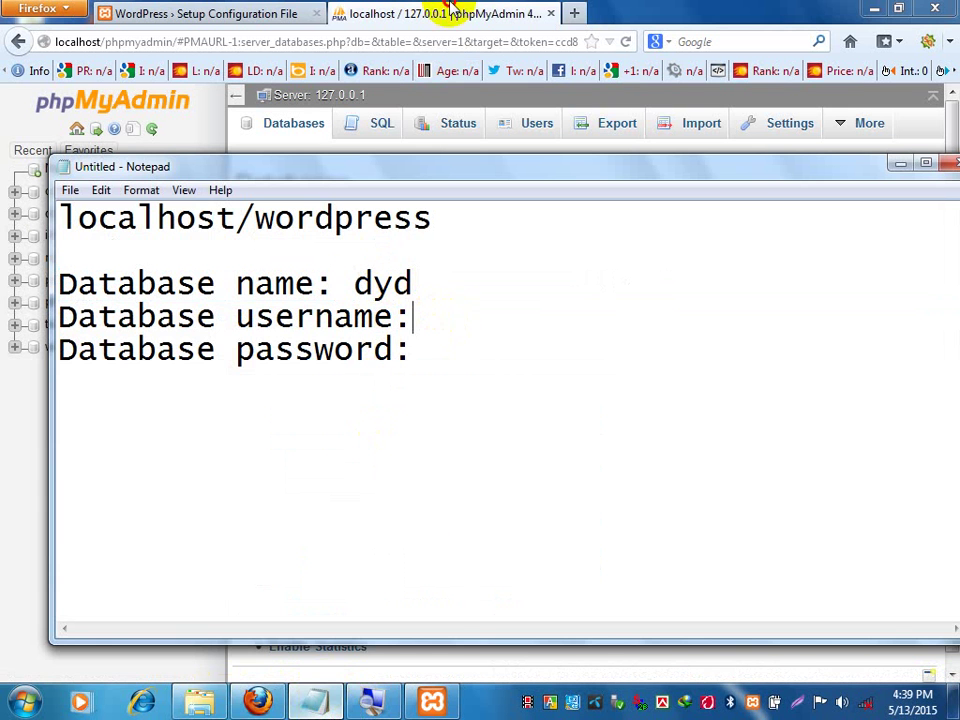
click(553, 19)
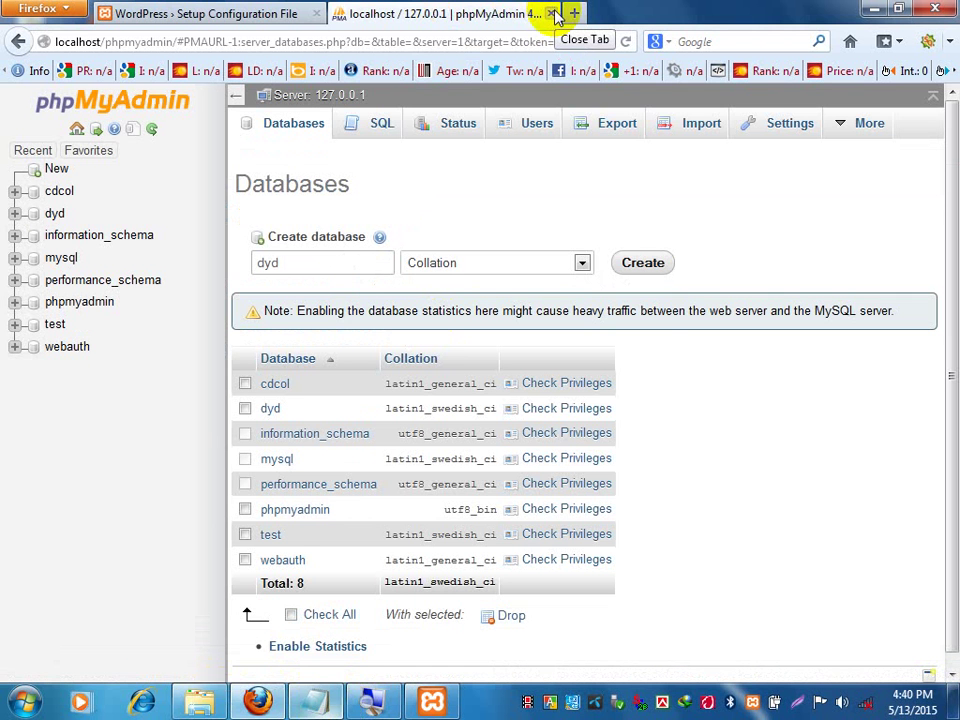
Close phpMyAdmin, review the Database name and username requirements, then bring the Notepad notes forward.
click(551, 14)
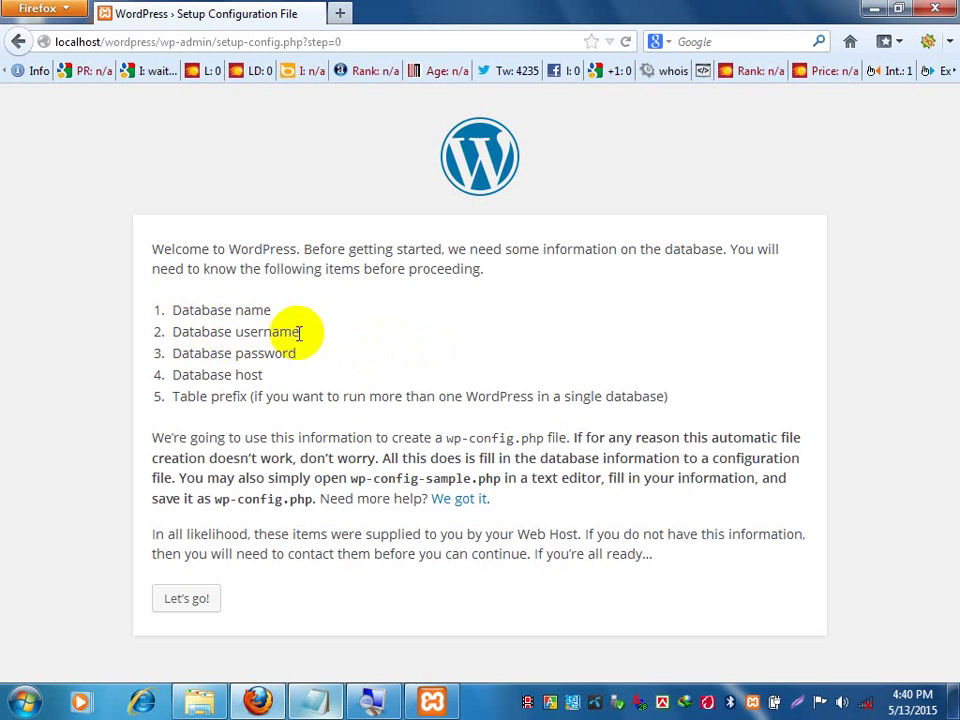
drag(299, 333, 157, 340)
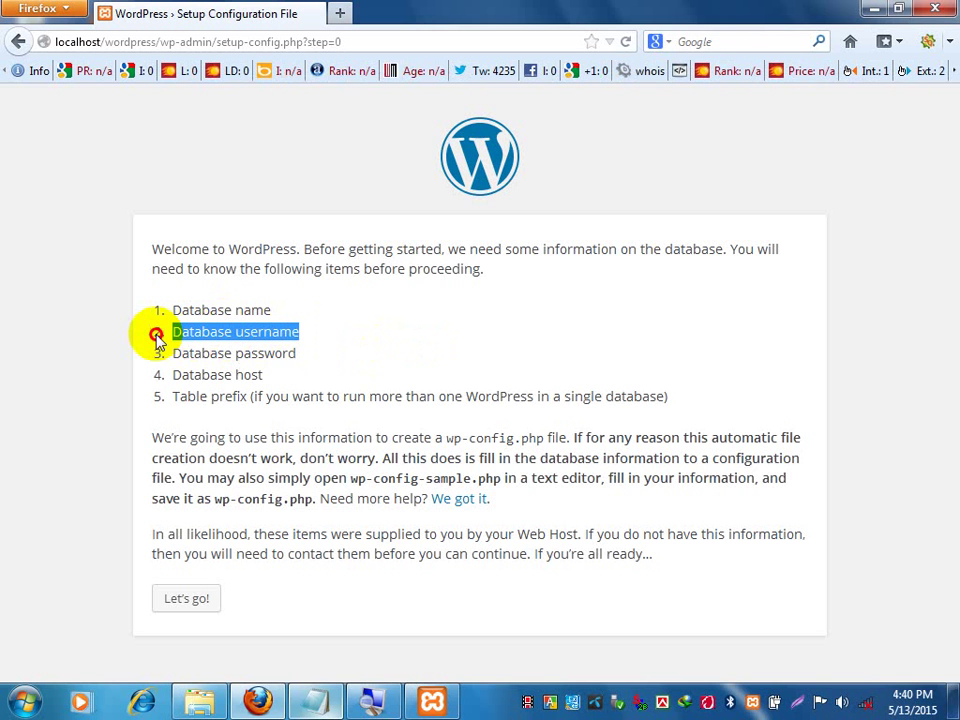
click(199, 332)
drag(300, 334, 210, 328)
drag(289, 315, 150, 318)
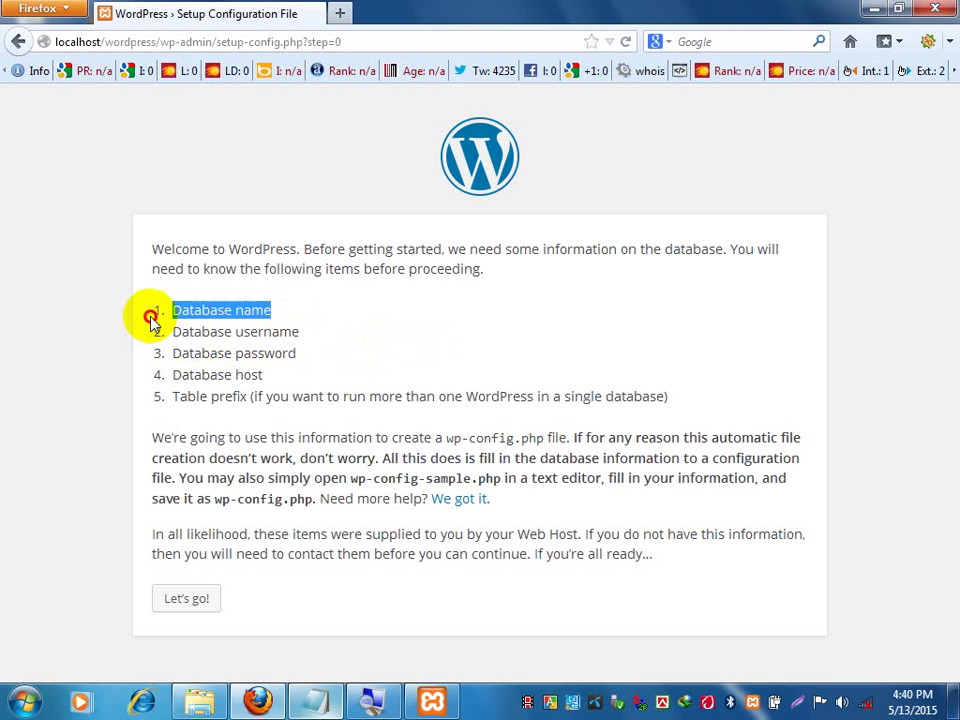
click(253, 329)
drag(300, 333, 171, 326)
click(189, 332)
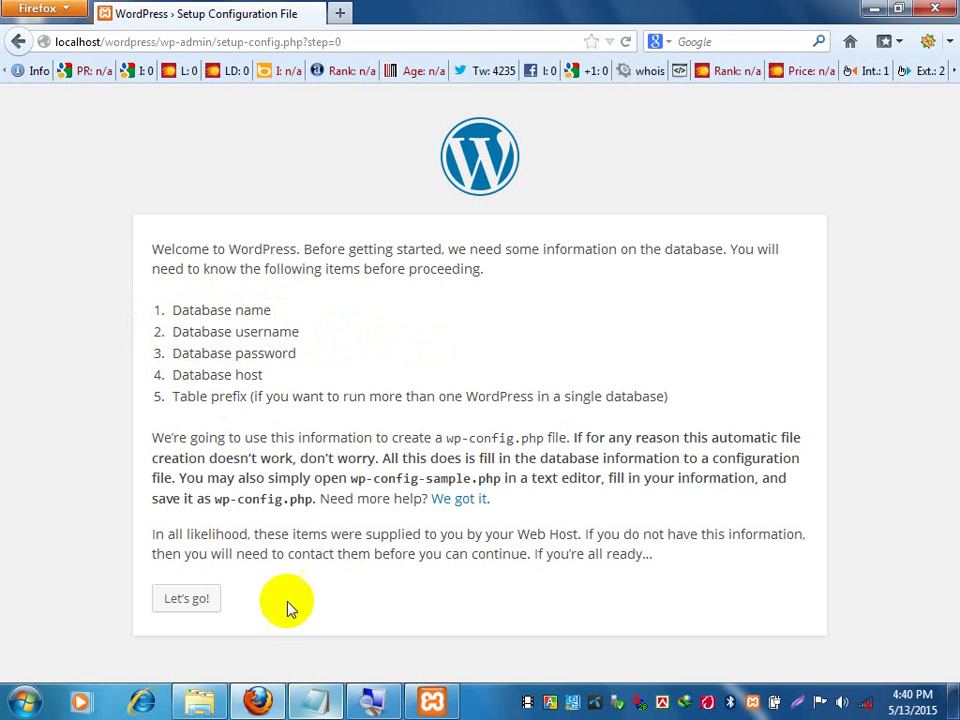
click(322, 700)
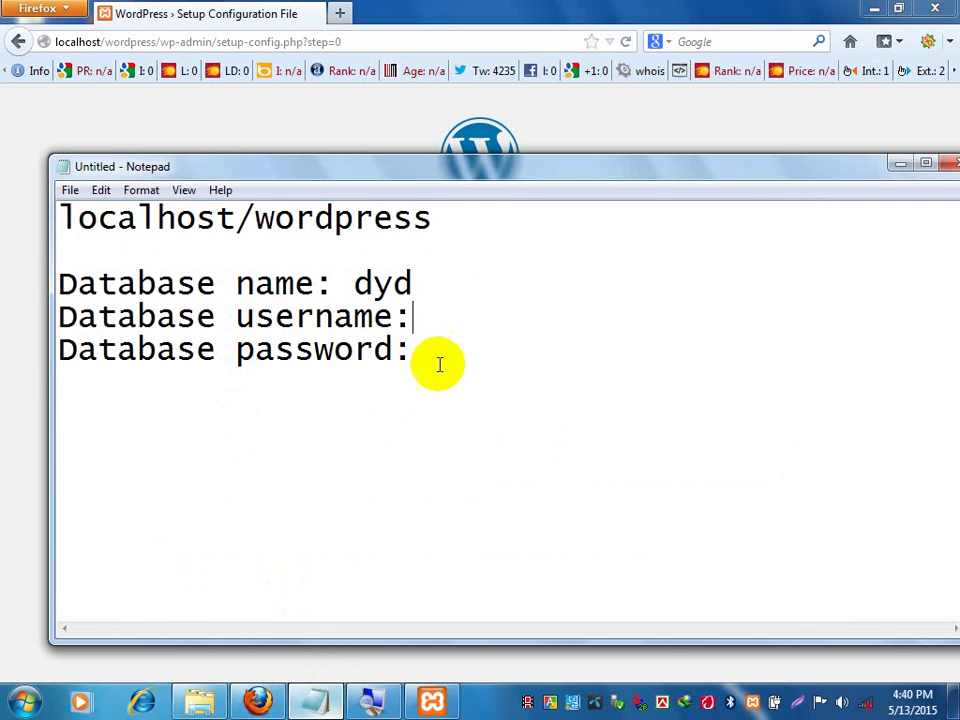
Write root after 'Database username:' in the notes and delete the 'Database password:' line.
click(482, 306)
text(root)
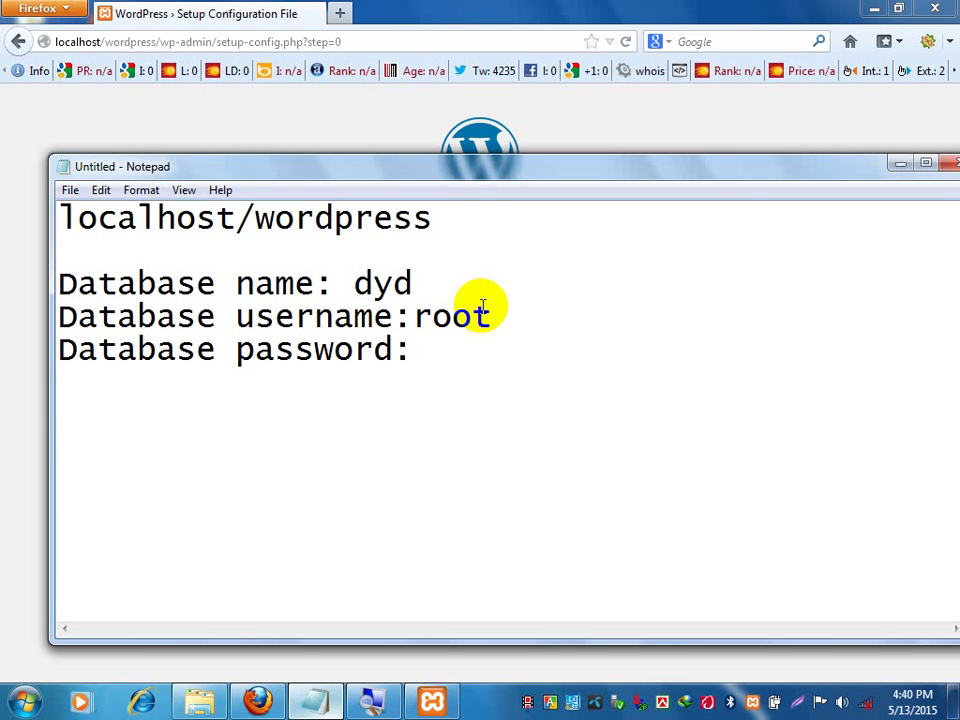
click(489, 339)
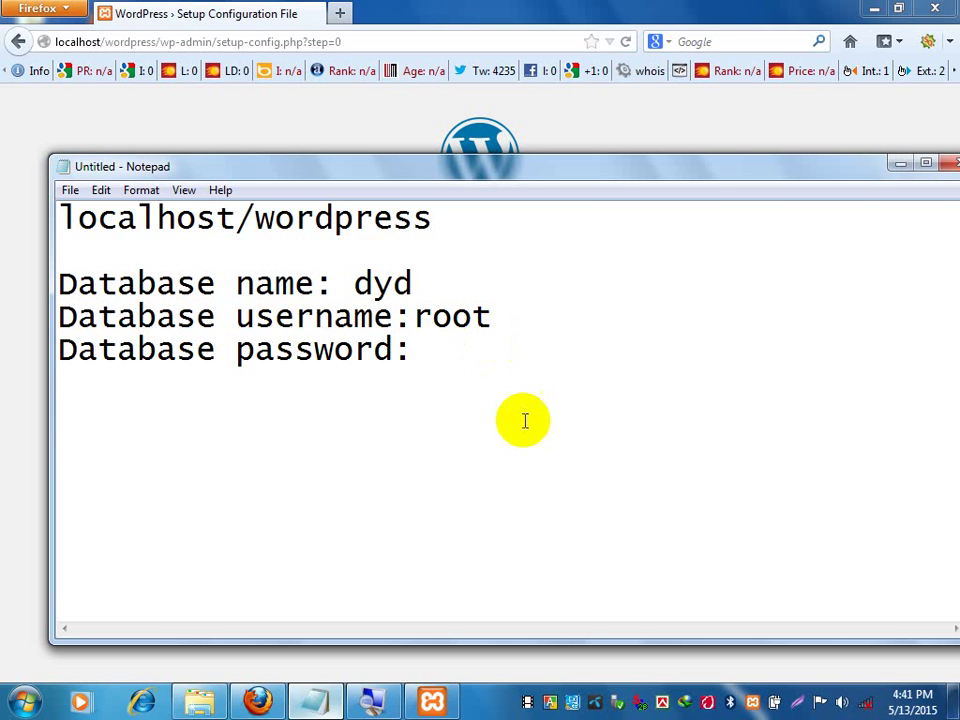
drag(490, 317, 47, 347)
key(BackSpace)
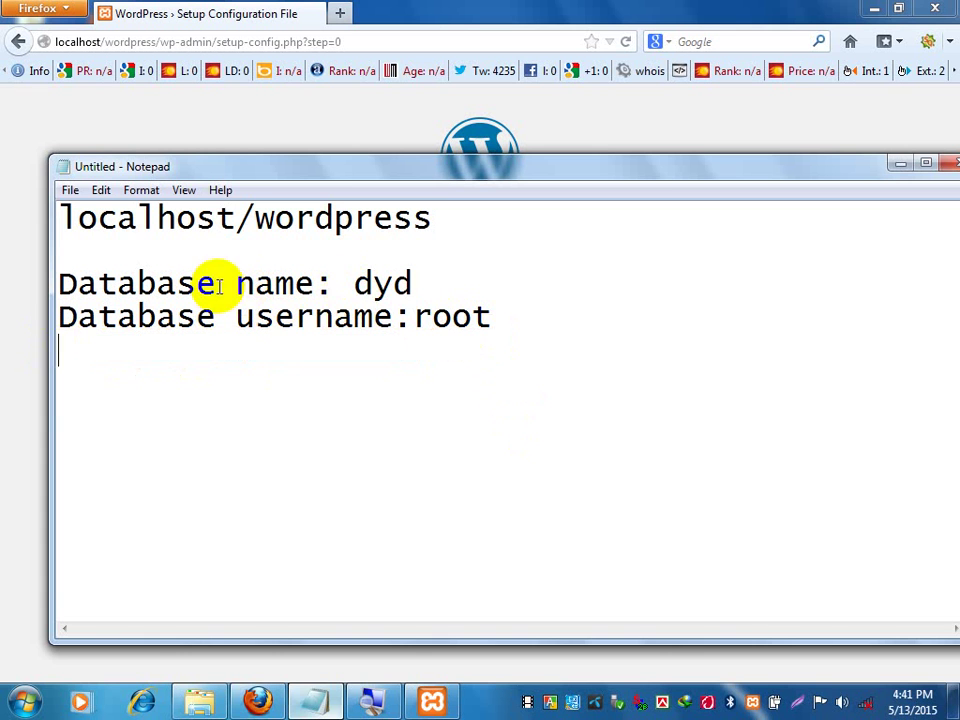
click(436, 280)
click(418, 317)
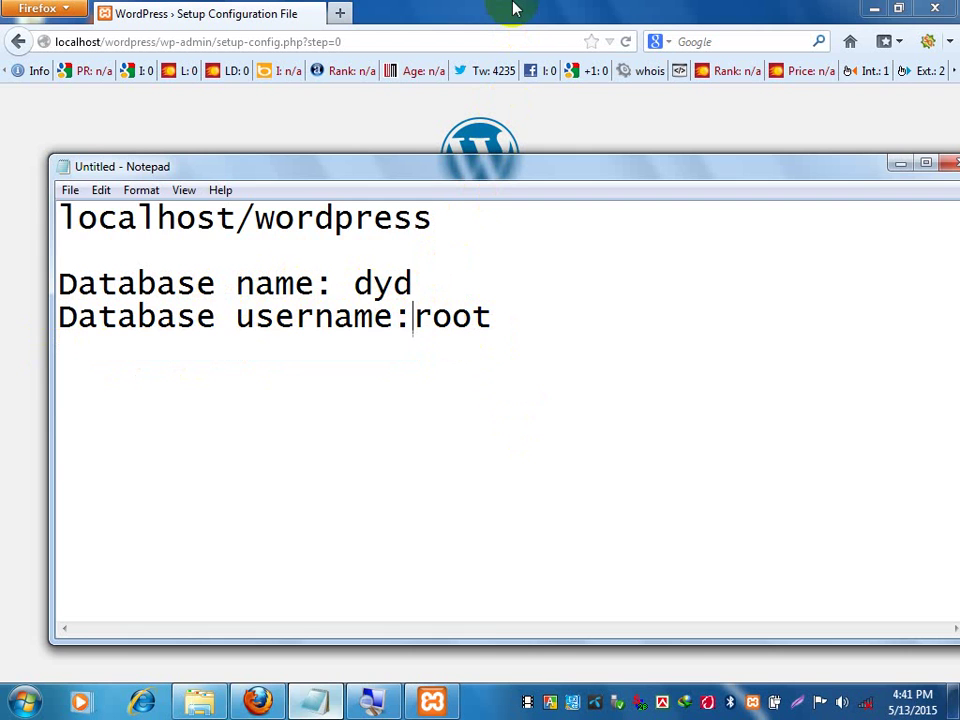
click(513, 9)
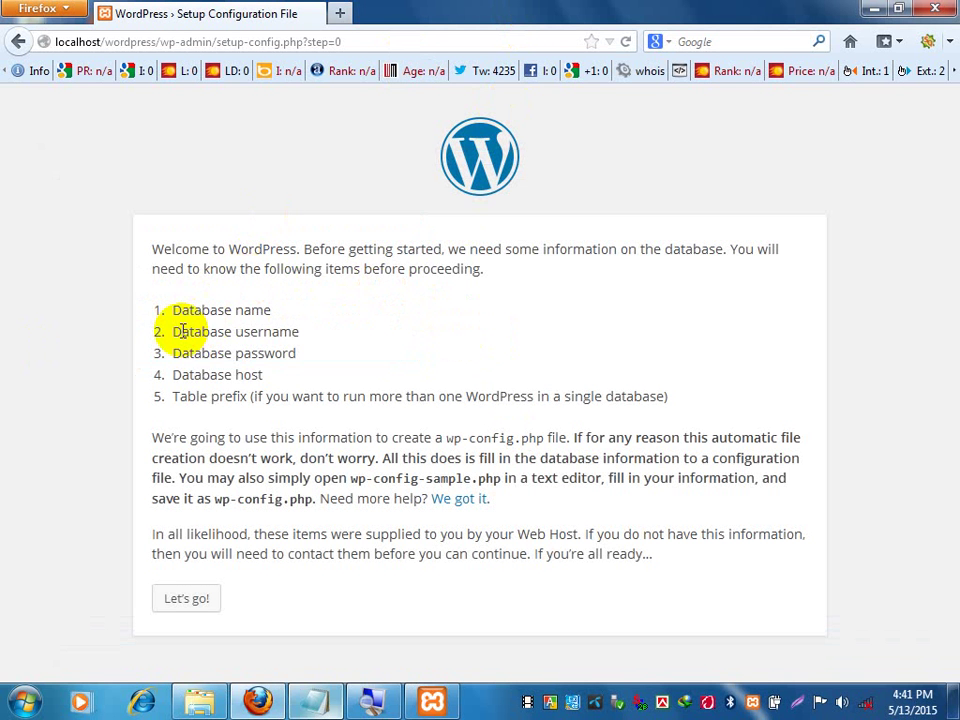
drag(170, 312, 256, 392)
click(278, 380)
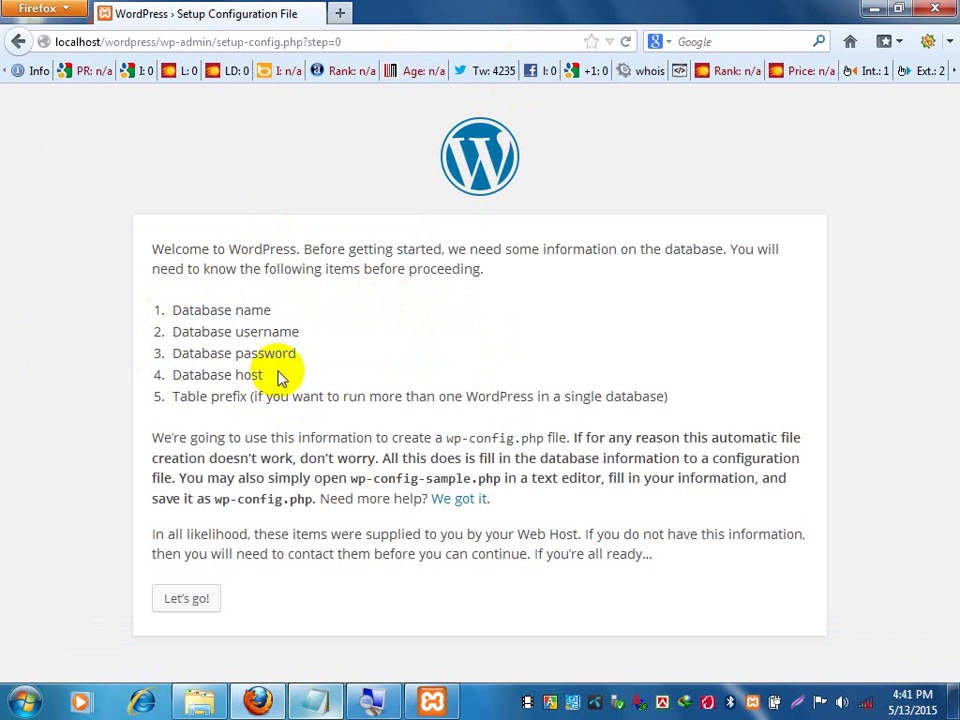
drag(302, 332, 173, 310)
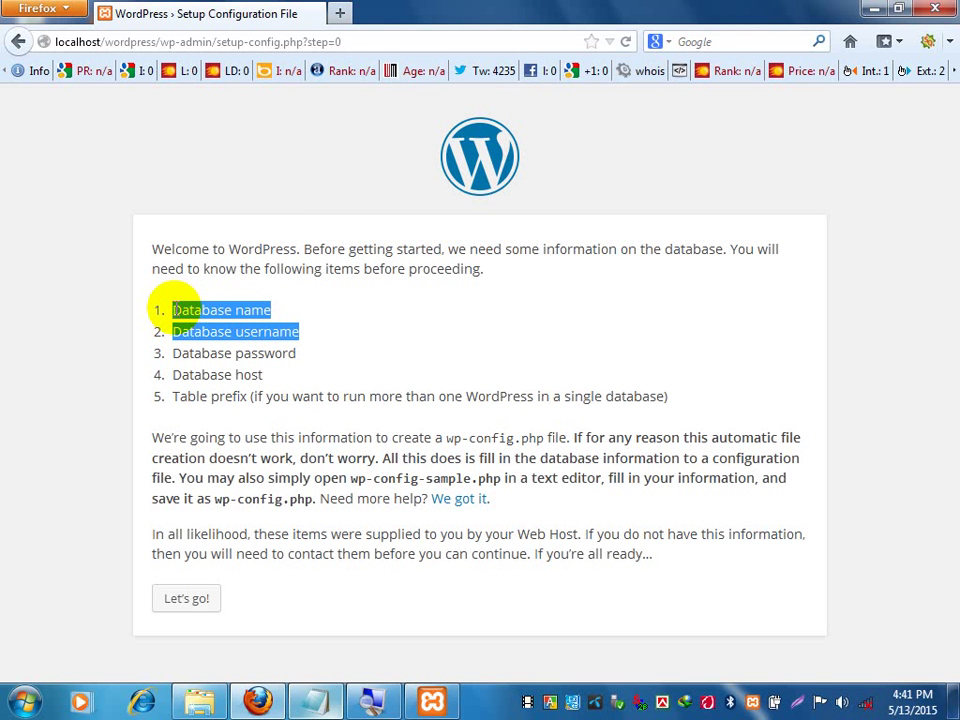
click(222, 317)
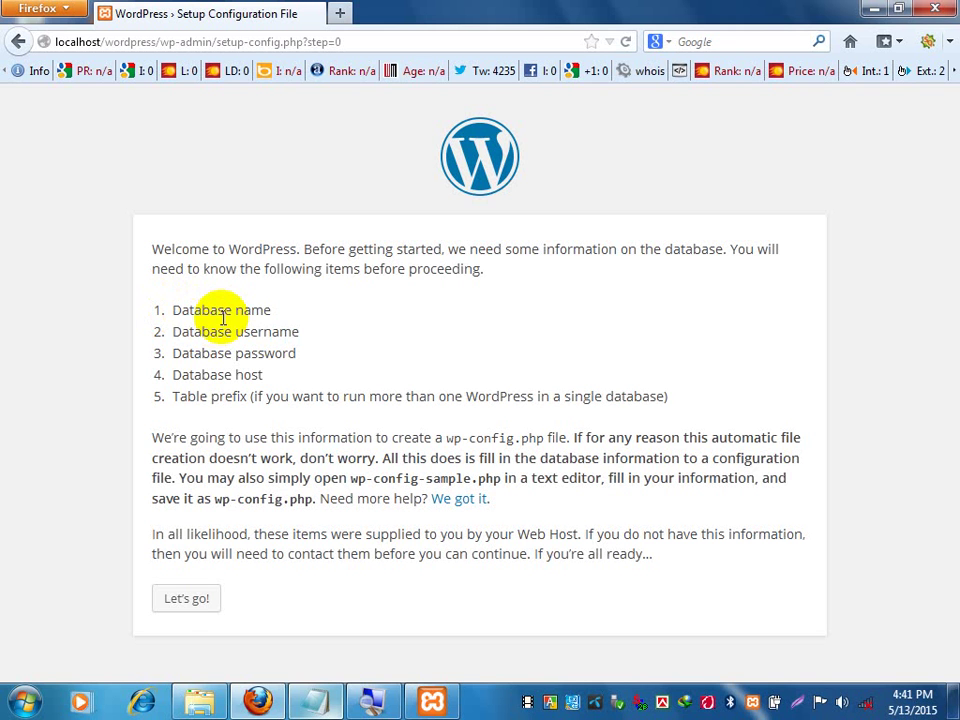
Open the connection form and replace the defaults with Database Name dyd and User Name root.
click(190, 605)
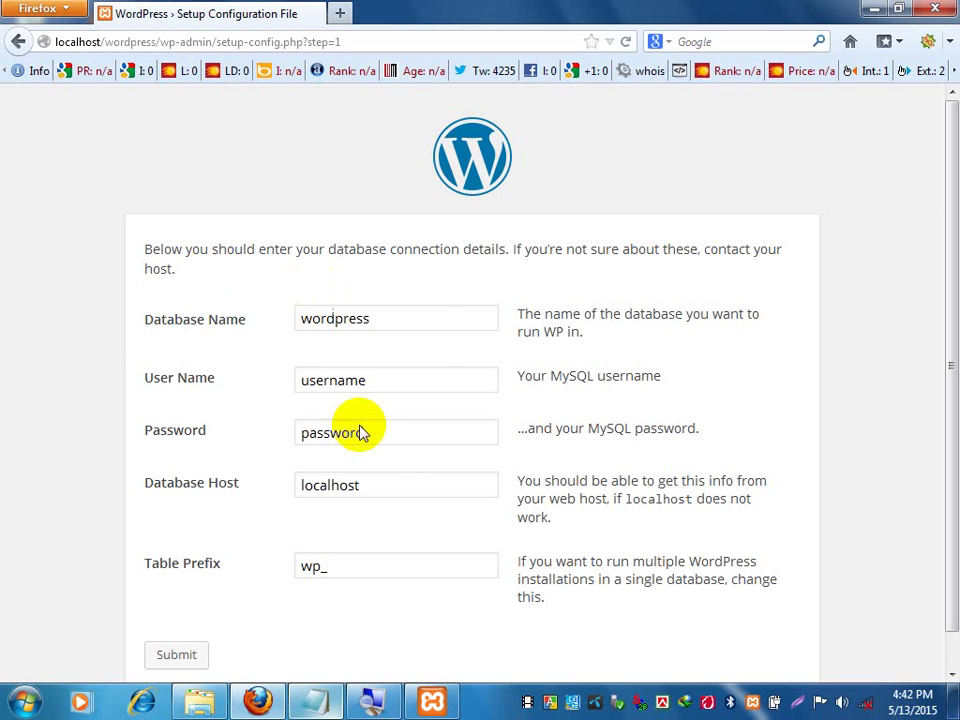
drag(371, 317, 320, 318)
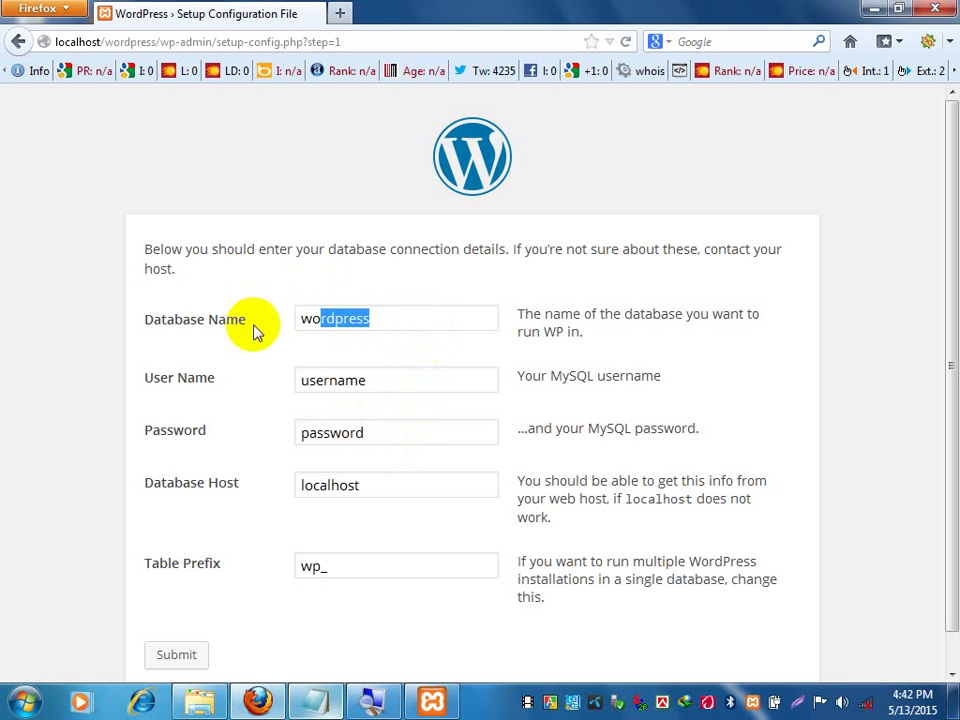
drag(414, 322, 304, 321)
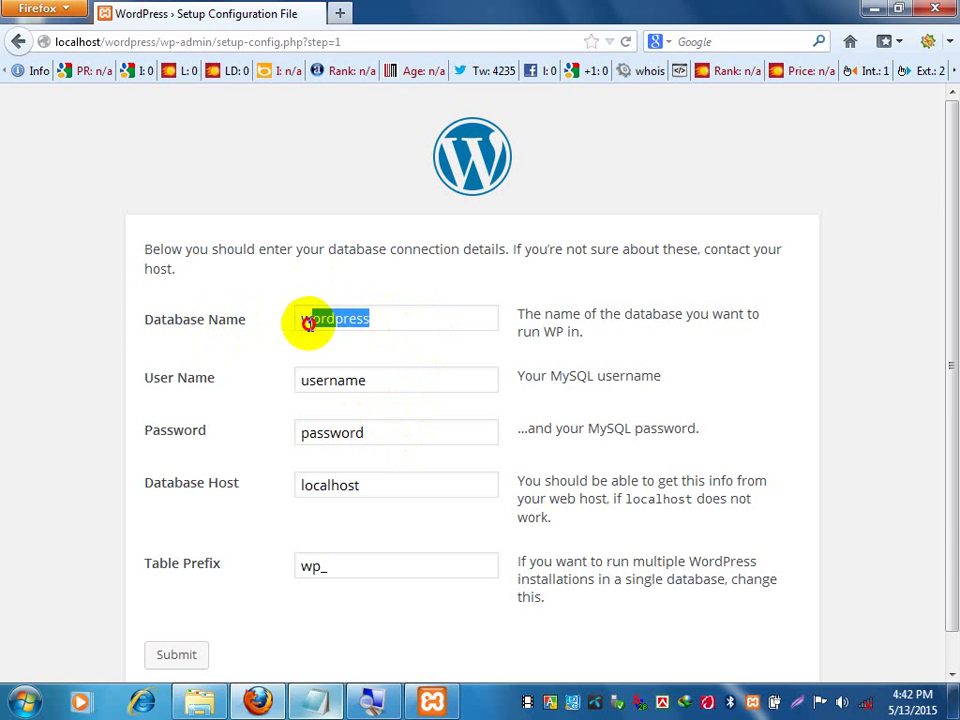
key(BackSpace)
text(dyd)
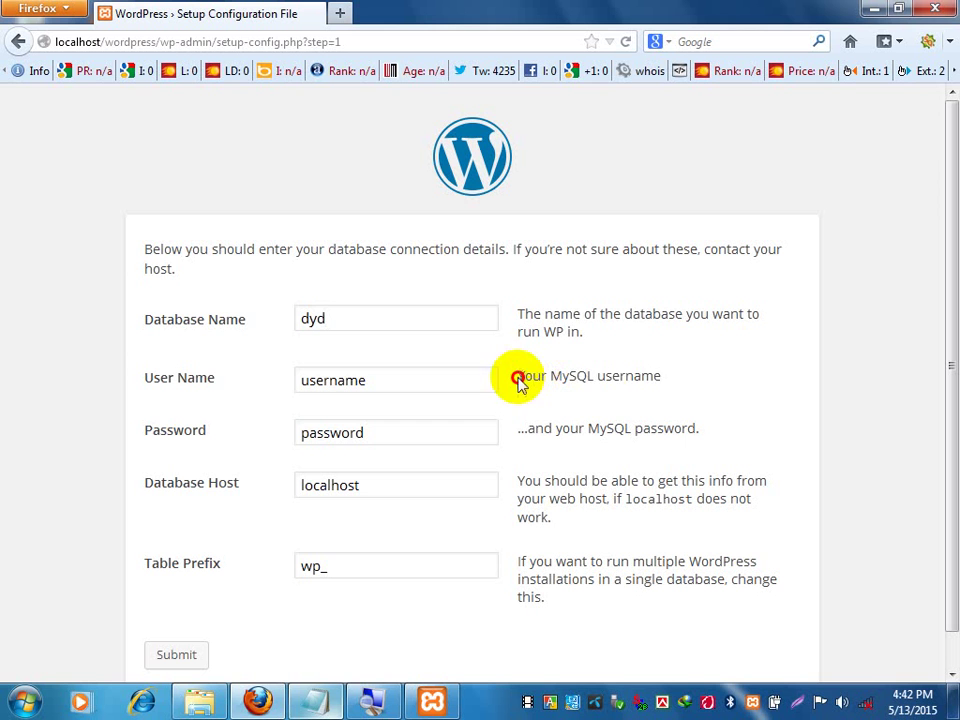
drag(518, 378, 660, 384)
click(638, 374)
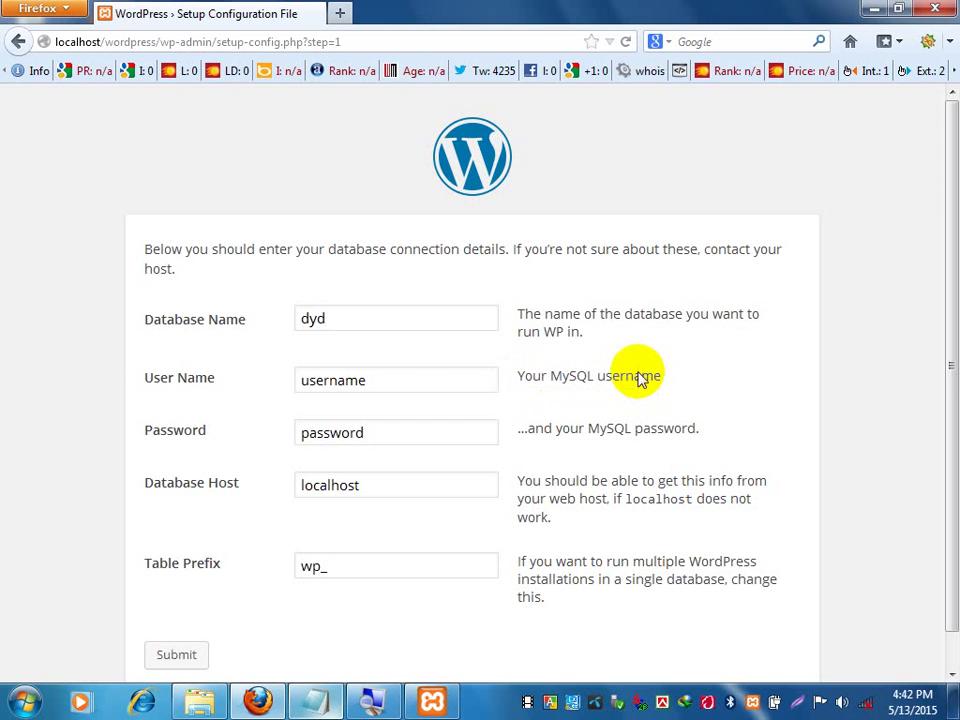
click(406, 381)
drag(406, 381, 285, 372)
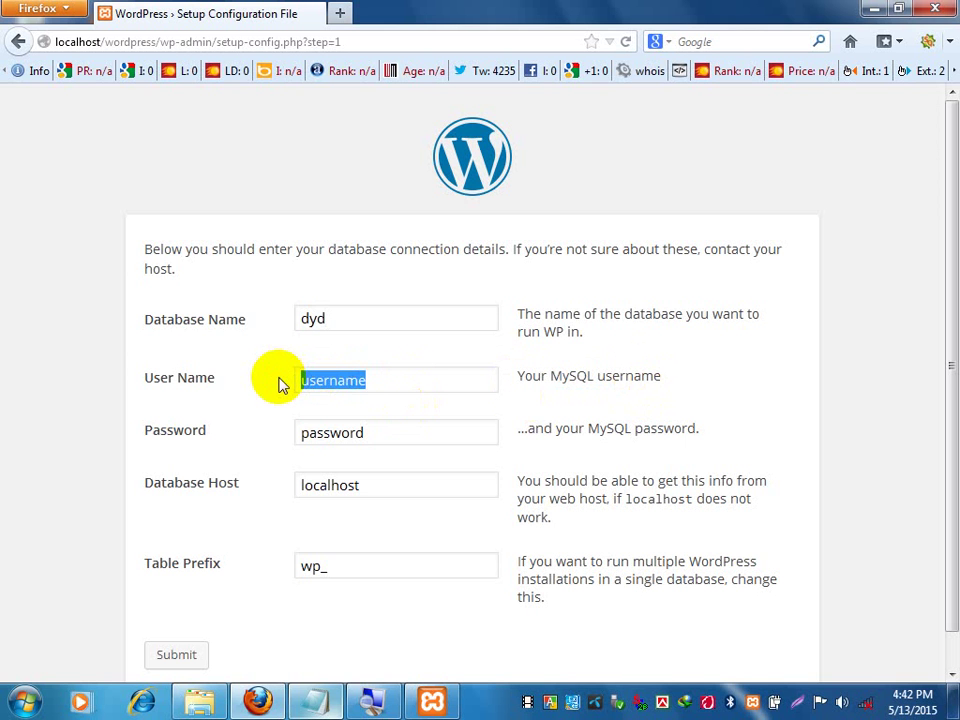
key(BackSpace)
text(root)
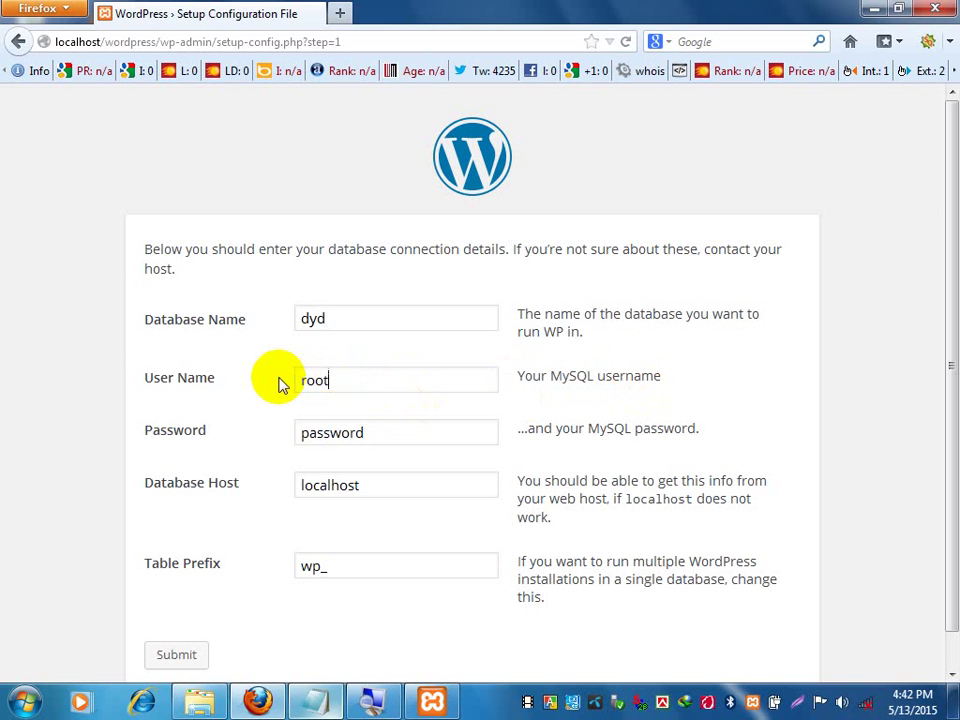
Clear the Password field, keep host localhost and prefix wp_, and submit the form.
drag(568, 433, 705, 445)
click(514, 437)
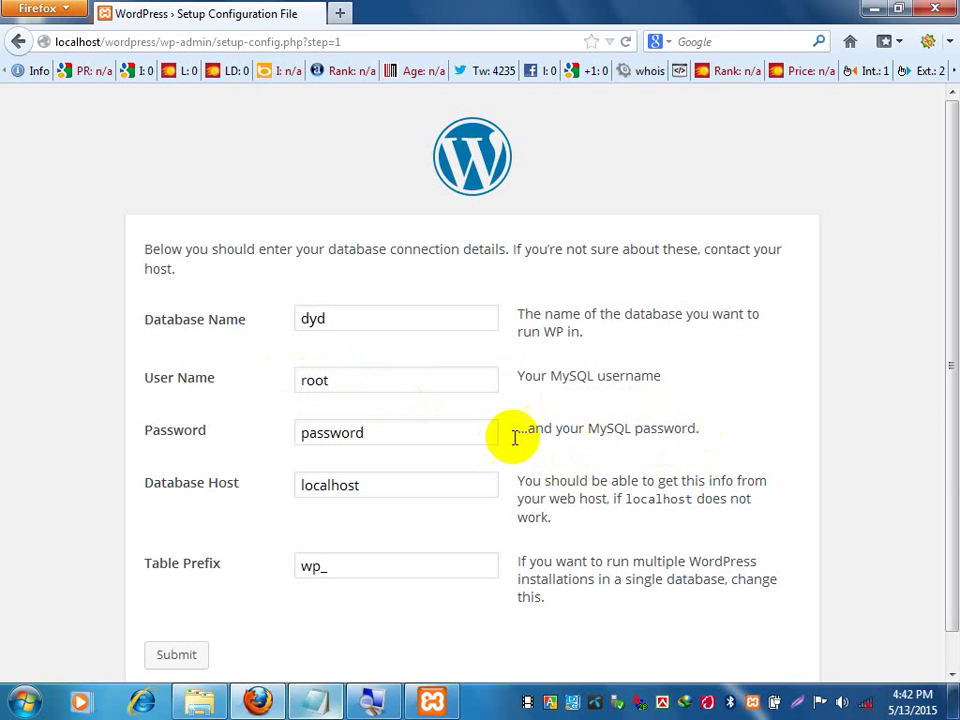
click(448, 432)
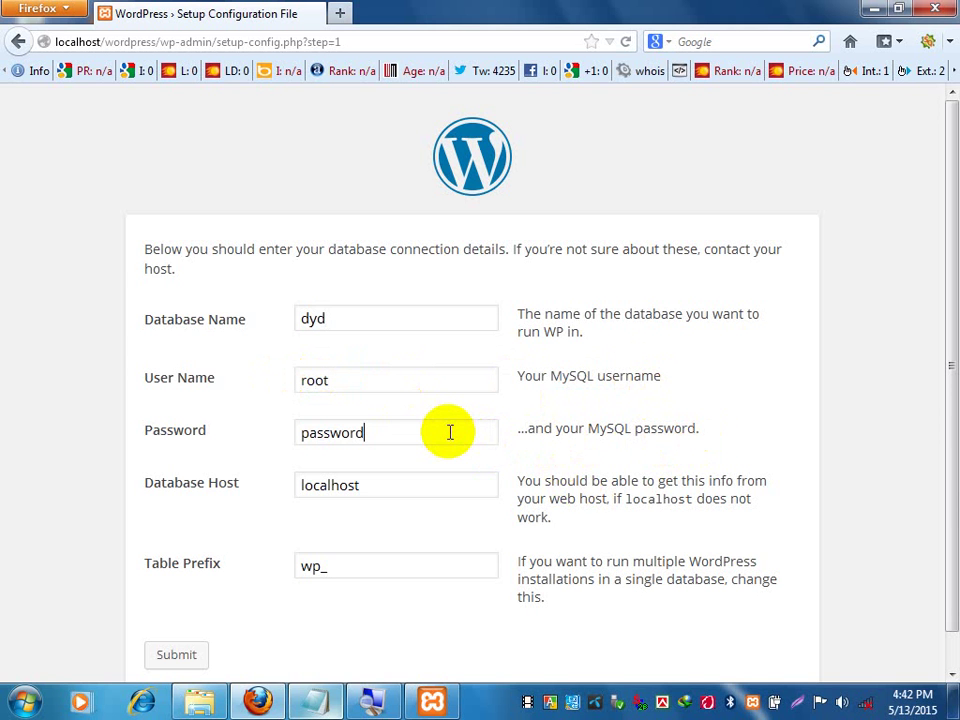
key(BackSpace)
key(BackSpace)
key(BackSpace)
key(BackSpace)
key(BackSpace)
key(BackSpace)
key(BackSpace)
key(BackSpace)
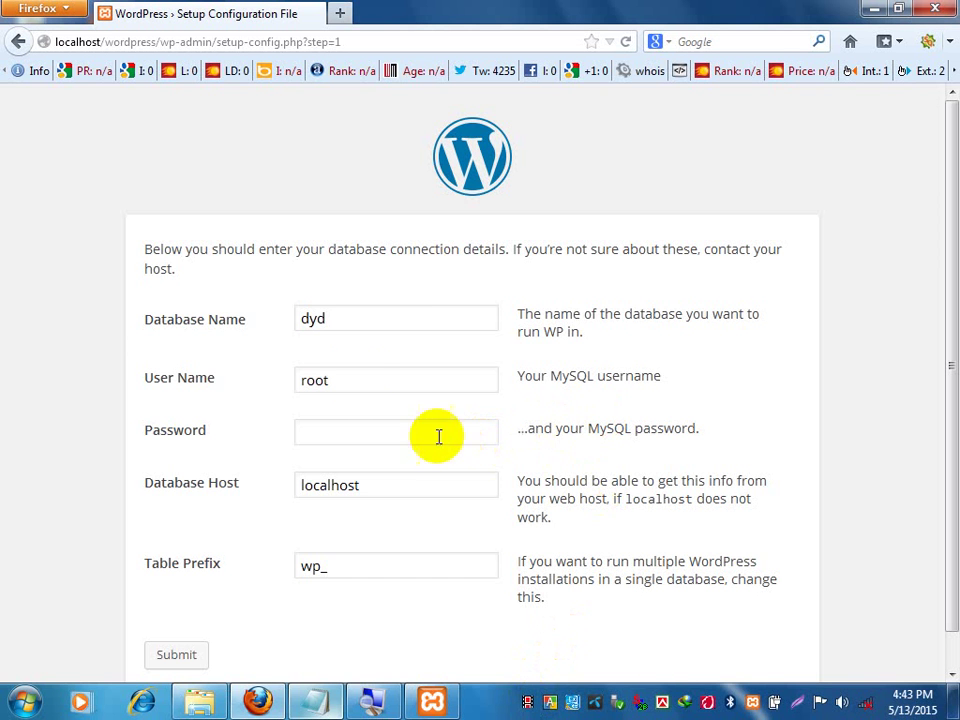
click(355, 384)
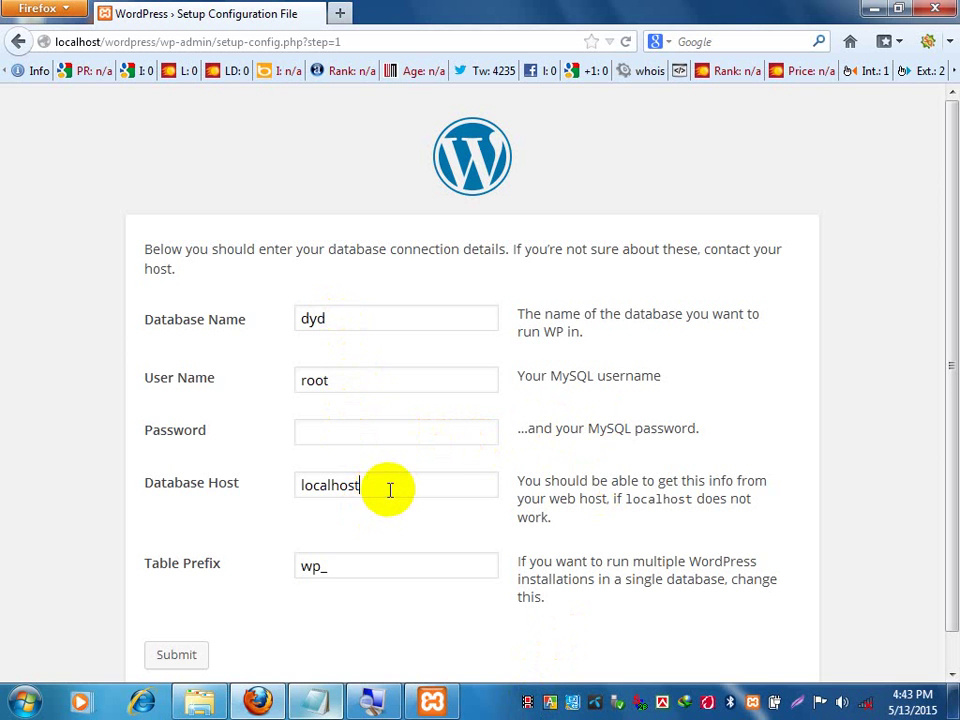
click(376, 572)
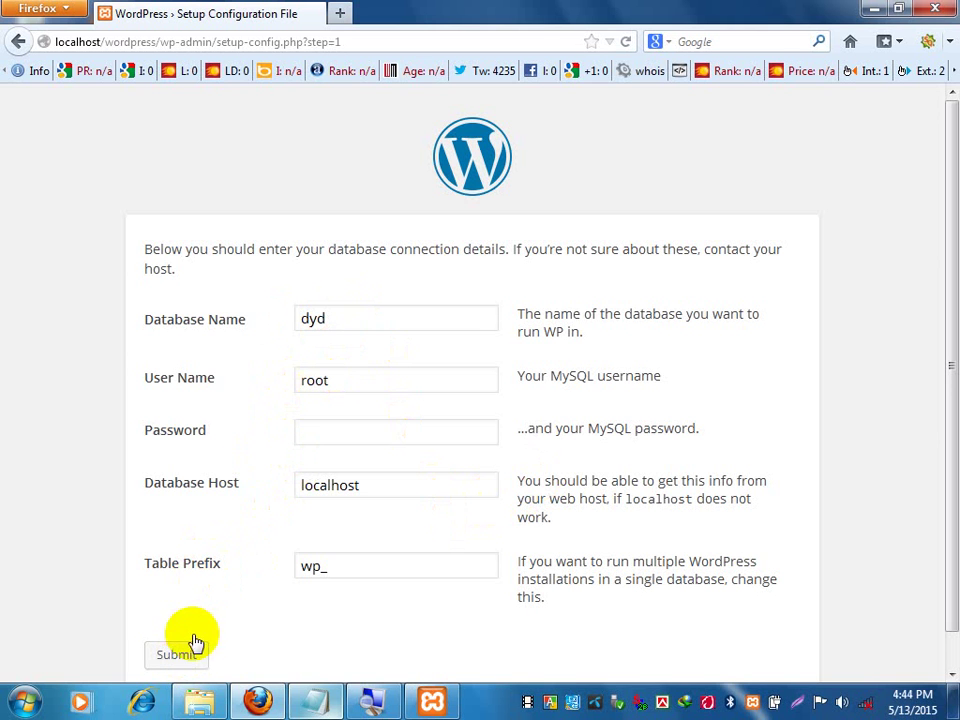
click(172, 664)
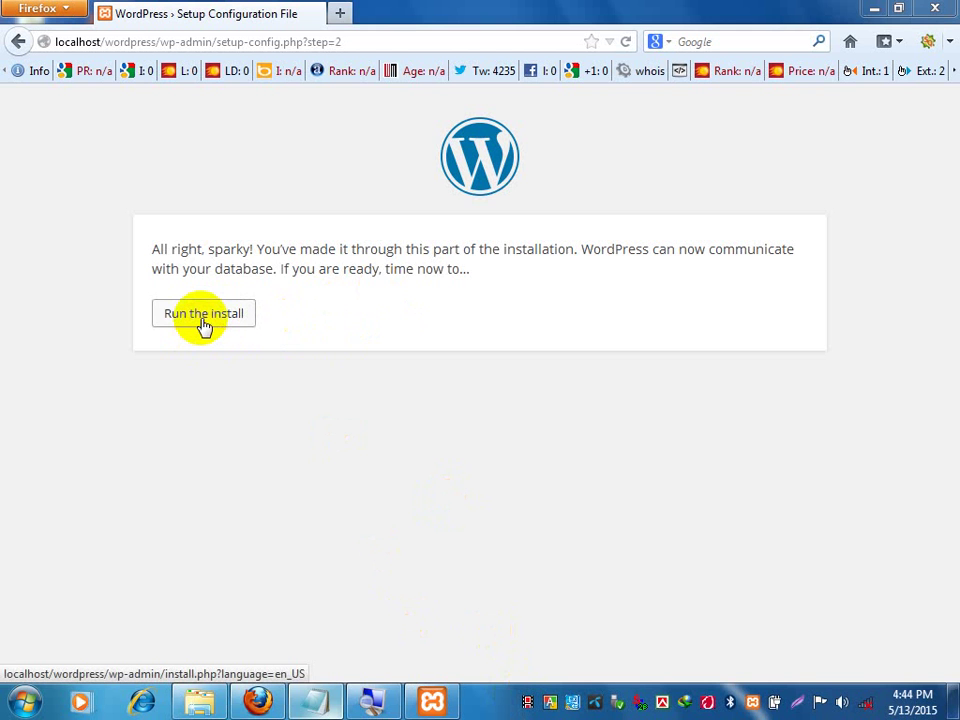
Run the installation and scroll down to the empty 'Information needed' form.
click(203, 314)
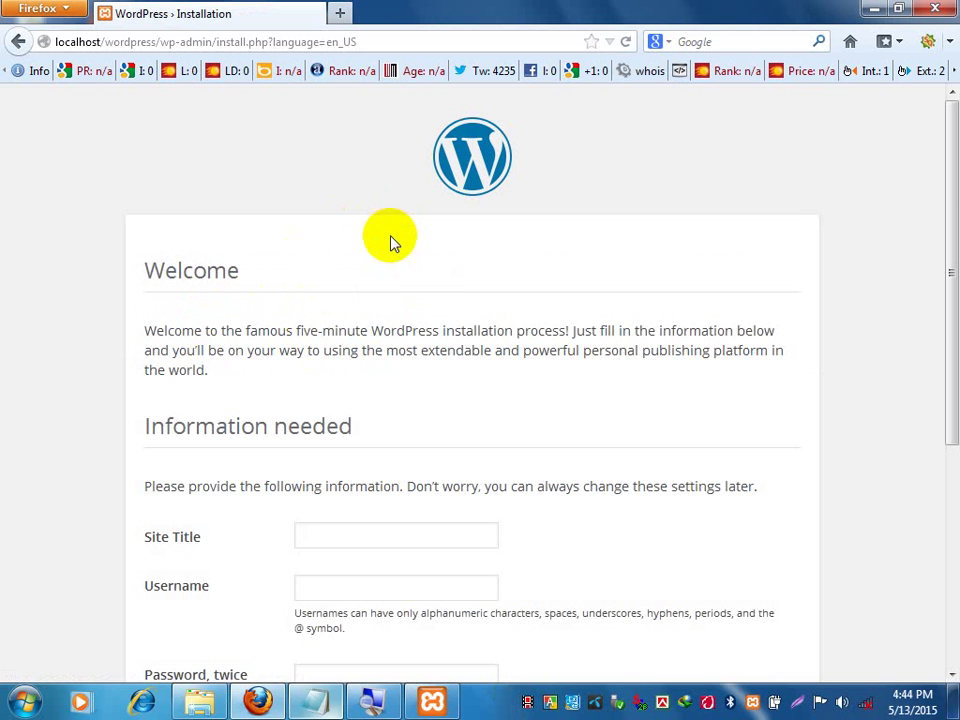
scroll(655, 325, down, 1)
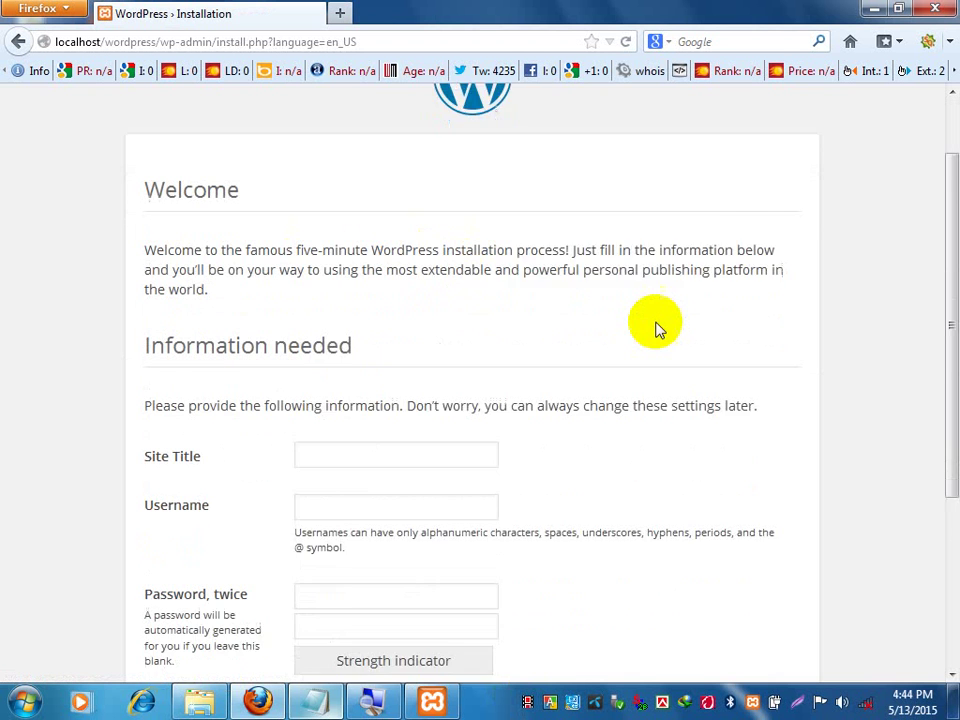
scroll(655, 325, down, 1)
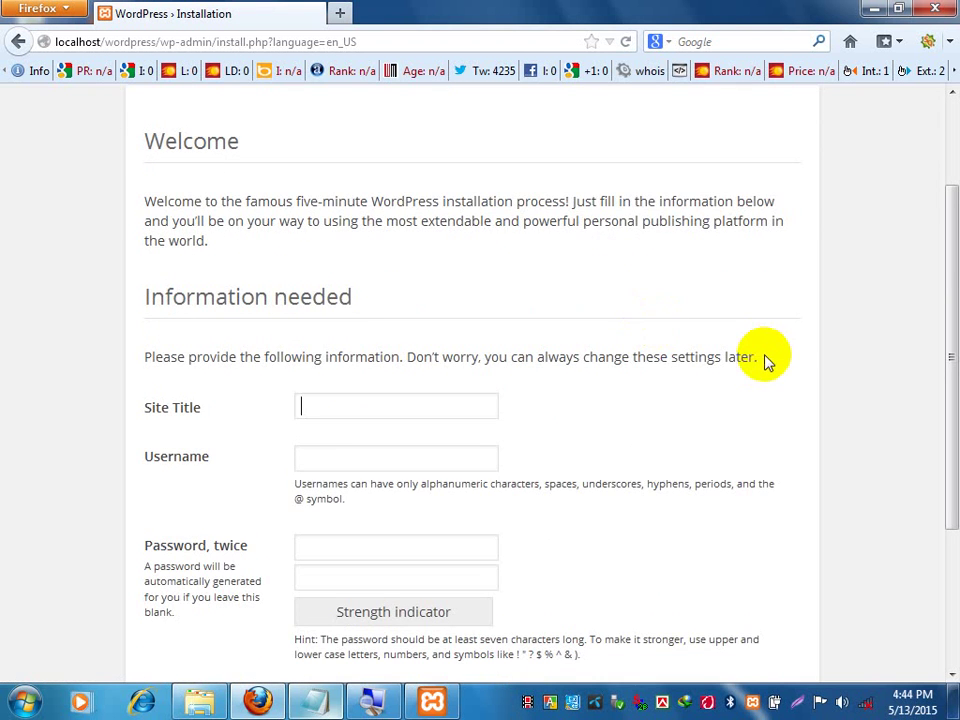
scroll(766, 360, up, 3)
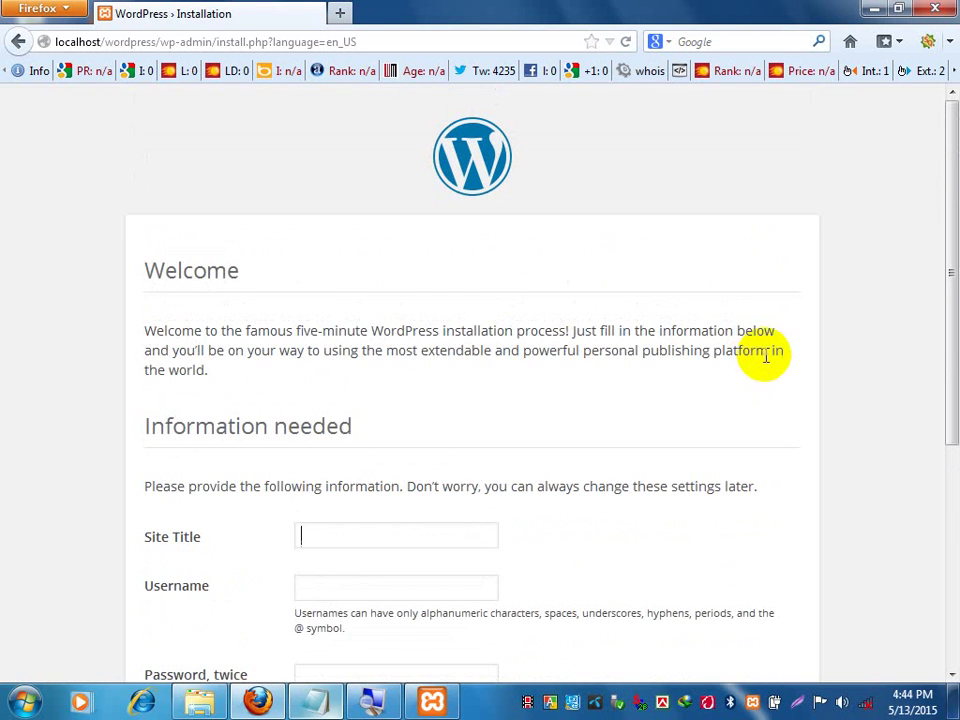
scroll(745, 335, down, 3)
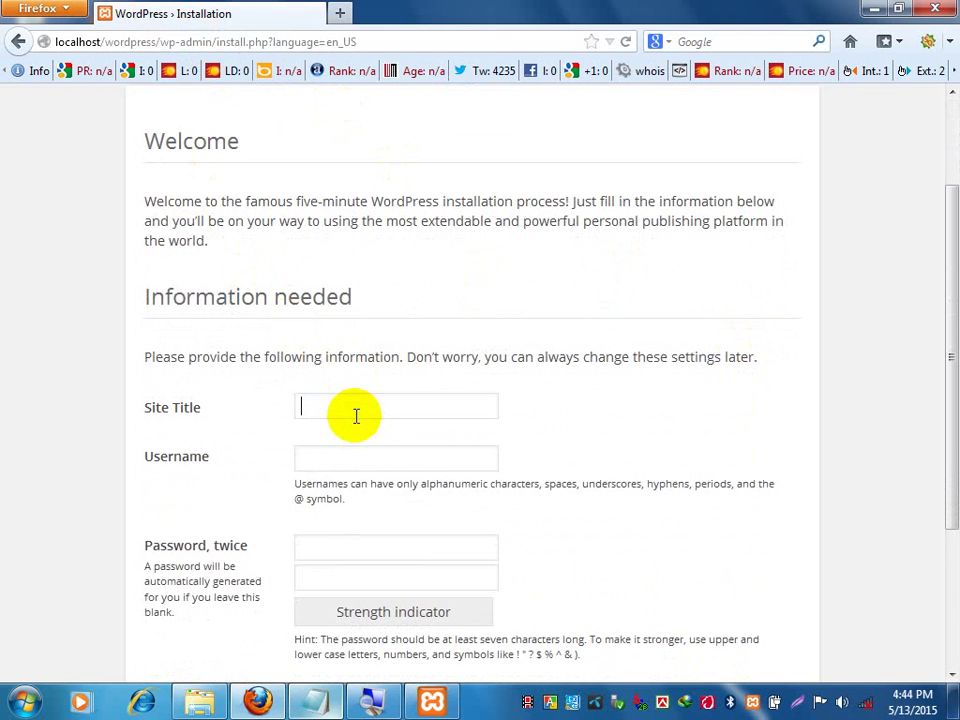
scroll(356, 416, down, 3)
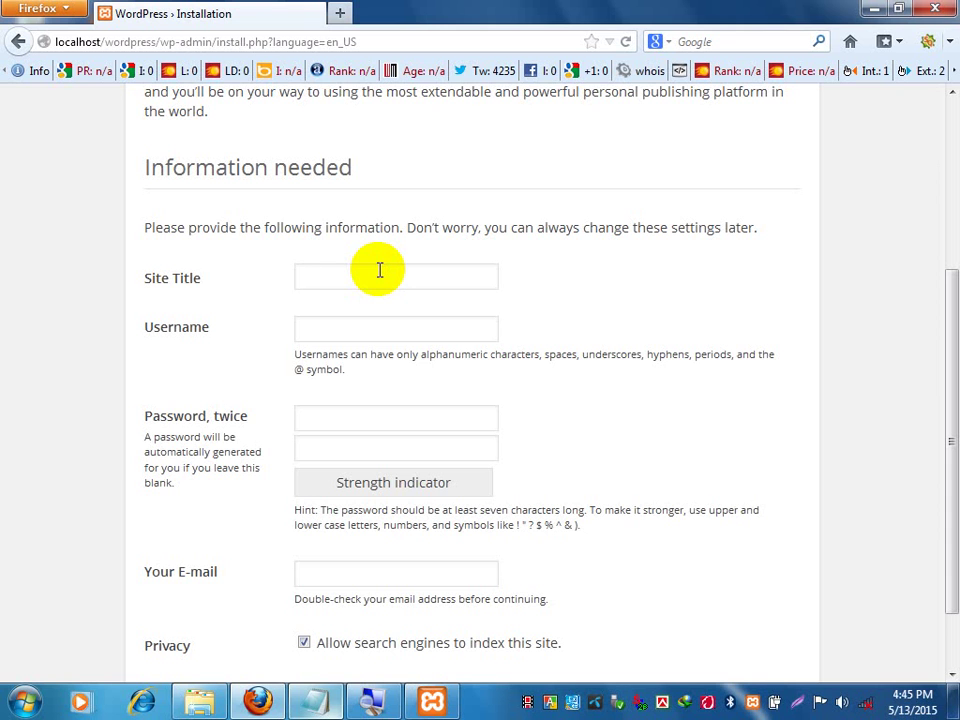
Enter 'DYD Joypurhat' as the Site Title and admin as the Username.
click(379, 270)
click(370, 268)
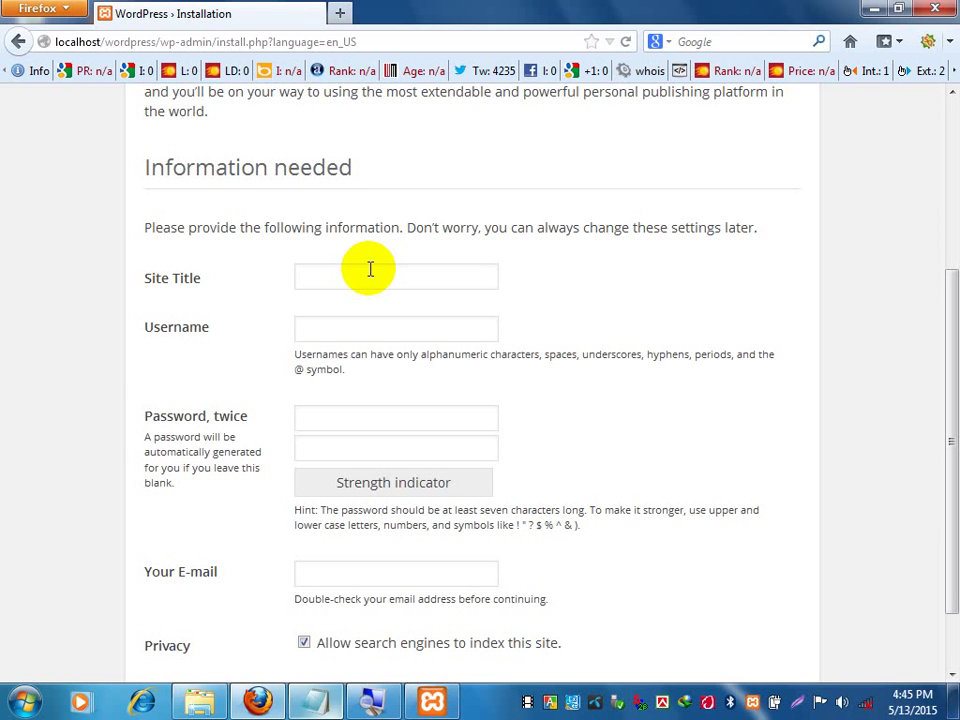
text(DYD )
text(Joypu)
text(rhat)
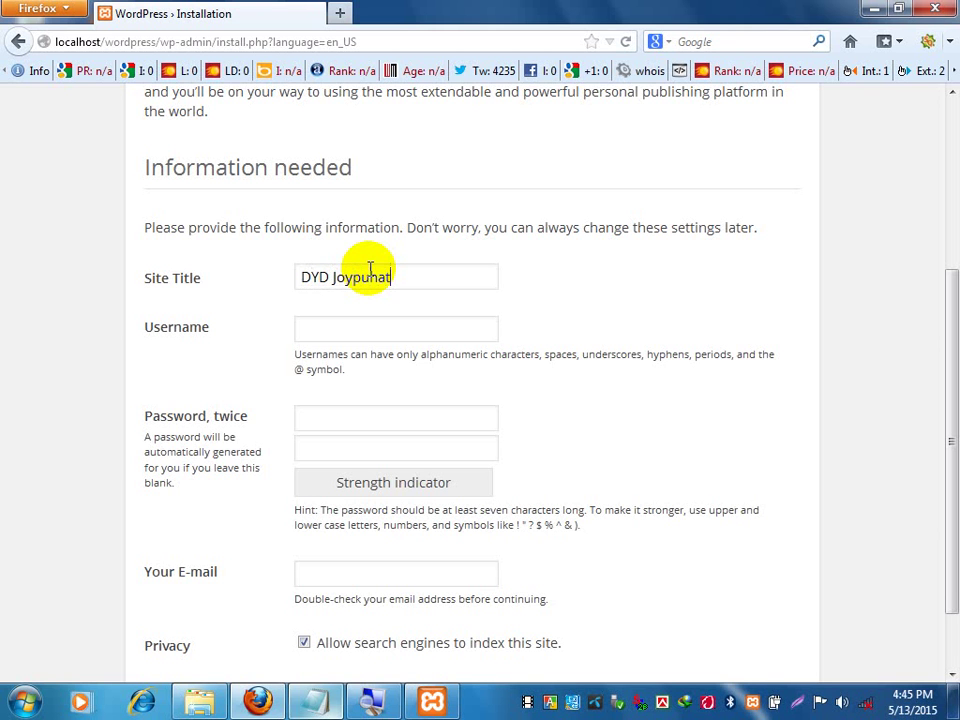
click(369, 325)
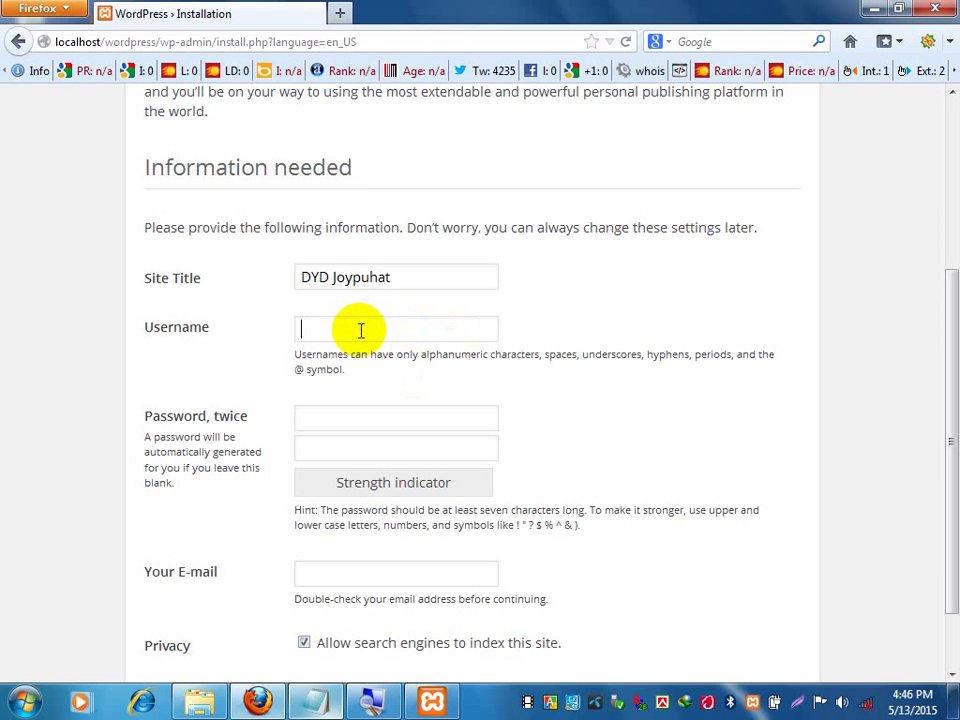
text(admin)
click(368, 413)
Type the admin password in both password fields, correcting the mistyped confirmation.
scroll(368, 413, down, 2)
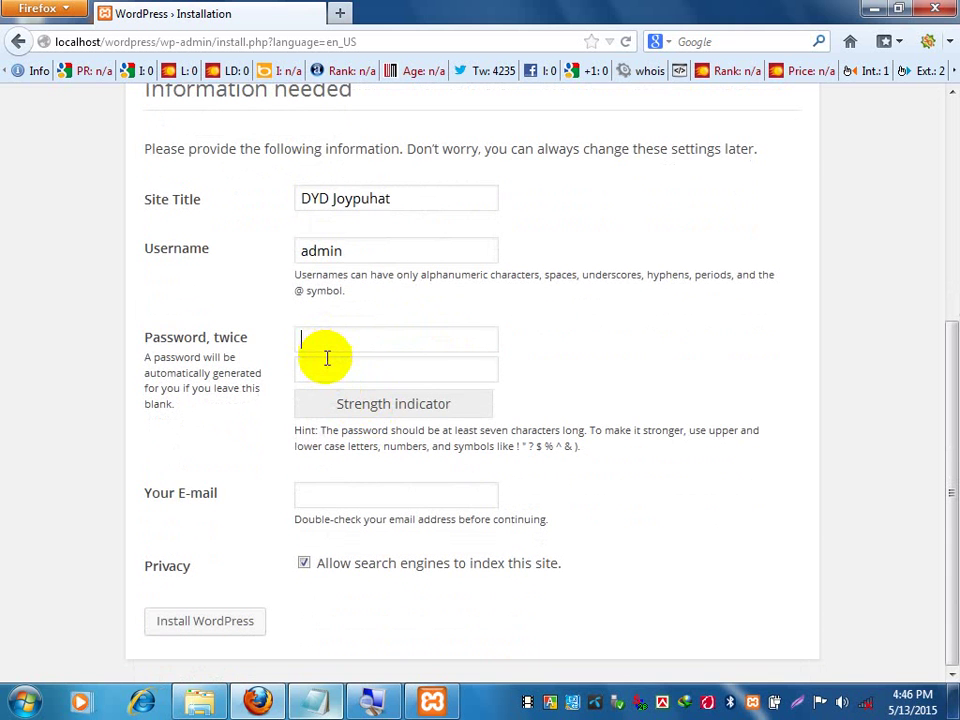
text(123)
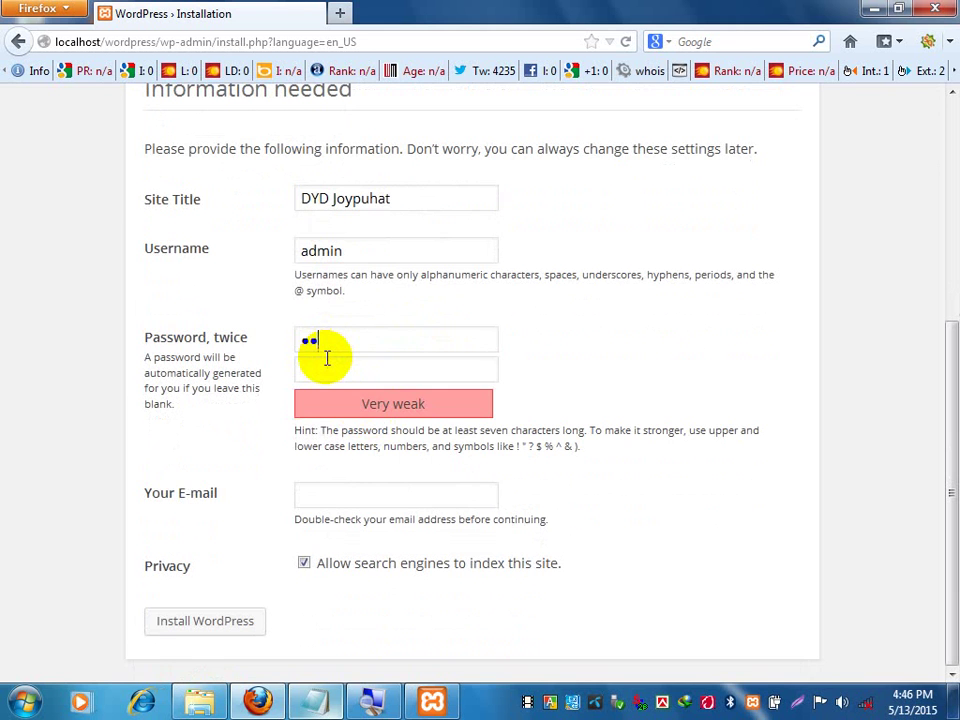
text(4)
click(351, 377)
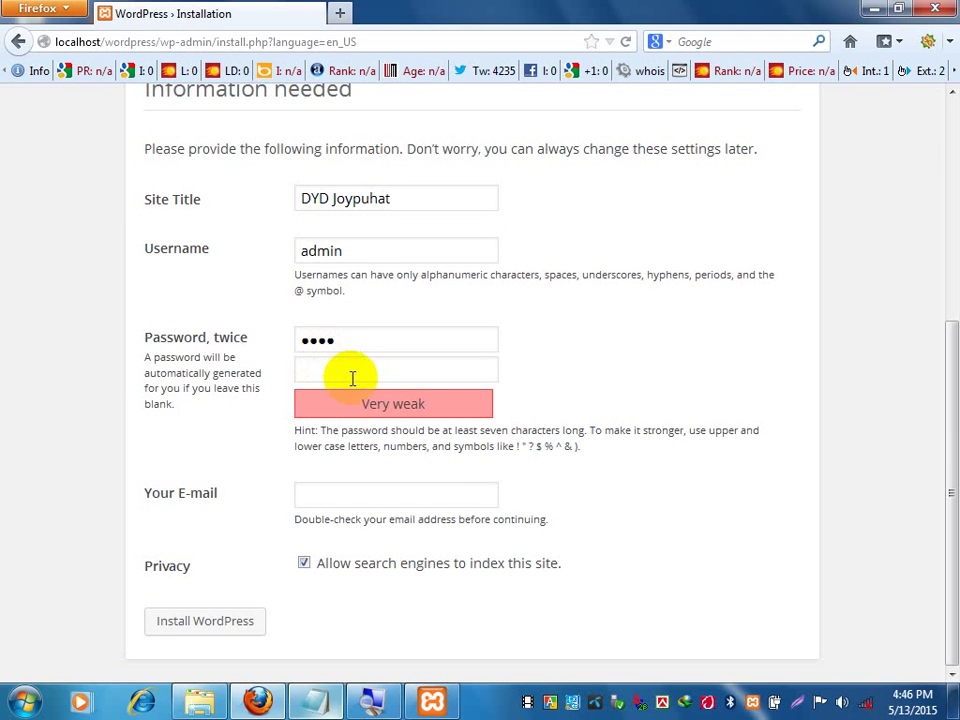
text(123)
key(BackSpace)
key(BackSpace)
key(BackSpace)
text(1234)
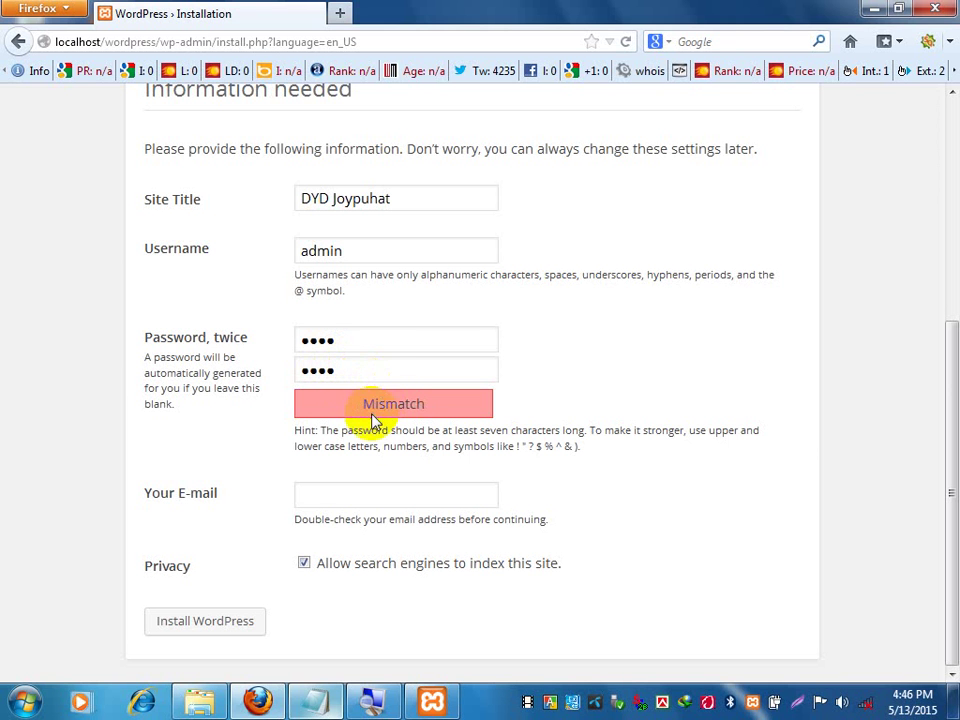
drag(379, 343, 270, 343)
text(1234)
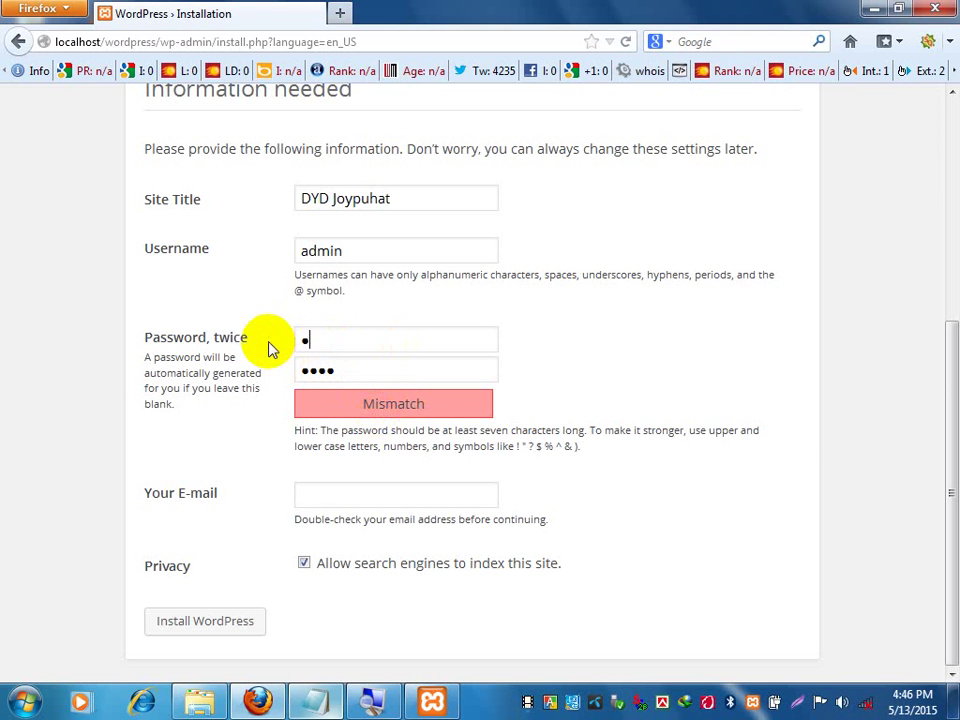
click(369, 363)
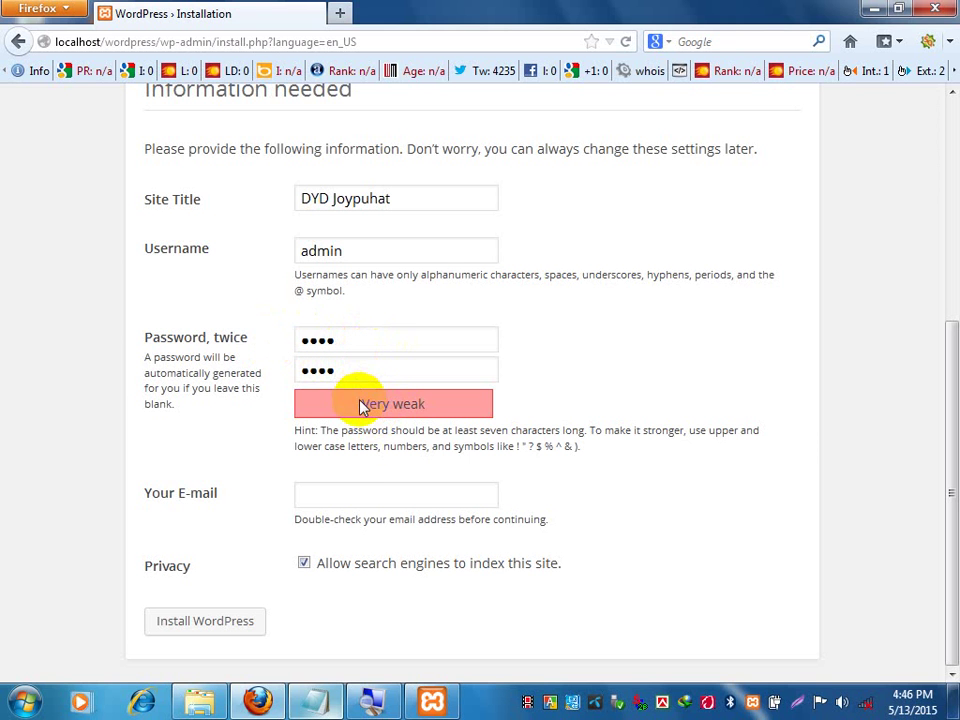
Fill in the administrator's e-mail address and submit Install WordPress.
click(360, 486)
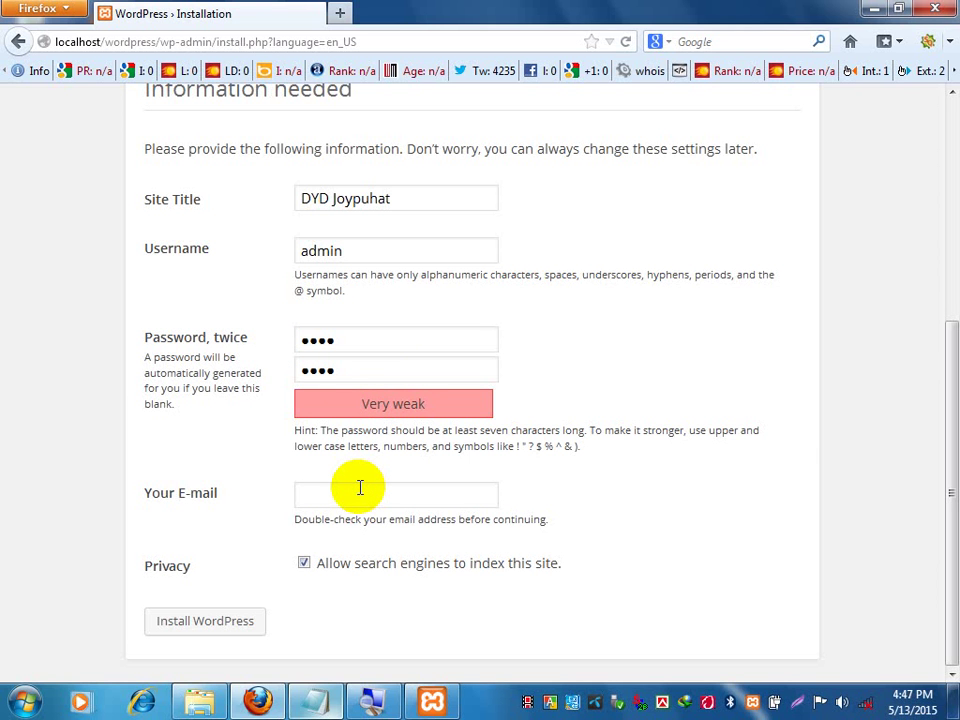
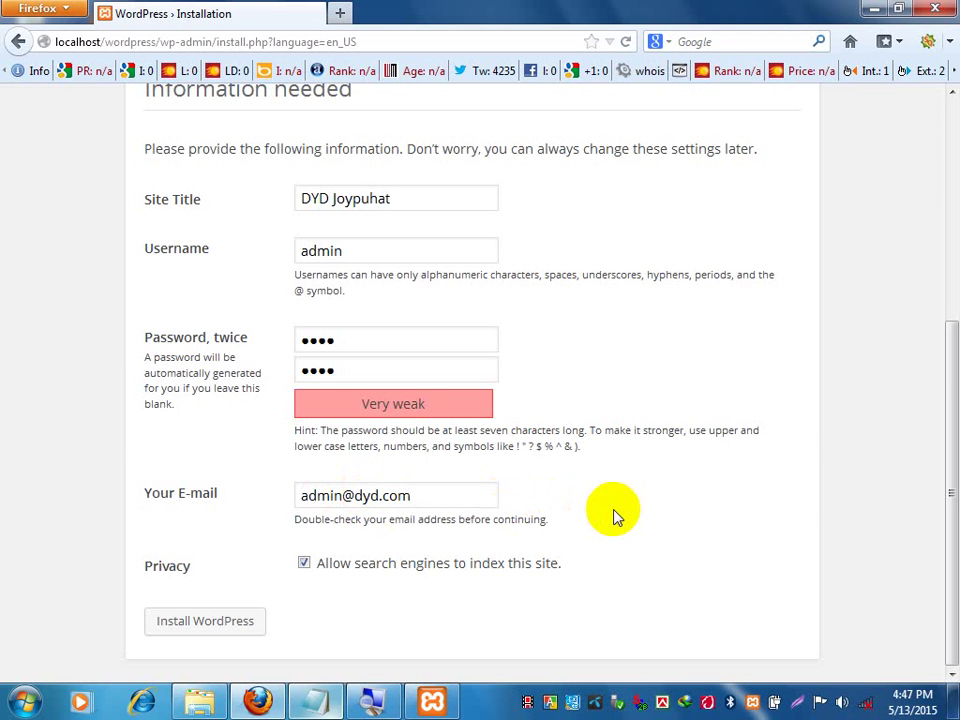
triple_click(613, 437)
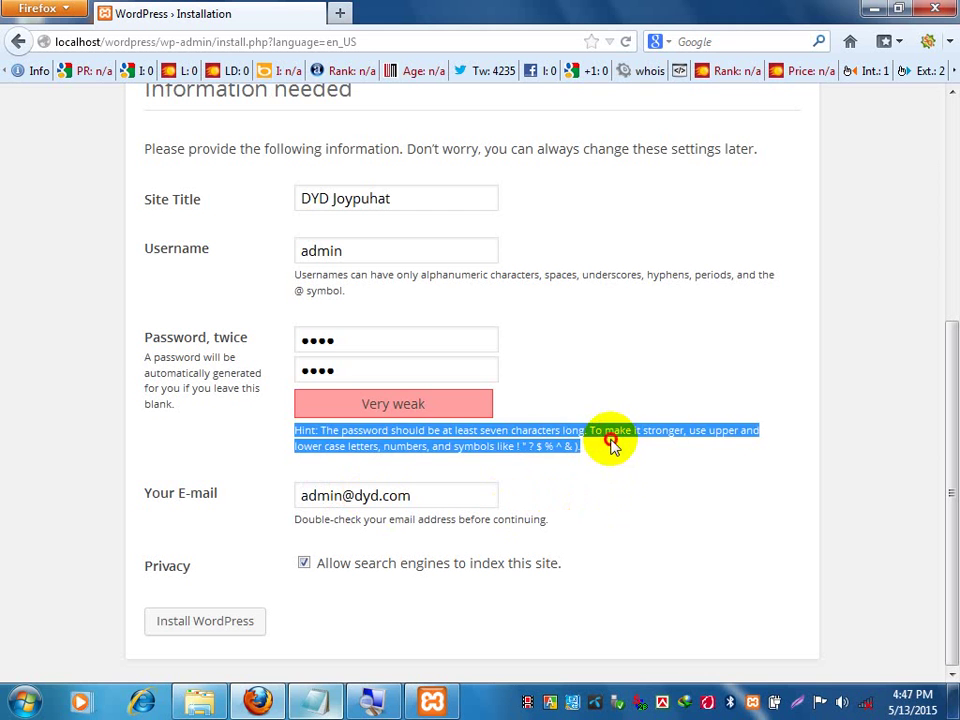
click(613, 441)
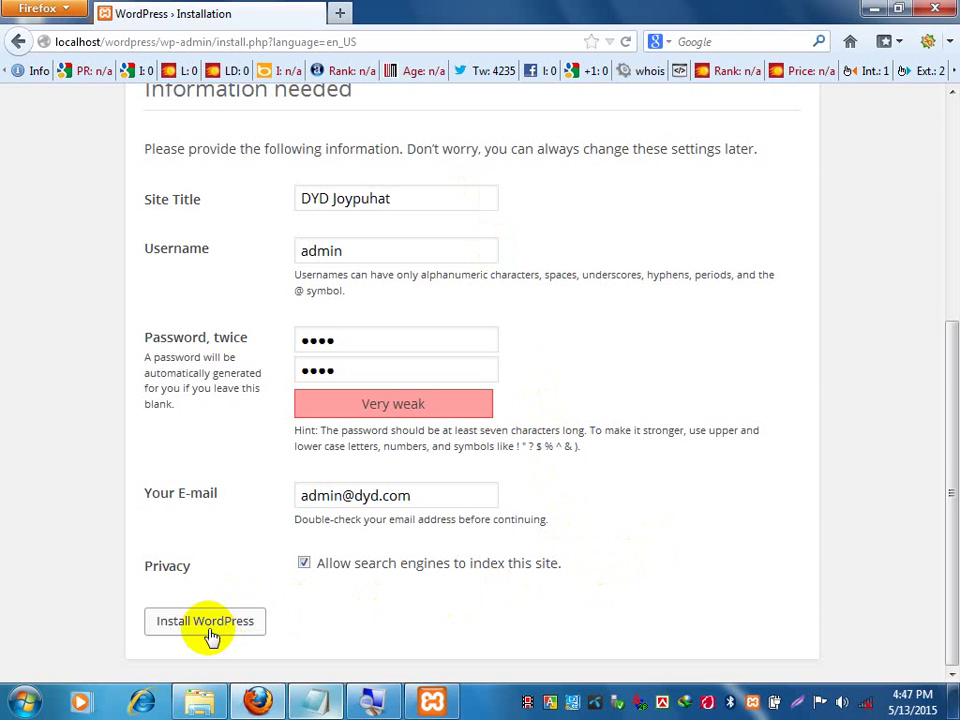
click(208, 628)
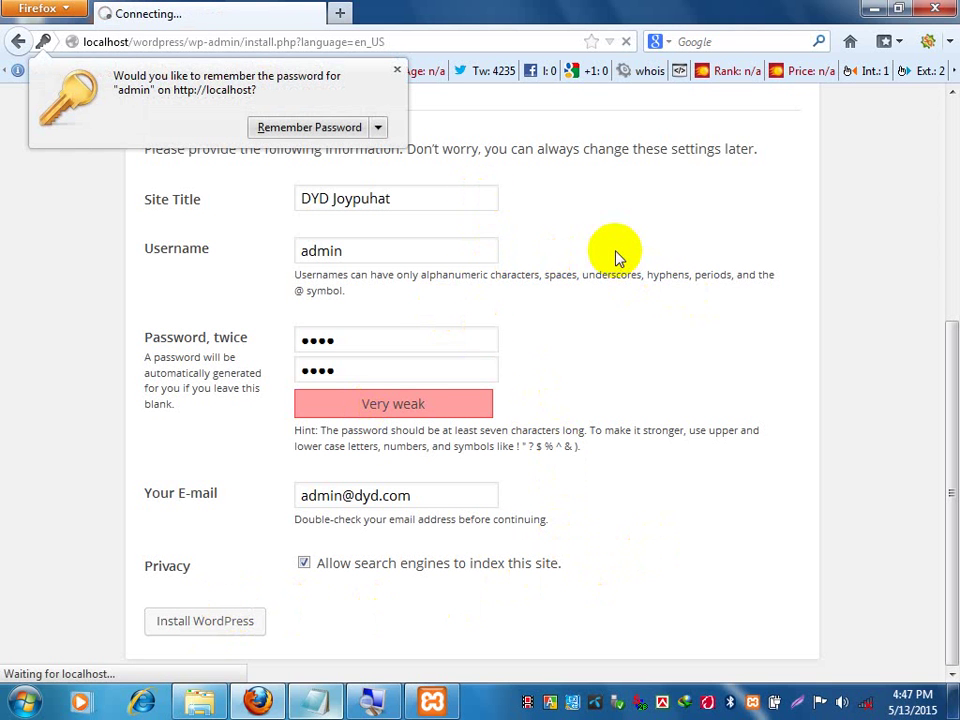
Dismiss the save-password bar, read the Success! page and username, then continue to Log In.
click(397, 70)
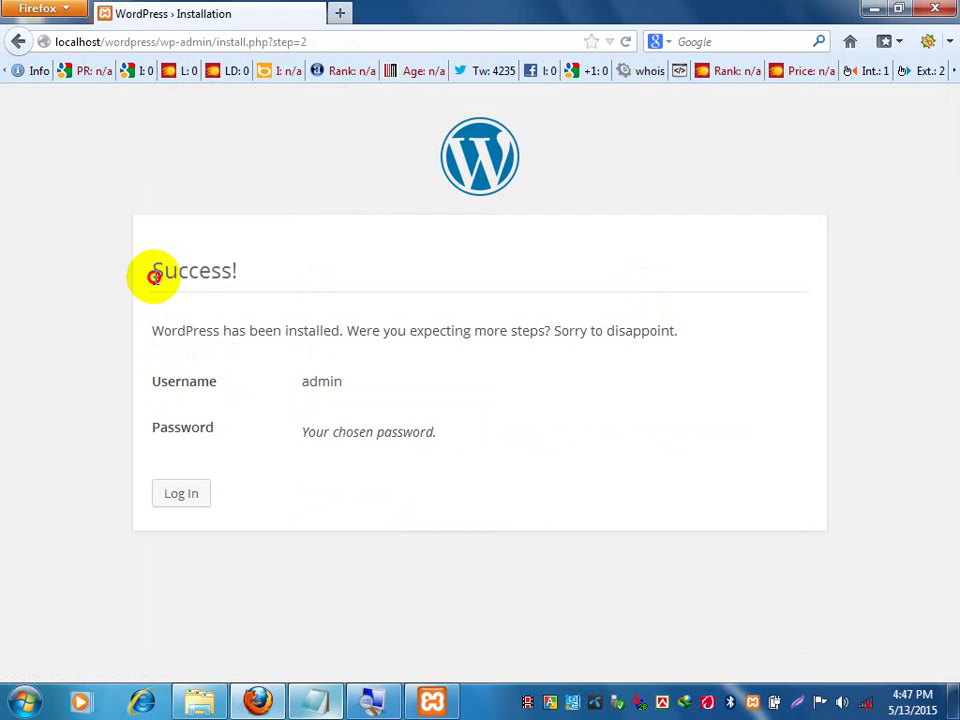
drag(153, 272, 323, 278)
click(406, 273)
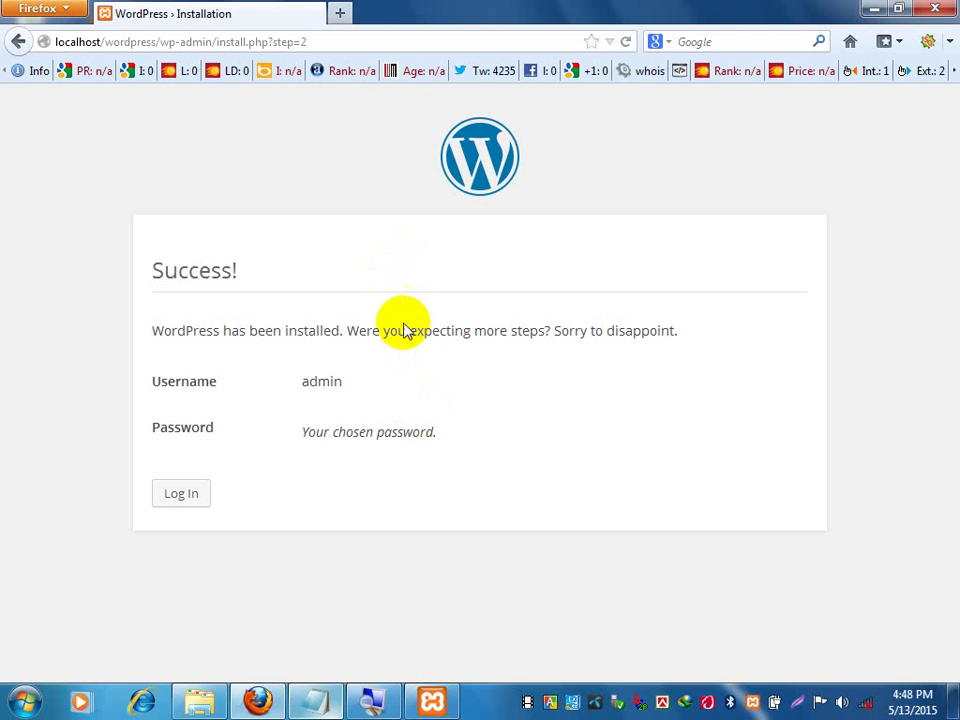
double_click(437, 332)
triple_click(568, 334)
click(290, 308)
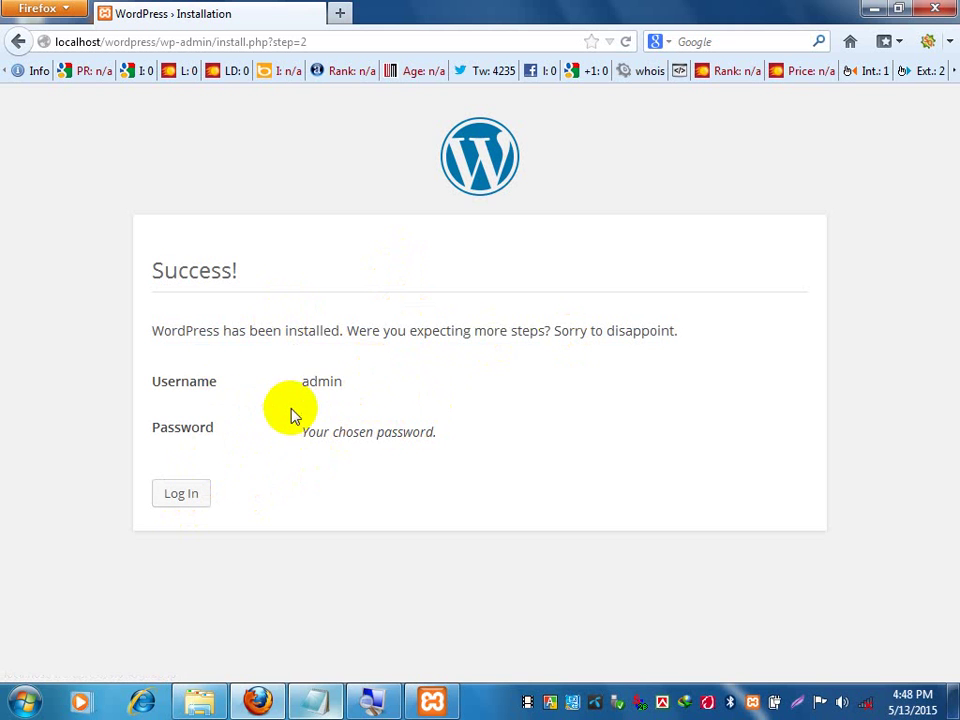
drag(309, 387, 396, 398)
click(358, 438)
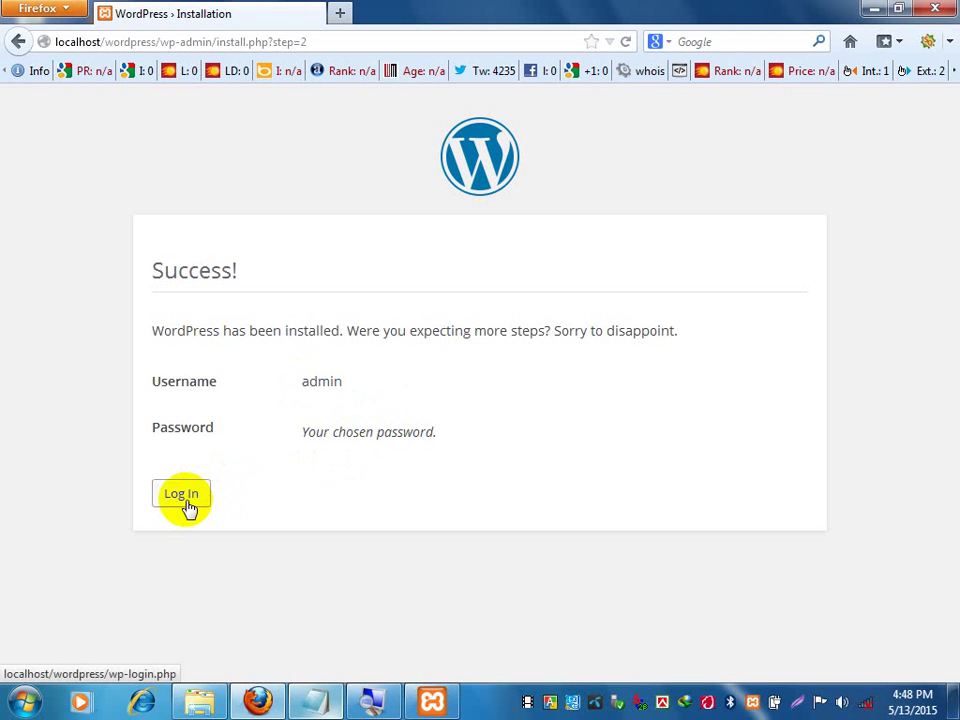
click(185, 500)
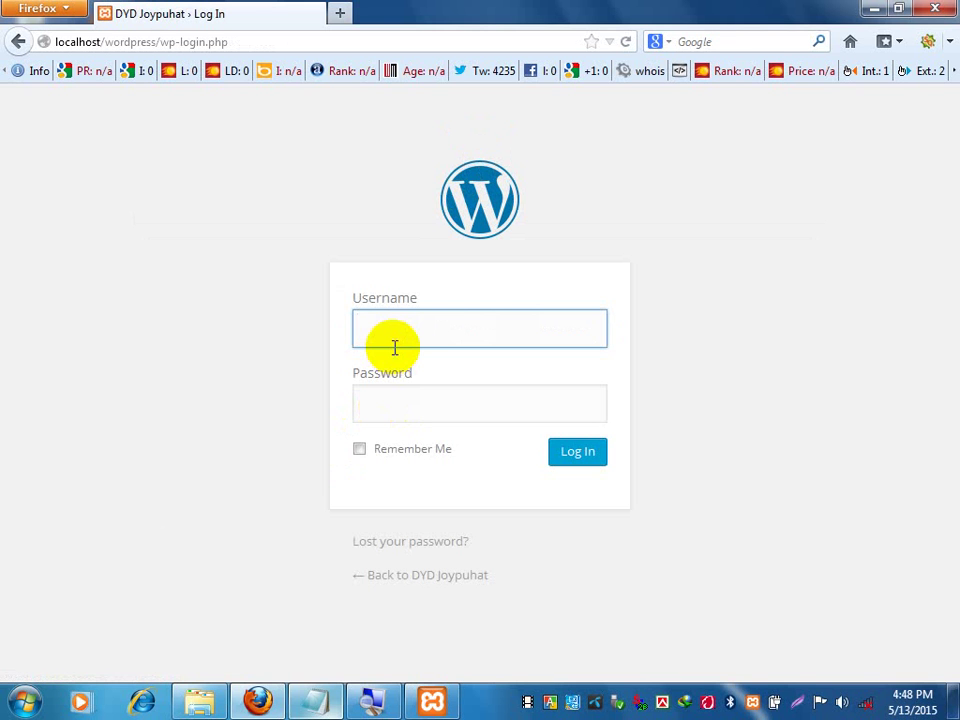
Log in as admin with the account password and decline saving the password.
text(admin)
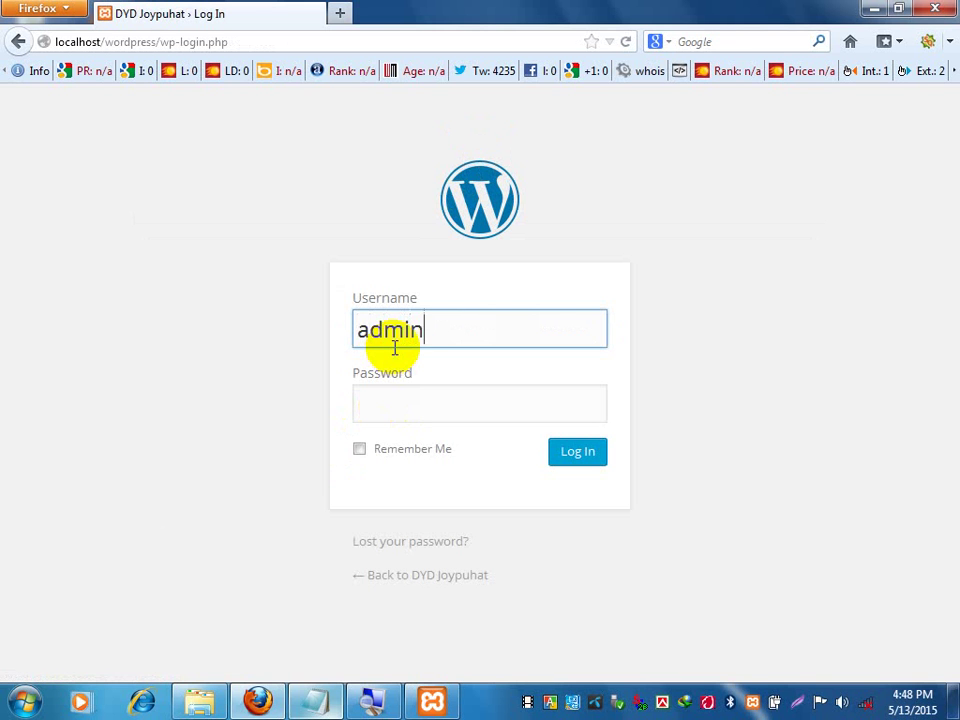
click(424, 392)
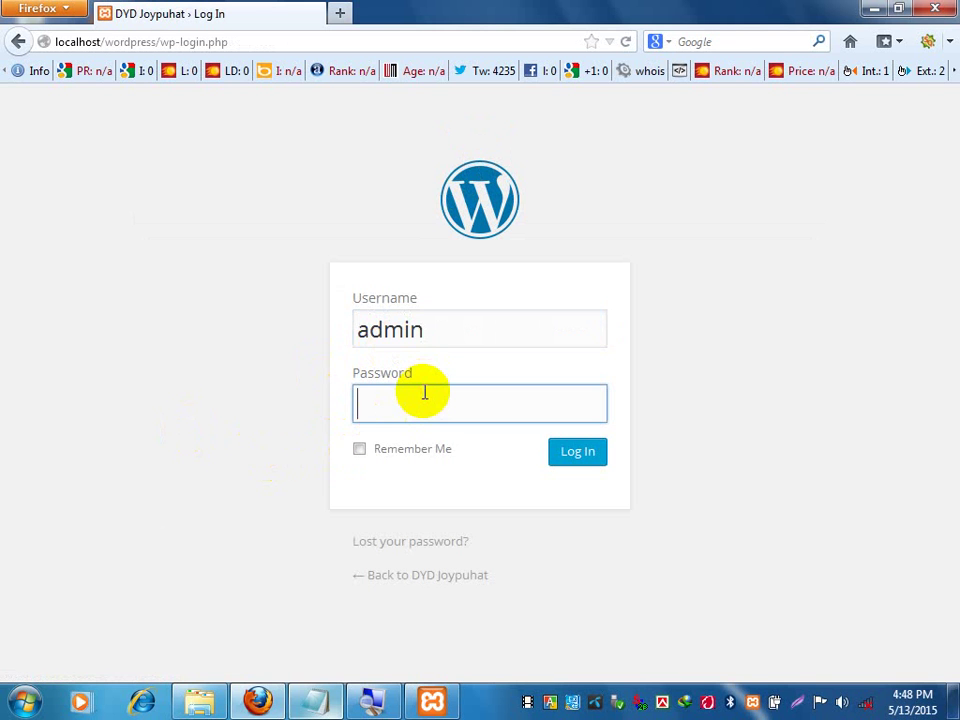
text(••••)
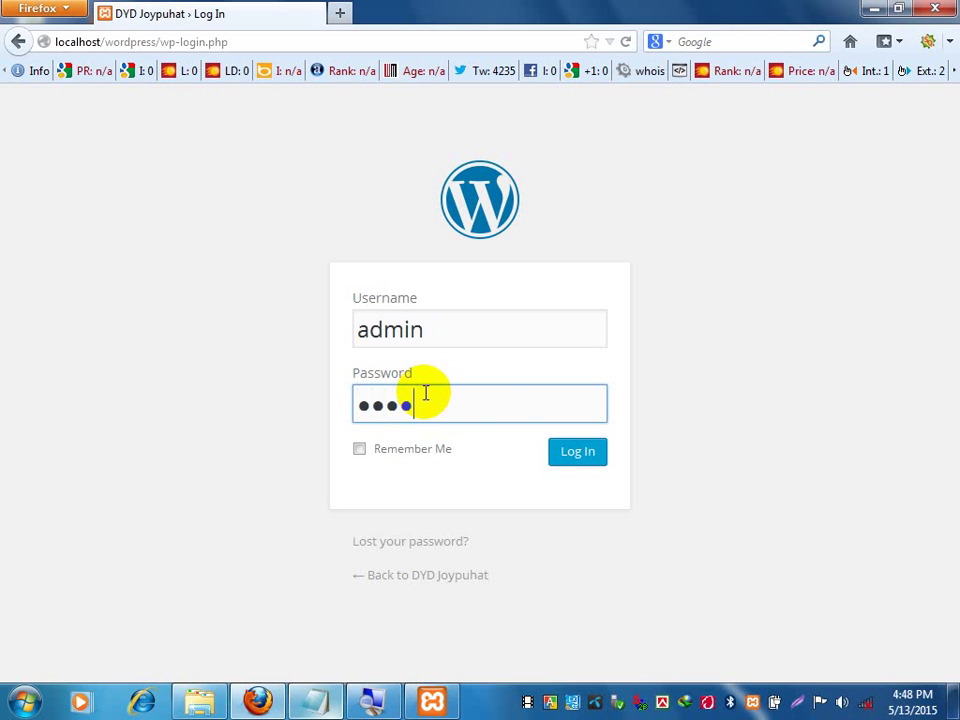
click(576, 453)
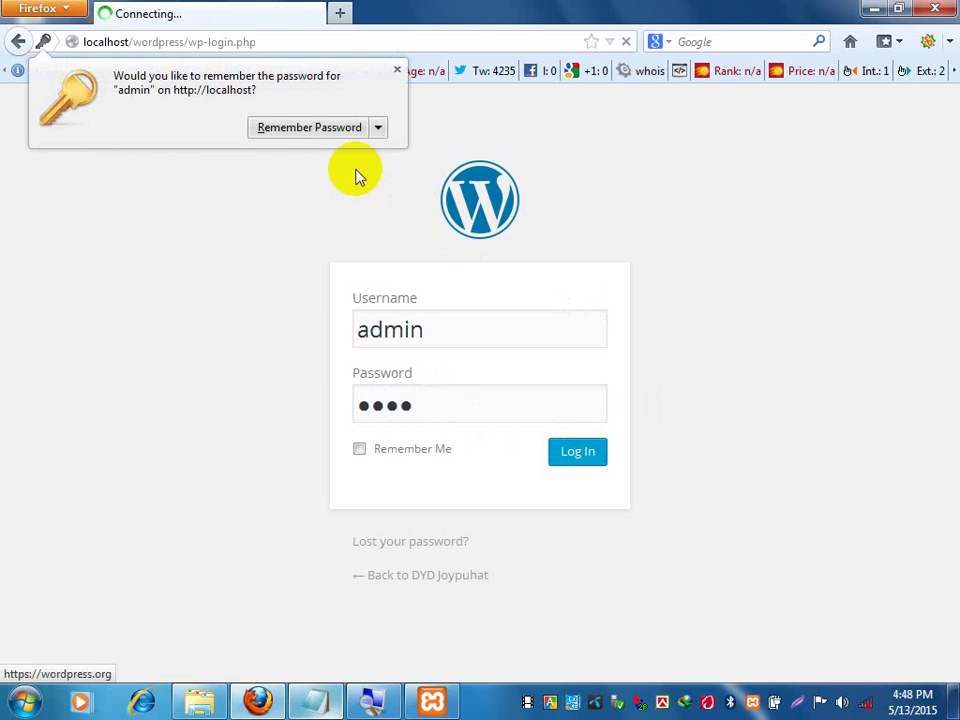
click(314, 130)
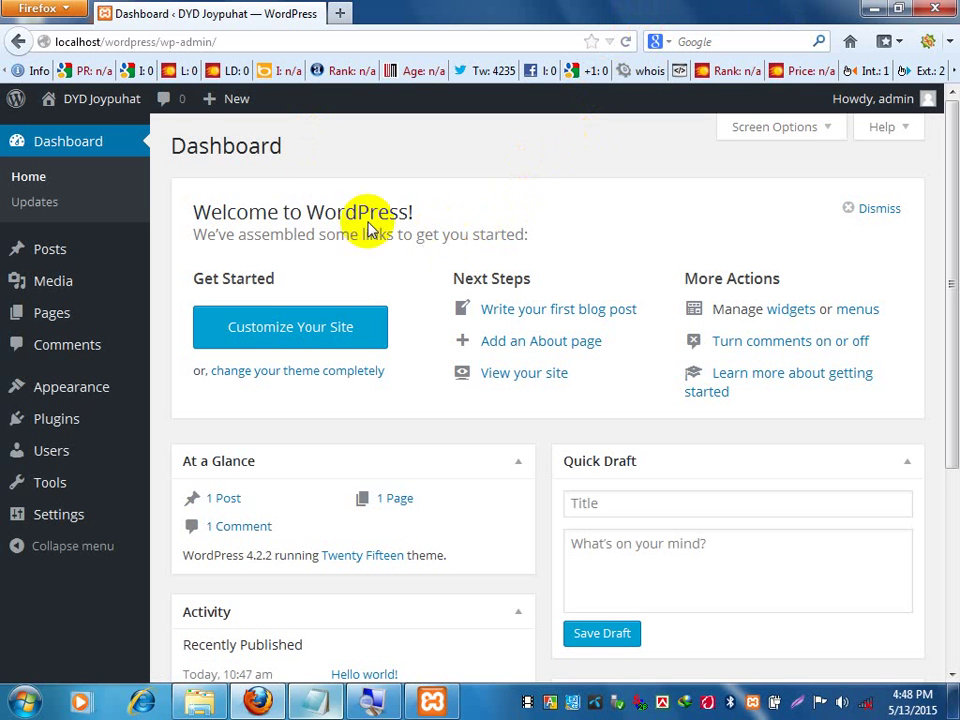
Load localhost/wordpress/ in a new tab and scroll through the site's front page.
click(341, 15)
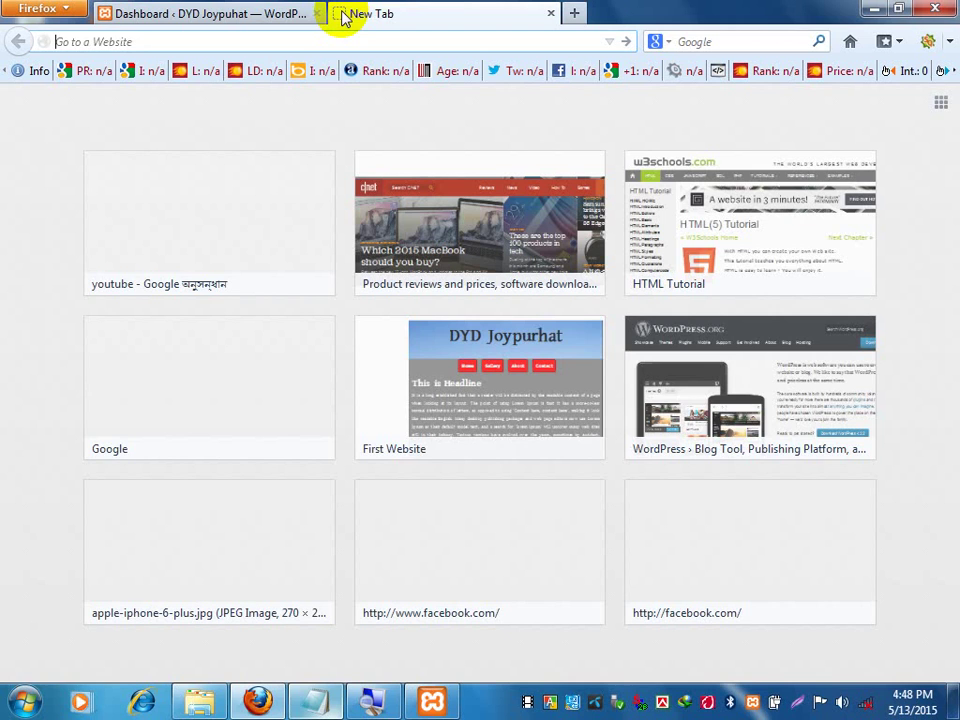
text(lo)
key(Down)
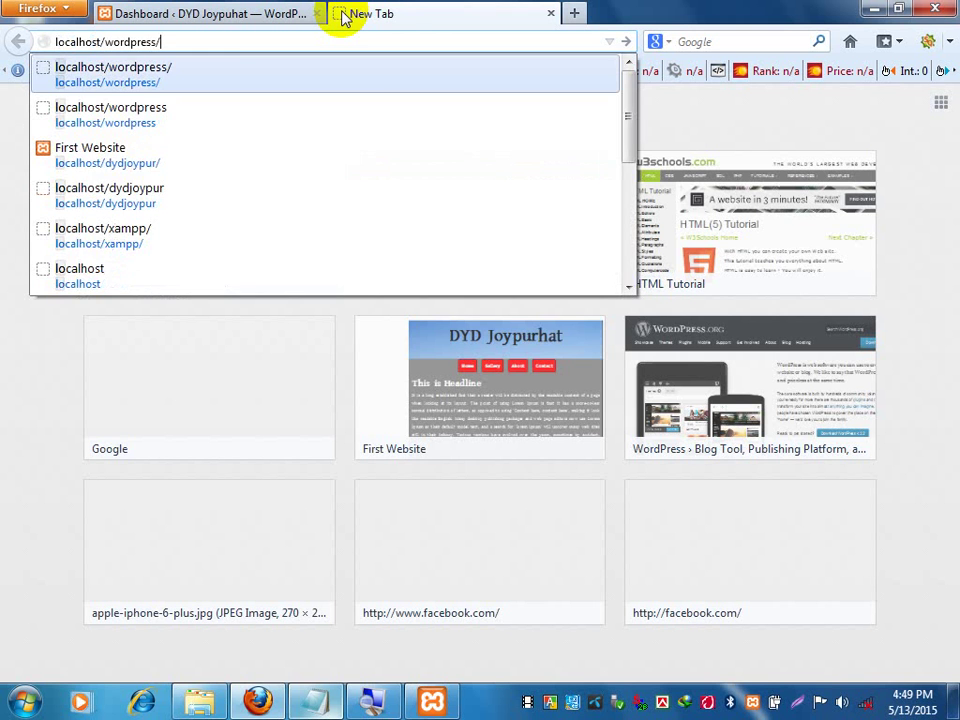
key(Return)
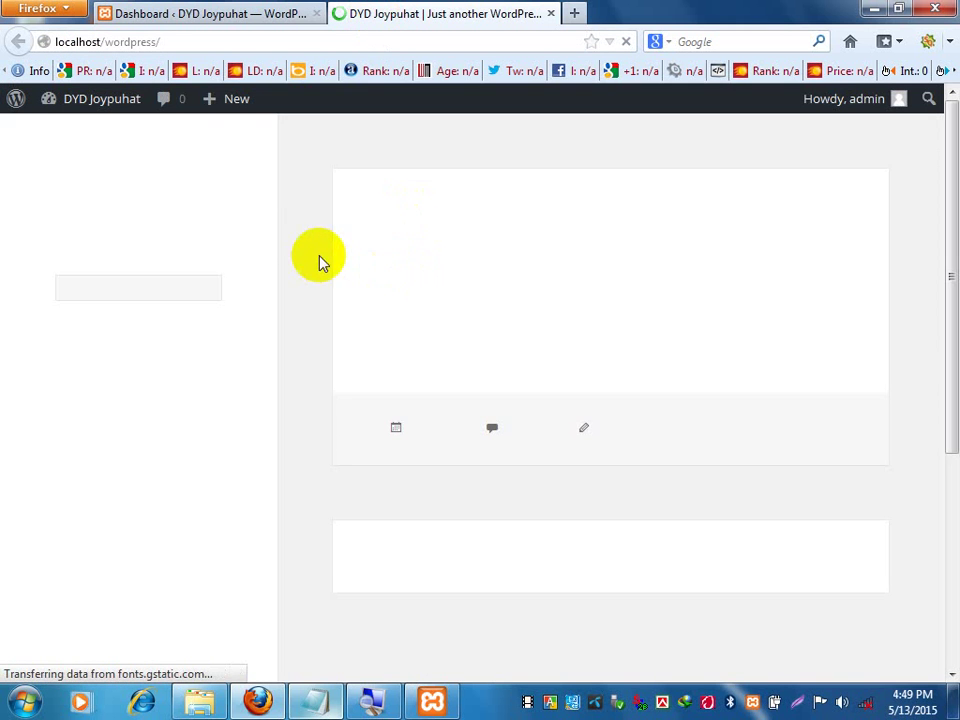
scroll(295, 229, down, 3)
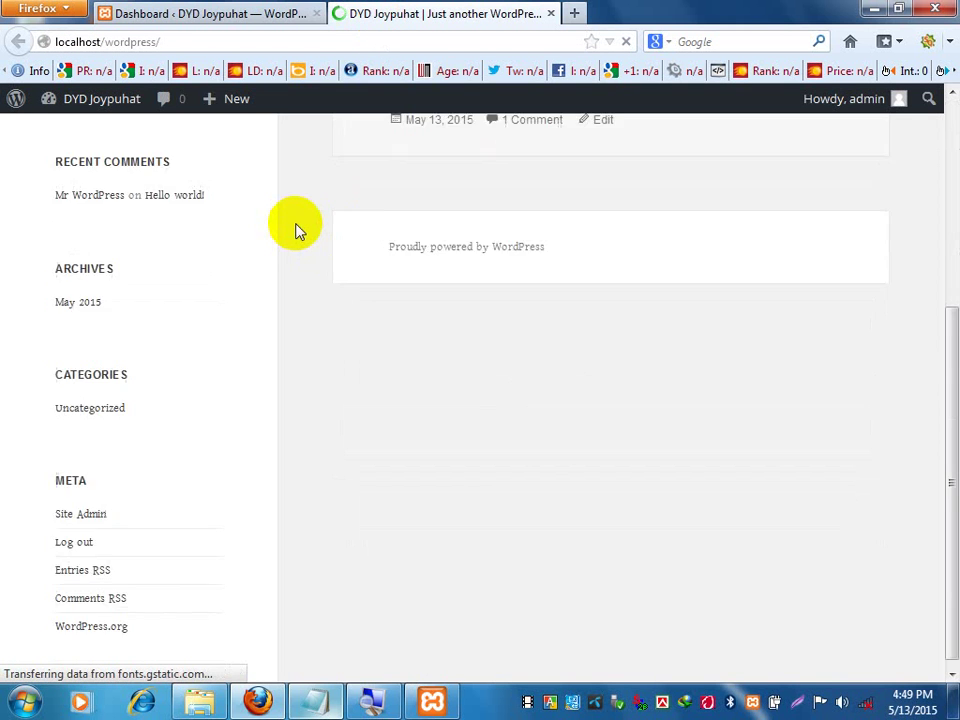
scroll(295, 229, up, 3)
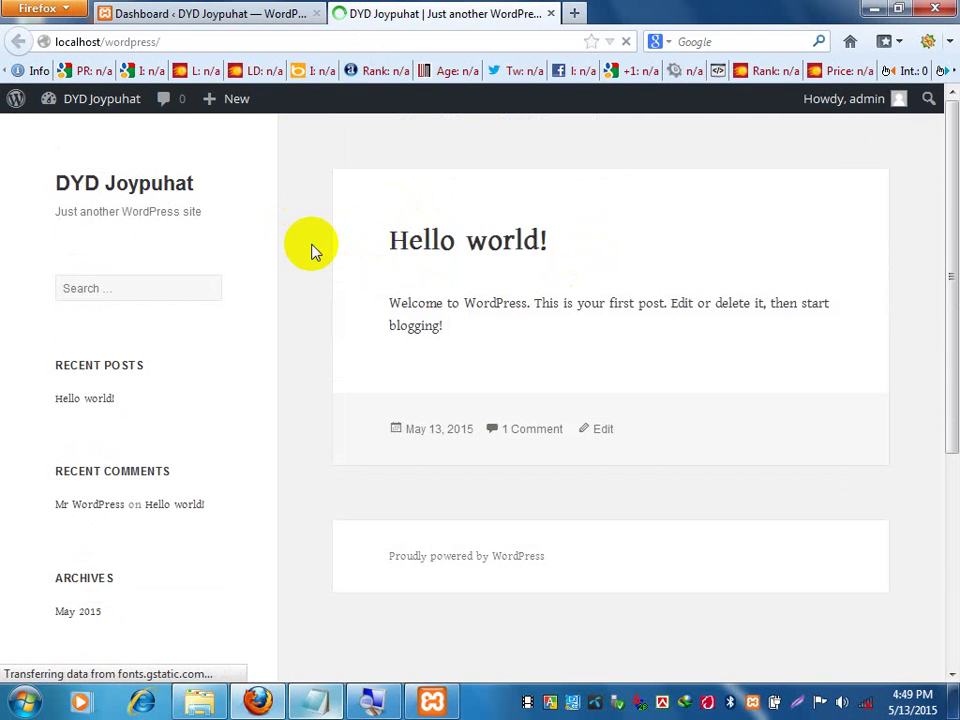
scroll(310, 251, down, 3)
scroll(310, 251, up, 3)
Switch back to the 'Dashboard ‹ DYD Joypuhat' tab.
click(240, 12)
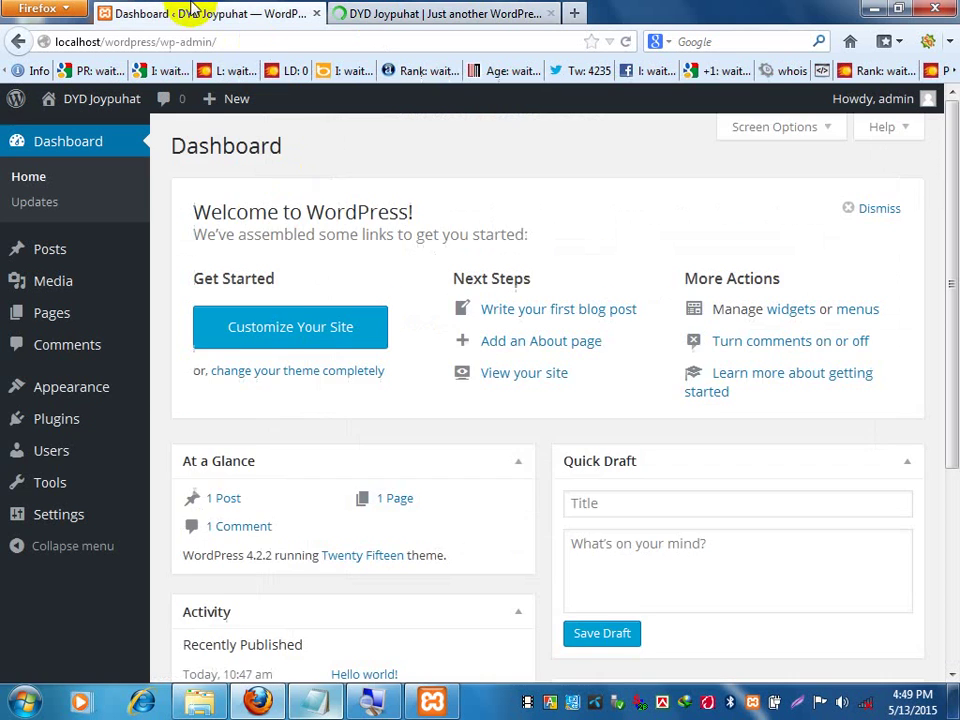
scroll(77, 454, down, 3)
scroll(77, 454, up, 3)
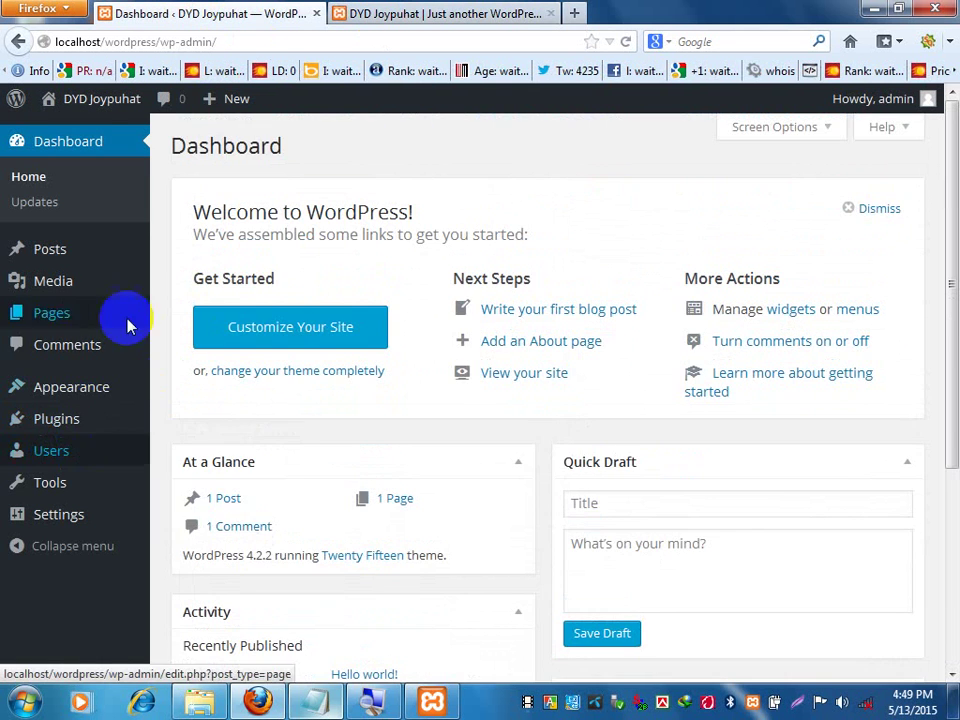
click(480, 13)
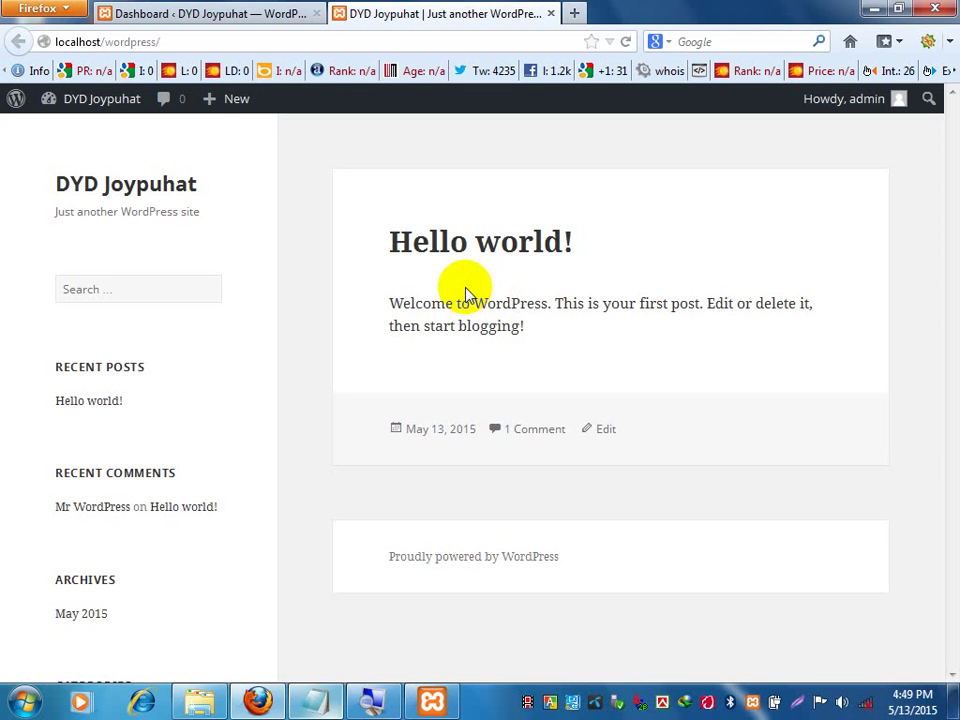
click(203, 14)
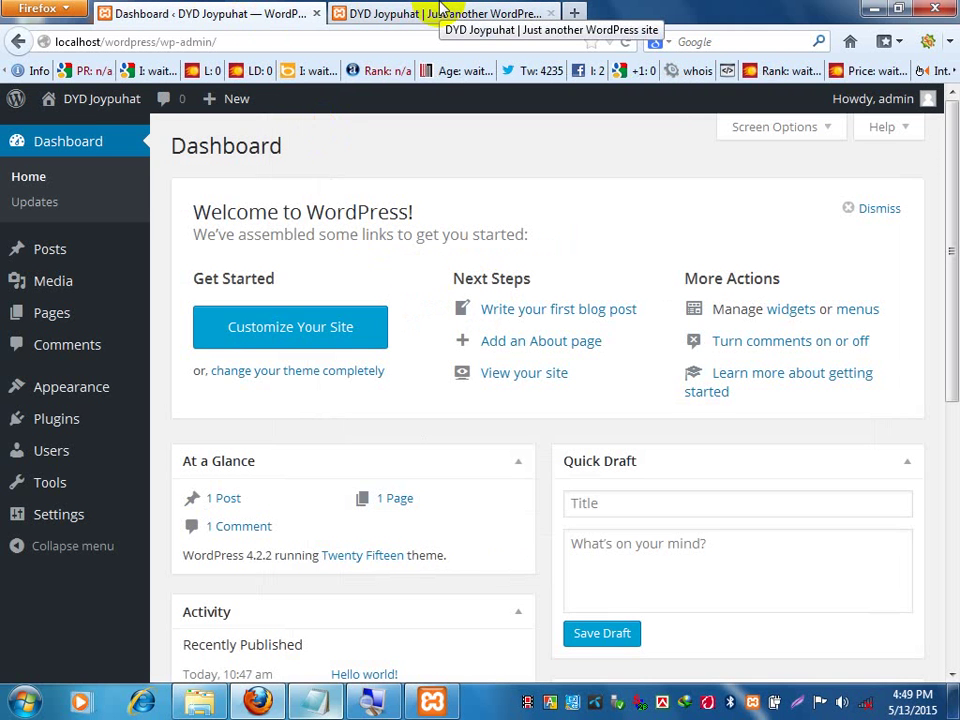
click(440, 10)
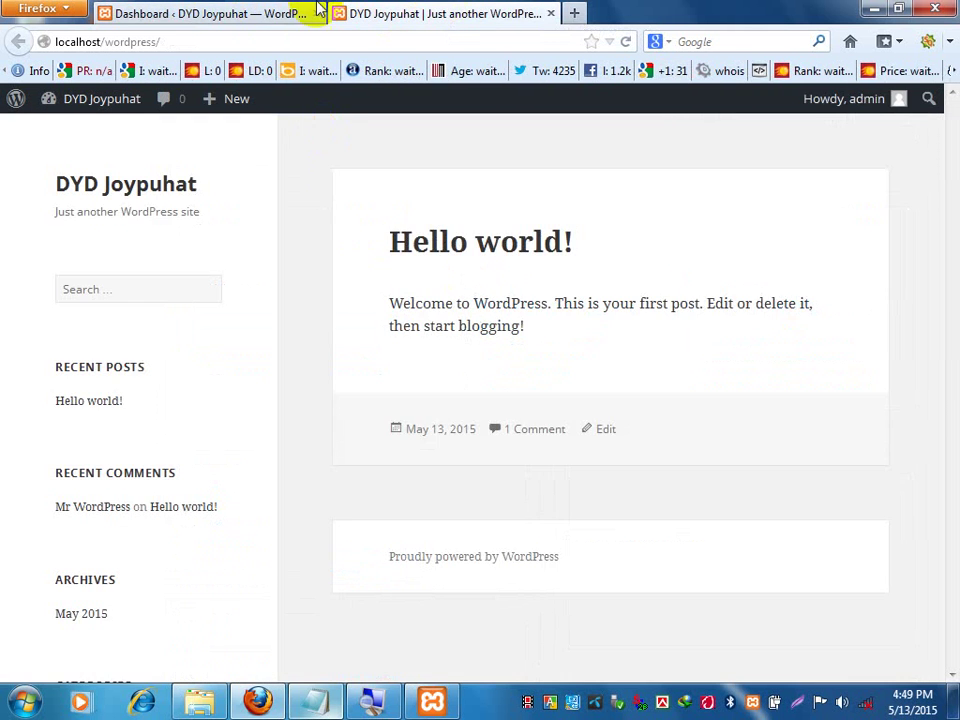
click(257, 13)
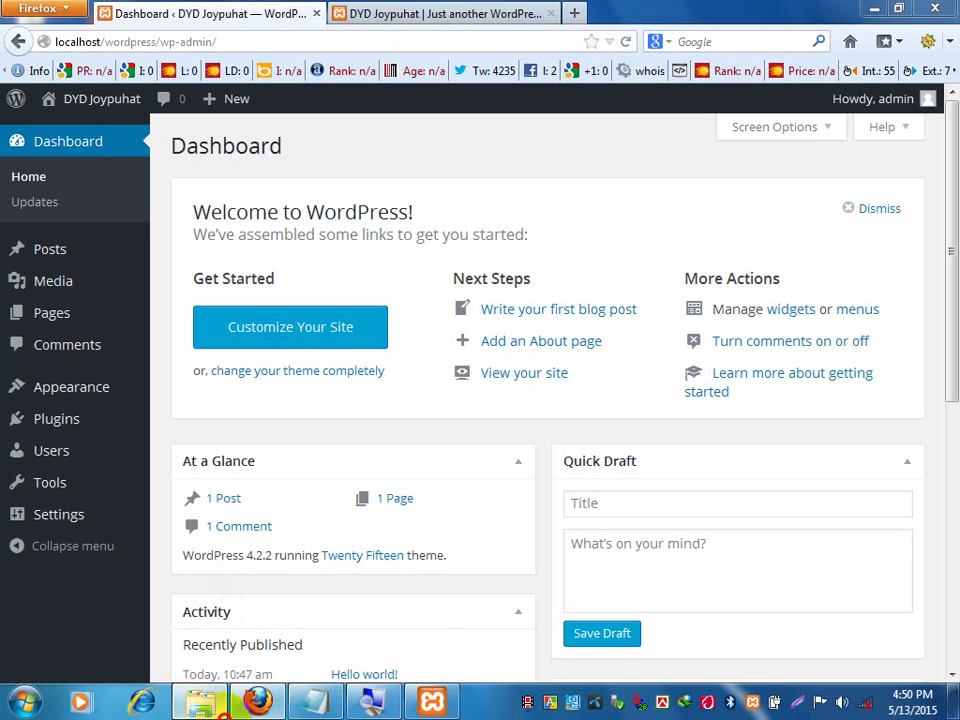
In the htdocs window, use Extract All on wordpress-4.2.2.zip, extracting into wordpress-4.2.2.
click(199, 701)
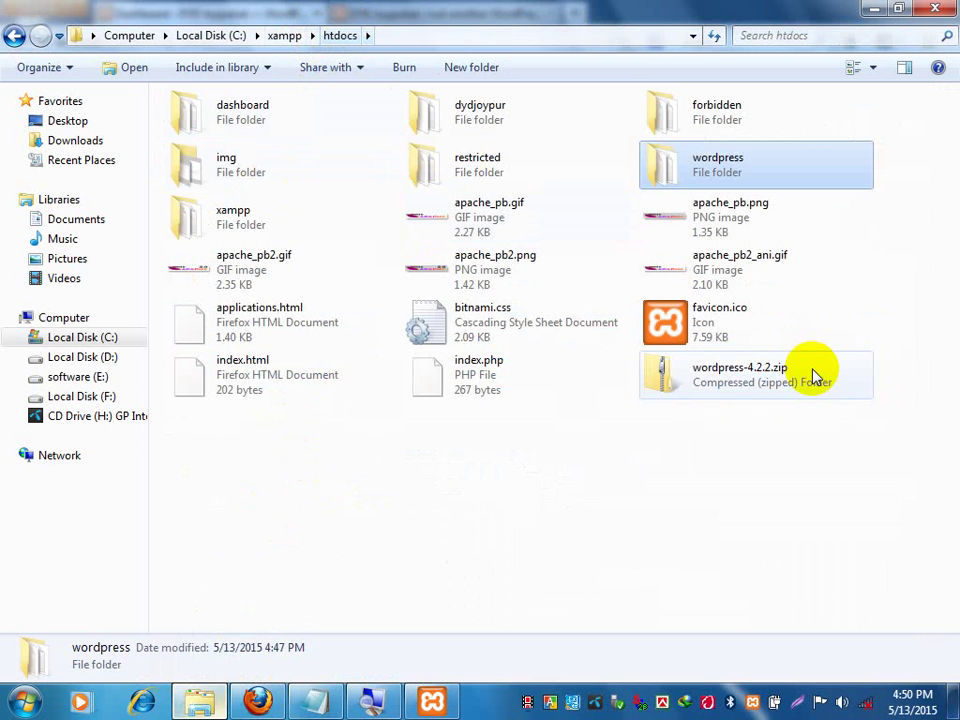
click(708, 382)
right_click(708, 382)
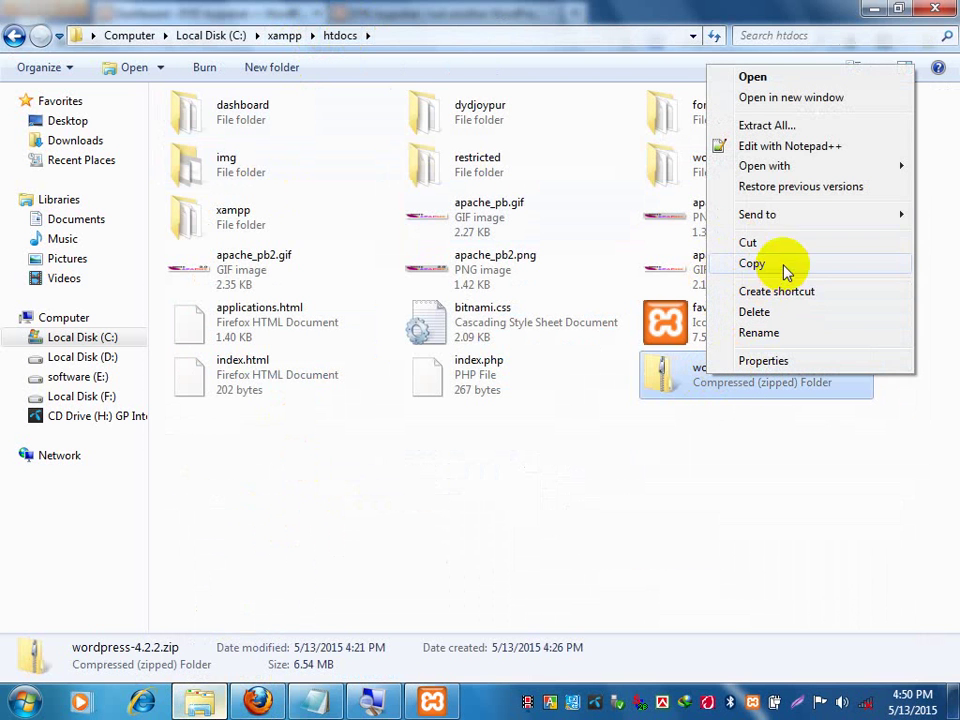
click(785, 127)
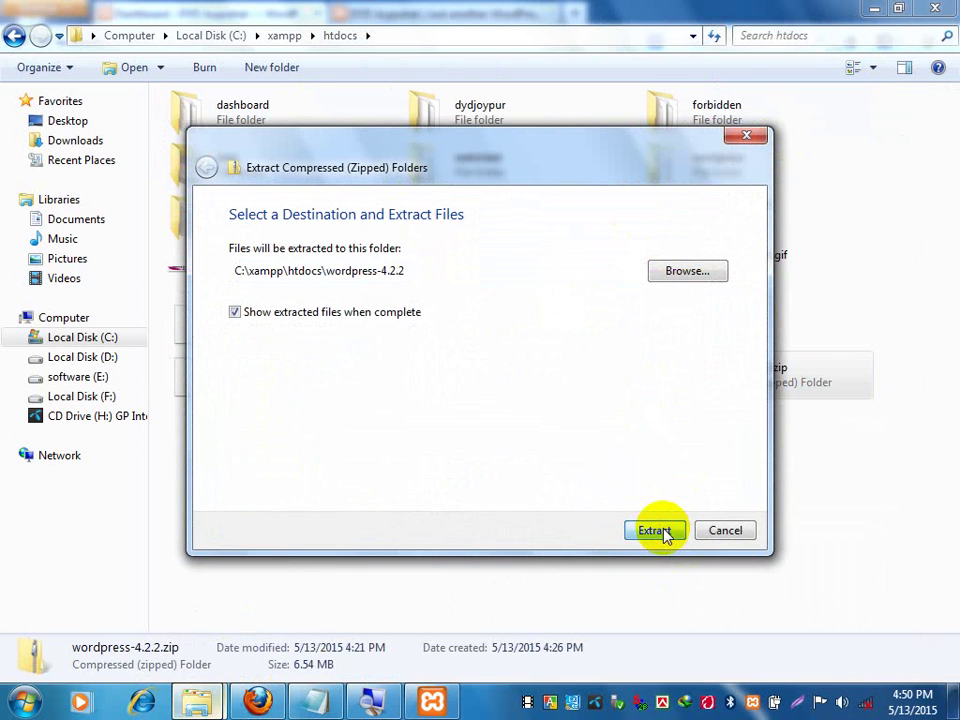
click(664, 532)
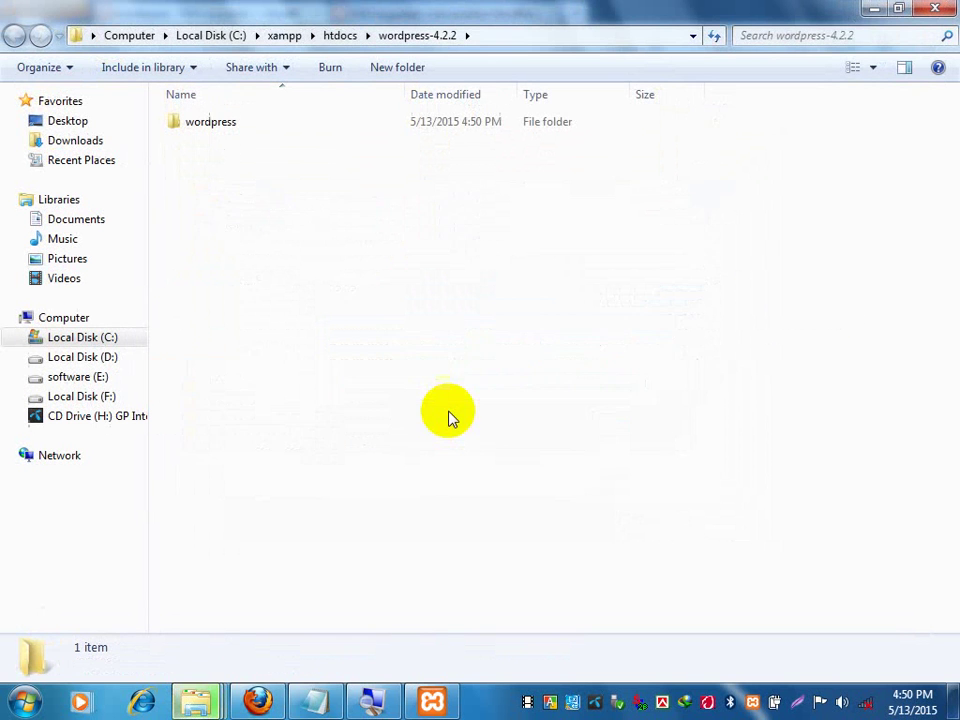
click(246, 121)
right_click(246, 121)
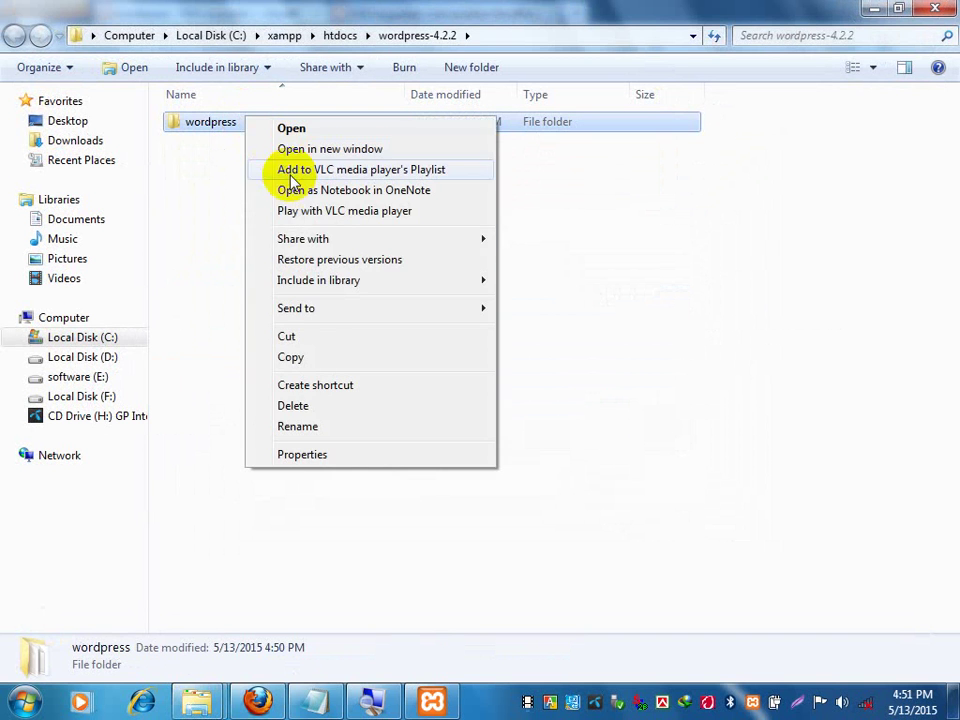
click(318, 431)
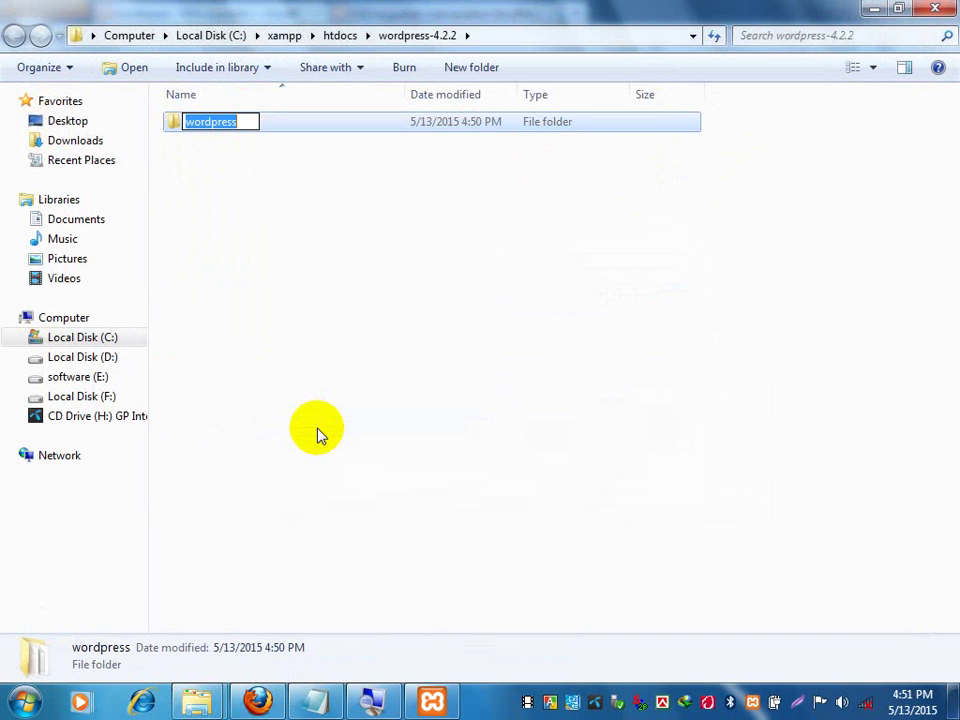
text(wp)
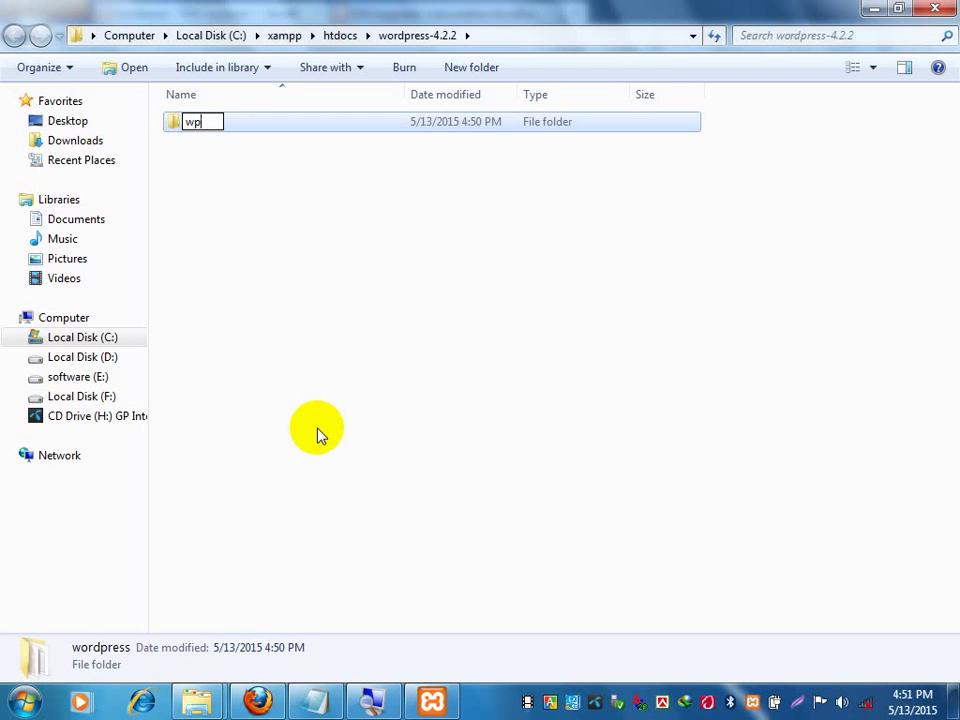
key(BackSpace)
text(ww)
key(Return)
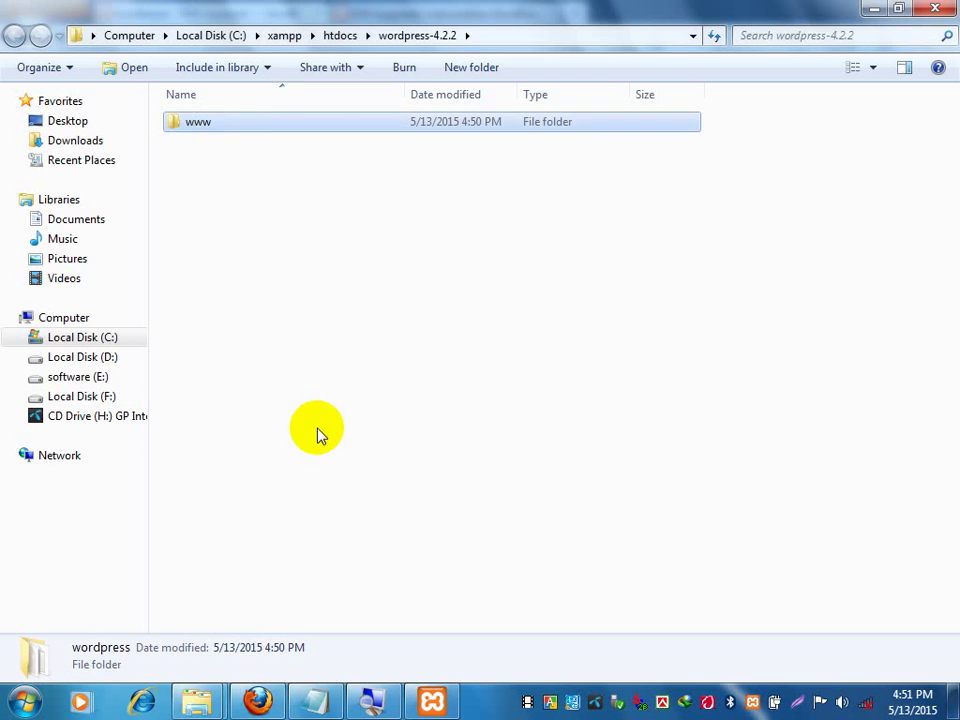
Move the www folder into htdocs.
right_click(216, 126)
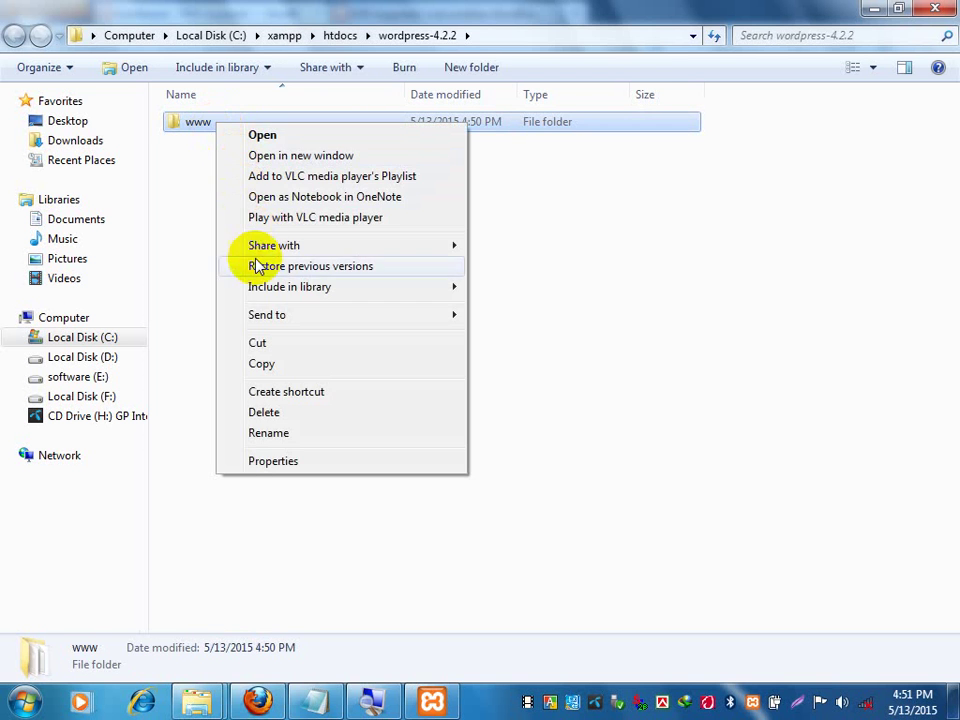
click(259, 344)
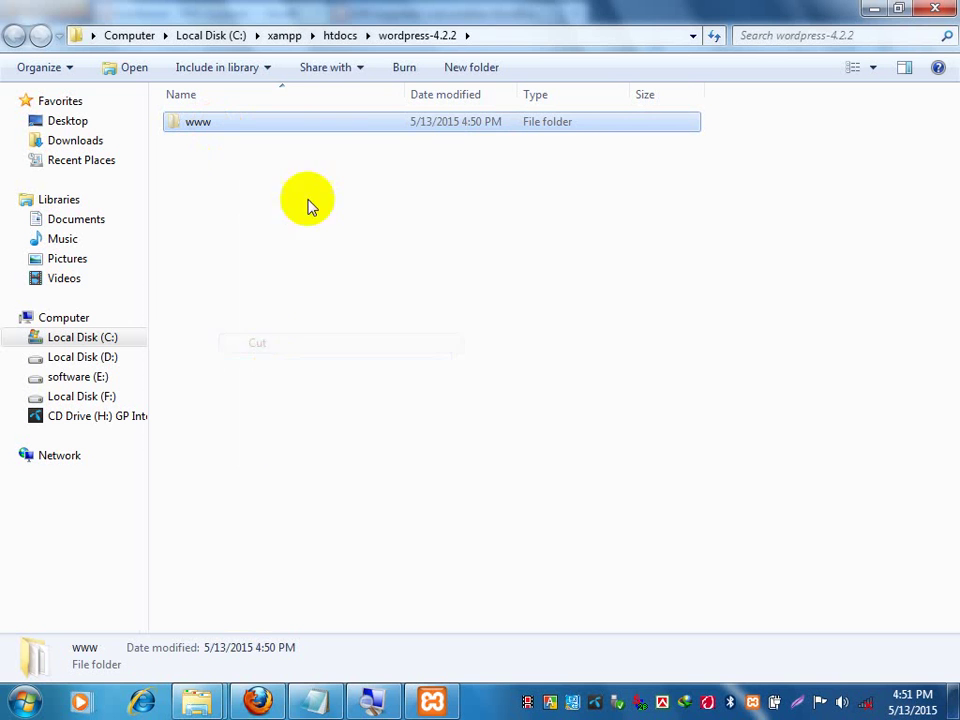
click(345, 37)
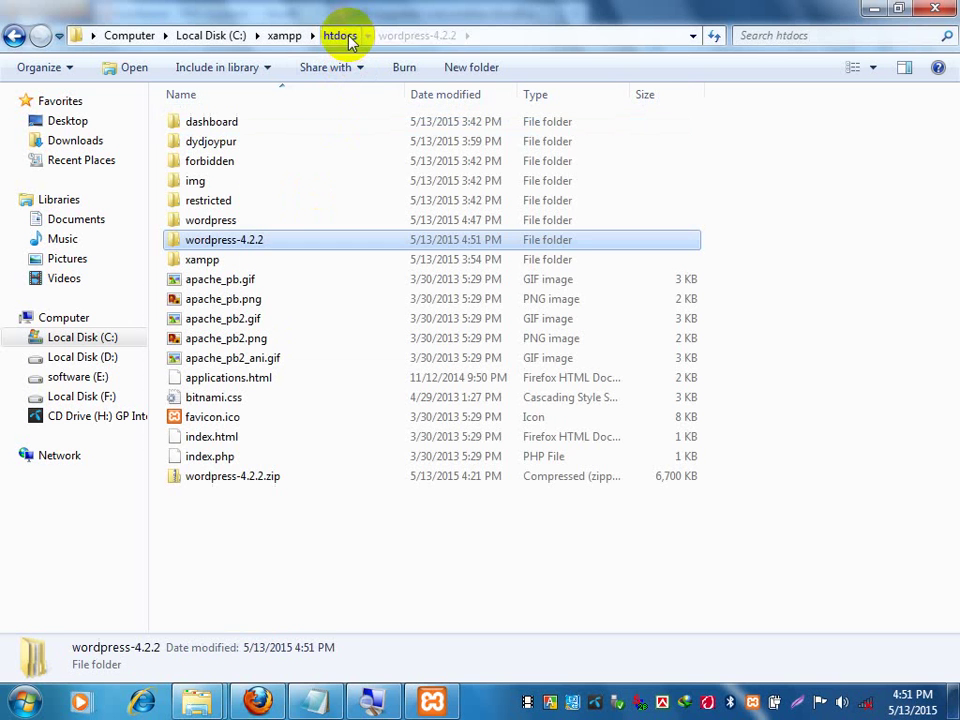
right_click(810, 245)
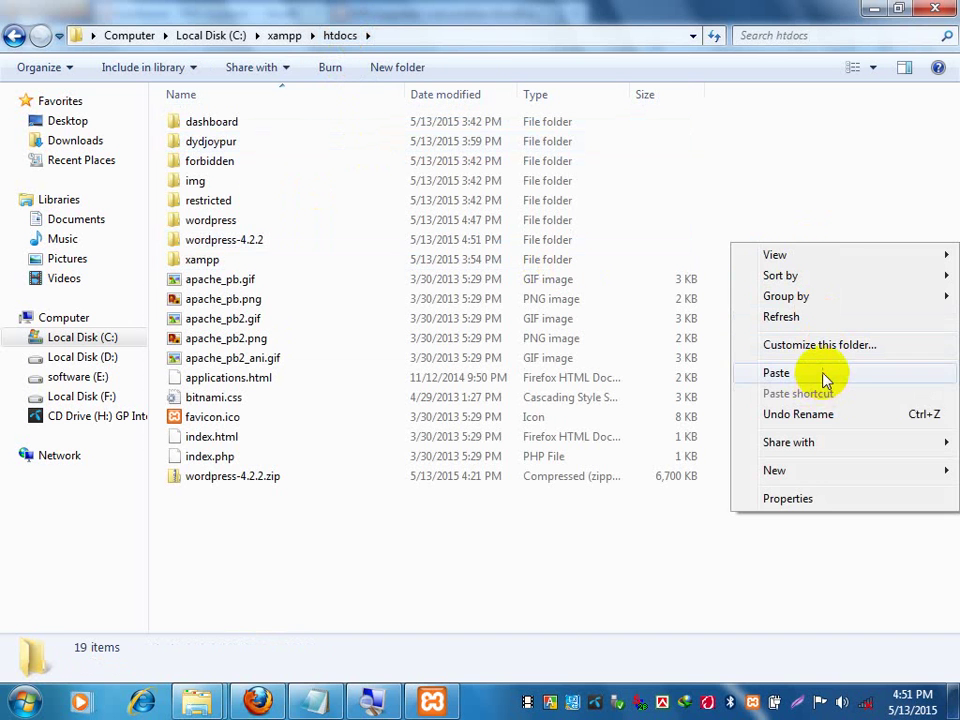
click(823, 374)
Delete the leftover wordpress-4.2.2 folder to the Recycle Bin and return to Firefox.
click(190, 240)
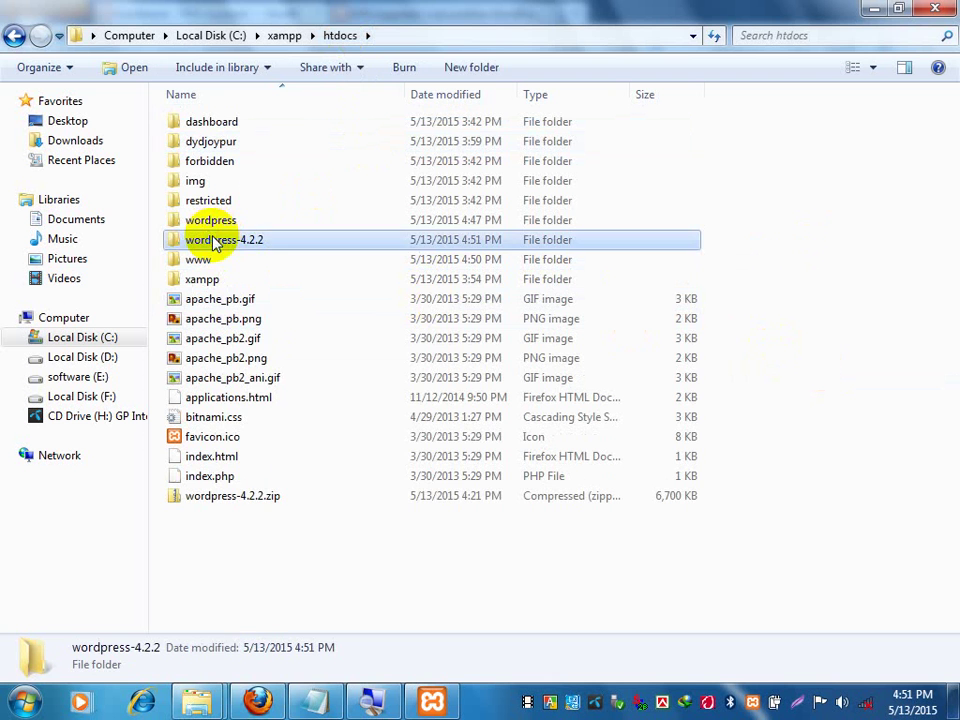
right_click(210, 241)
click(318, 530)
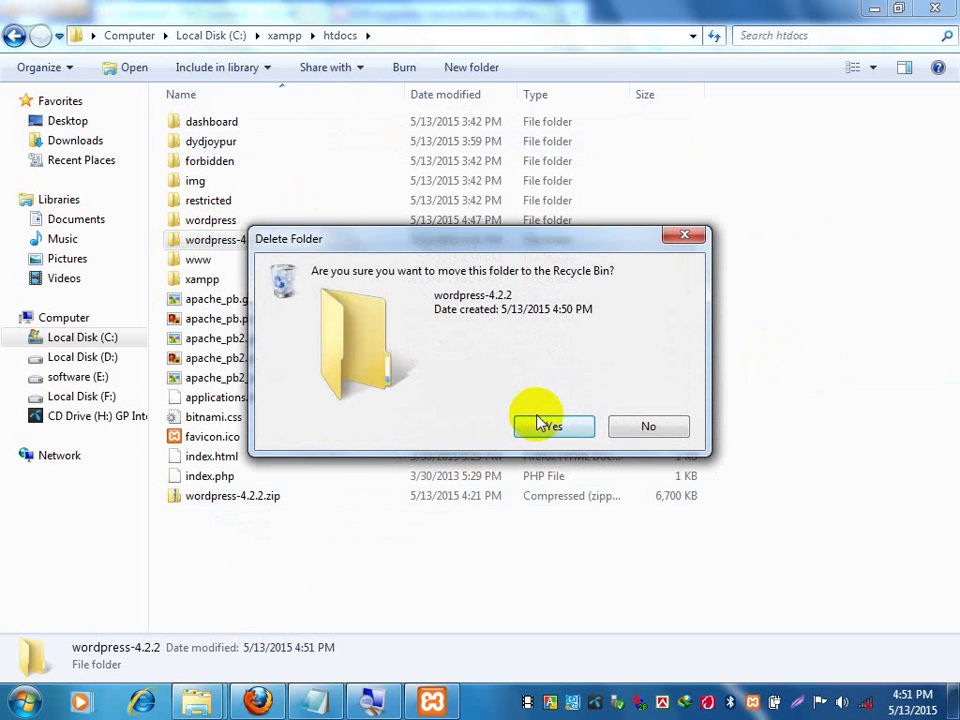
click(550, 423)
click(255, 700)
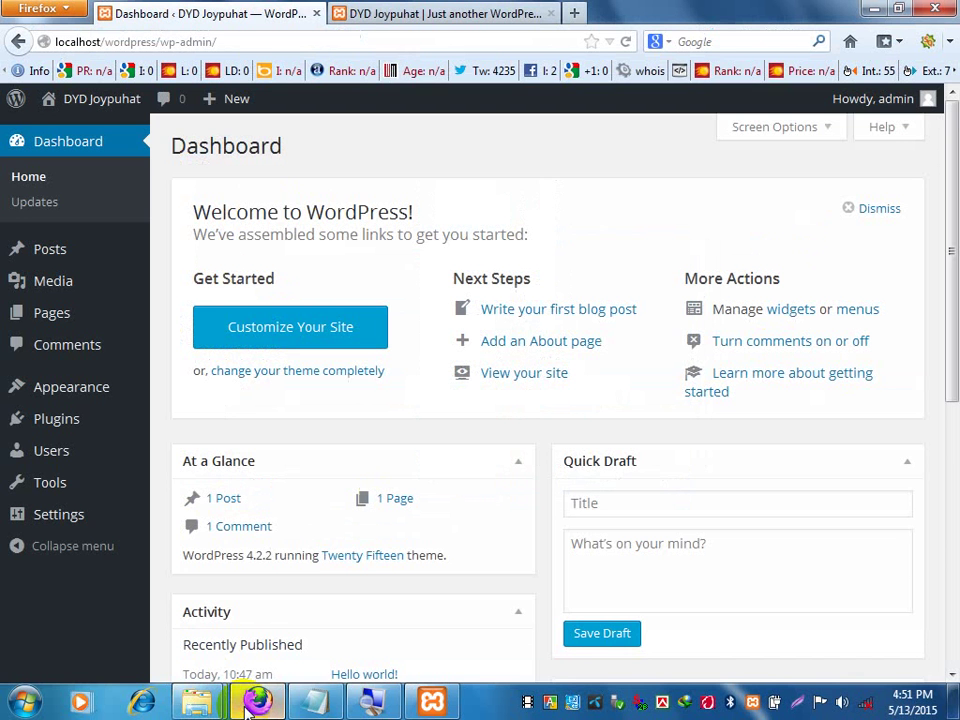
Load localhost/www in a new tab and continue in English to the database requirements page.
click(575, 12)
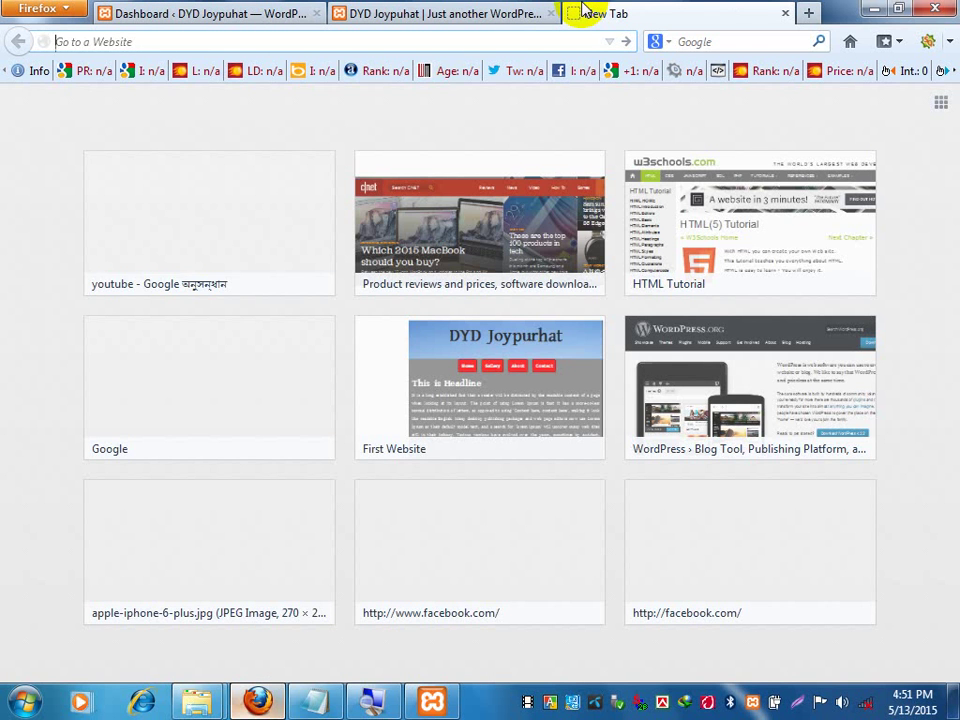
text(lo)
key(Return)
text(www)
key(Return)
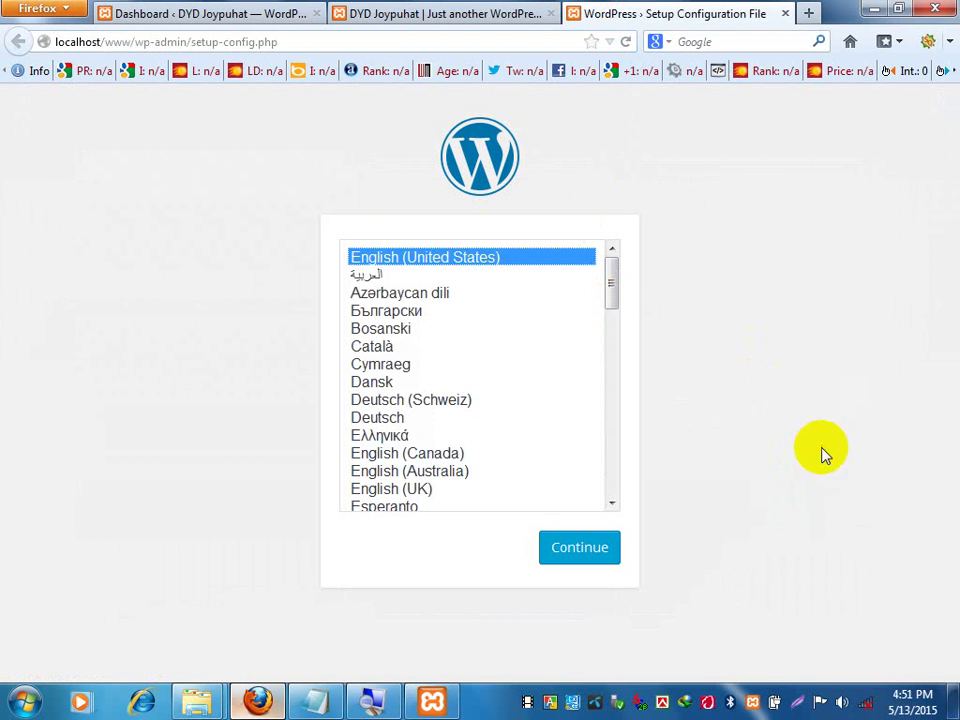
click(616, 558)
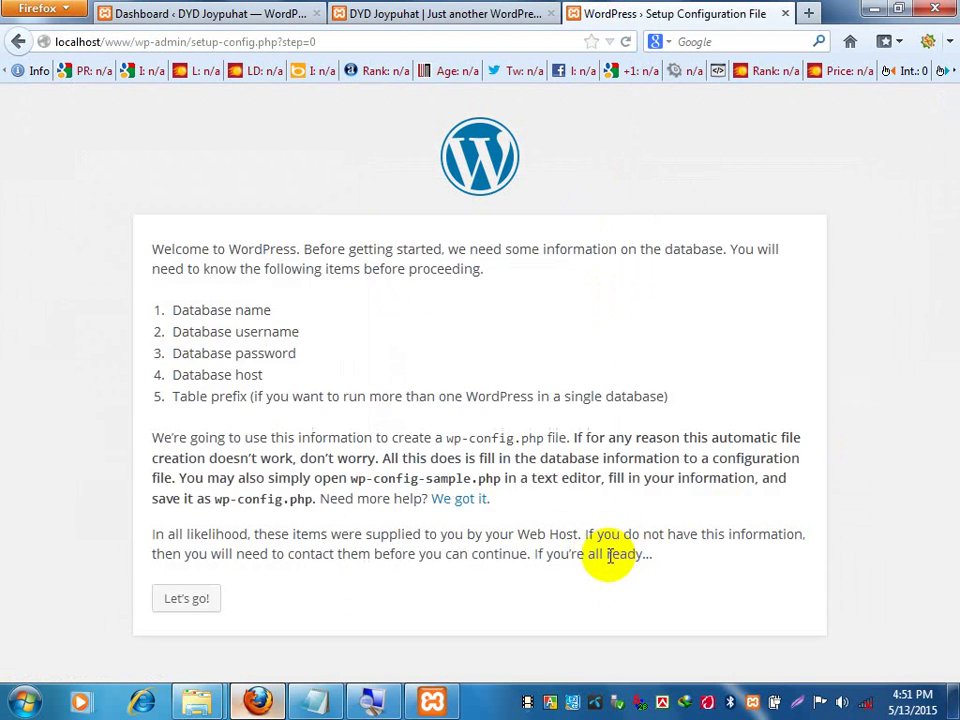
drag(163, 310, 272, 310)
click(279, 321)
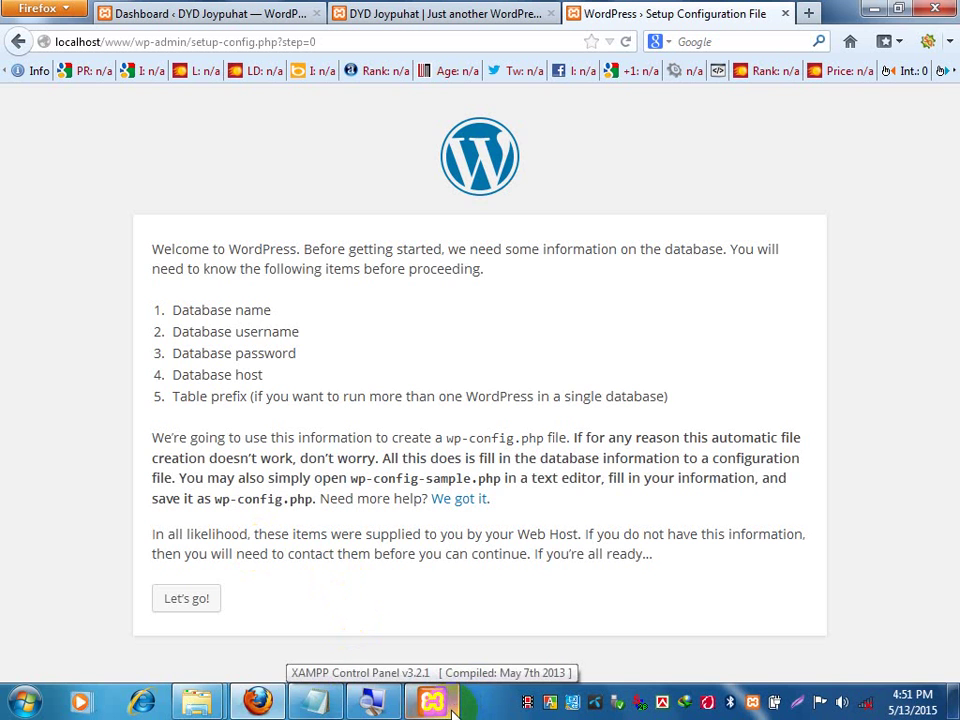
Launch phpMyAdmin from the XAMPP Control Panel's MySQL Admin and show its Databases page.
click(452, 710)
click(580, 279)
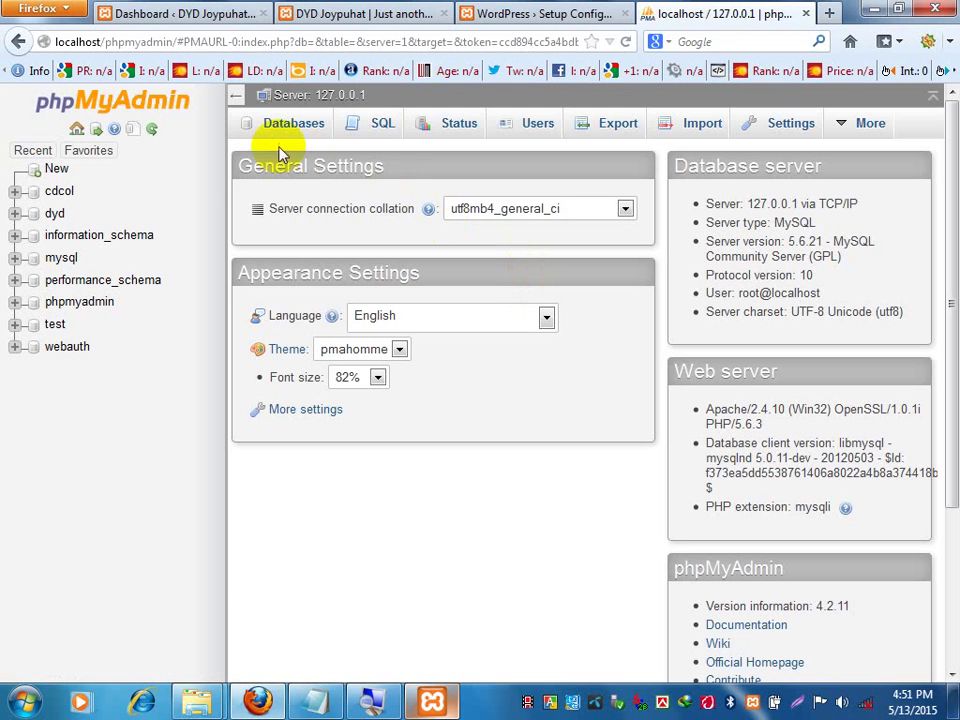
click(287, 127)
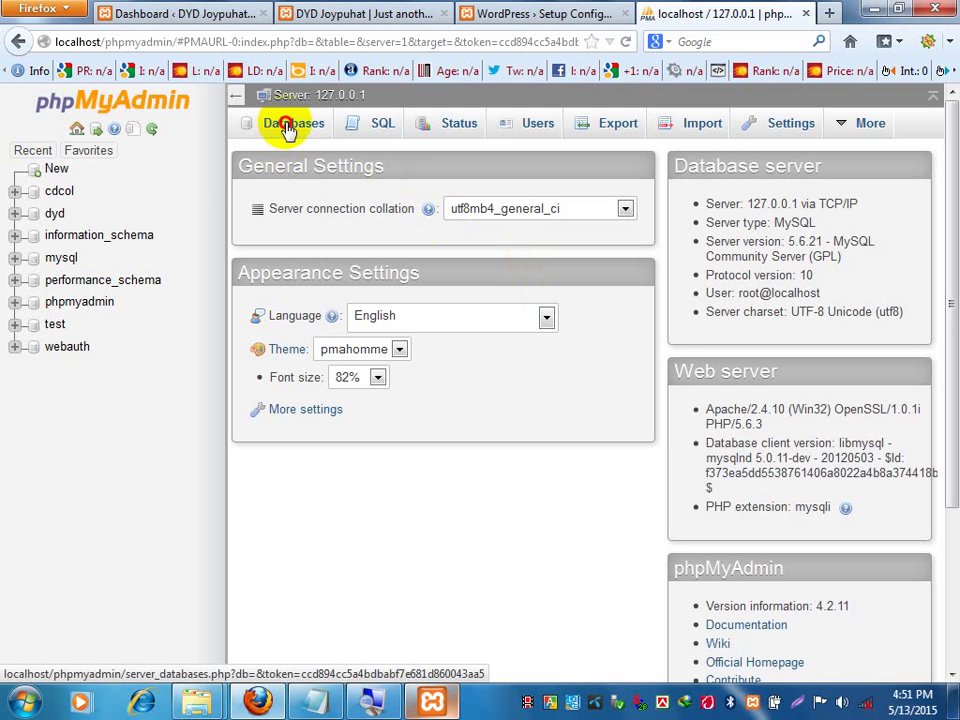